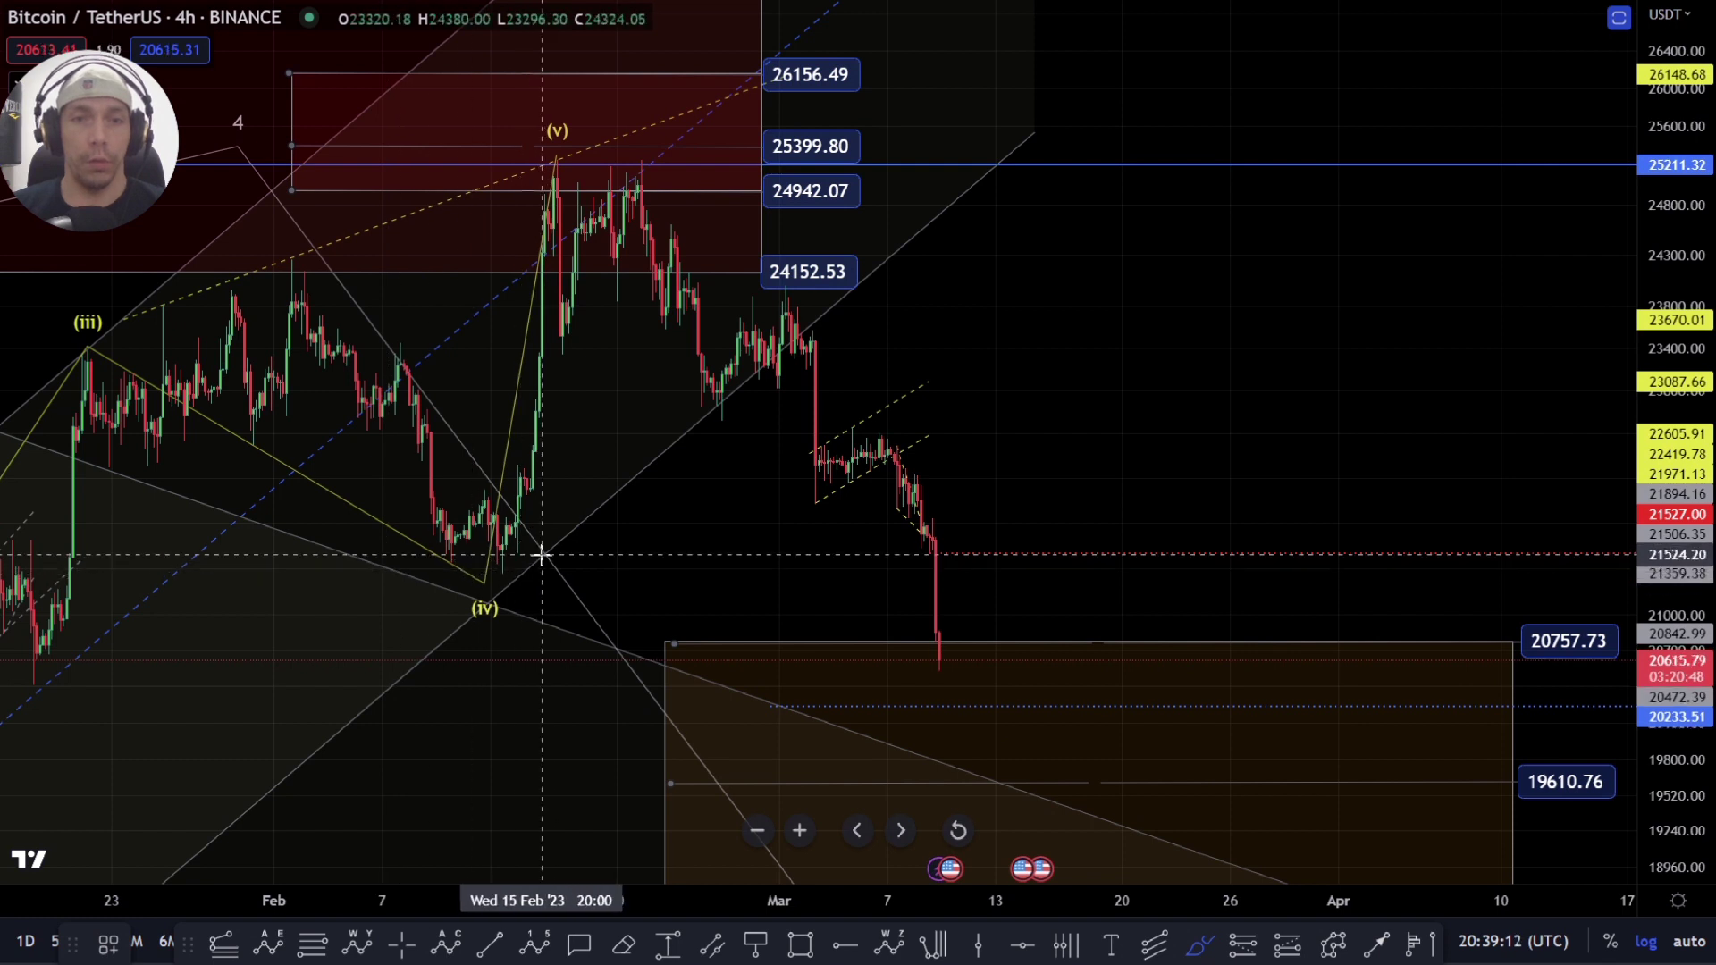
# Step: Sketch a rally path from the (iv) low to (v) and circle the (v) high
pyautogui.moveTo(488, 568); pyautogui.dragTo(568, 159)
pyautogui.moveTo(666, 210)
pyautogui.mouseDown()
pyautogui.moveTo(812, 442)
pyautogui.moveTo(887, 4)
pyautogui.mouseUp()
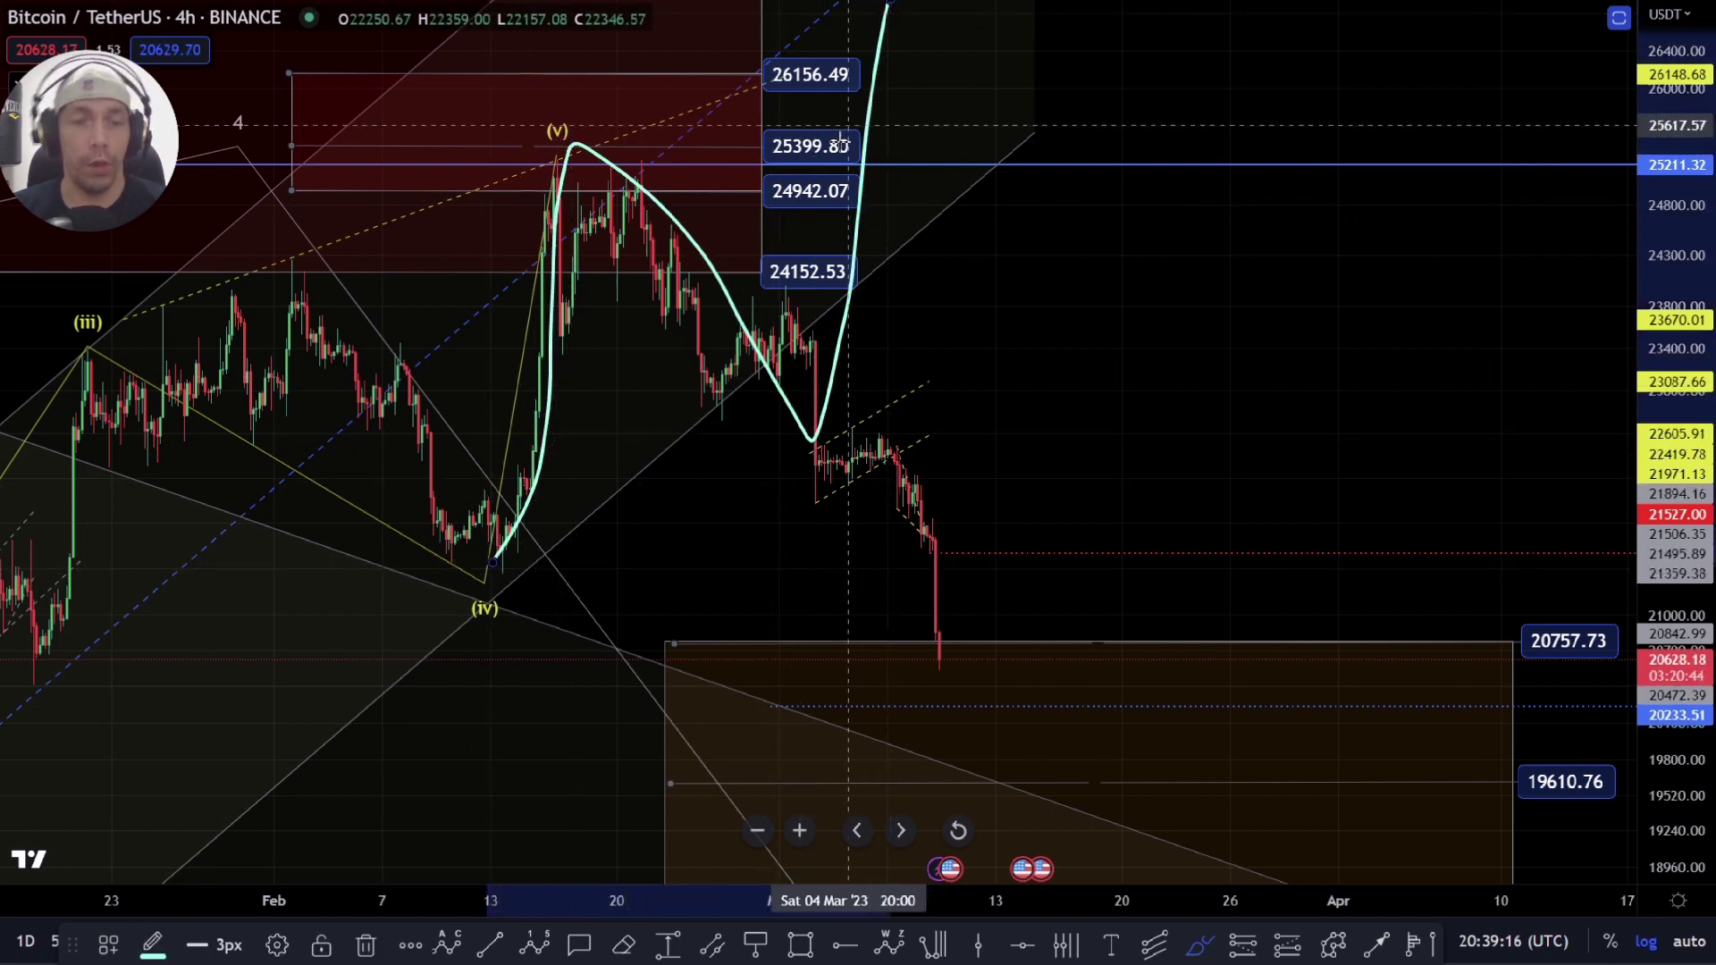
pyautogui.press('Delete')
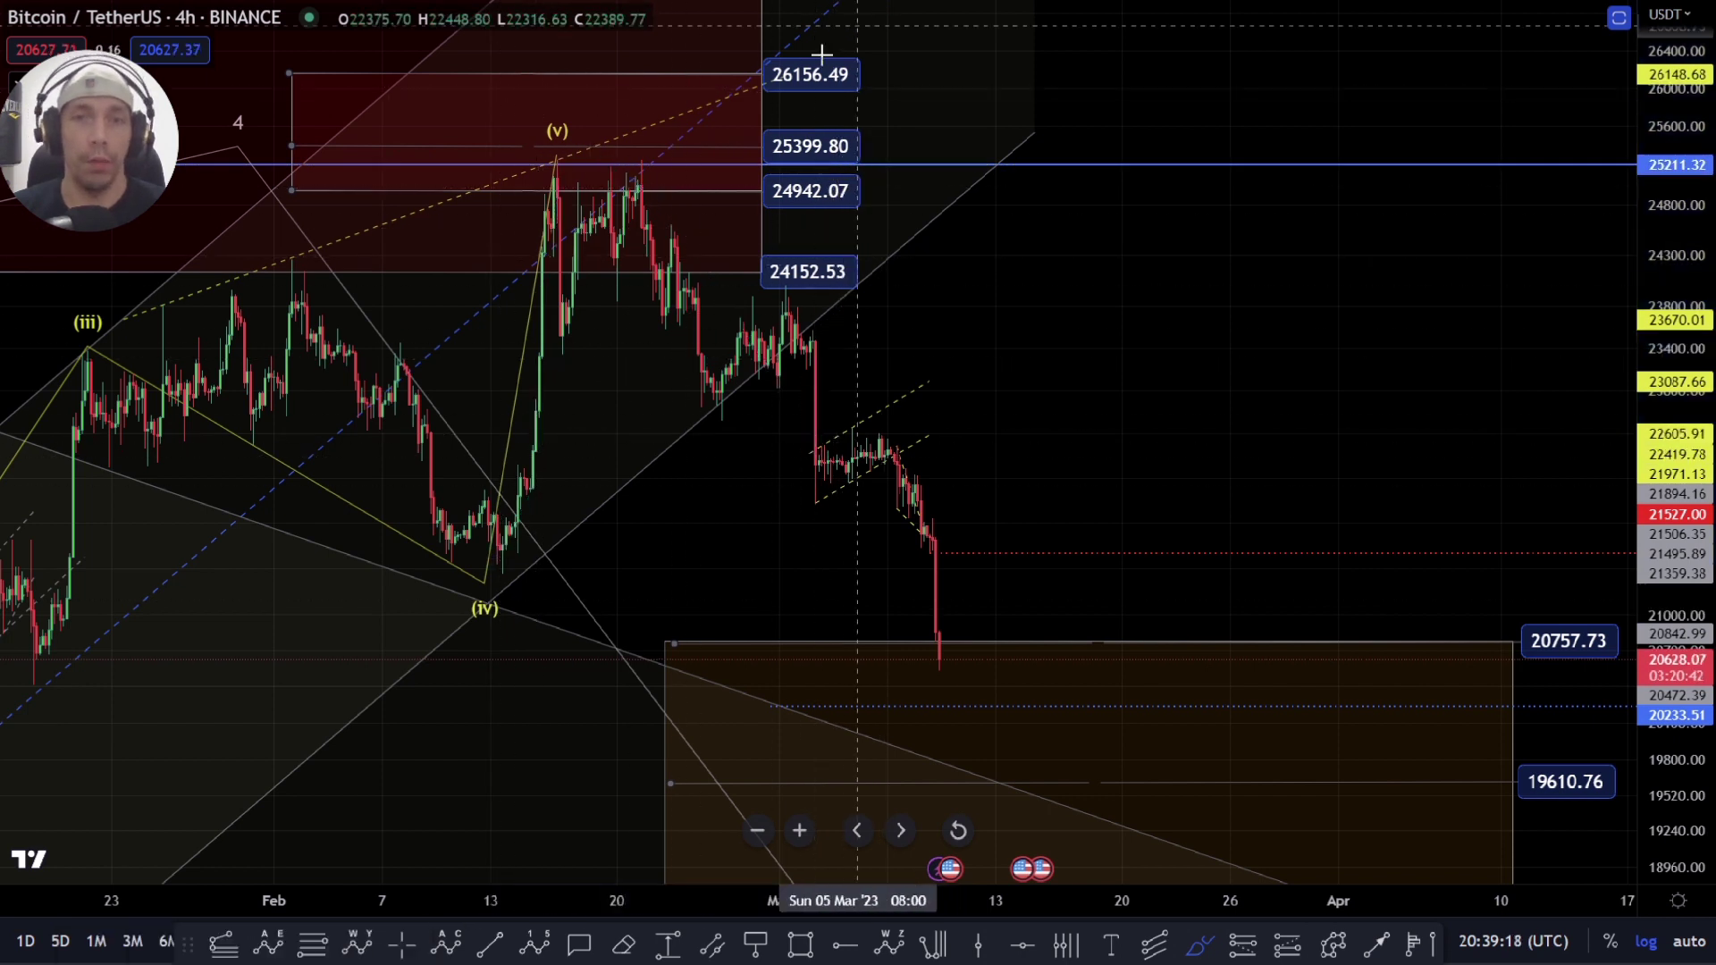
pyautogui.moveTo(520, 555); pyautogui.dragTo(575, 563)
pyautogui.press('Delete')
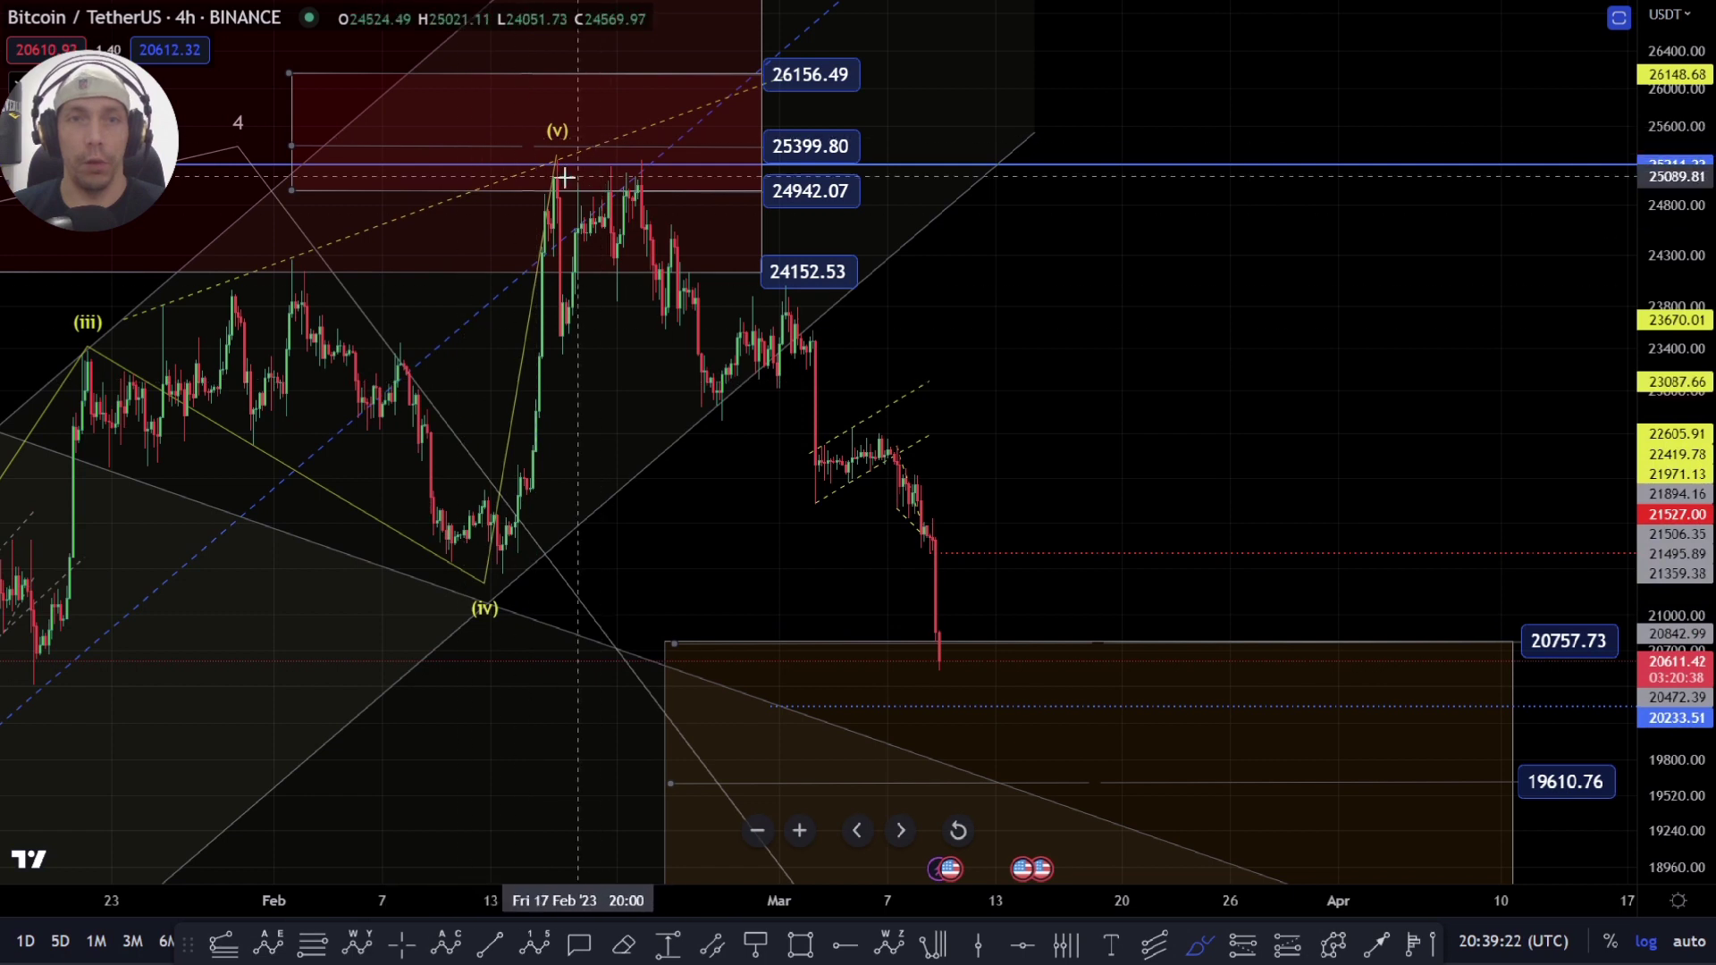
pyautogui.moveTo(569, 150)
pyautogui.mouseDown()
pyautogui.moveTo(522, 198)
pyautogui.moveTo(554, 139)
pyautogui.mouseUp()
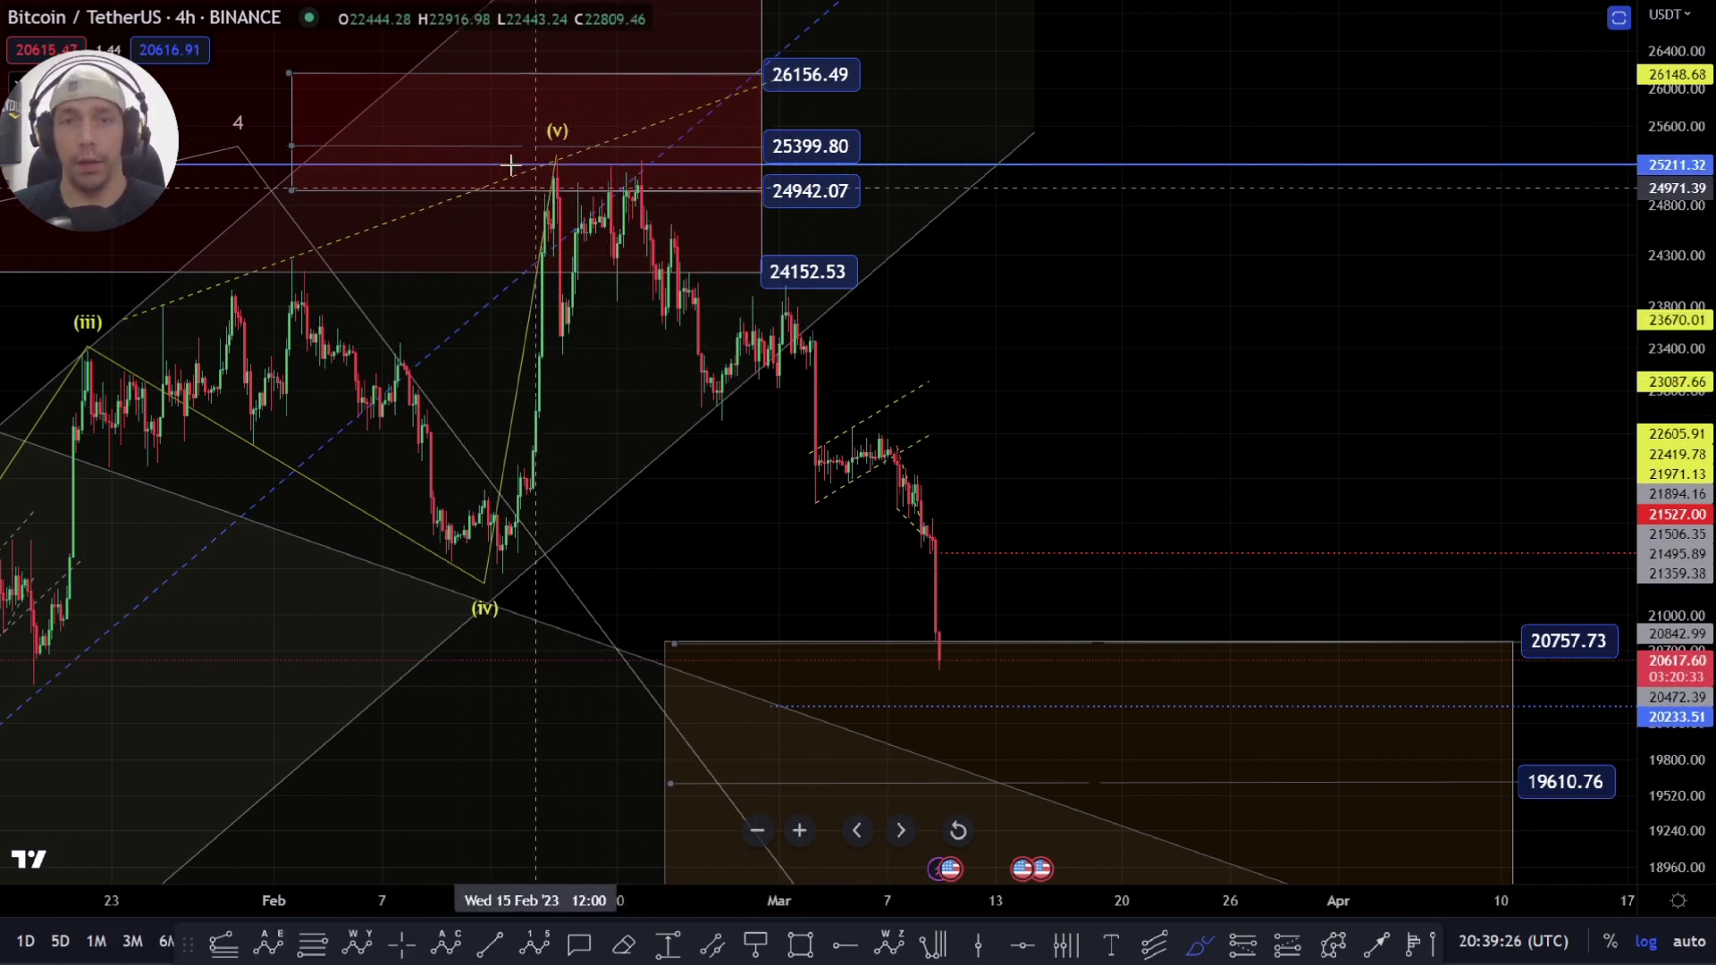
# Step: Zoom out and compress the price scale until the full orange target zone is visible
pyautogui.scroll(-5, 930, 483)
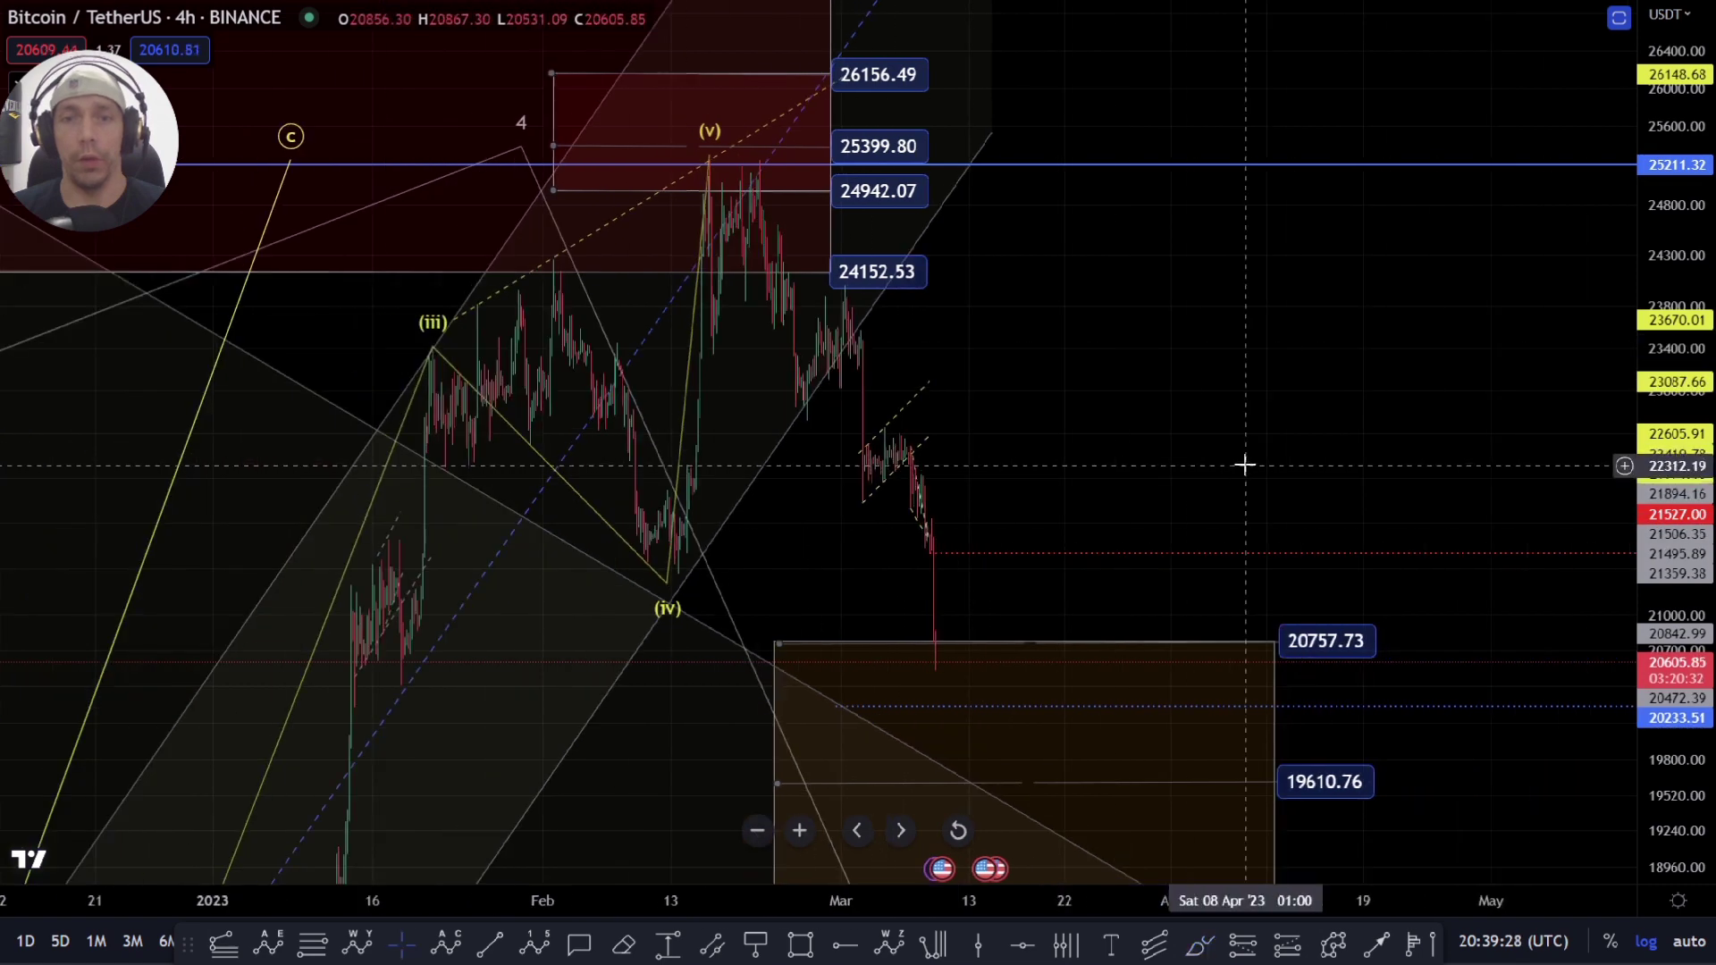
pyautogui.press('Escape')
pyautogui.moveTo(1377, 625); pyautogui.dragTo(1281, 447)
pyautogui.moveTo(1669, 489); pyautogui.dragTo(1669, 600)
pyautogui.moveTo(1670, 438); pyautogui.dragTo(1670, 521)
pyautogui.moveTo(1110, 325); pyautogui.dragTo(1088, 379)
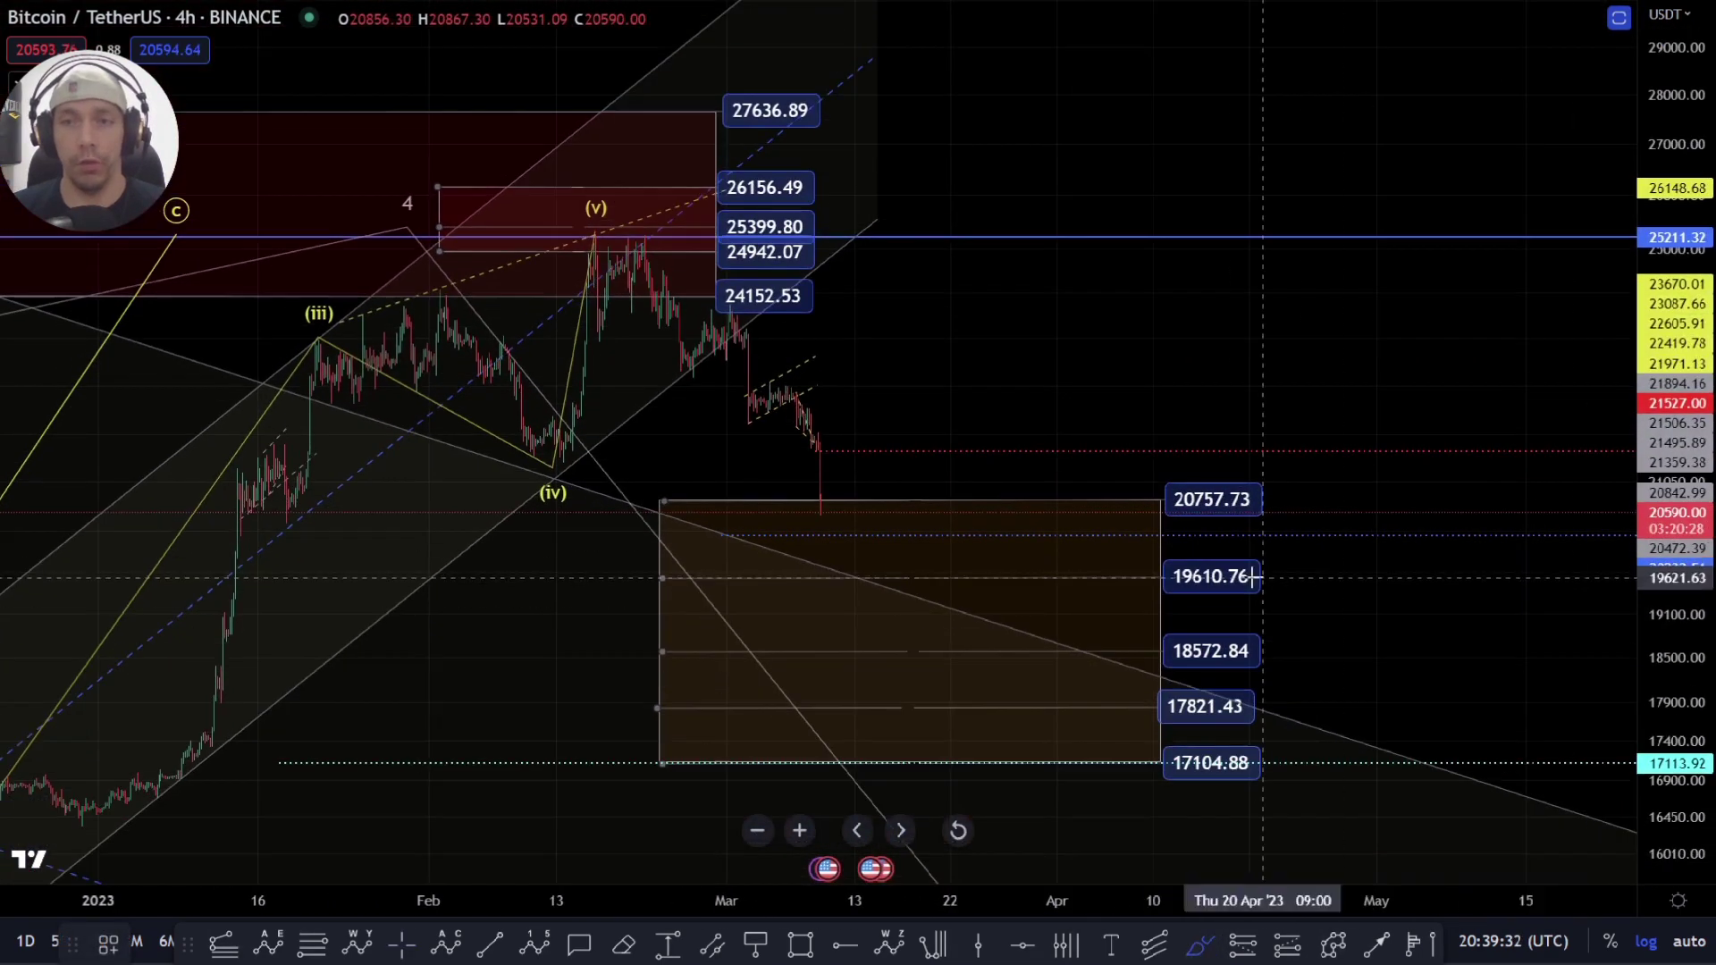
# Step: Circle the orange target zone, latest candle and 20757.73 level, clearing each mark afterward
pyautogui.moveTo(1226, 476)
pyautogui.mouseDown()
pyautogui.moveTo(845, 460)
pyautogui.moveTo(623, 478)
pyautogui.moveTo(636, 801)
pyautogui.moveTo(1232, 804)
pyautogui.moveTo(1295, 461)
pyautogui.moveTo(1162, 465)
pyautogui.mouseUp()
pyautogui.press('Delete')
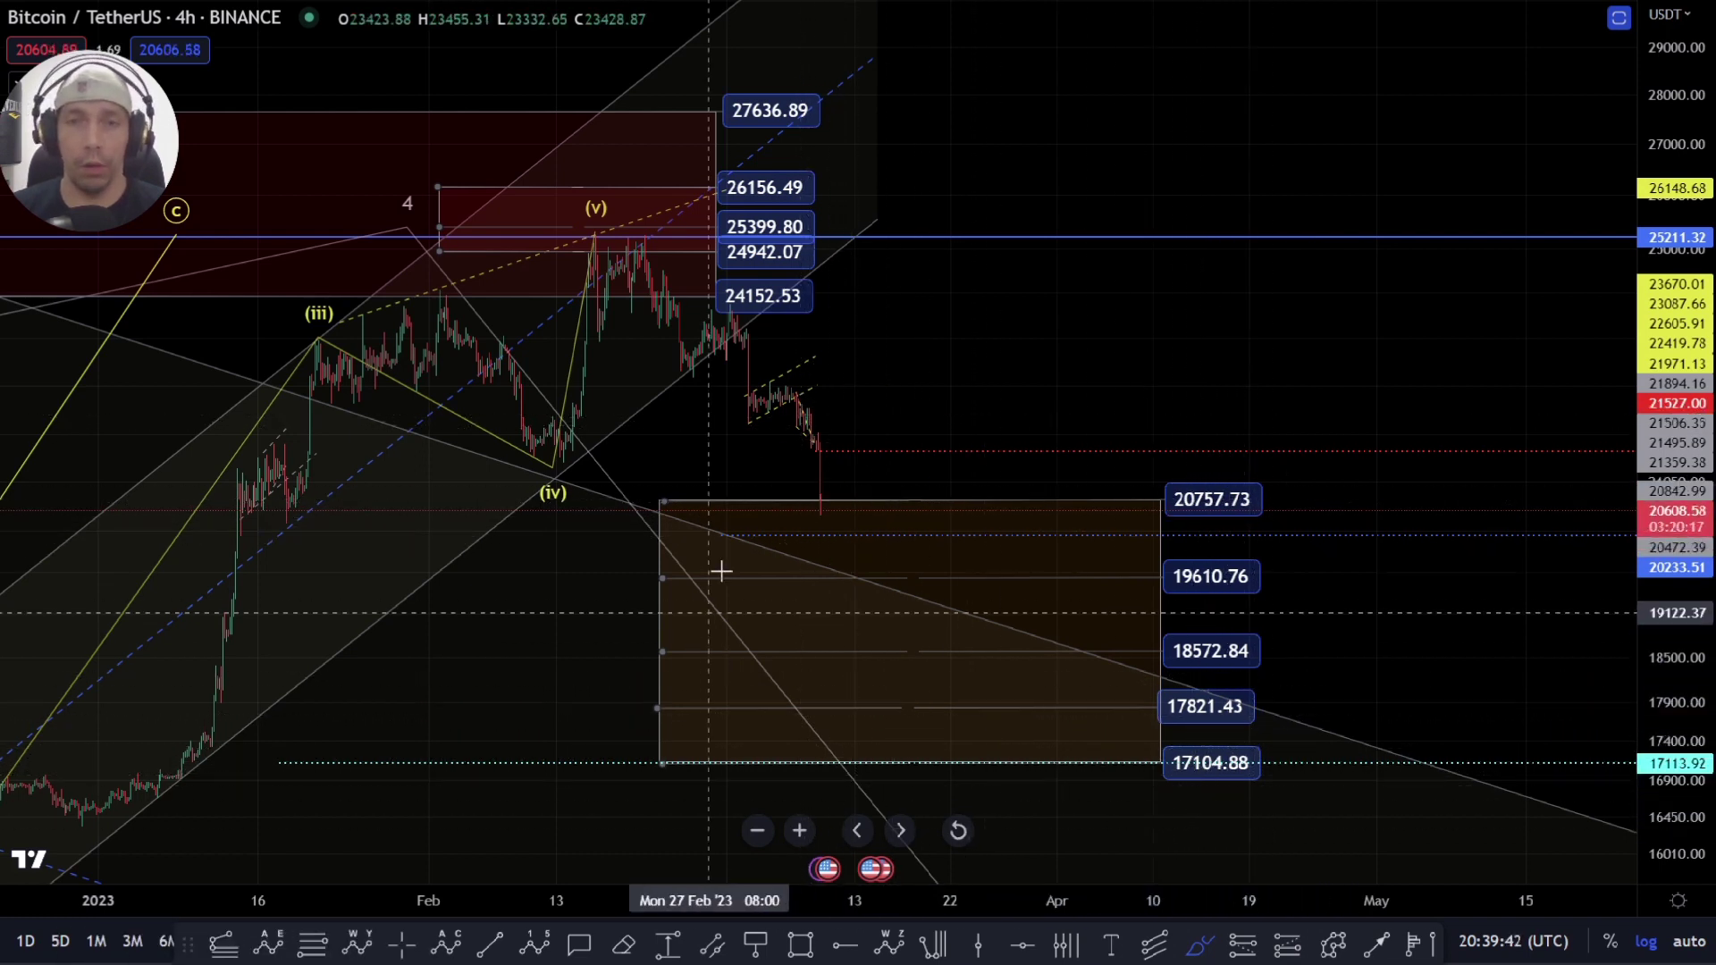
pyautogui.moveTo(824, 514); pyautogui.dragTo(858, 486)
pyautogui.hotkey('ctrl', 'z')
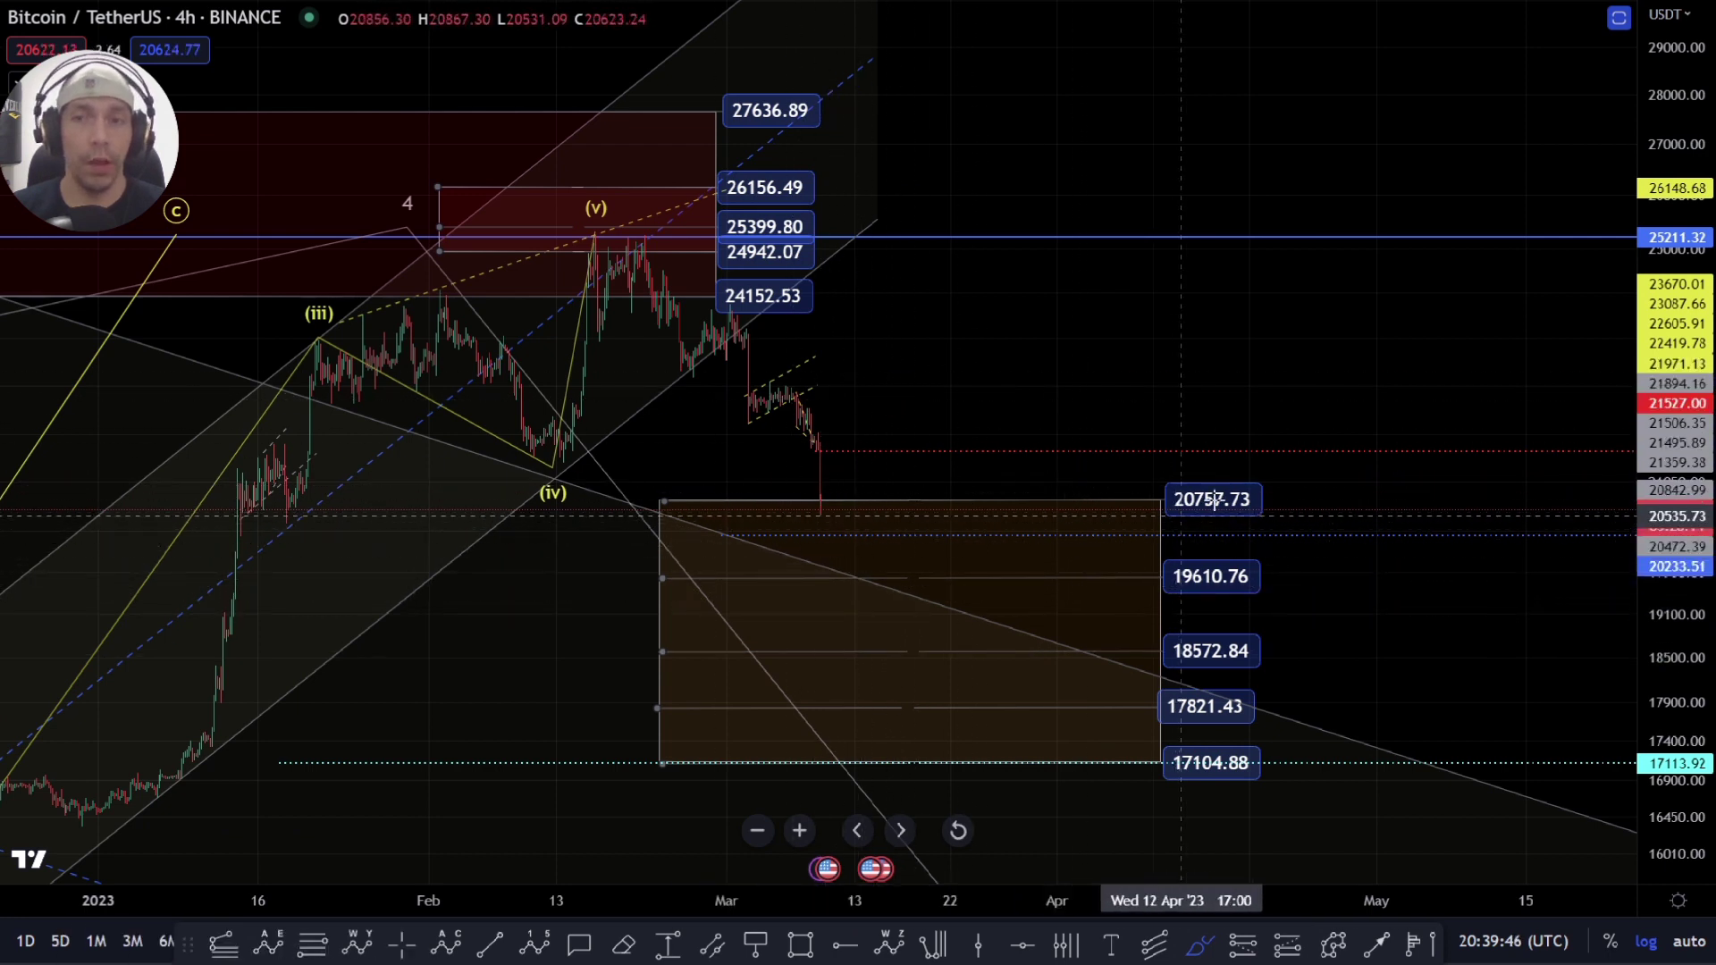
pyautogui.moveTo(1298, 467); pyautogui.dragTo(1119, 528)
pyautogui.hotkey('ctrl', 'z')
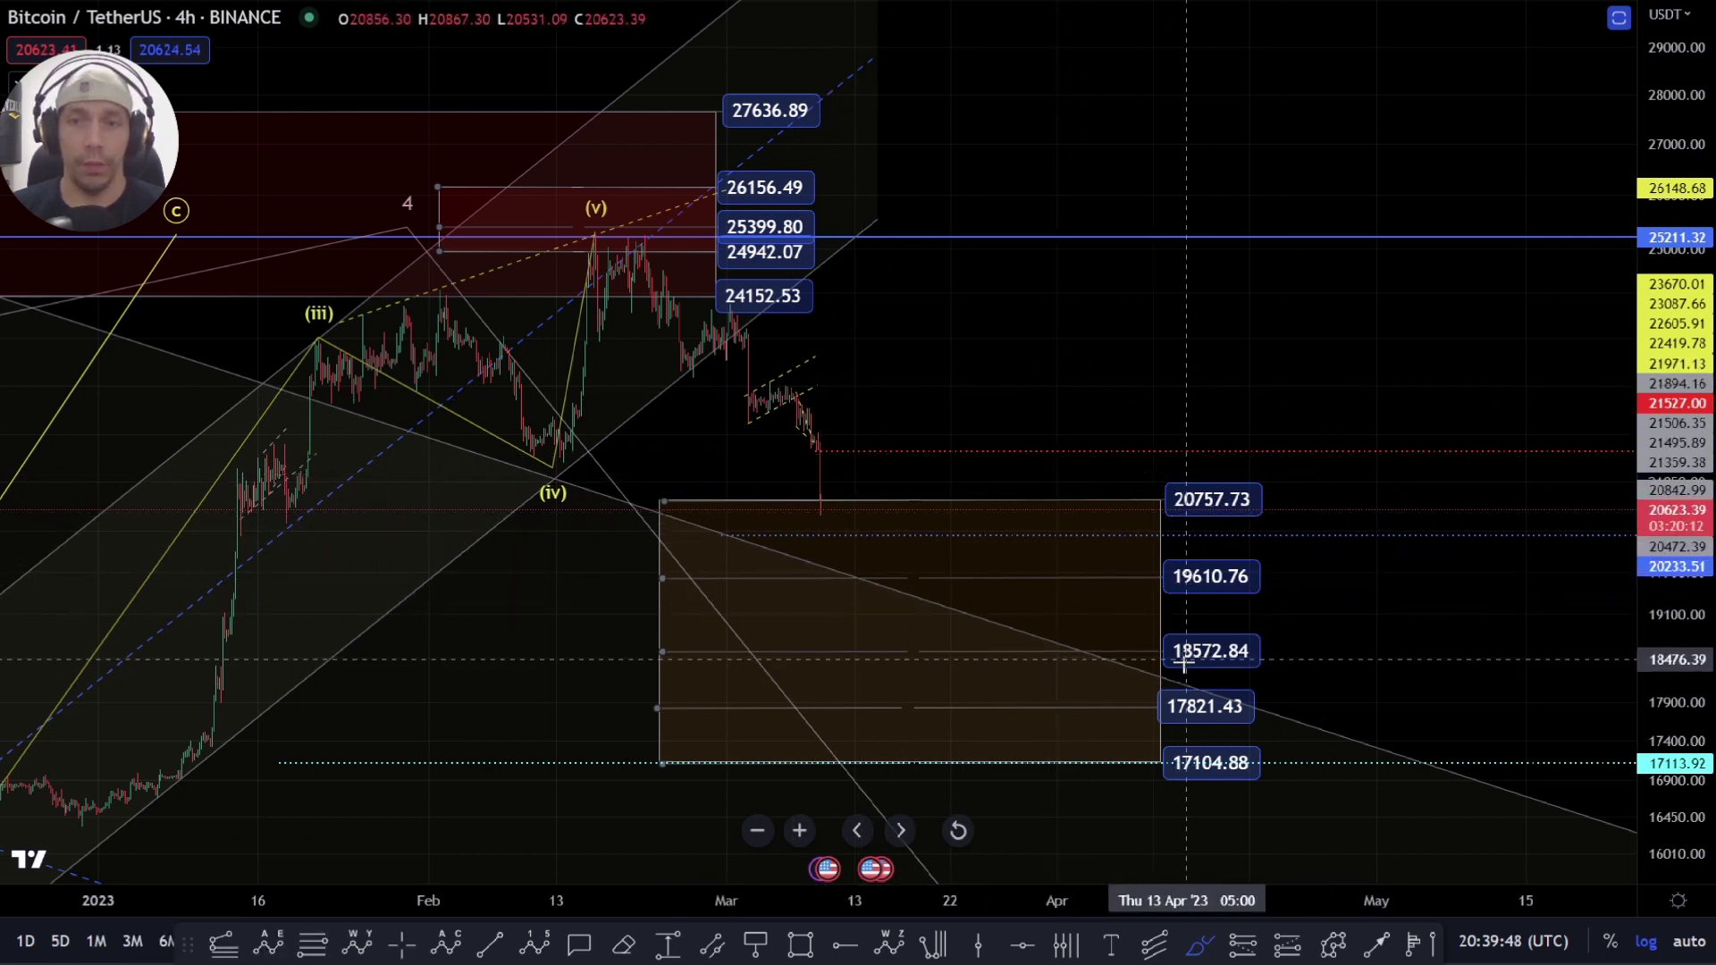
pyautogui.moveTo(1256, 470); pyautogui.dragTo(1153, 466)
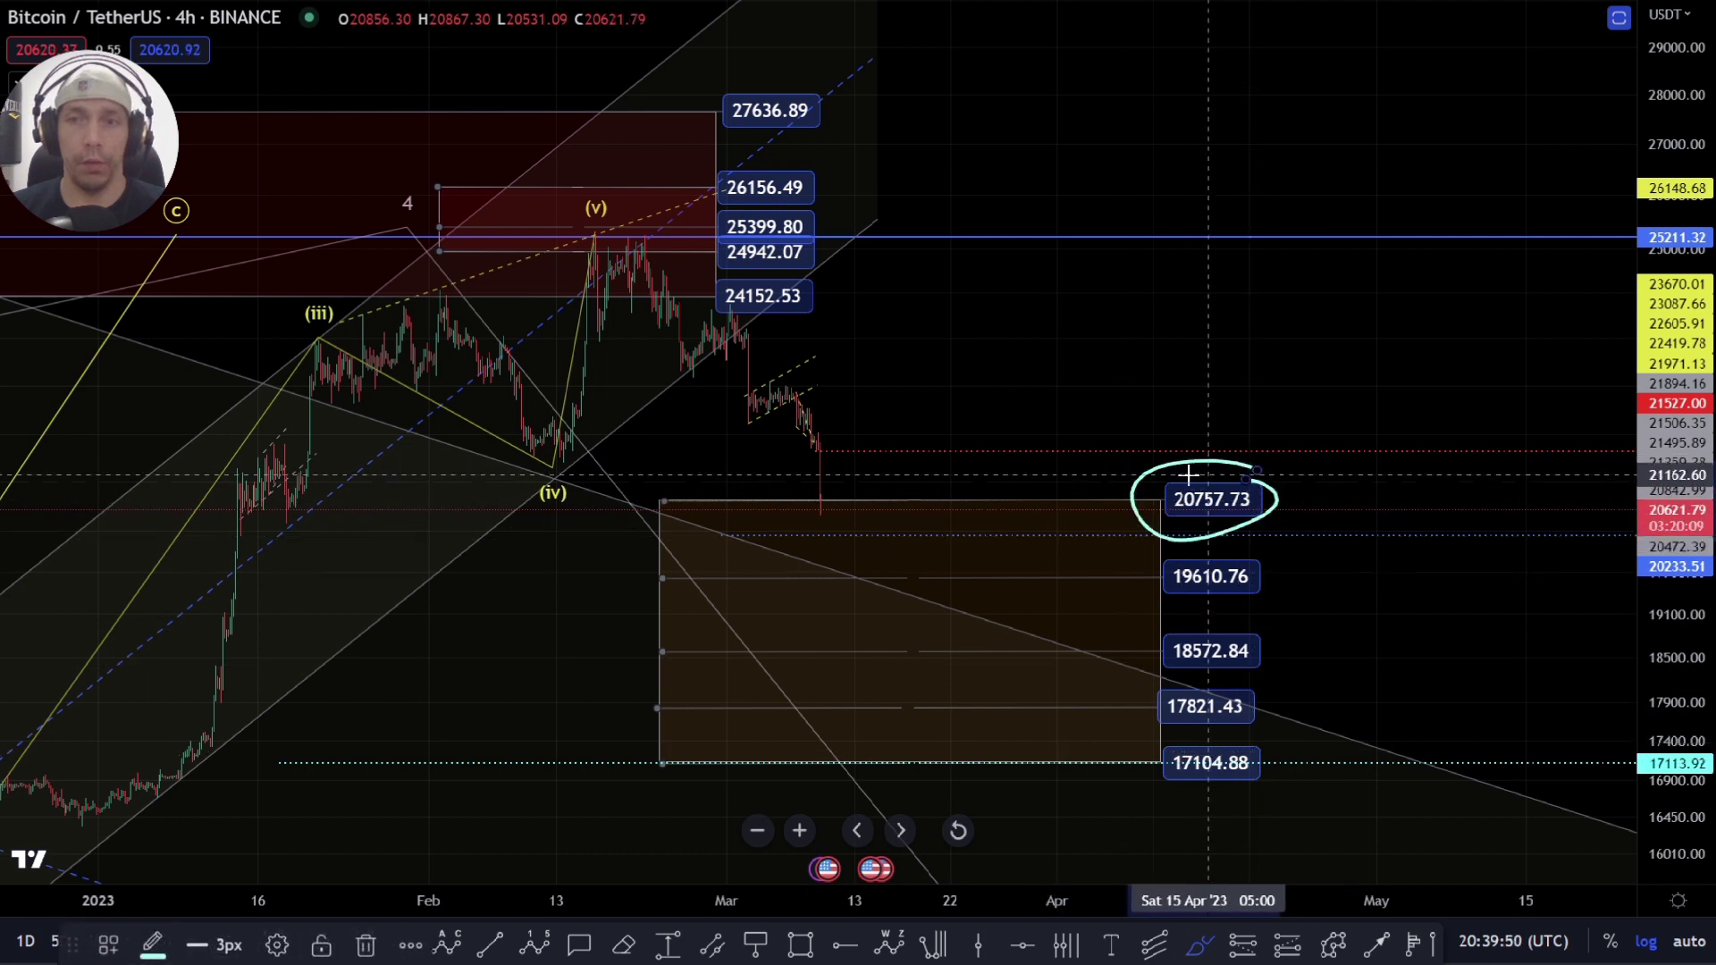
pyautogui.hotkey('ctrl', 'z')
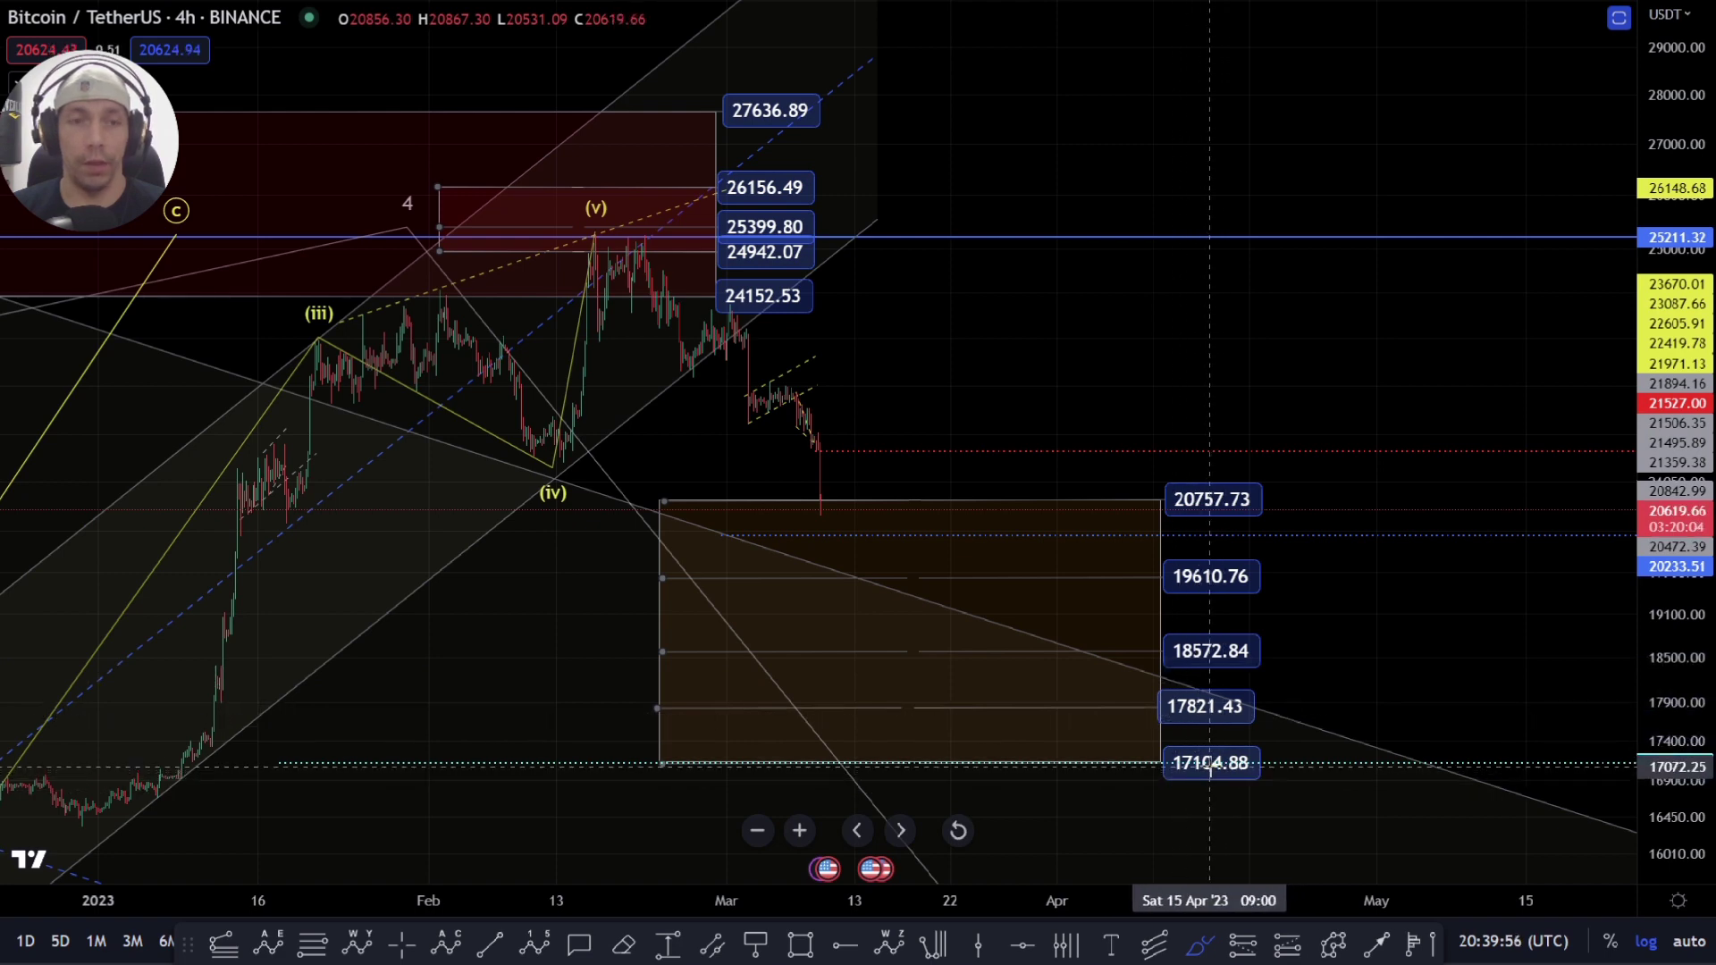
# Step: Mark the trendline meeting 19610.76 and the latest candle low, then zoom out toward 27636.89
pyautogui.scroll(-4, 1383, 709)
pyautogui.scroll(4, 1423, 701)
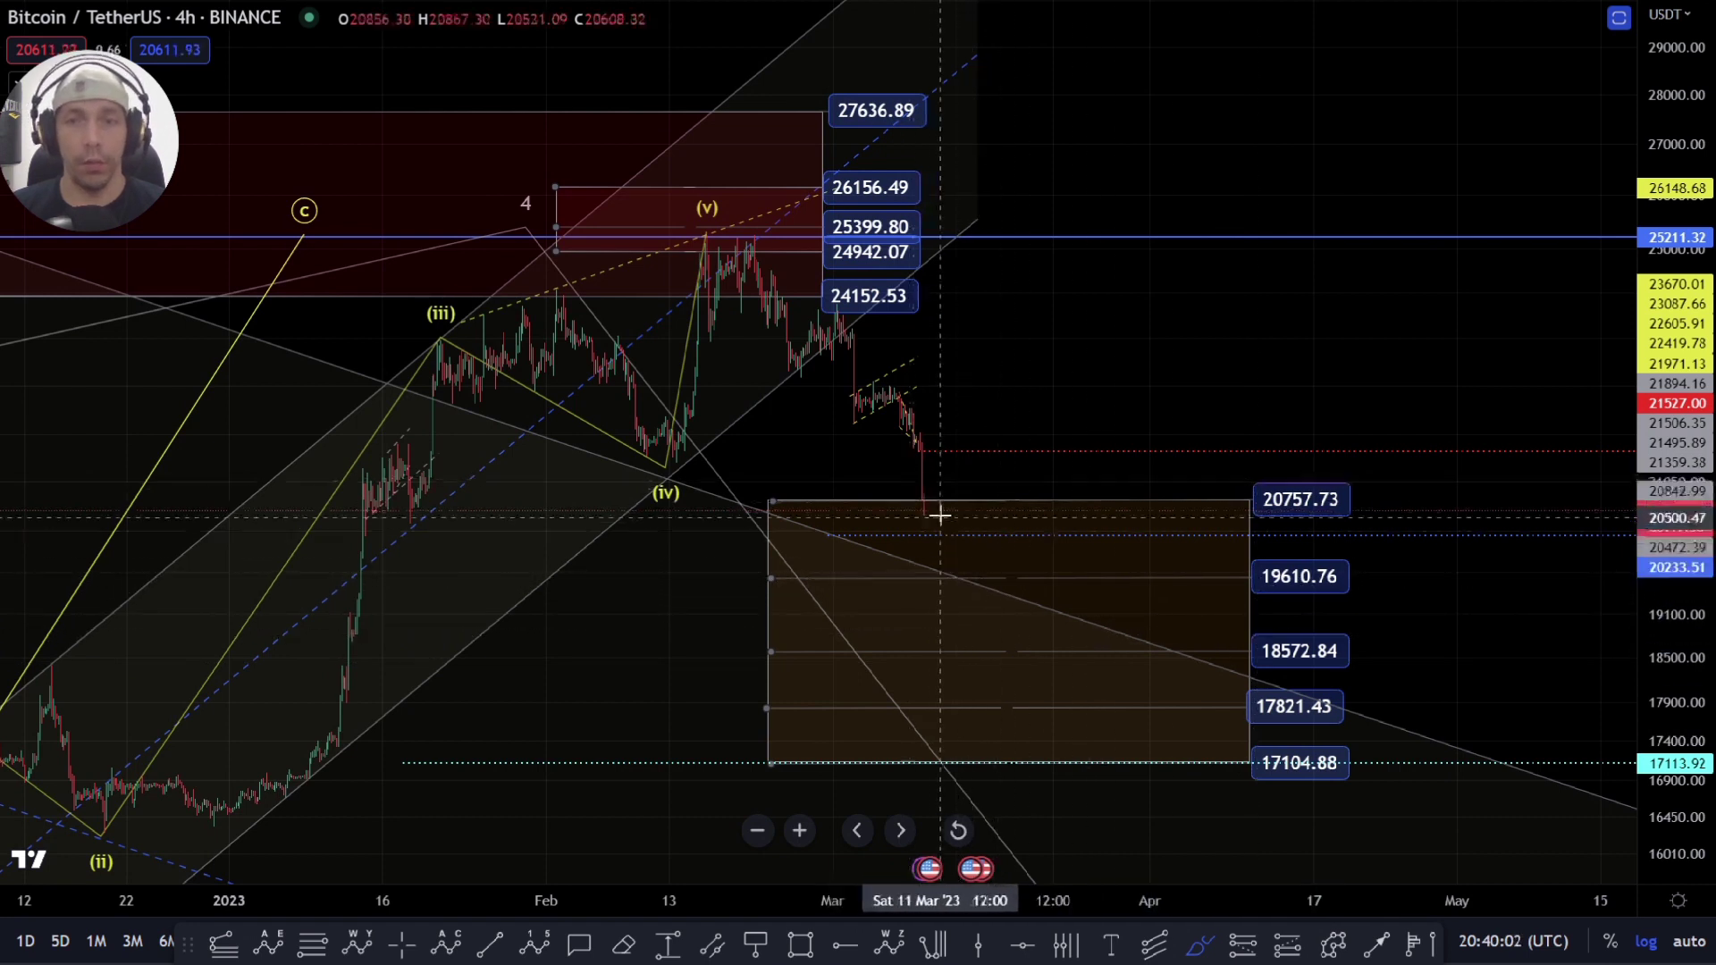
pyautogui.moveTo(944, 566)
pyautogui.mouseDown()
pyautogui.moveTo(908, 569)
pyautogui.moveTo(956, 568)
pyautogui.mouseUp()
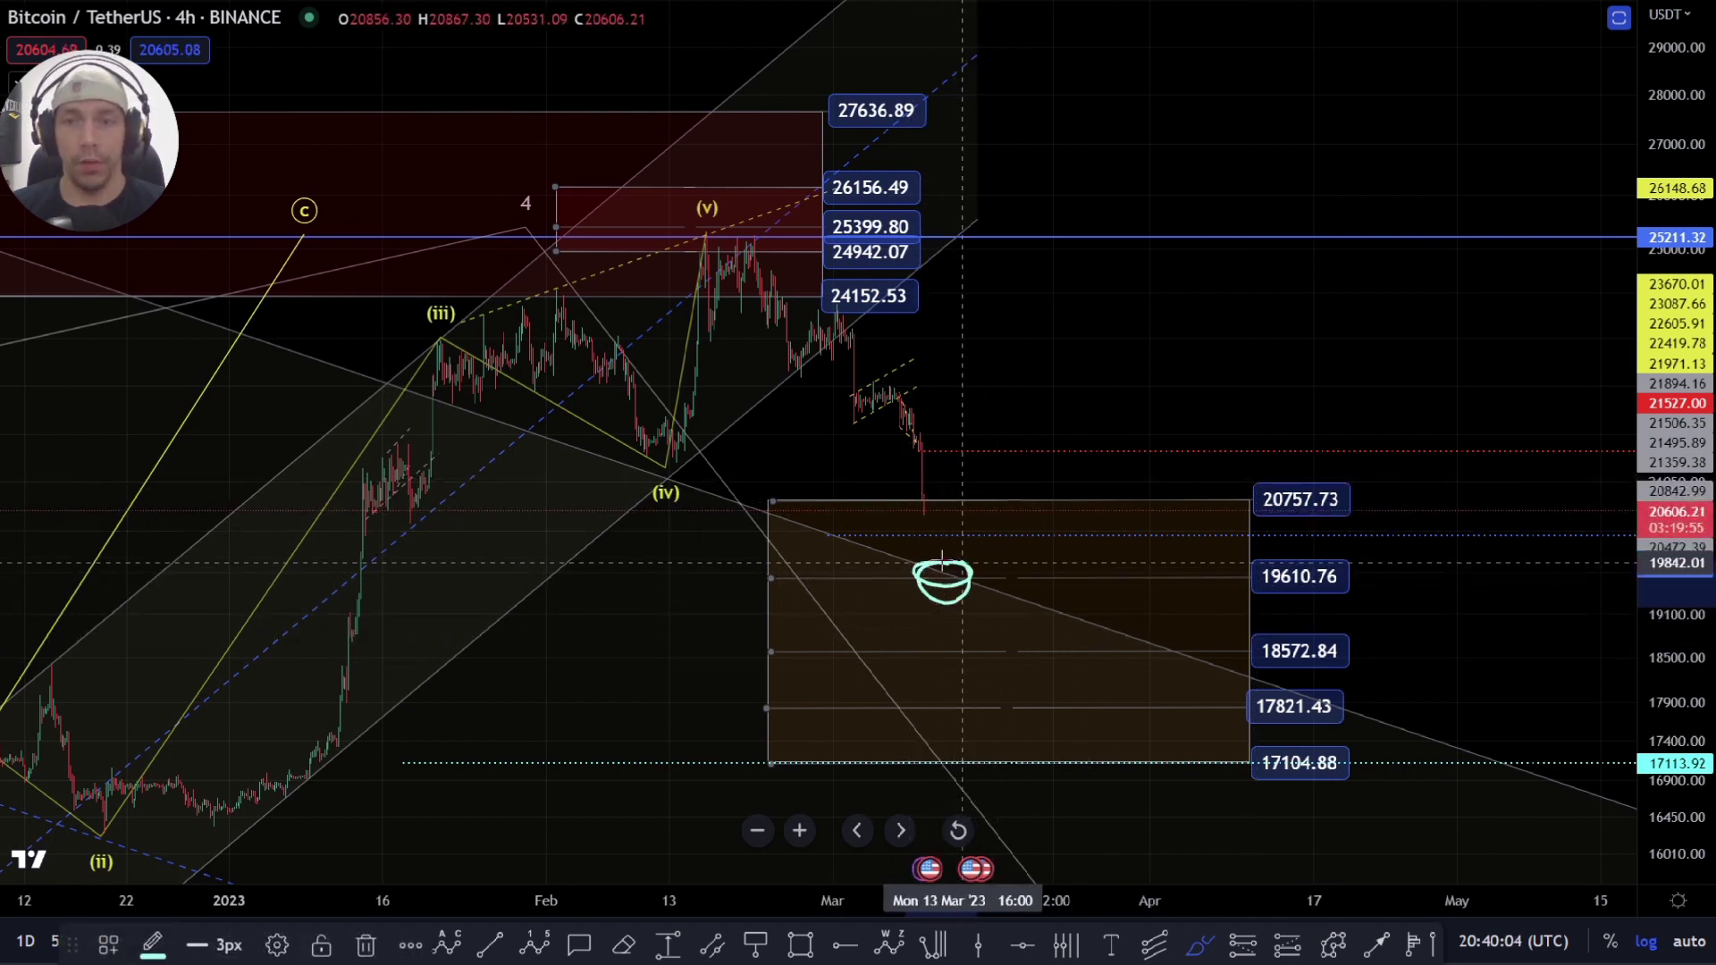
pyautogui.hotkey('ctrl', 'z')
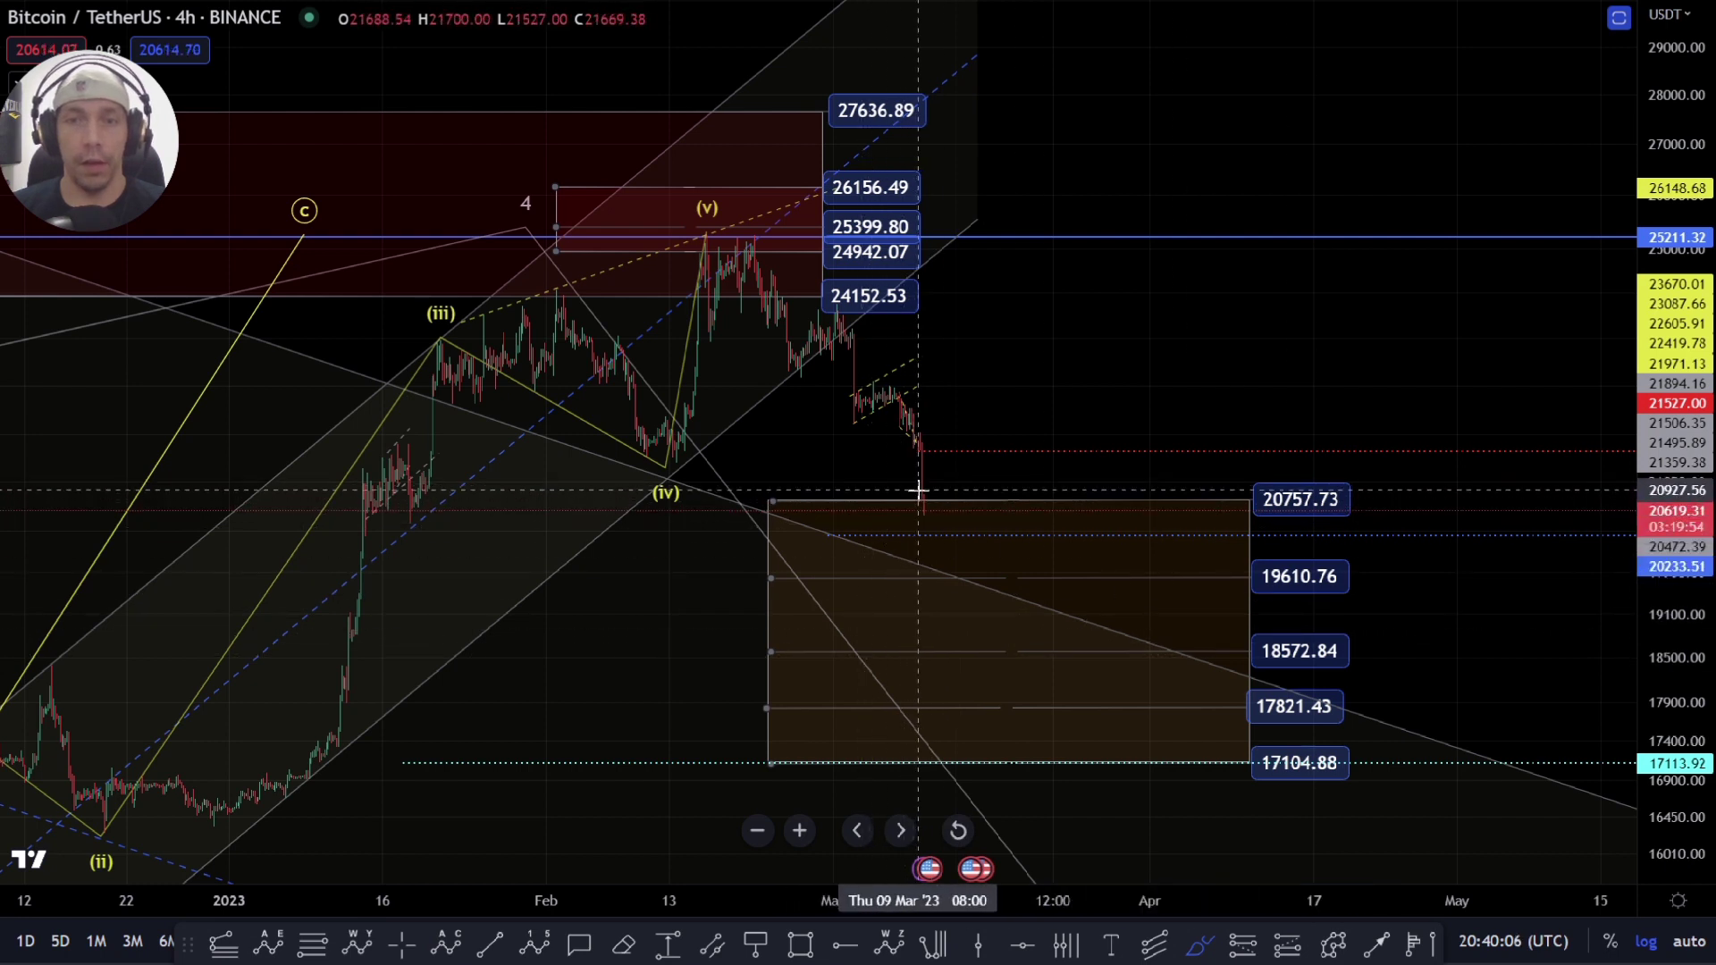
pyautogui.moveTo(920, 498); pyautogui.dragTo(929, 529)
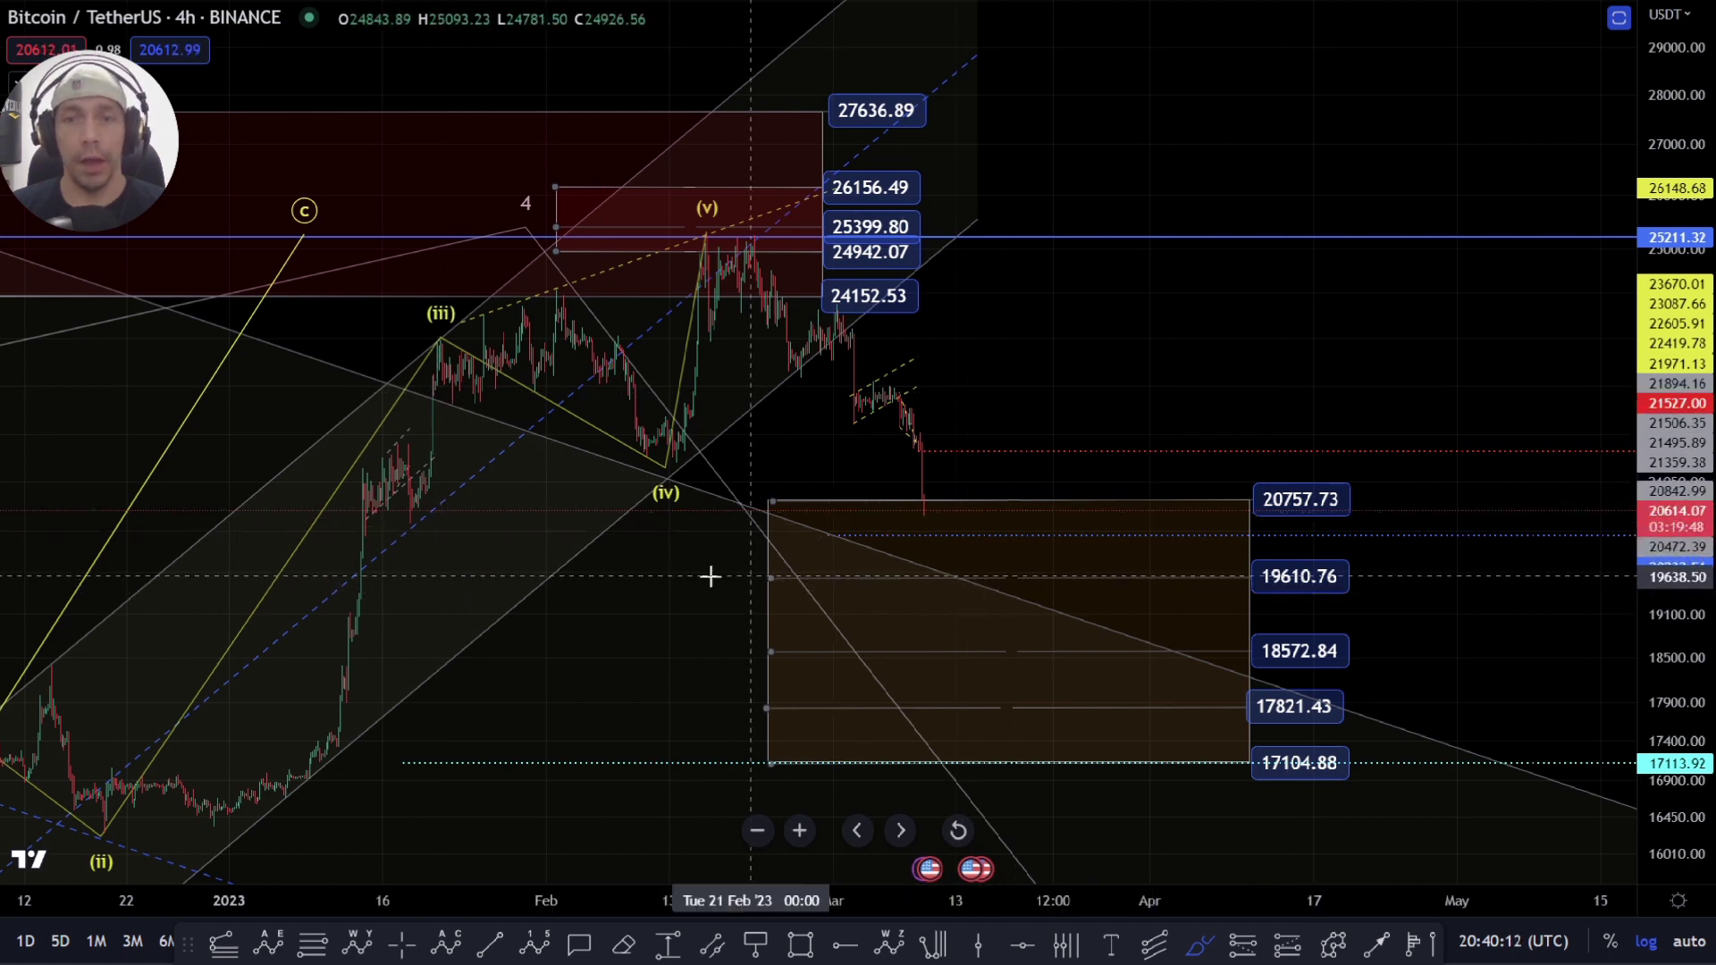
pyautogui.scroll(-2, 962, 578)
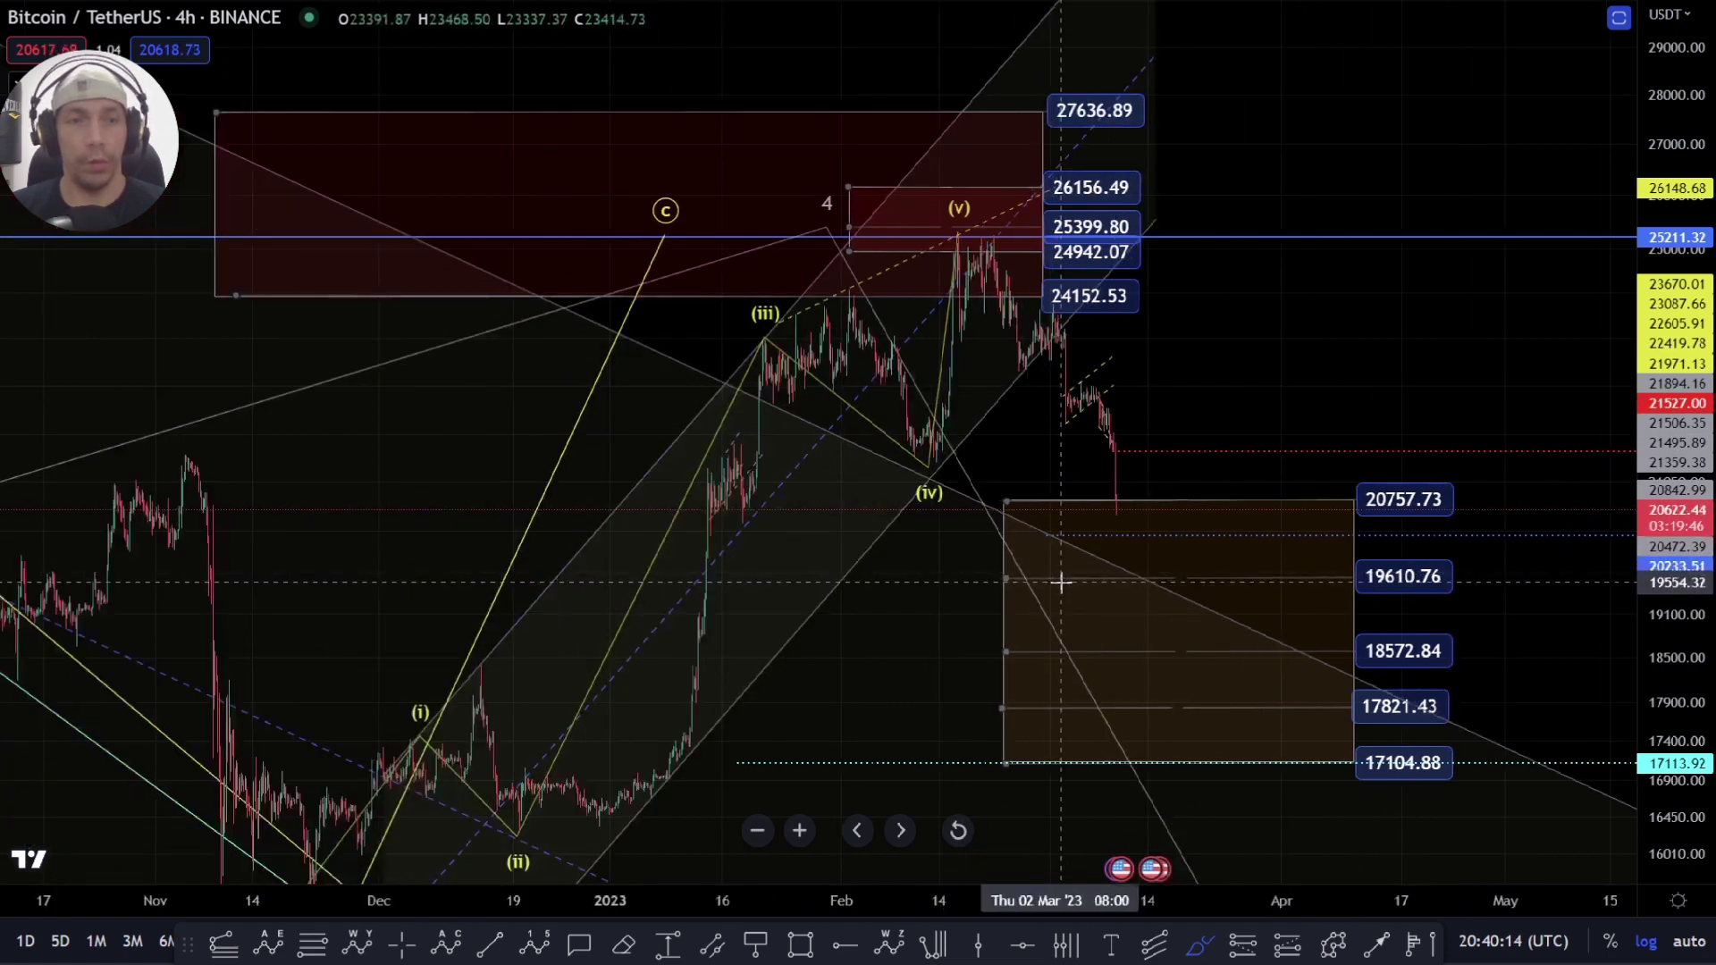
pyautogui.scroll(-2, 1062, 582)
pyautogui.scroll(-2, 1094, 579)
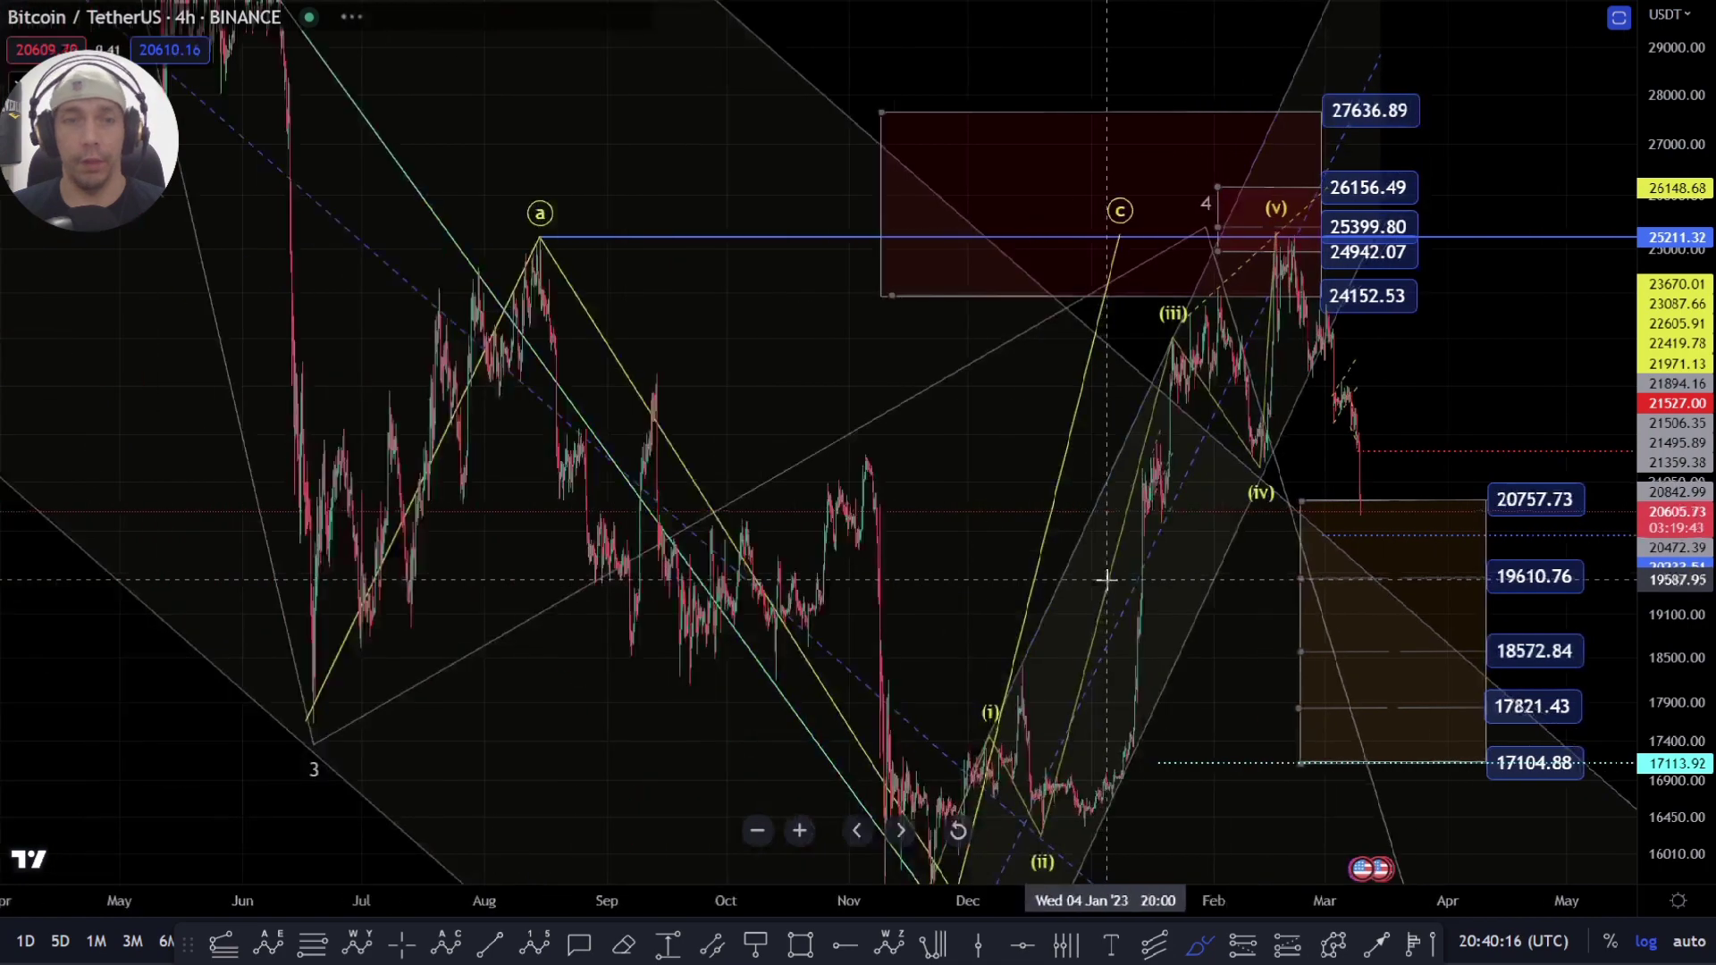
pyautogui.scroll(5, 1073, 580)
pyautogui.scroll(4, 1041, 579)
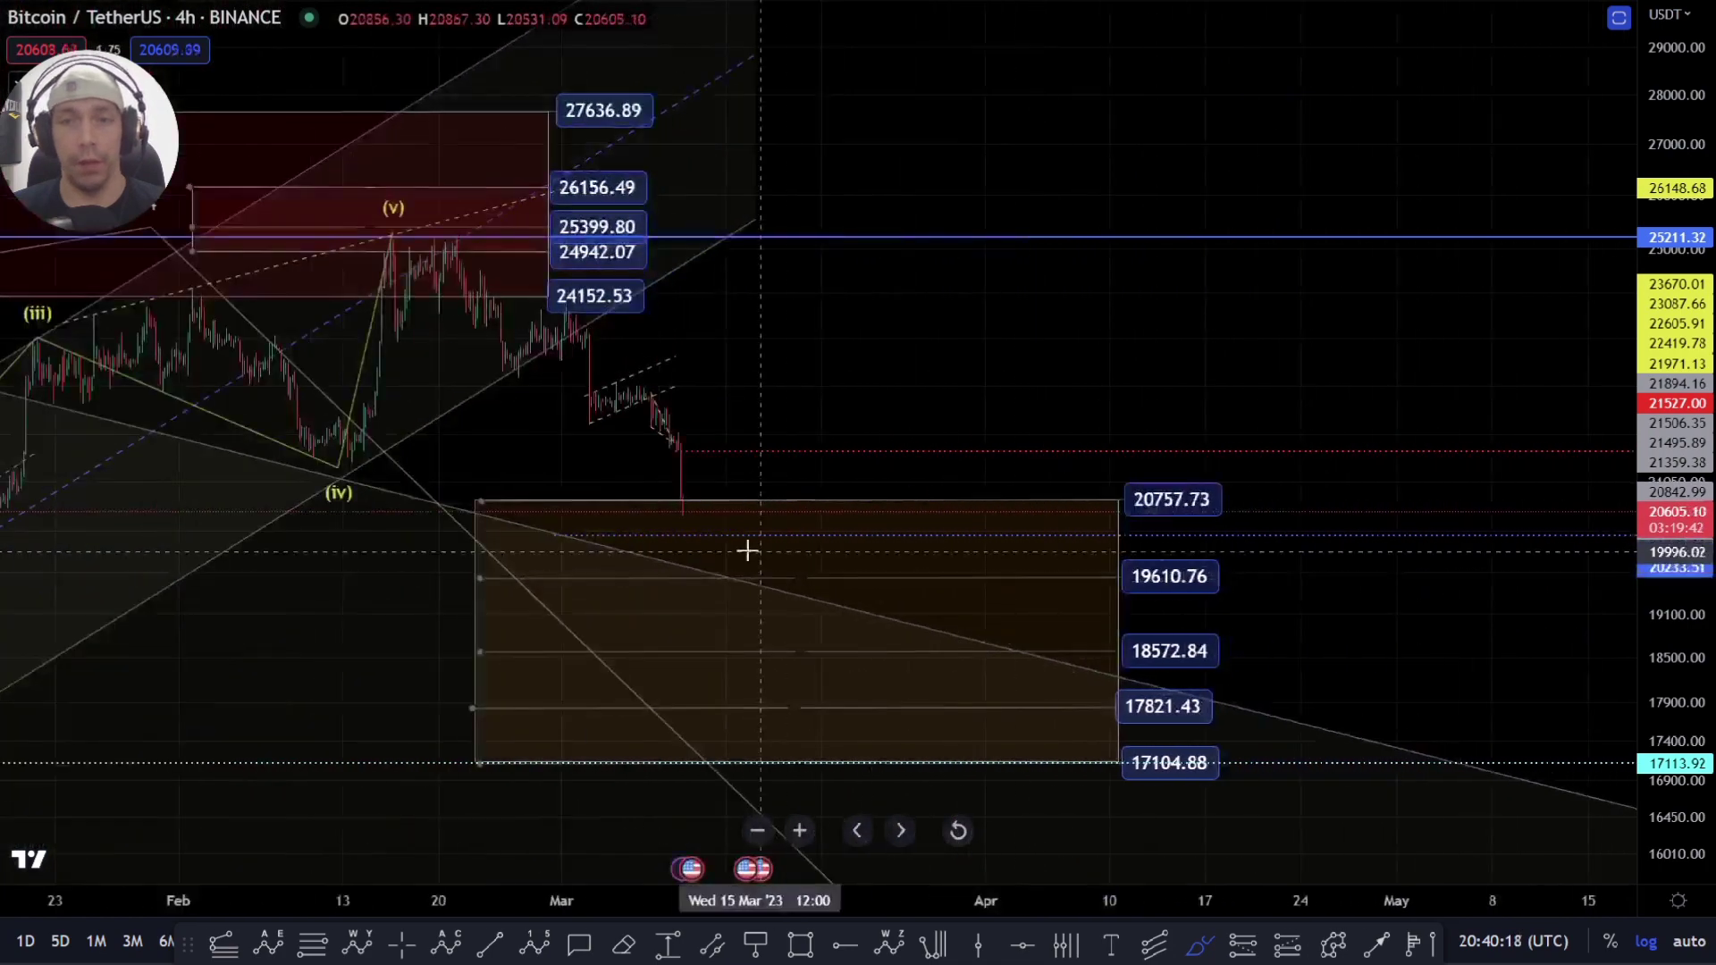
pyautogui.scroll(-4, 655, 518)
pyautogui.scroll(4, 520, 291)
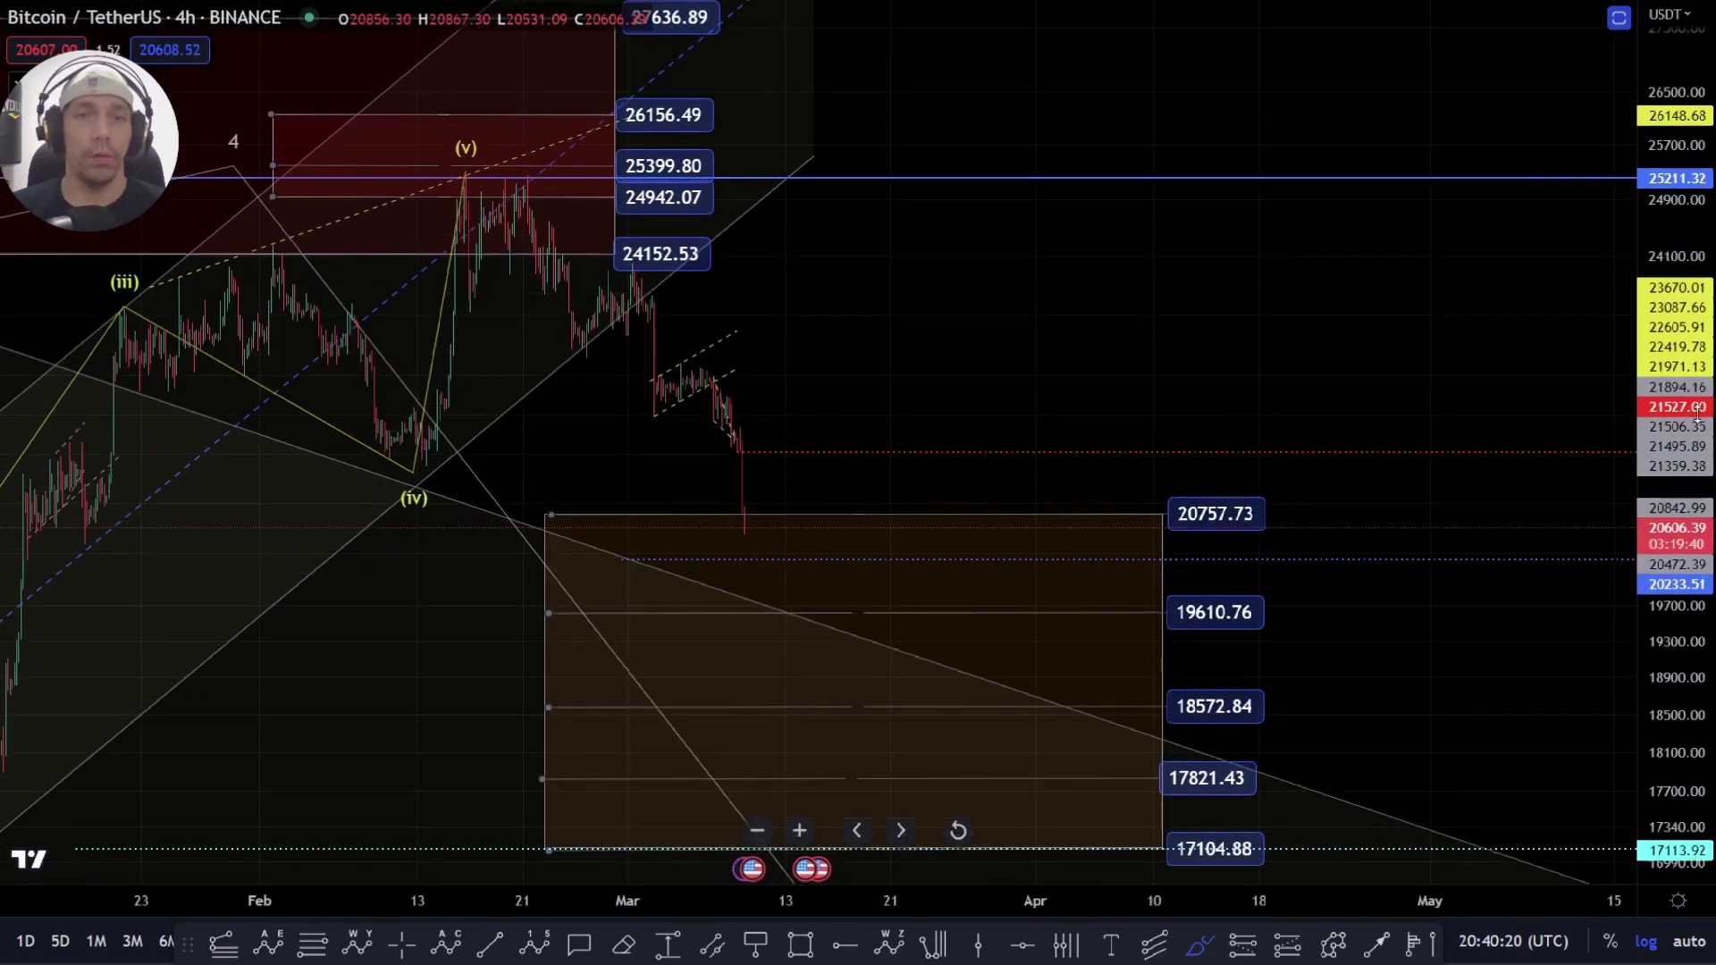
pyautogui.moveTo(471, 185)
pyautogui.mouseDown()
pyautogui.moveTo(598, 361)
pyautogui.moveTo(632, 269)
pyautogui.moveTo(759, 603)
pyautogui.moveTo(977, 82)
pyautogui.mouseUp()
pyautogui.hotkey('ctrl', 'z')
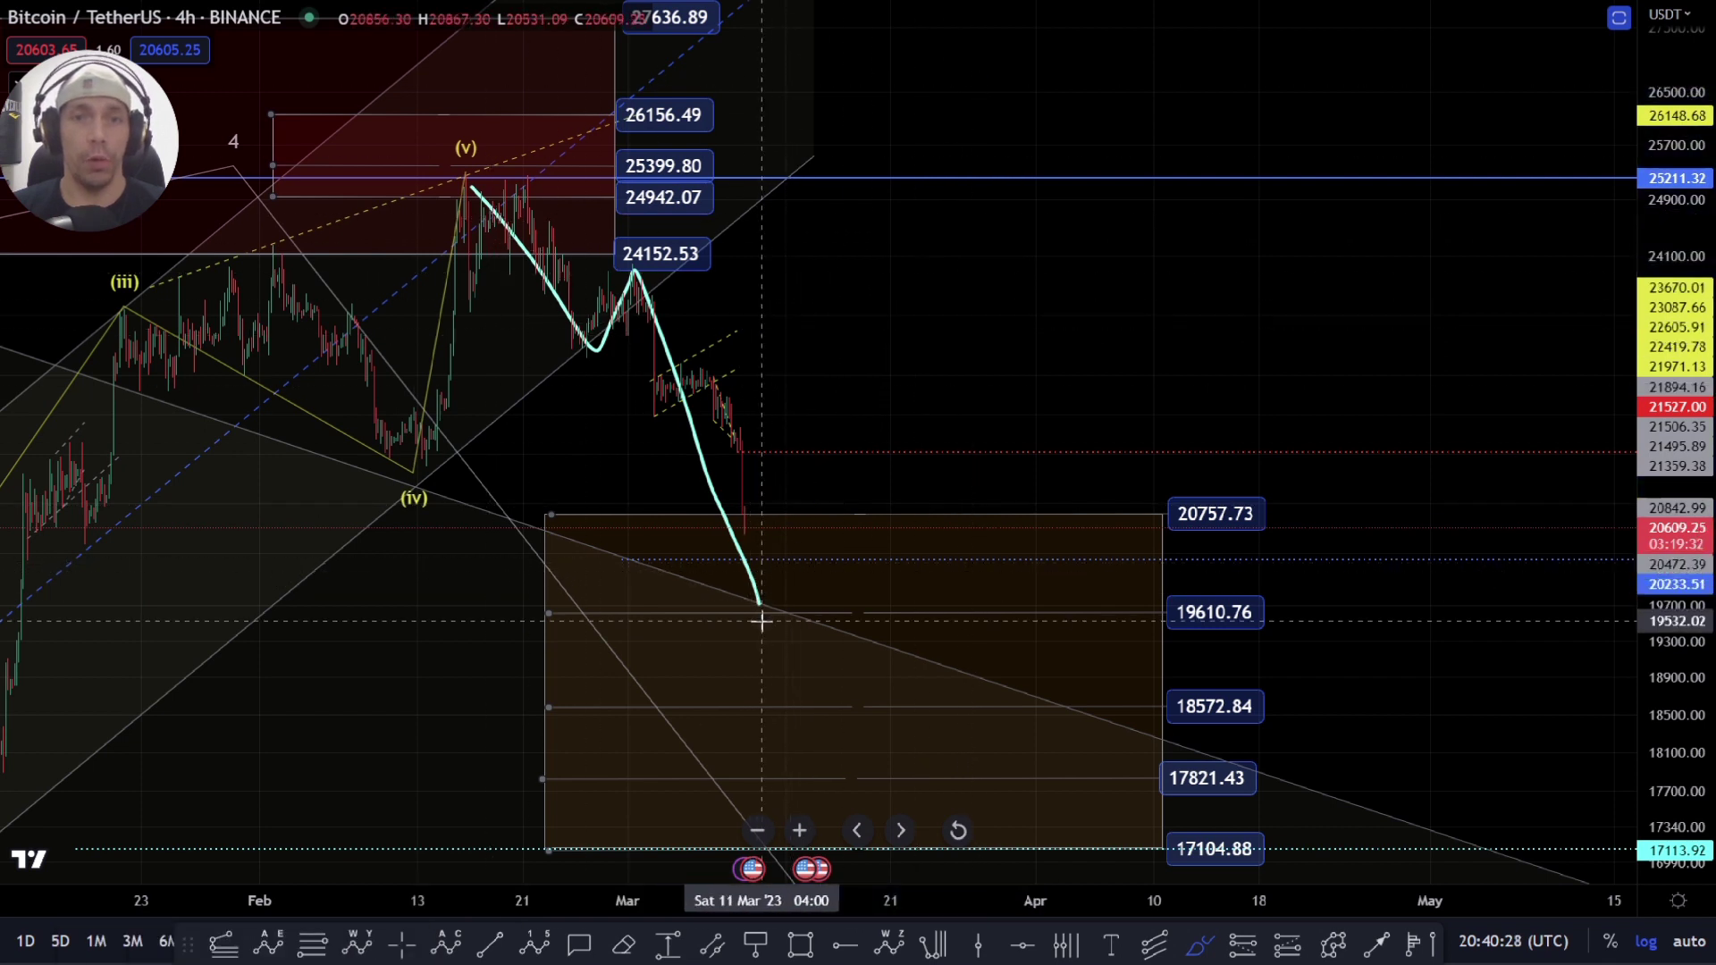
pyautogui.moveTo(759, 601)
pyautogui.mouseDown()
pyautogui.moveTo(791, 461)
pyautogui.moveTo(881, 460)
pyautogui.moveTo(927, 295)
pyautogui.moveTo(1068, 418)
pyautogui.moveTo(1128, 798)
pyautogui.mouseUp()
pyautogui.hotkey('ctrl', 'z')
pyautogui.hotkey('ctrl', 'z')
pyautogui.hotkey('ctrl', 'z')
pyautogui.hotkey('ctrl', 'z')
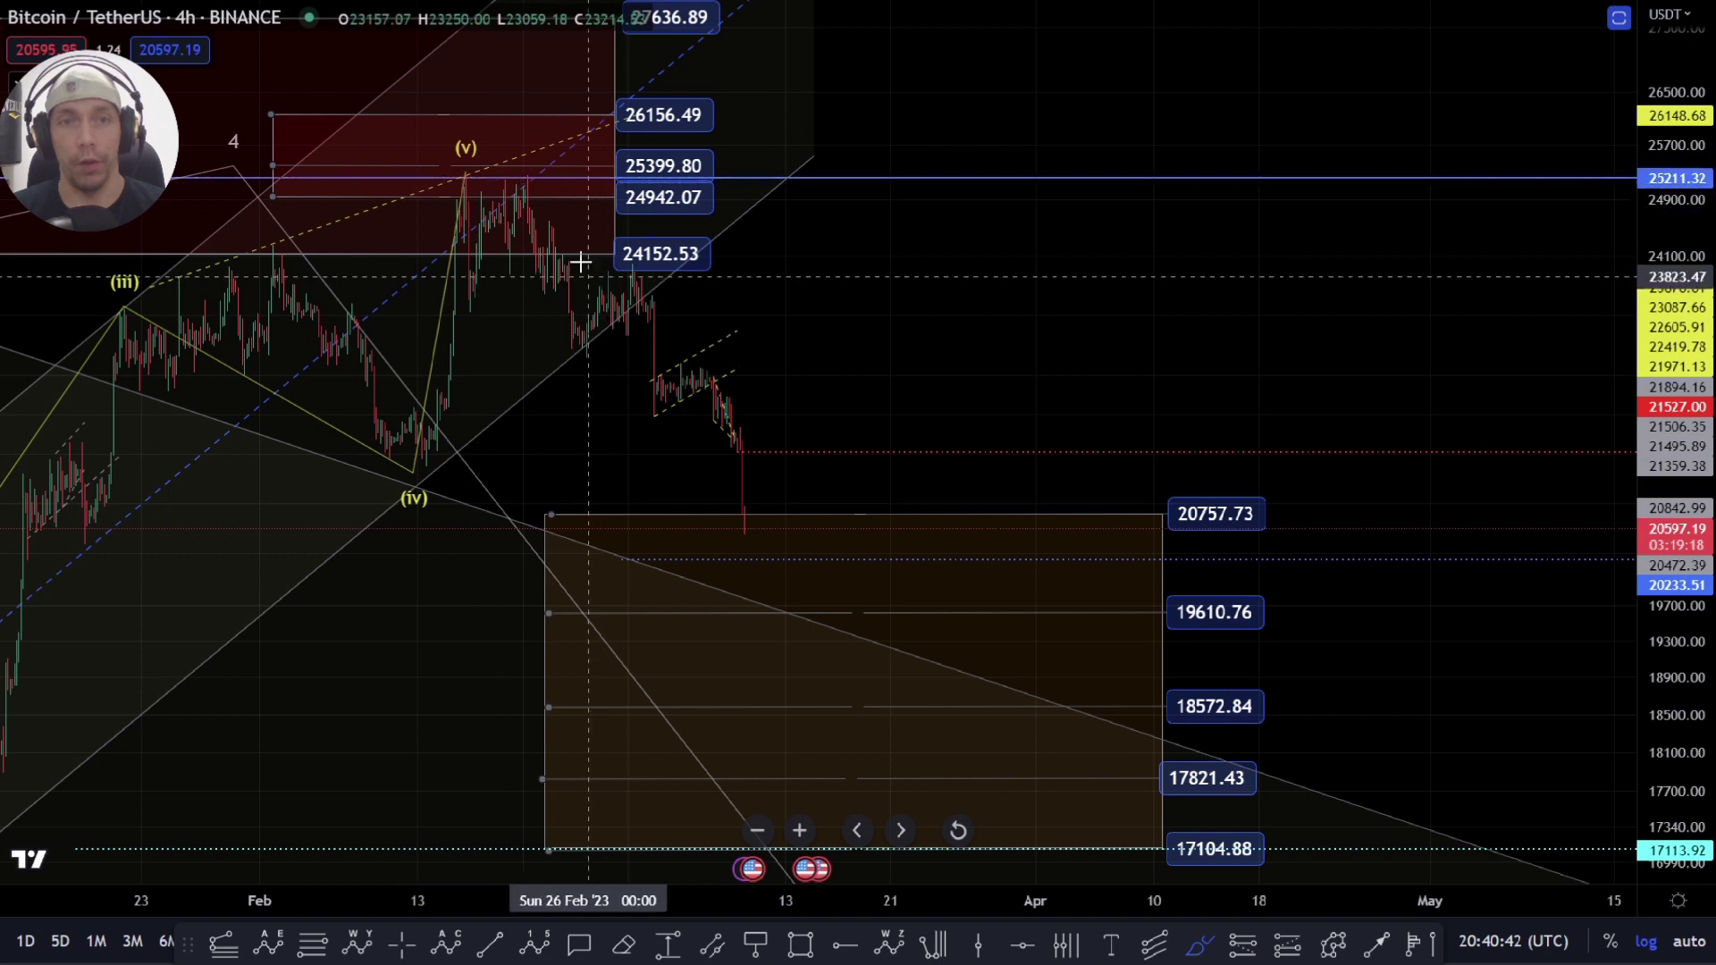
pyautogui.moveTo(456, 174)
pyautogui.mouseDown()
pyautogui.moveTo(464, 295)
pyautogui.moveTo(533, 206)
pyautogui.mouseUp()
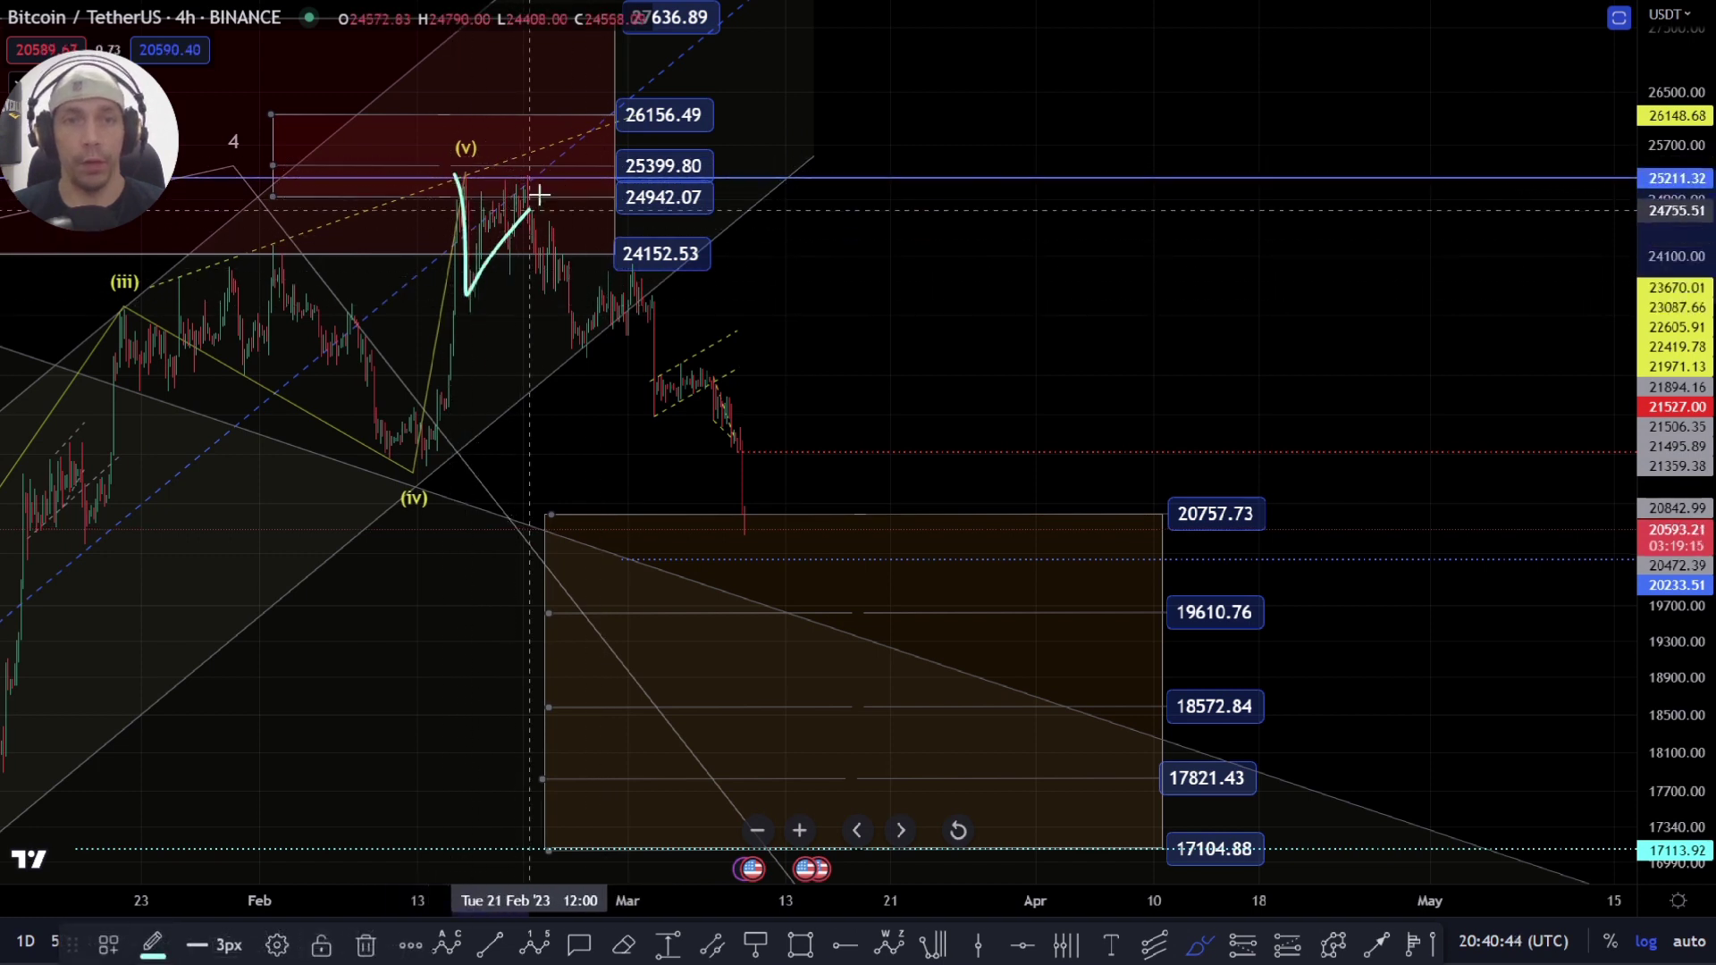
pyautogui.moveTo(585, 312); pyautogui.dragTo(630, 263)
pyautogui.moveTo(653, 326); pyautogui.dragTo(737, 419)
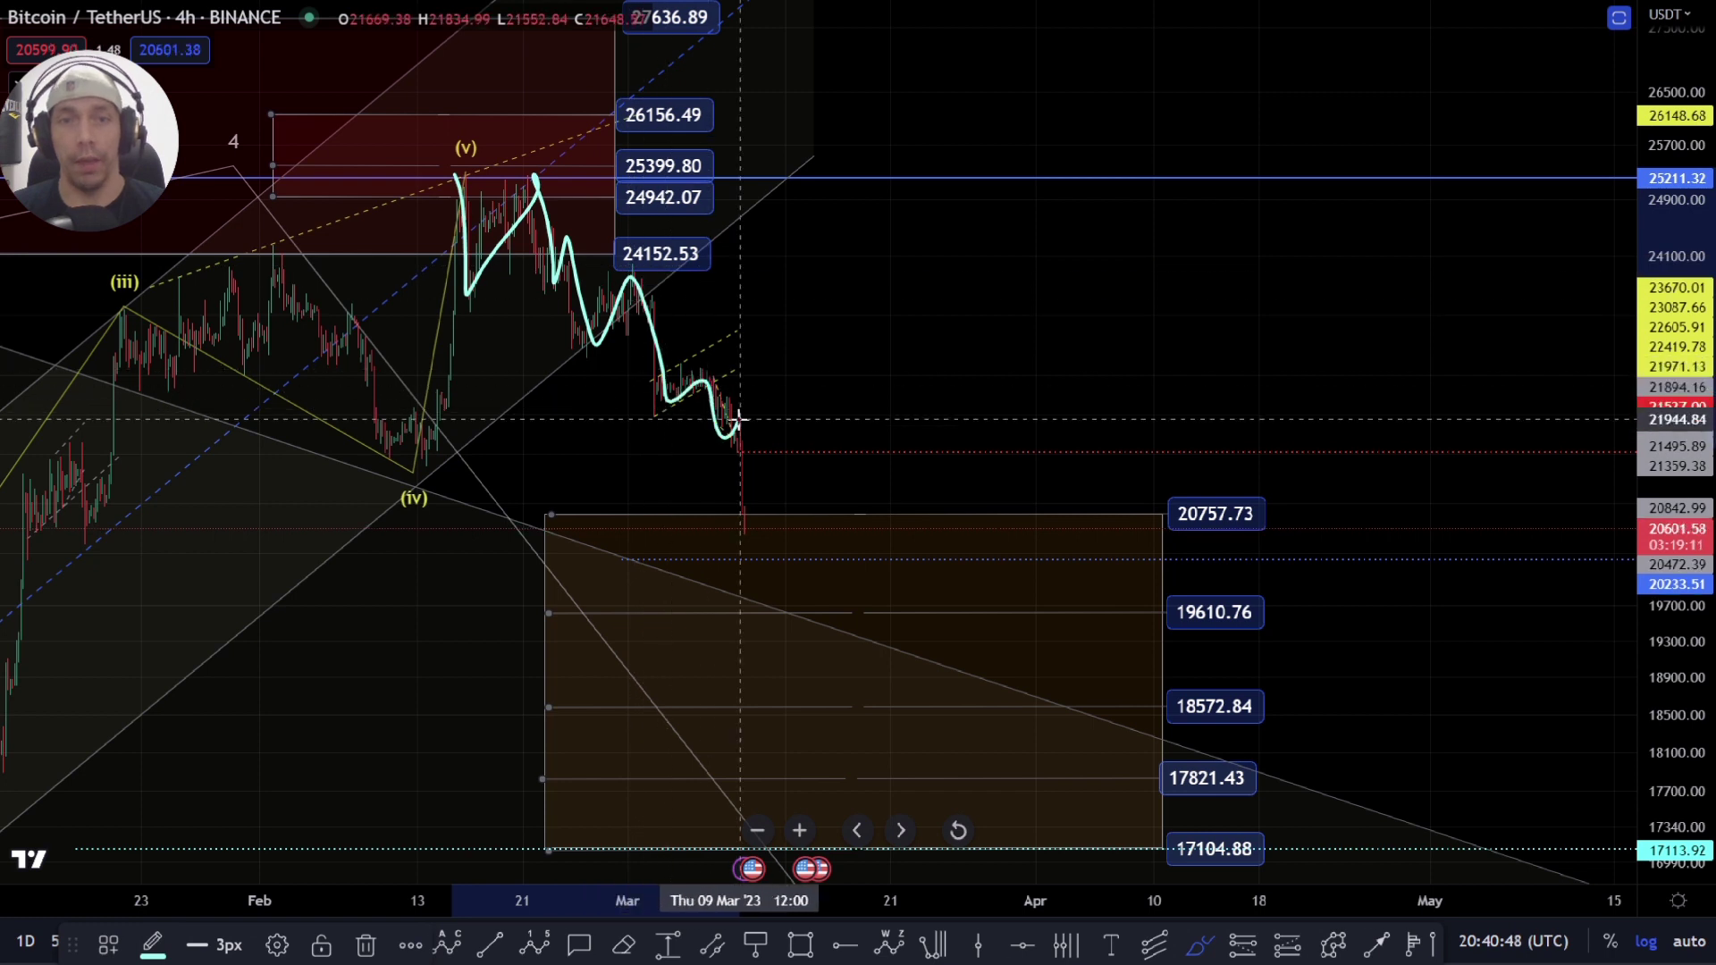
pyautogui.moveTo(757, 561)
pyautogui.mouseDown()
pyautogui.moveTo(833, 658)
pyautogui.moveTo(894, 579)
pyautogui.mouseUp()
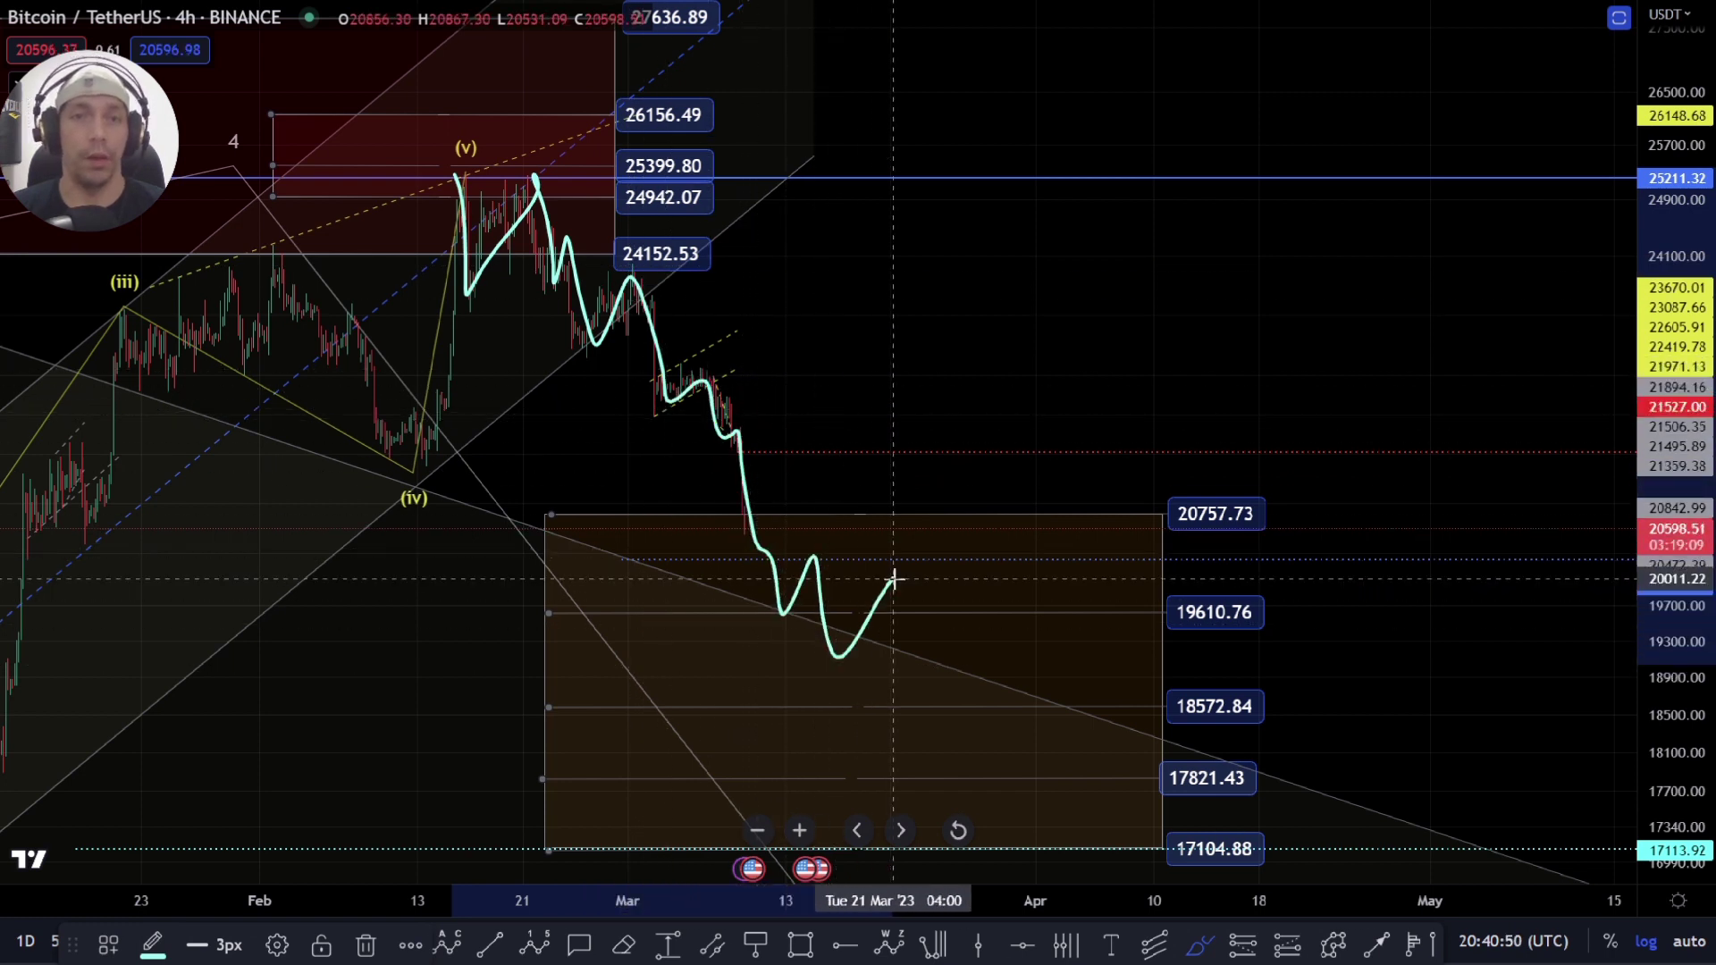
pyautogui.press('Delete')
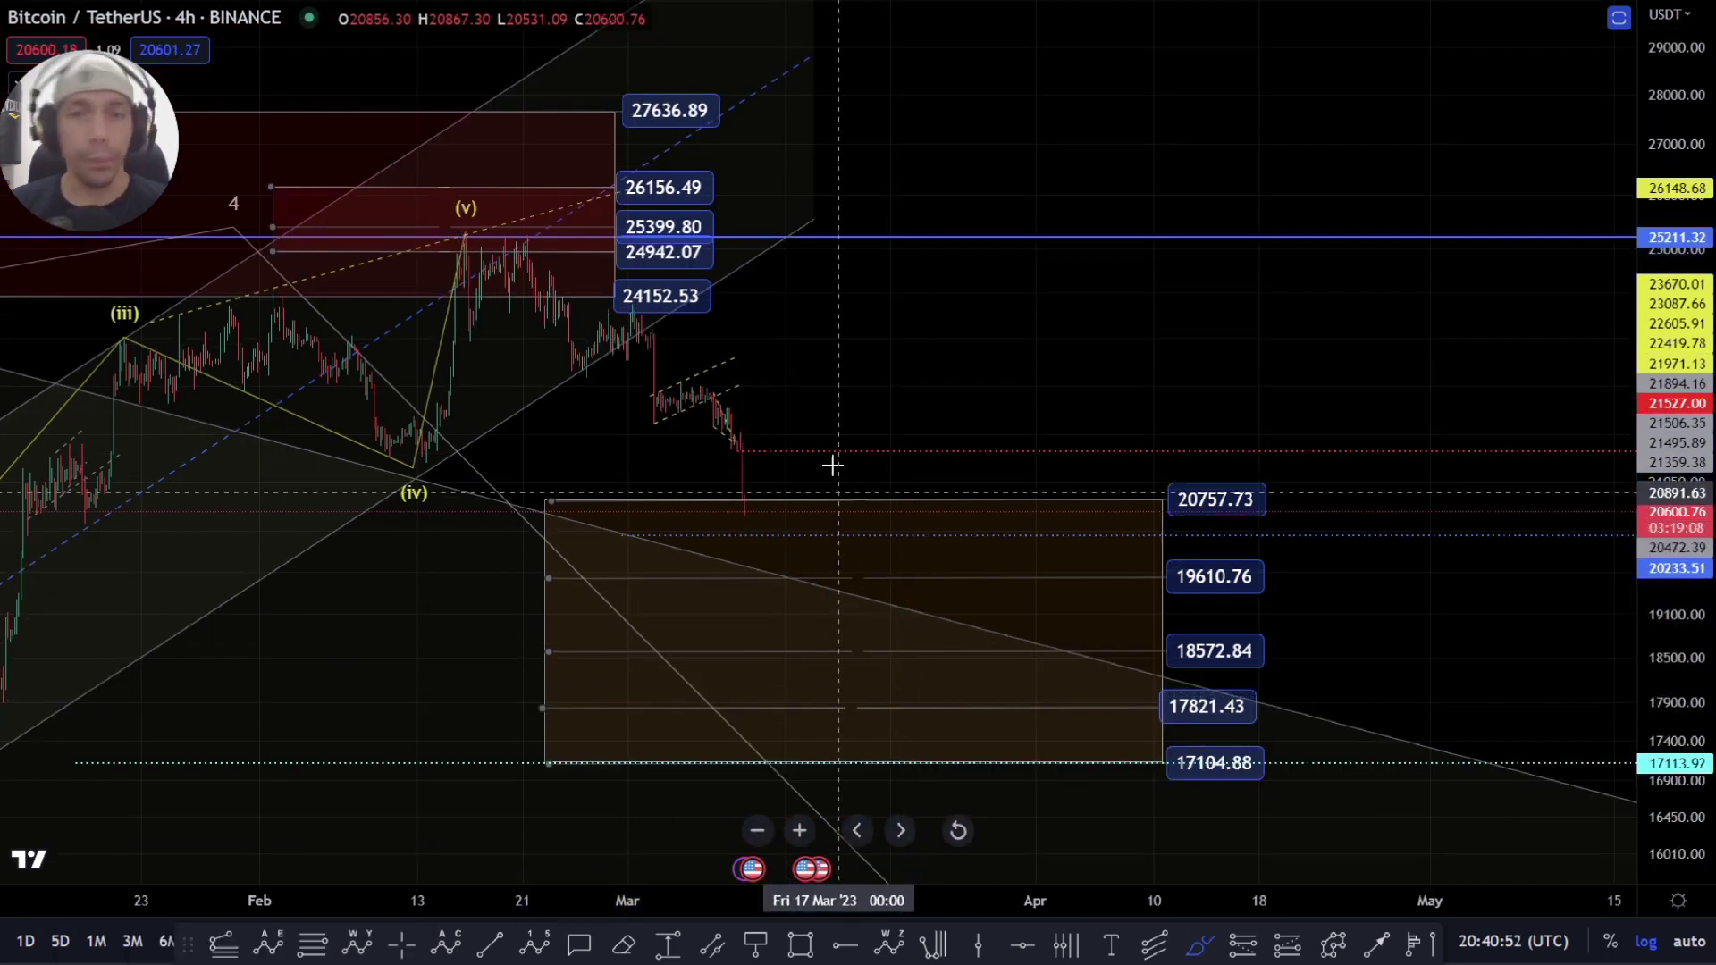
pyautogui.scroll(3, 793, 394)
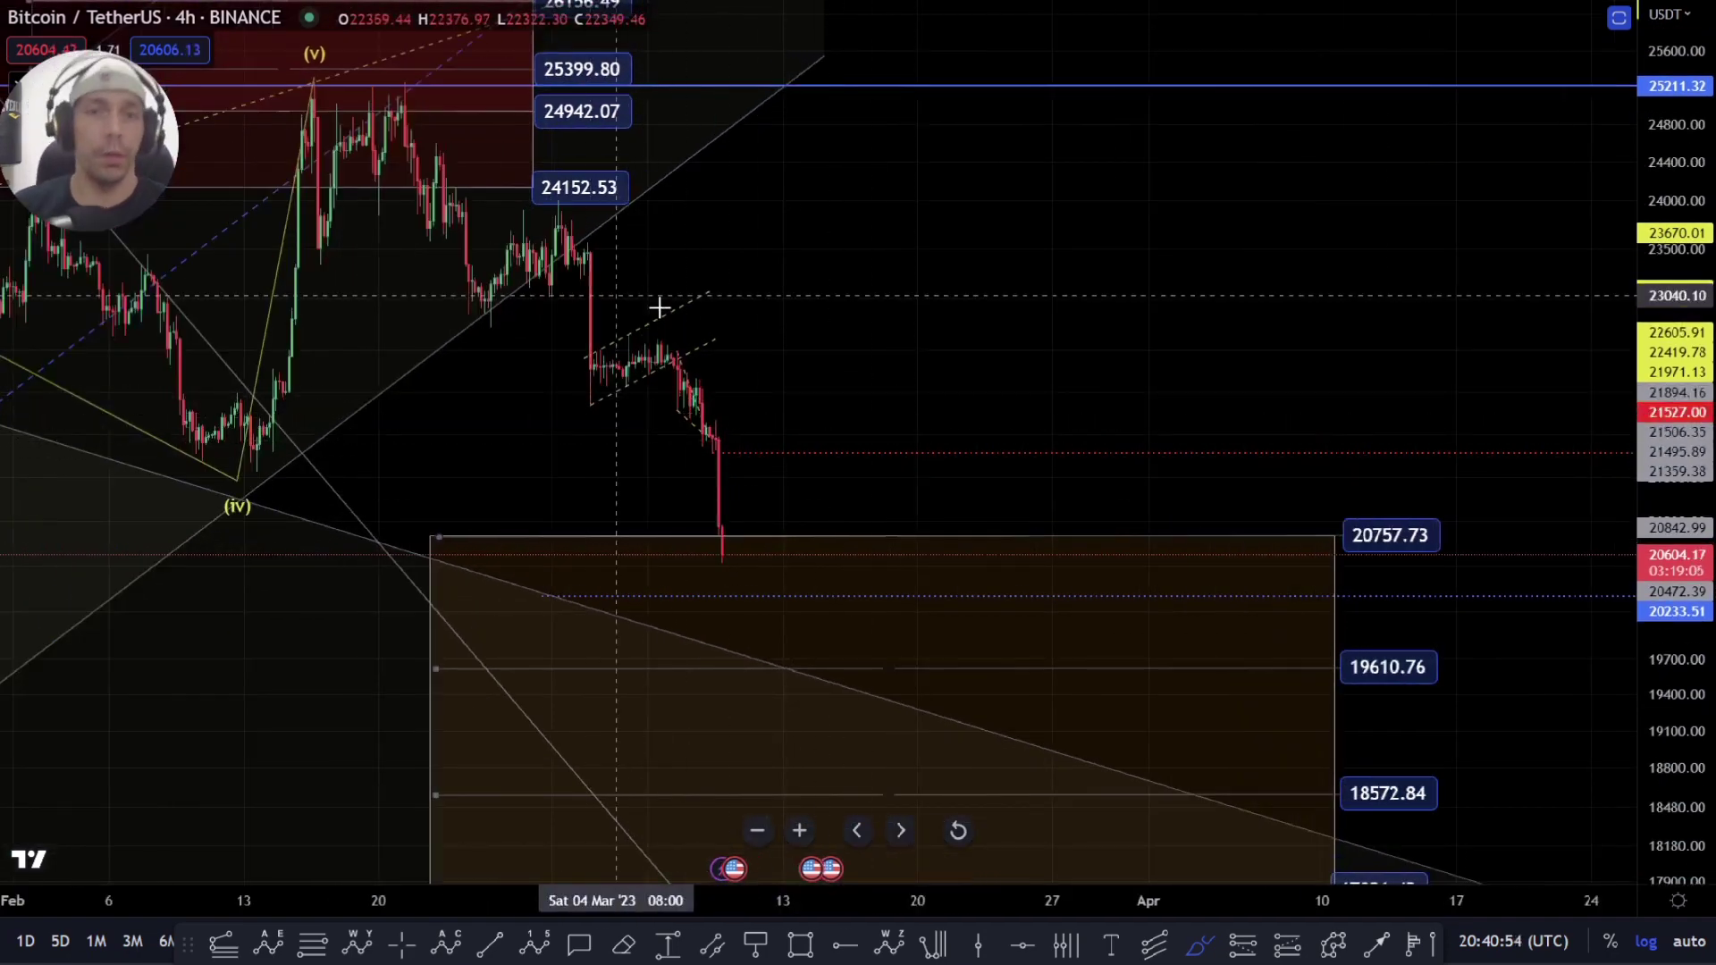
pyautogui.moveTo(661, 276); pyautogui.dragTo(754, 352)
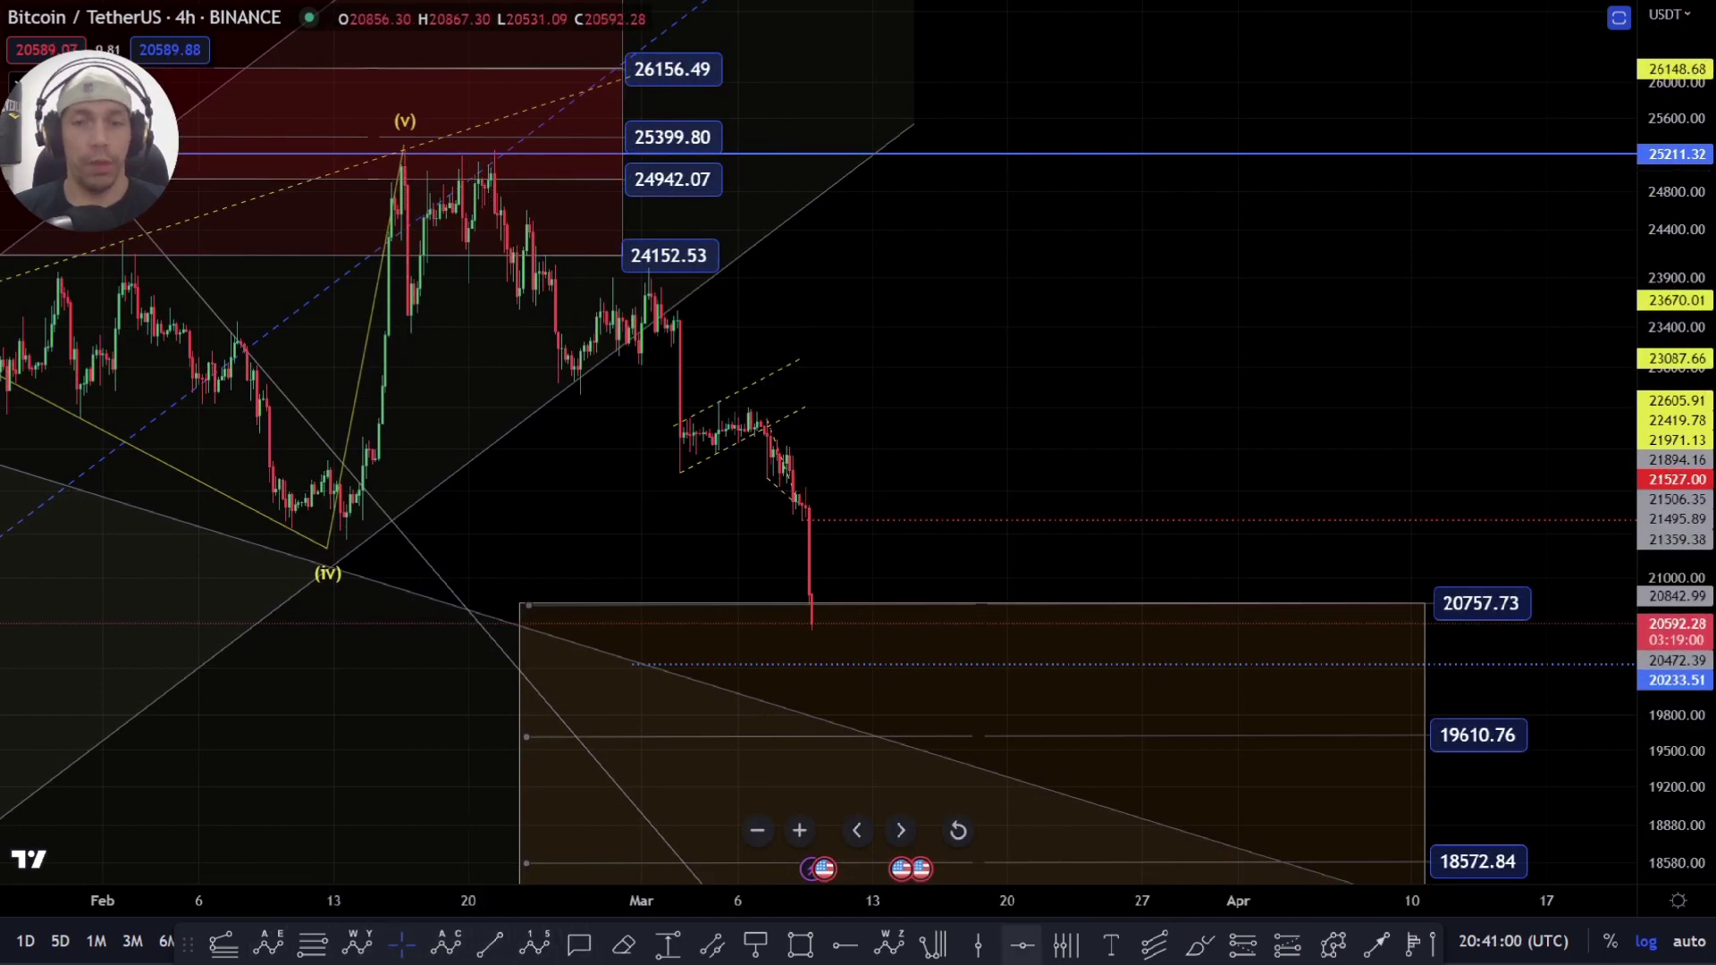
pyautogui.click(1198, 945)
pyautogui.click(394, 157)
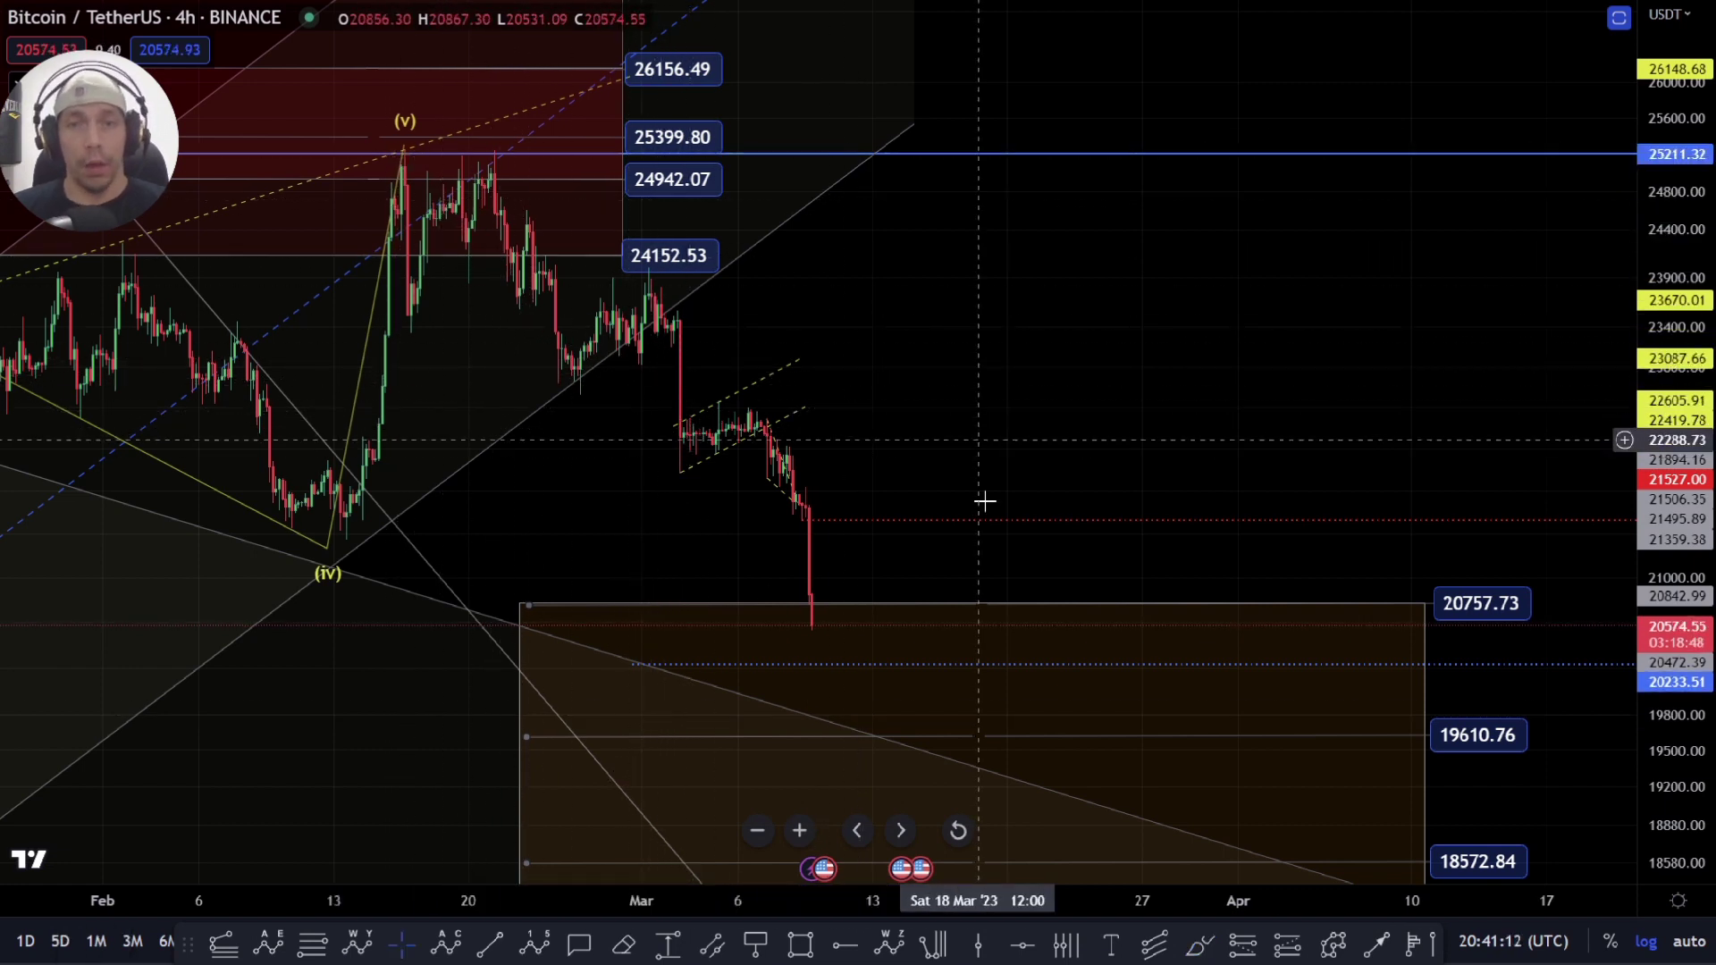
# Step: Unhide the 'corrective down' drawing group from the Object Tree
pyautogui.rightClick(1030, 528)
pyautogui.click(1115, 828)
pyautogui.scroll(-2, 906, 638)
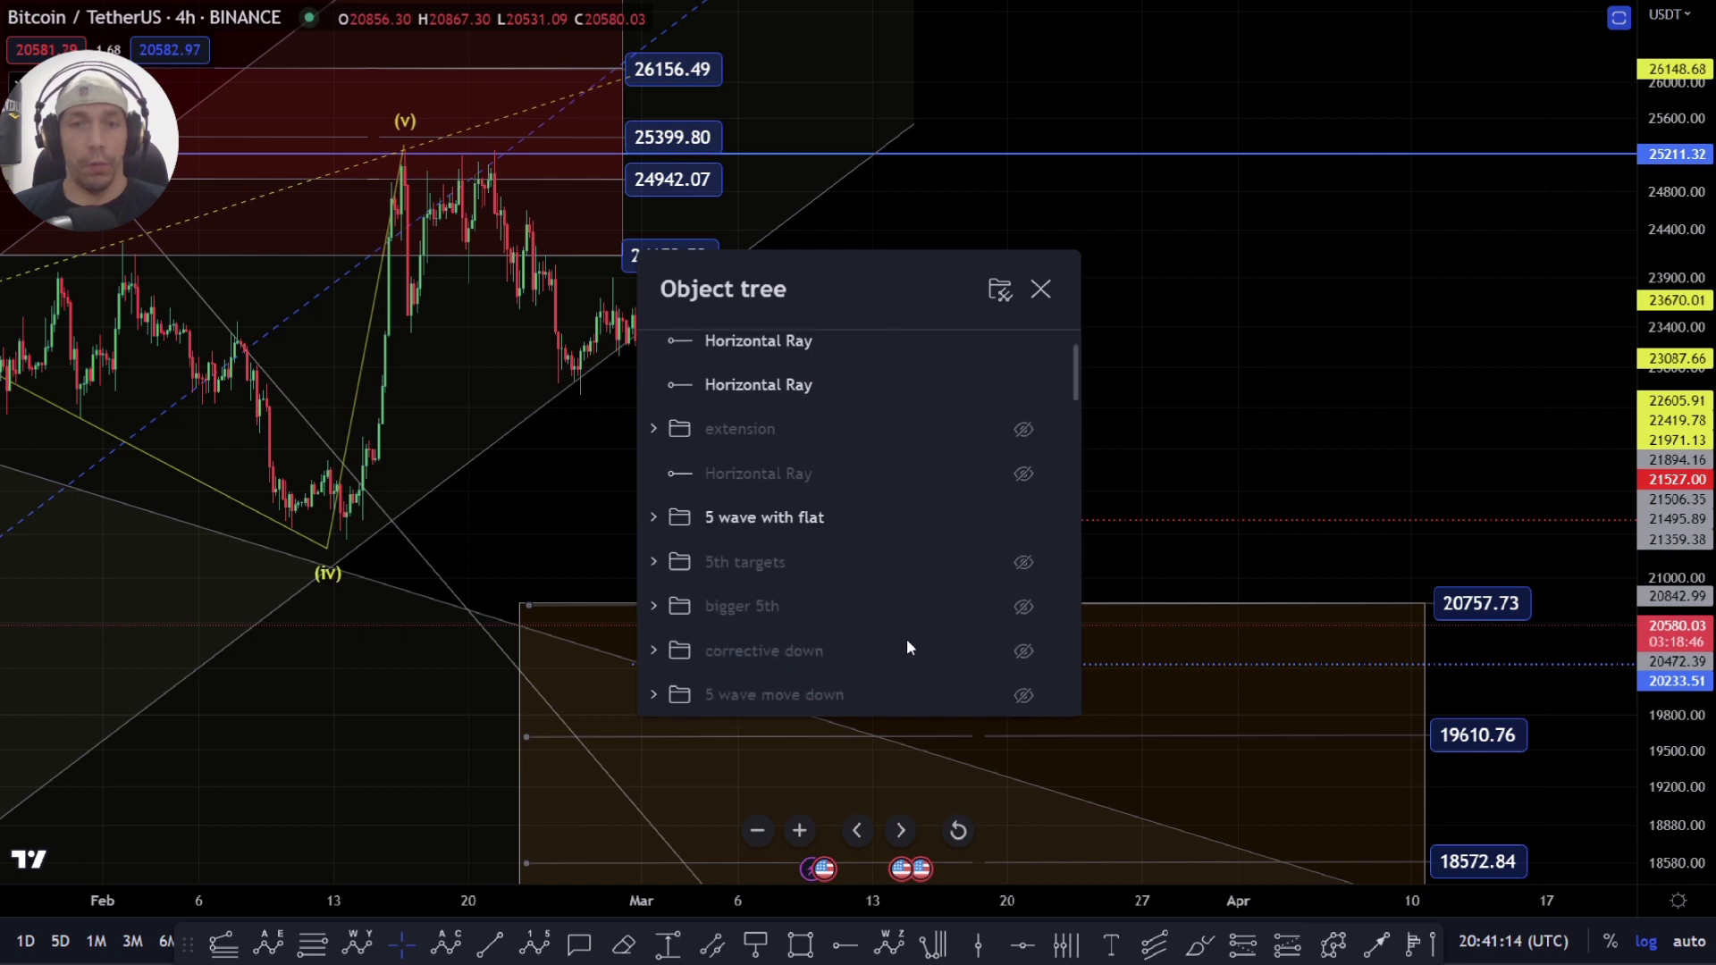
pyautogui.click(1022, 605)
pyautogui.press('Escape')
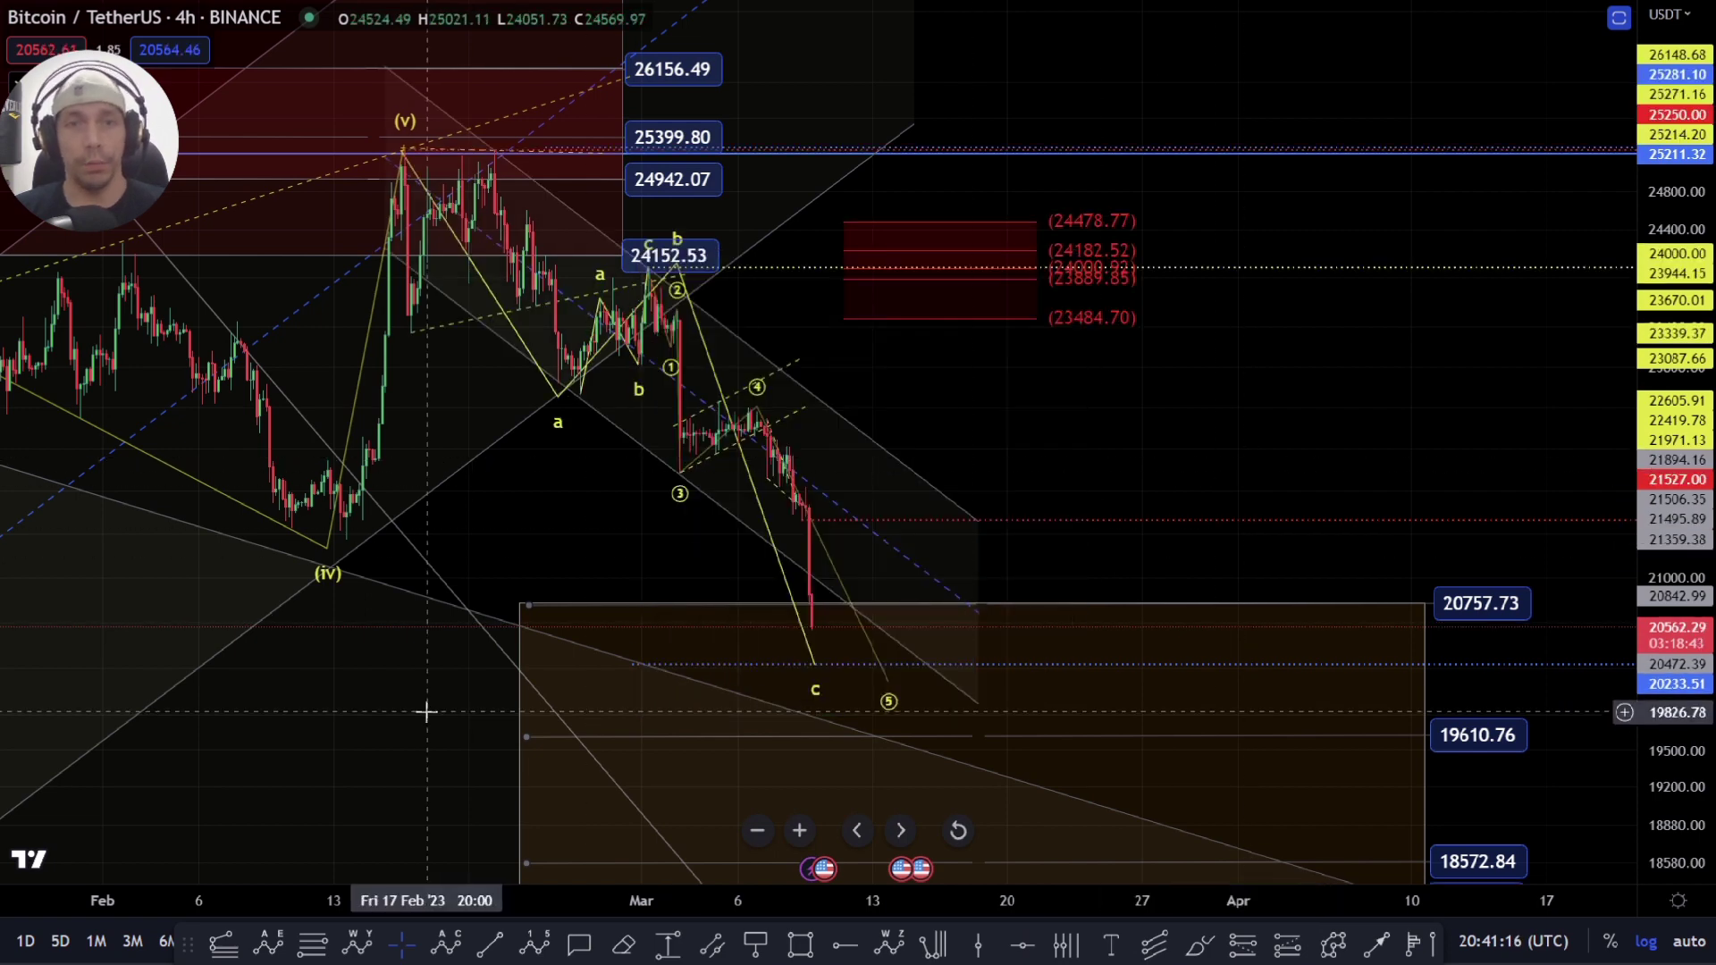
pyautogui.scroll(5, 1490, 458)
# Step: Delete the dashed trend line near the new wave count
pyautogui.moveTo(1490, 459); pyautogui.dragTo(1439, 557)
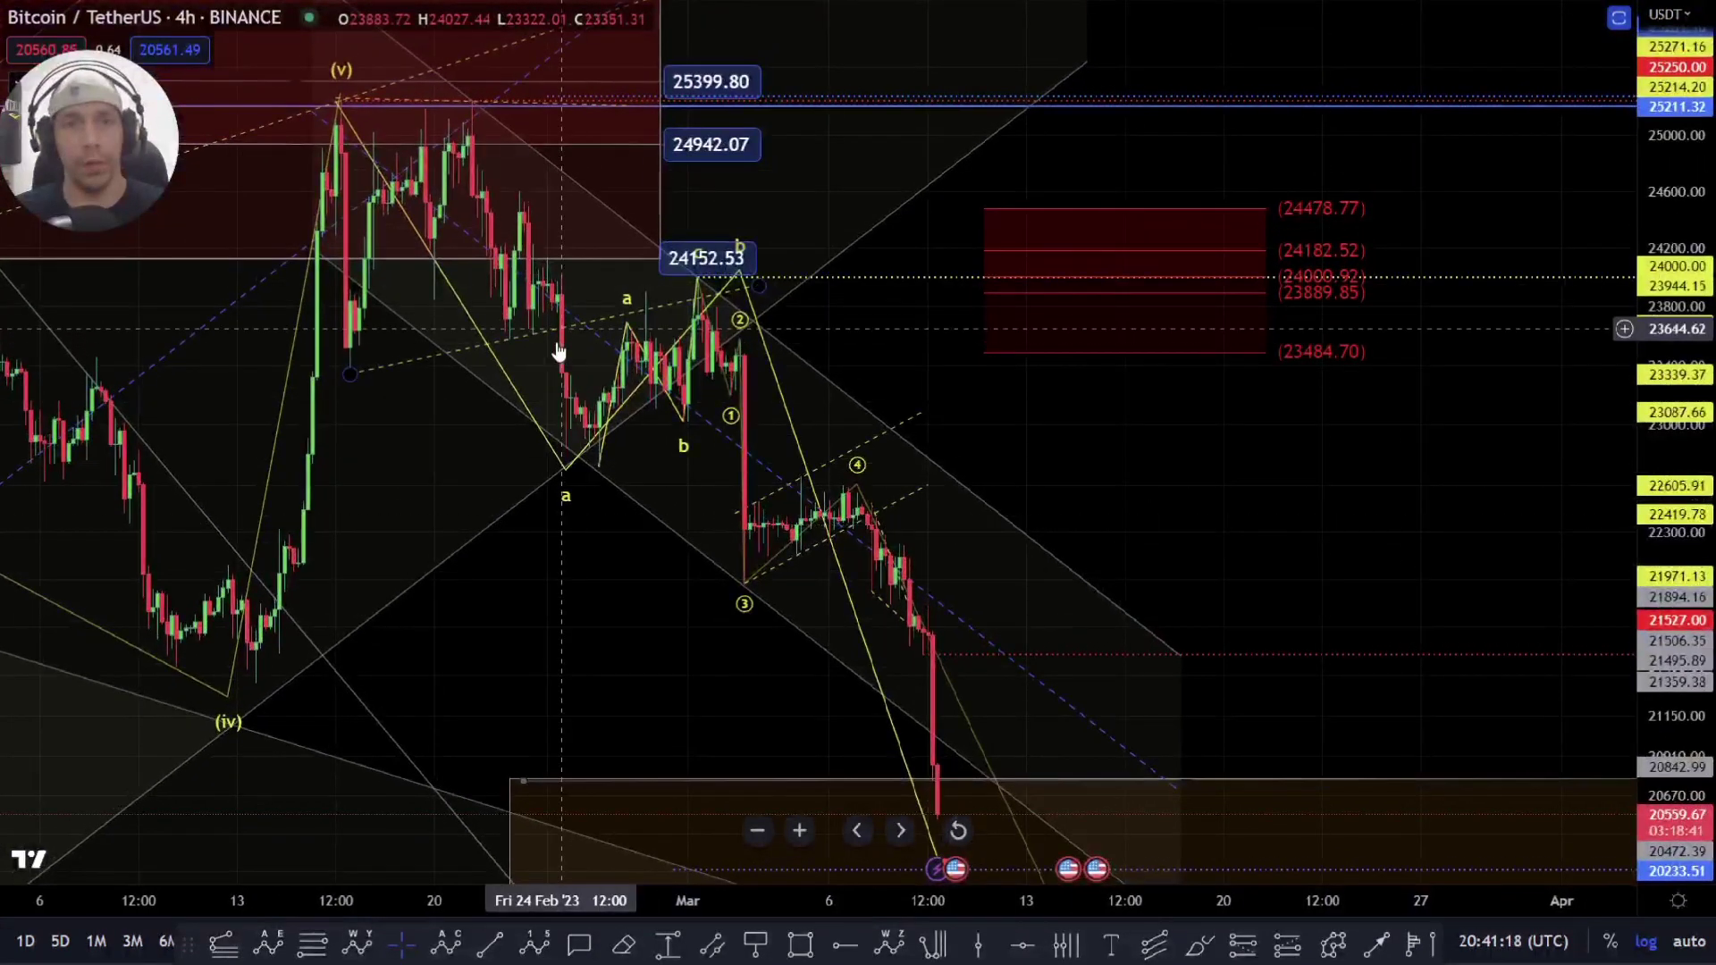
pyautogui.click(537, 344)
pyautogui.press('Delete')
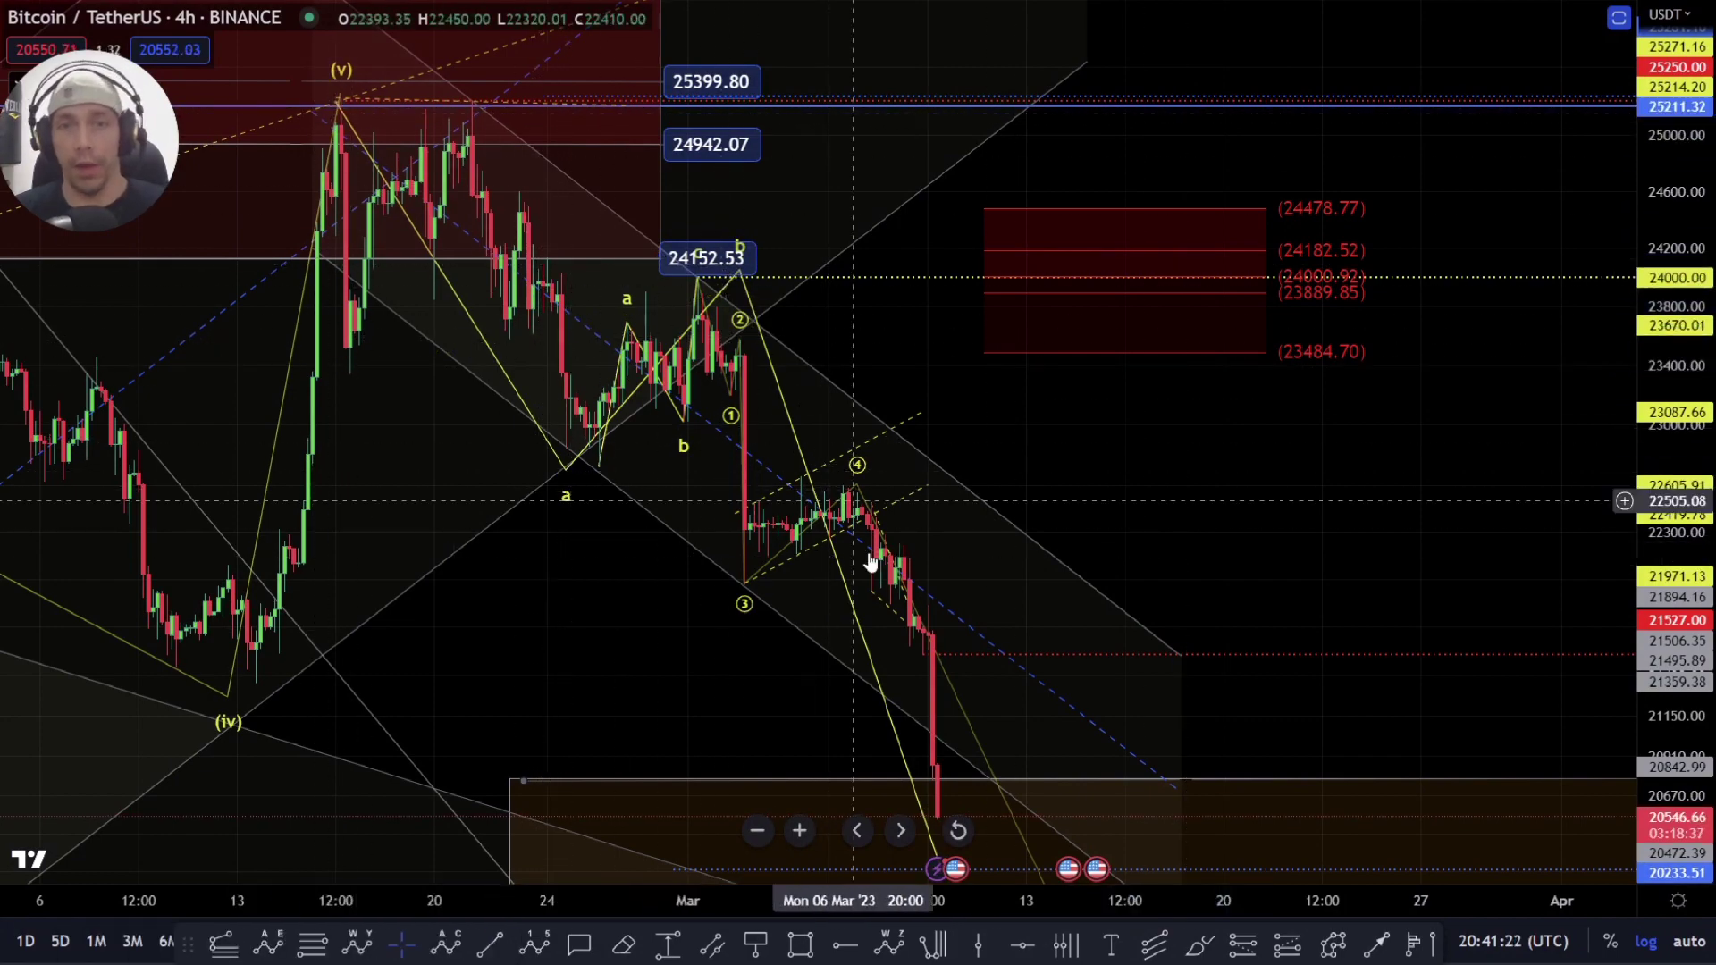
# Step: Pan and rescale the price axis to frame waves 1–5, a-b-c and the 23484.70–24478.77 red zone
pyautogui.moveTo(1199, 518); pyautogui.dragTo(1020, 379)
pyautogui.scroll(-3, 800, 572)
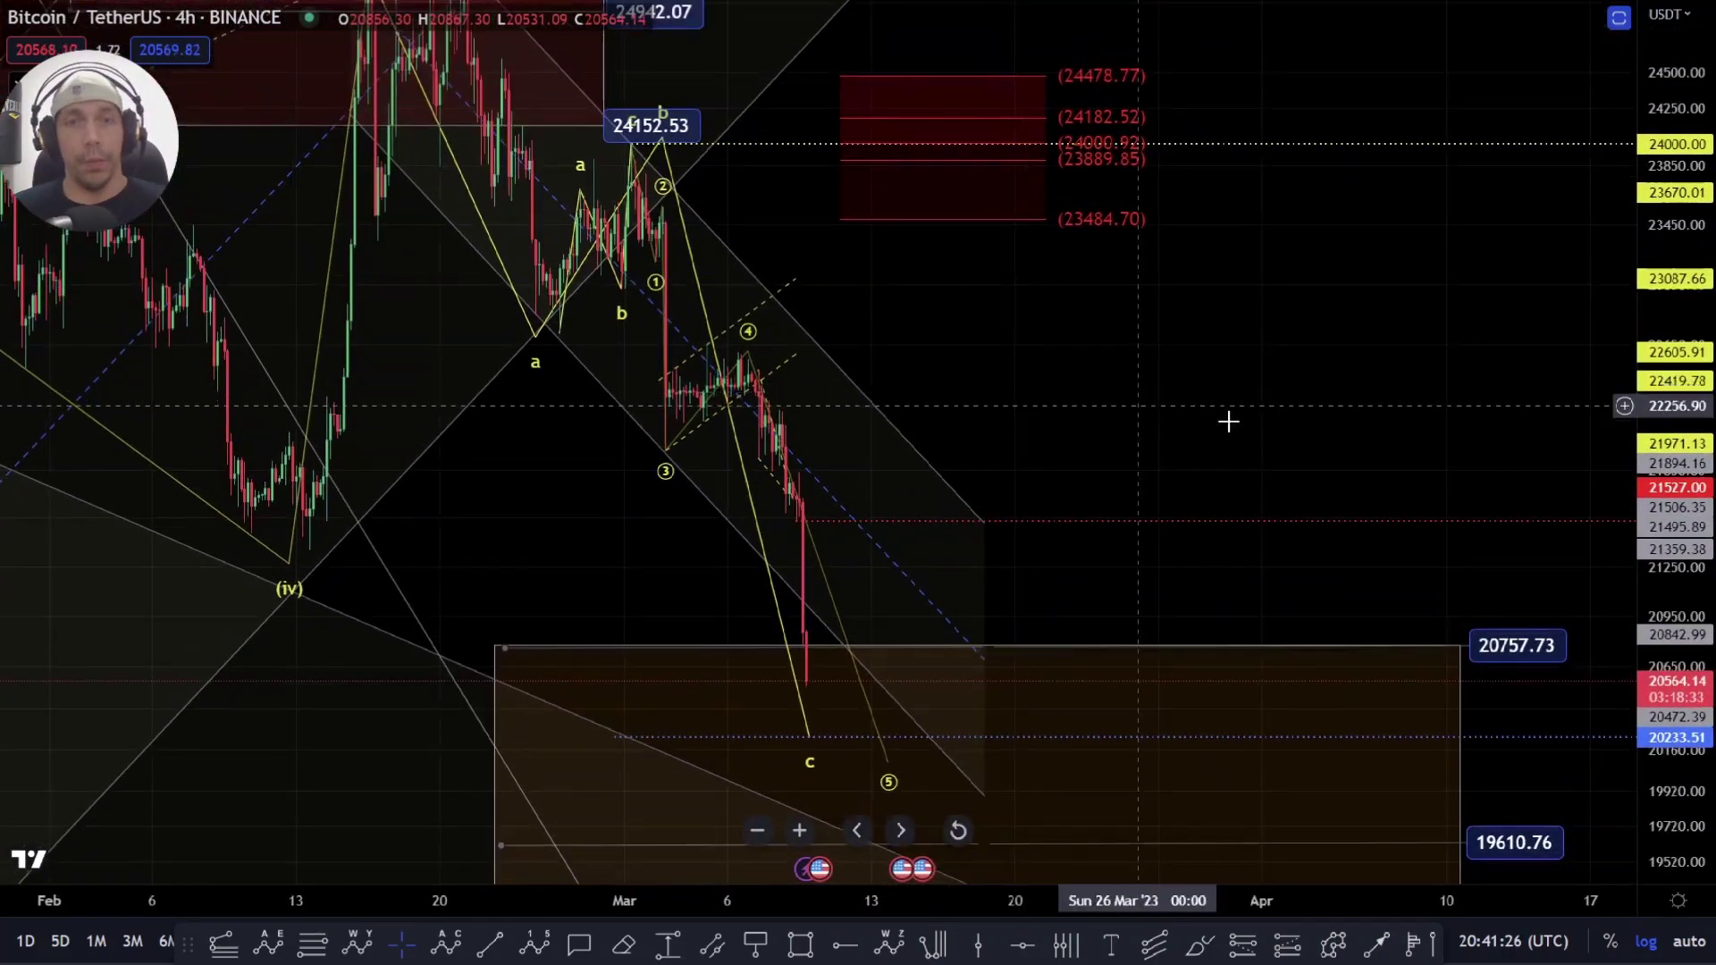
pyautogui.scroll(-4, 1323, 456)
pyautogui.scroll(7, 1287, 509)
pyautogui.moveTo(1121, 412); pyautogui.dragTo(1200, 387)
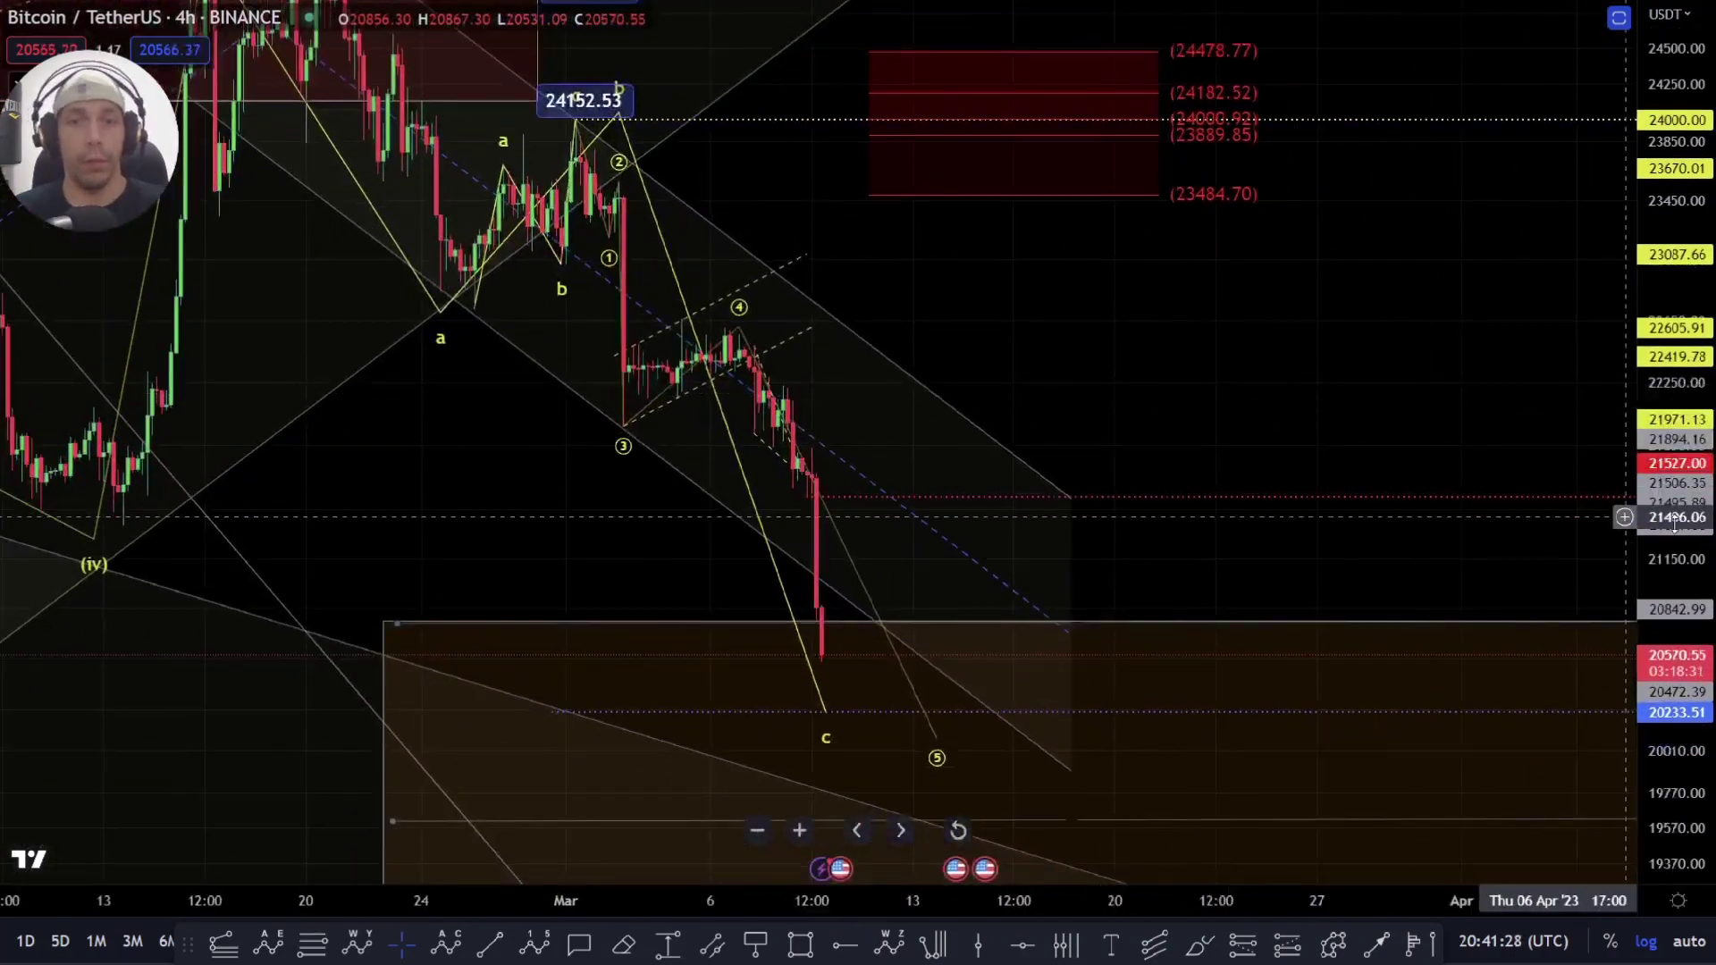
pyautogui.moveTo(1662, 520); pyautogui.dragTo(1660, 624)
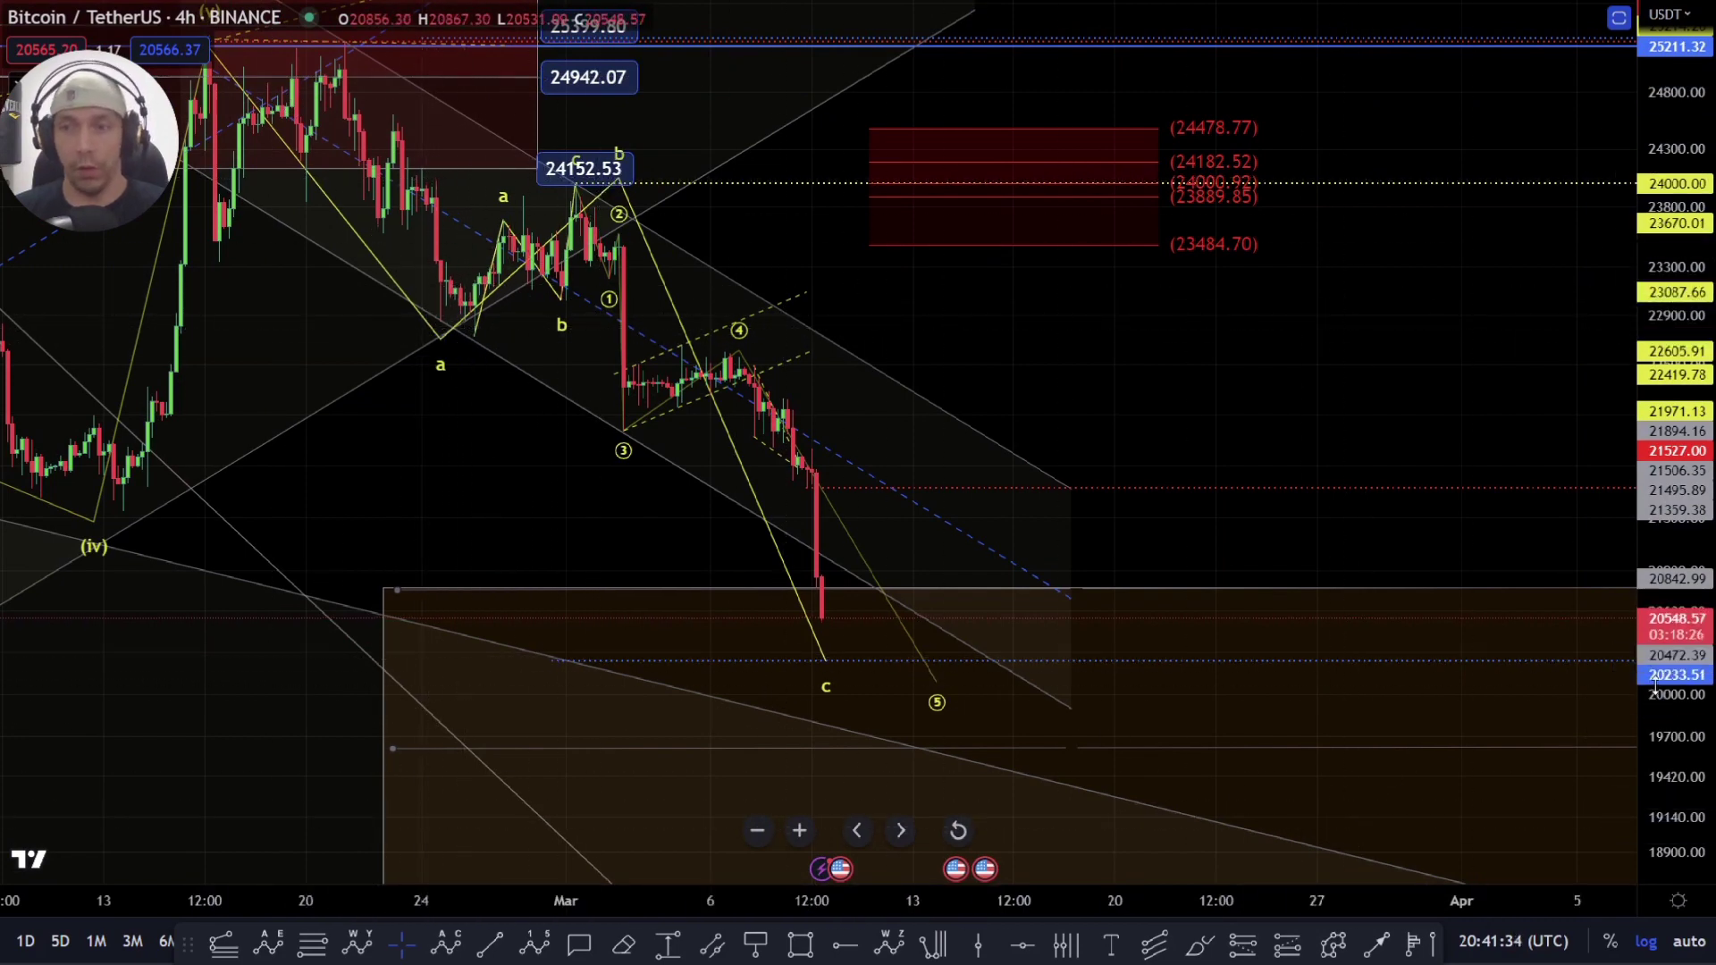
pyautogui.moveTo(1654, 684); pyautogui.dragTo(1640, 715)
pyautogui.moveTo(1713, 665); pyautogui.dragTo(1668, 590)
pyautogui.scroll(-2, 814, 708)
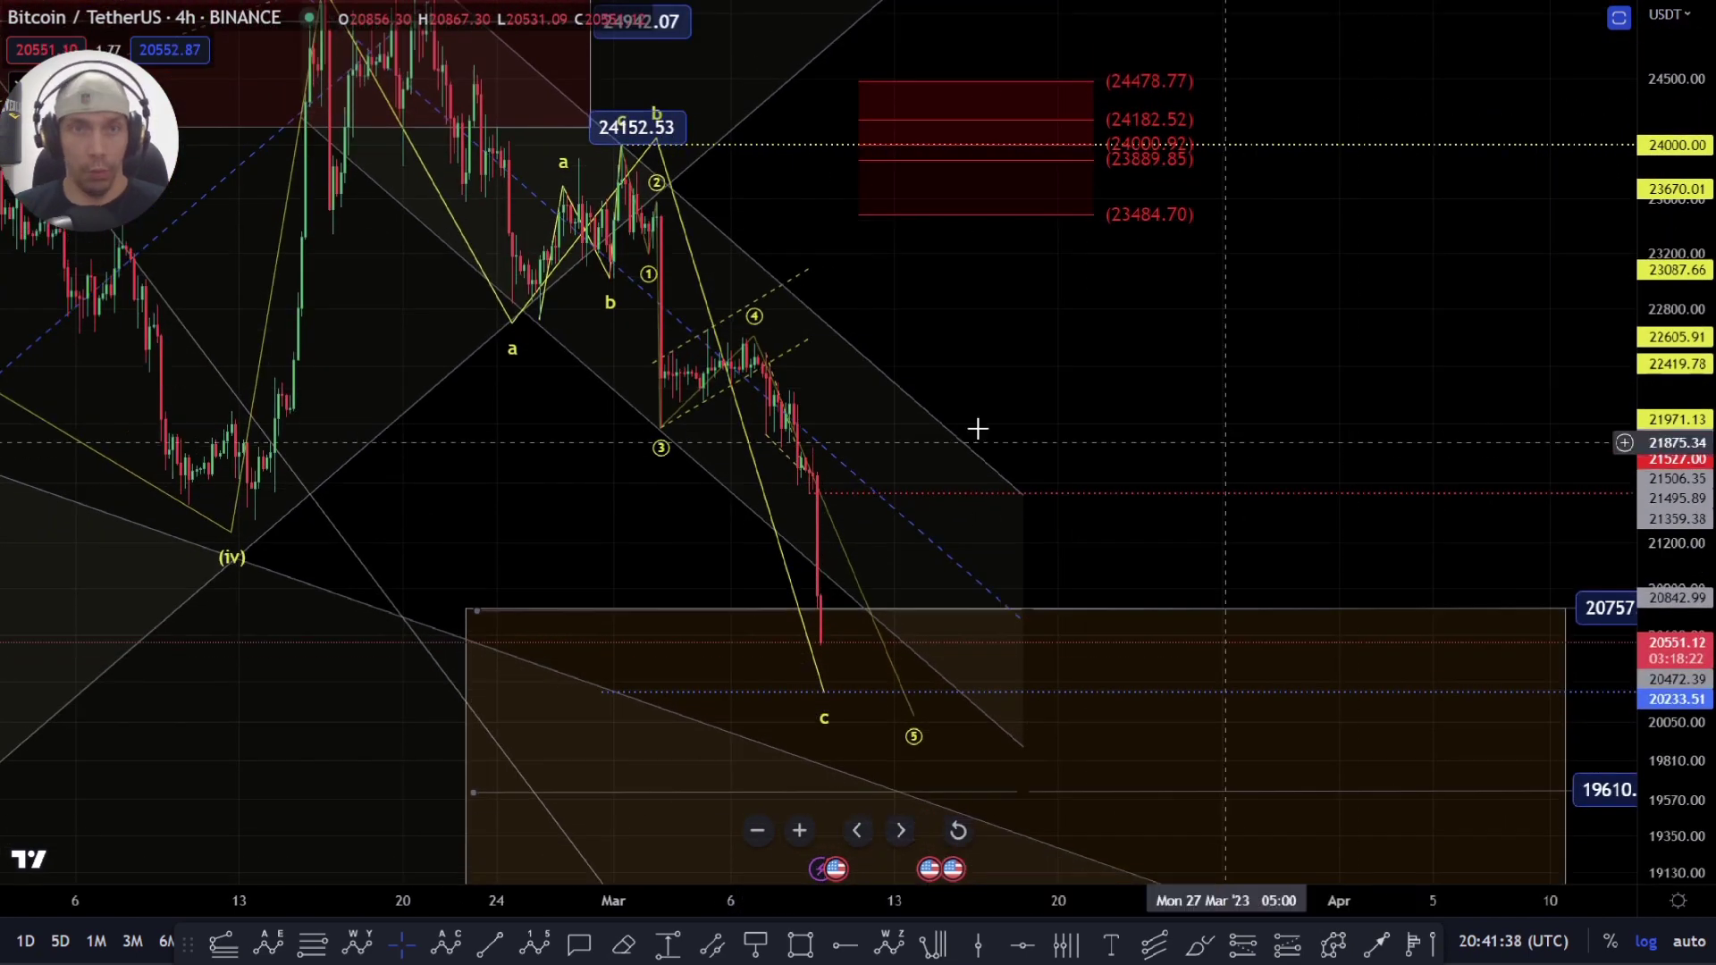
pyautogui.moveTo(1391, 345); pyautogui.dragTo(1435, 389)
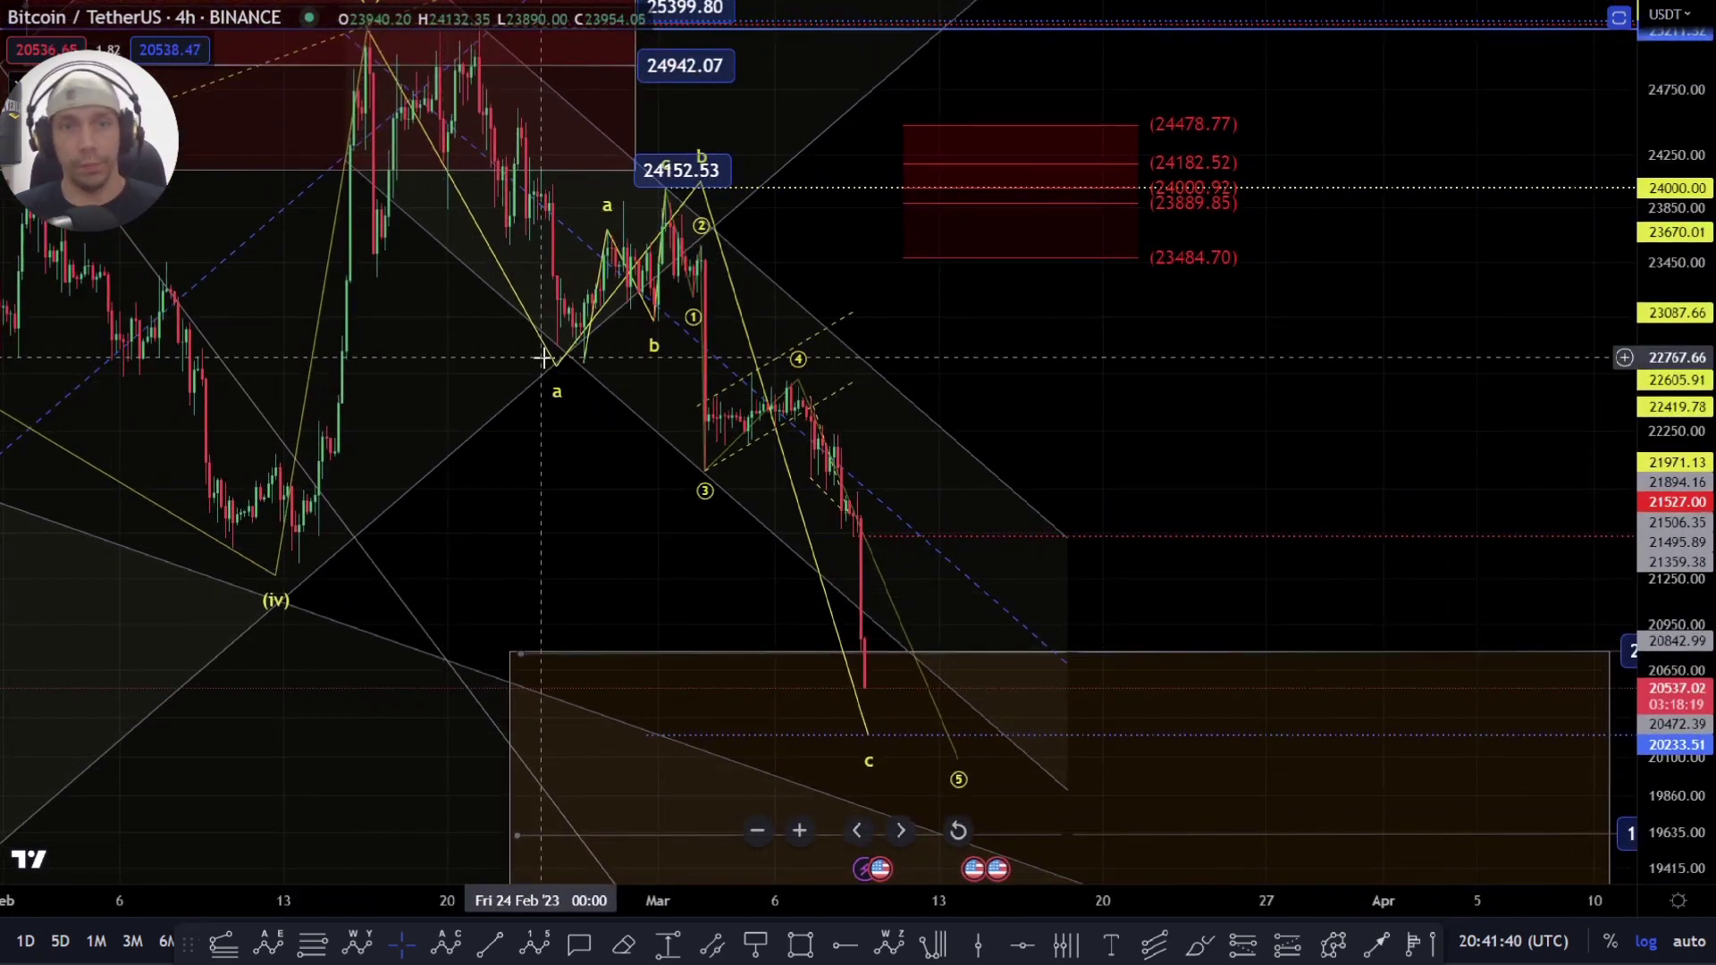
pyautogui.click(222, 943)
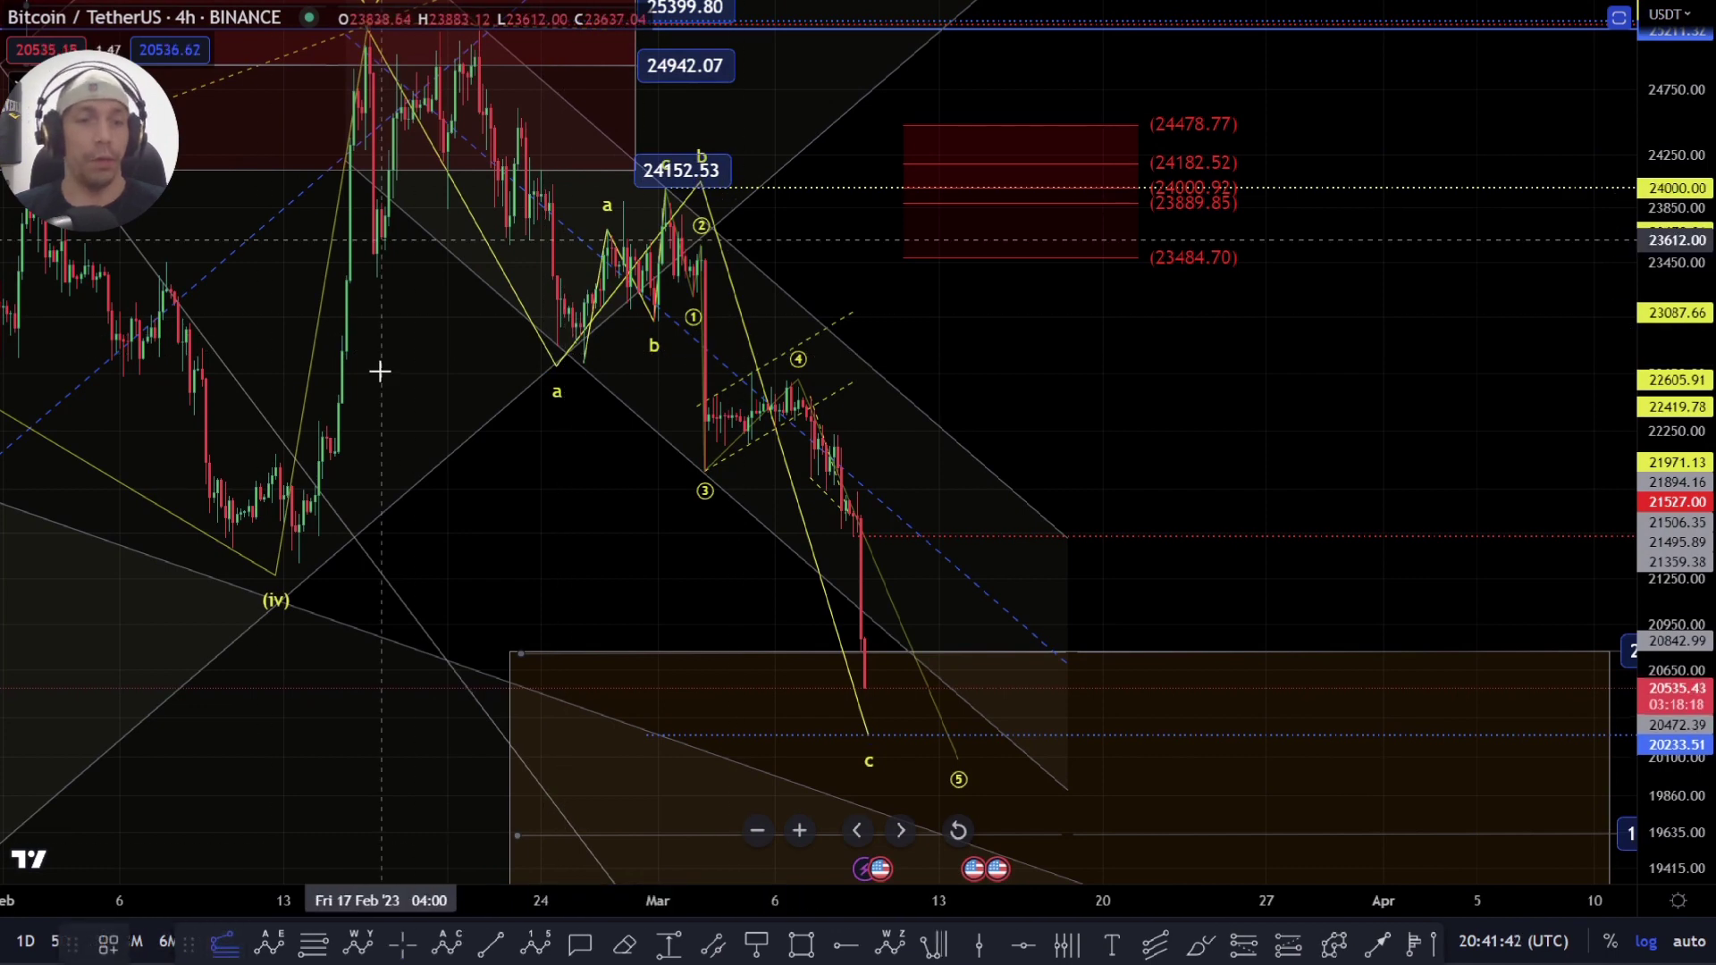
pyautogui.moveTo(1671, 234); pyautogui.dragTo(1670, 354)
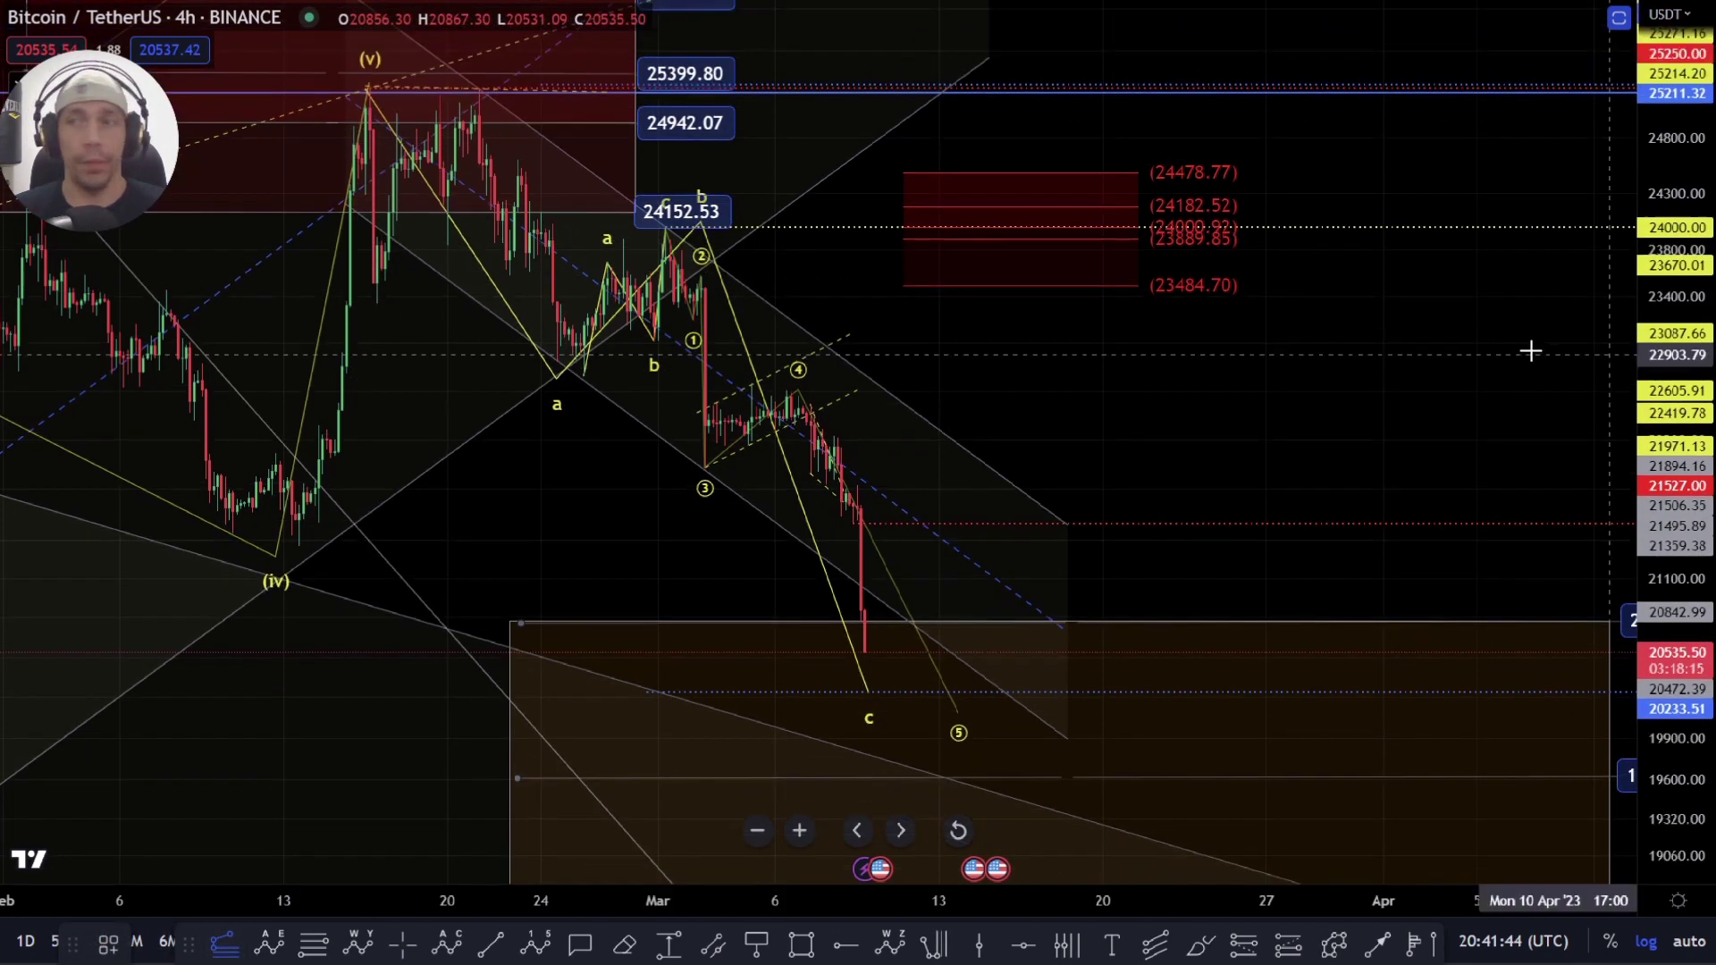
pyautogui.click(370, 87)
pyautogui.click(584, 375)
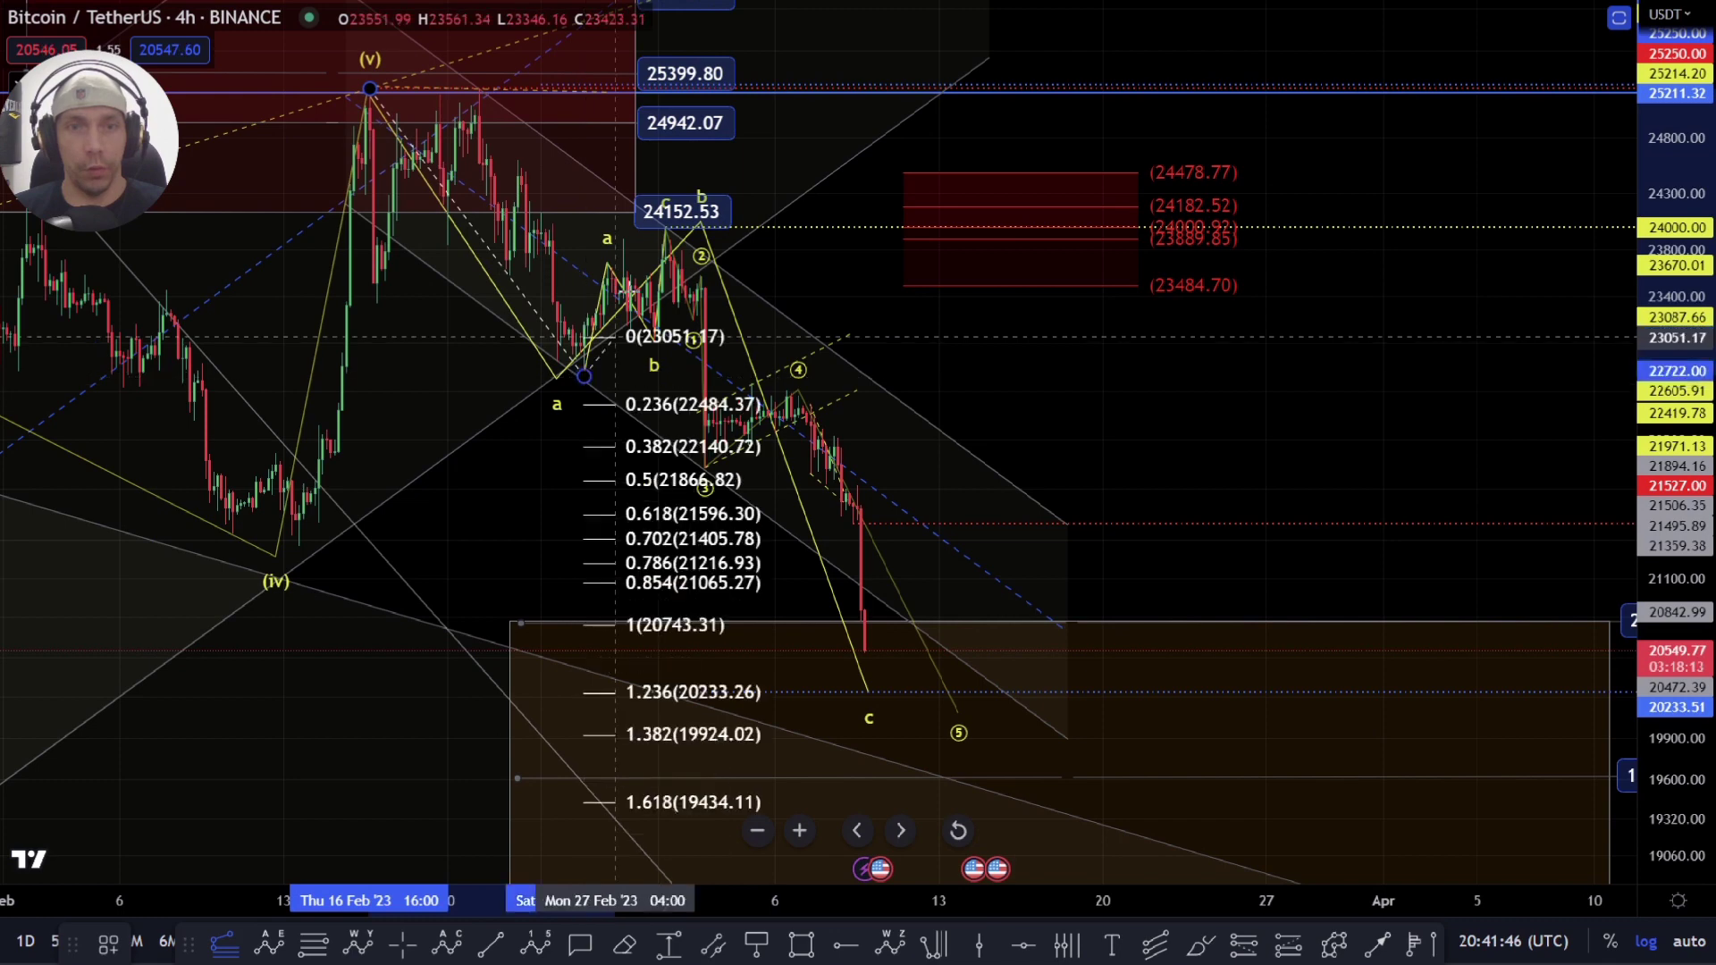
pyautogui.click(666, 228)
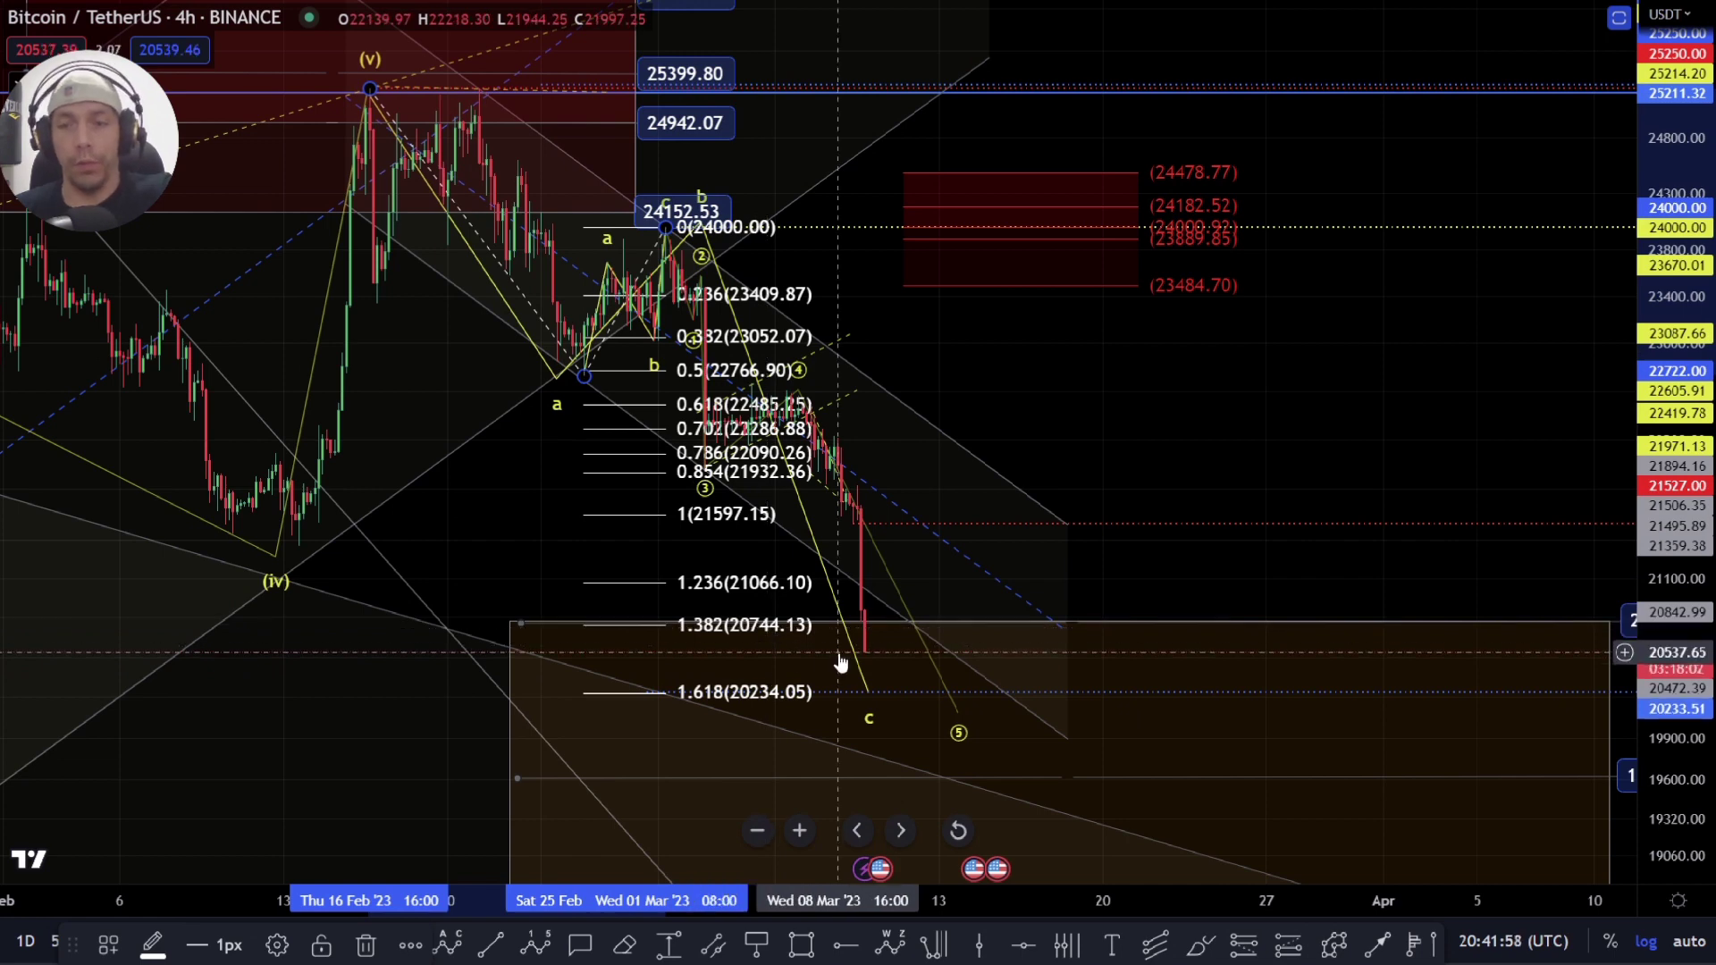
pyautogui.press('Delete')
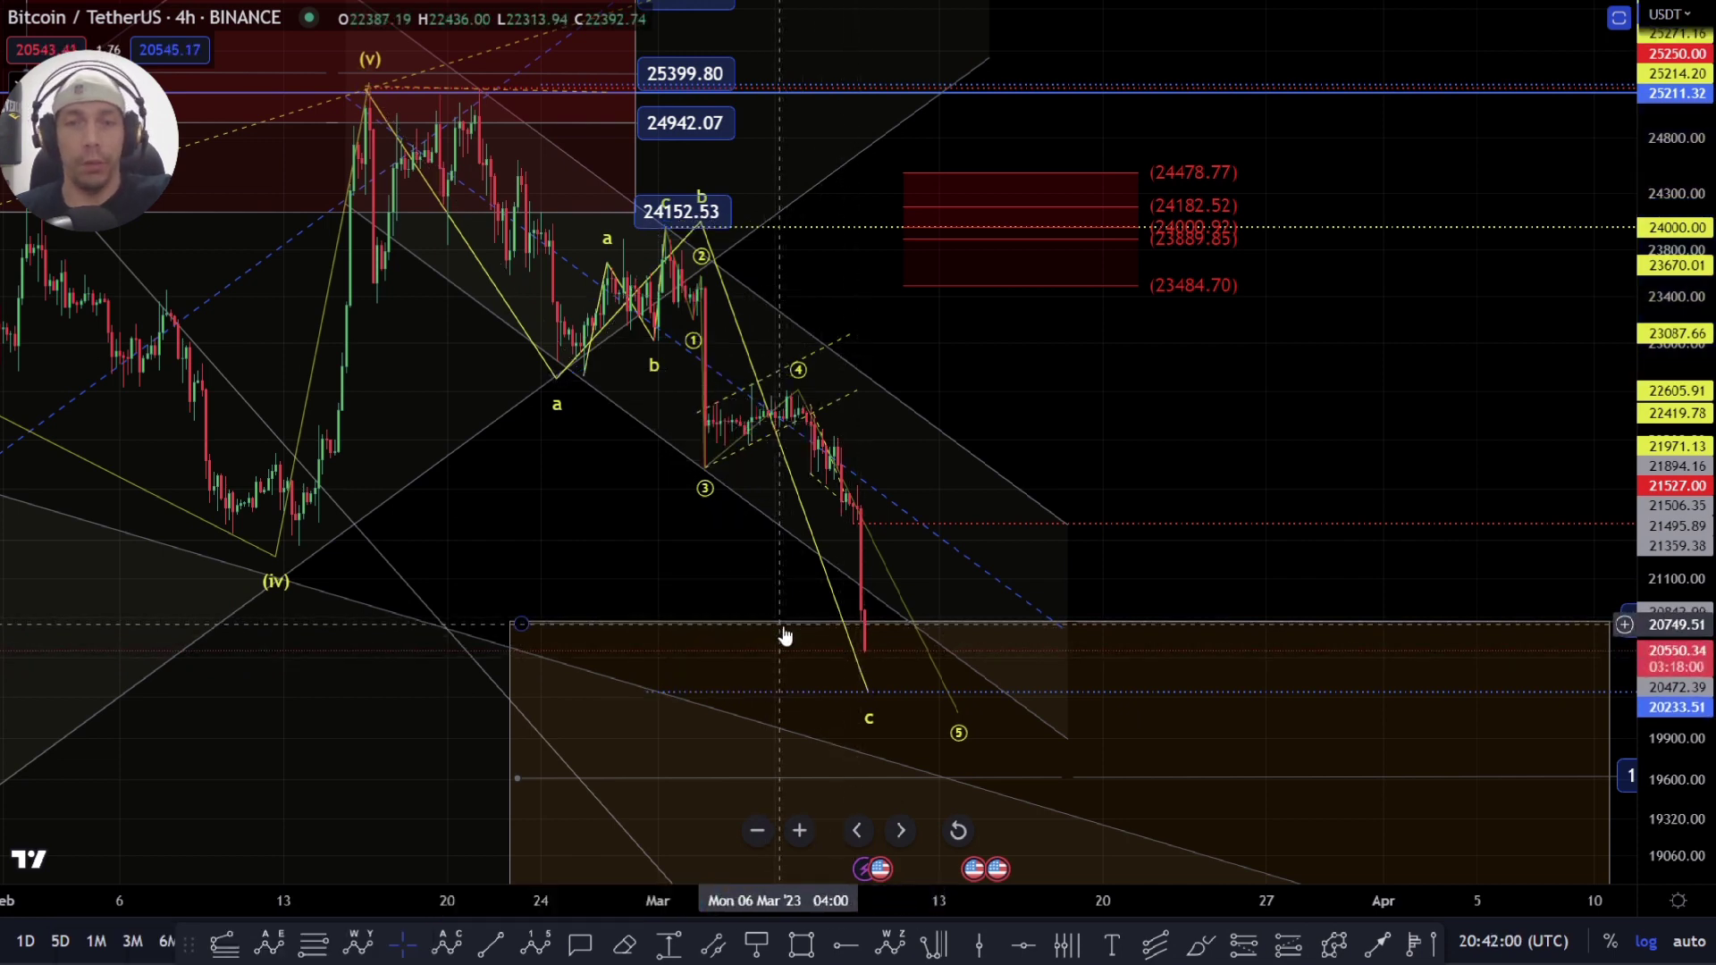
# Step: Unhide the 'extension' group to show red zones 21429.15–20815.67 and green levels near 20400
pyautogui.scroll(5, 920, 737)
pyautogui.scroll(2, 893, 716)
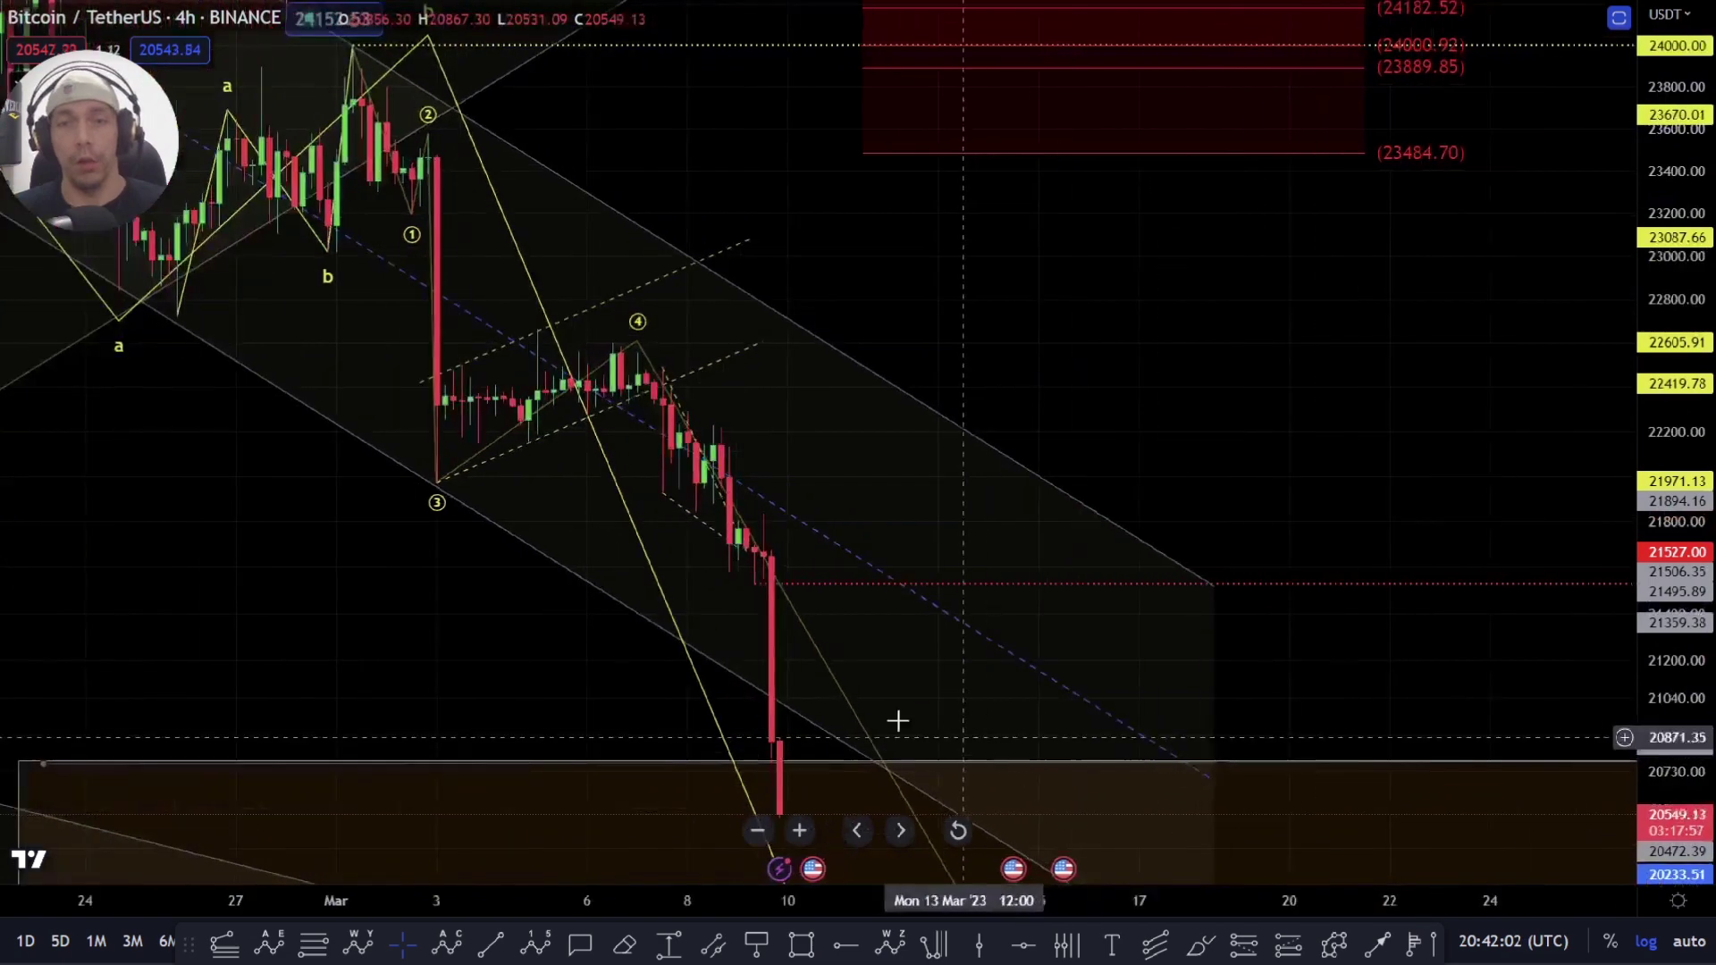
pyautogui.moveTo(900, 640); pyautogui.dragTo(847, 518)
pyautogui.rightClick(847, 520)
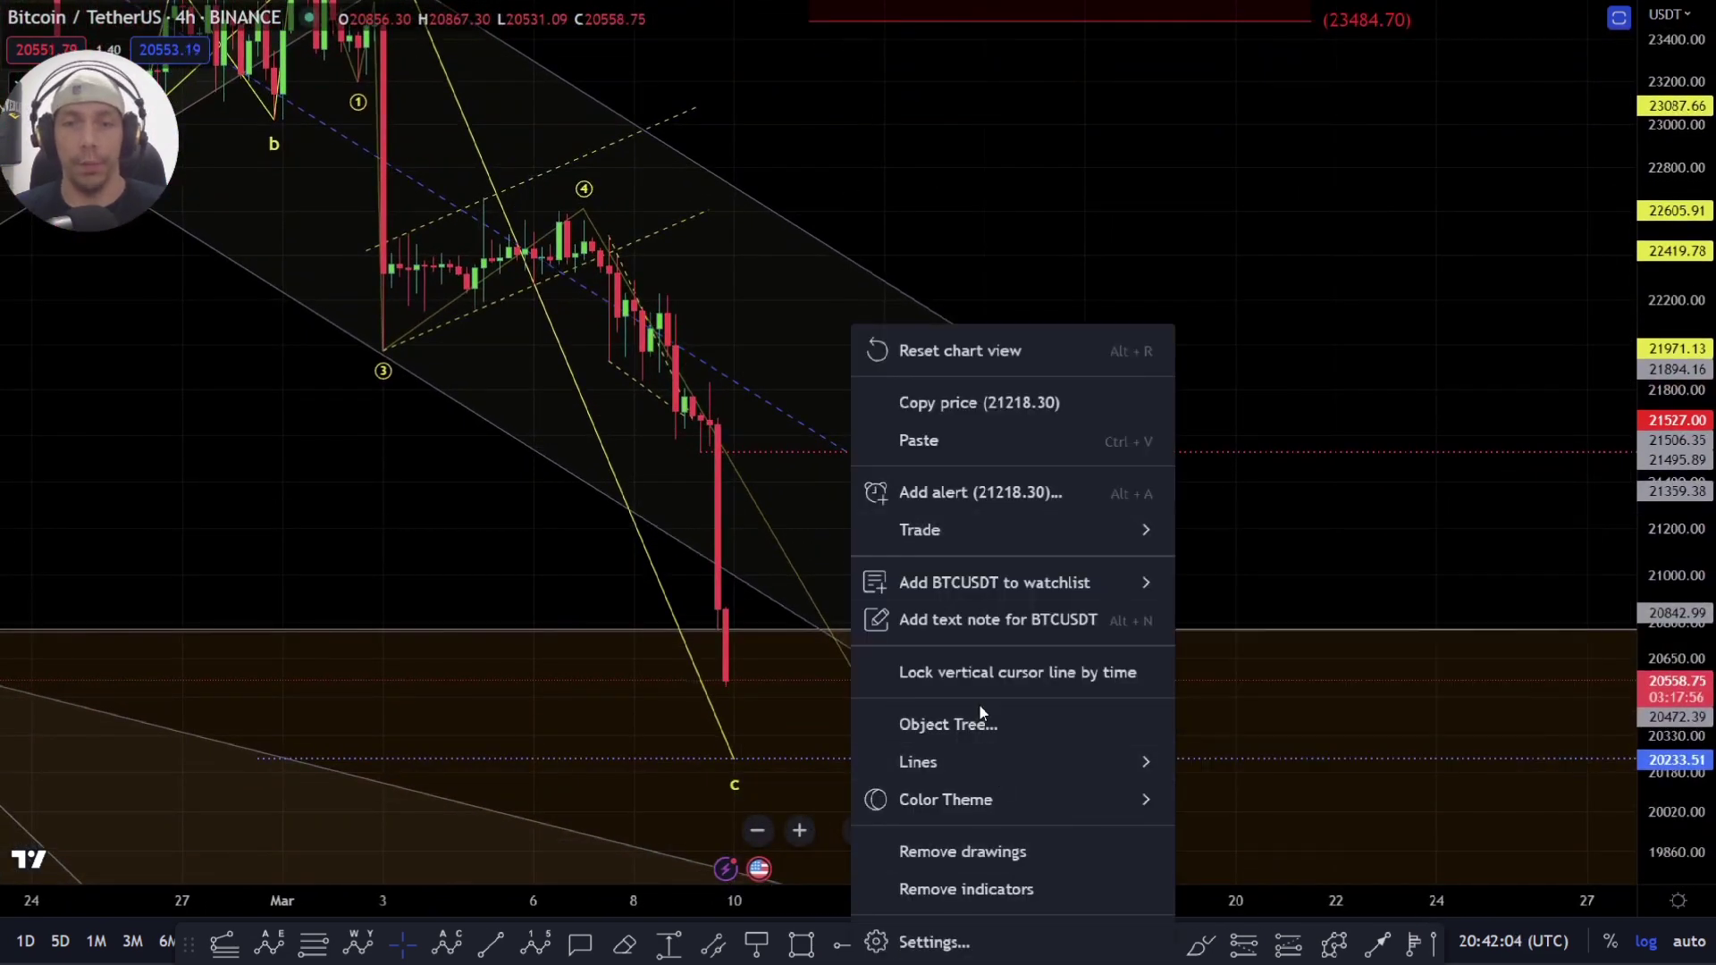
pyautogui.click(982, 722)
pyautogui.scroll(-1, 997, 625)
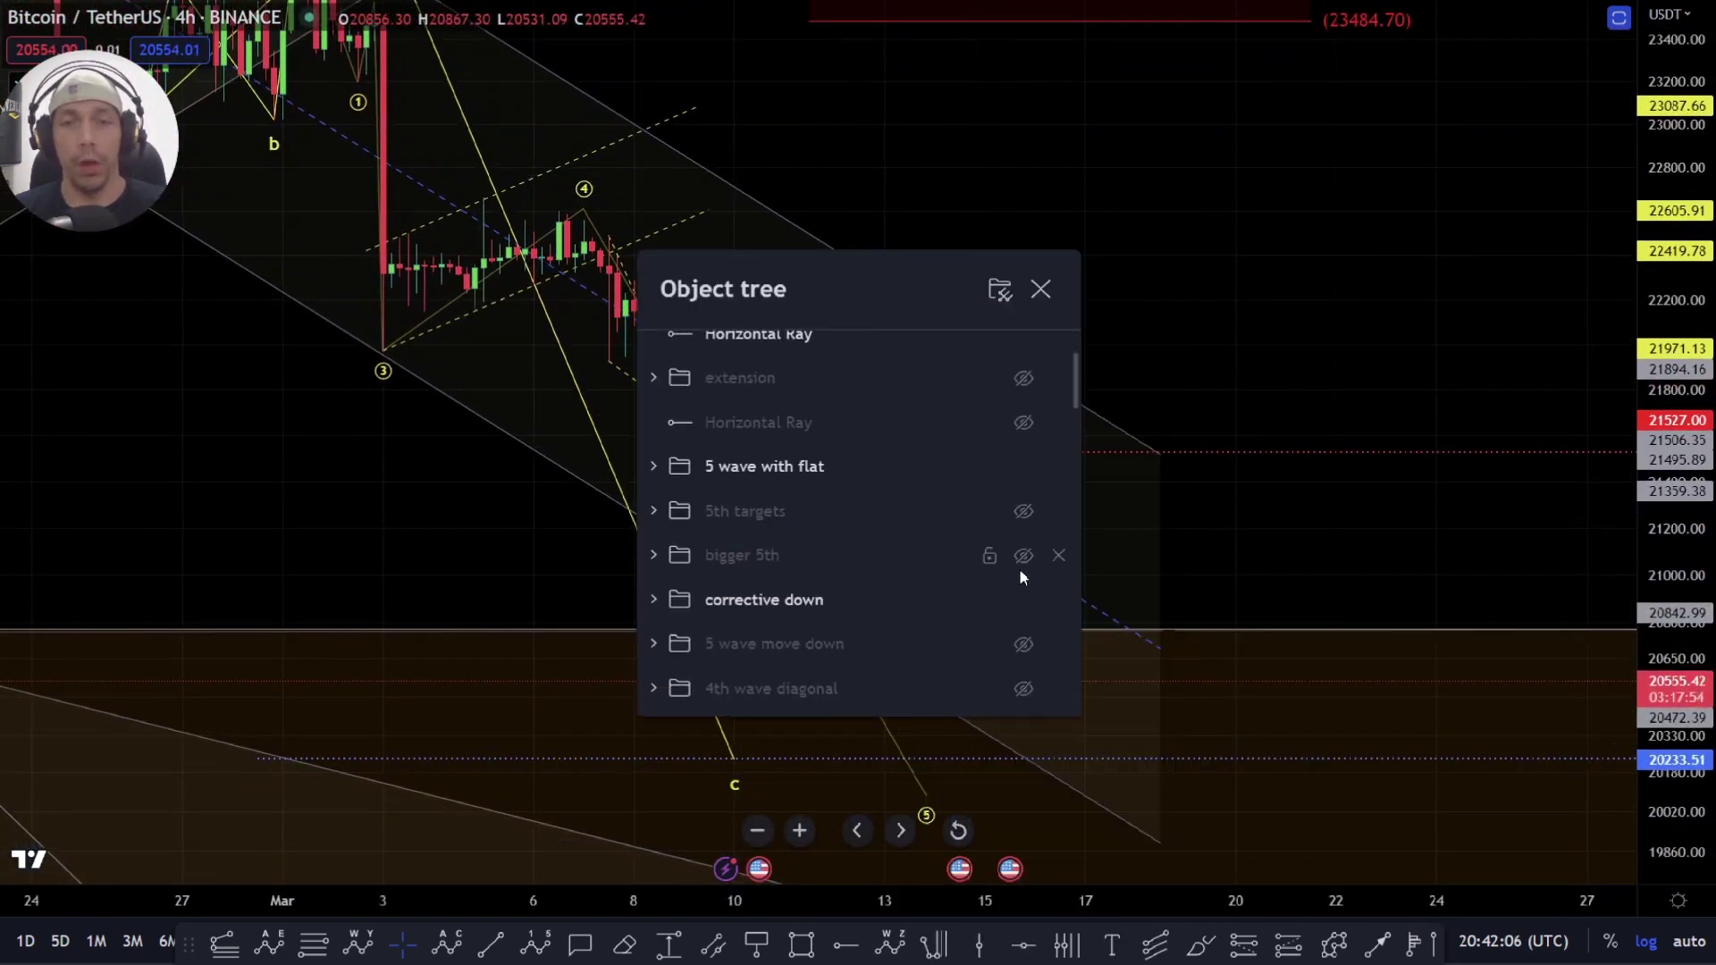
pyautogui.scroll(2, 1024, 526)
pyautogui.click(1023, 494)
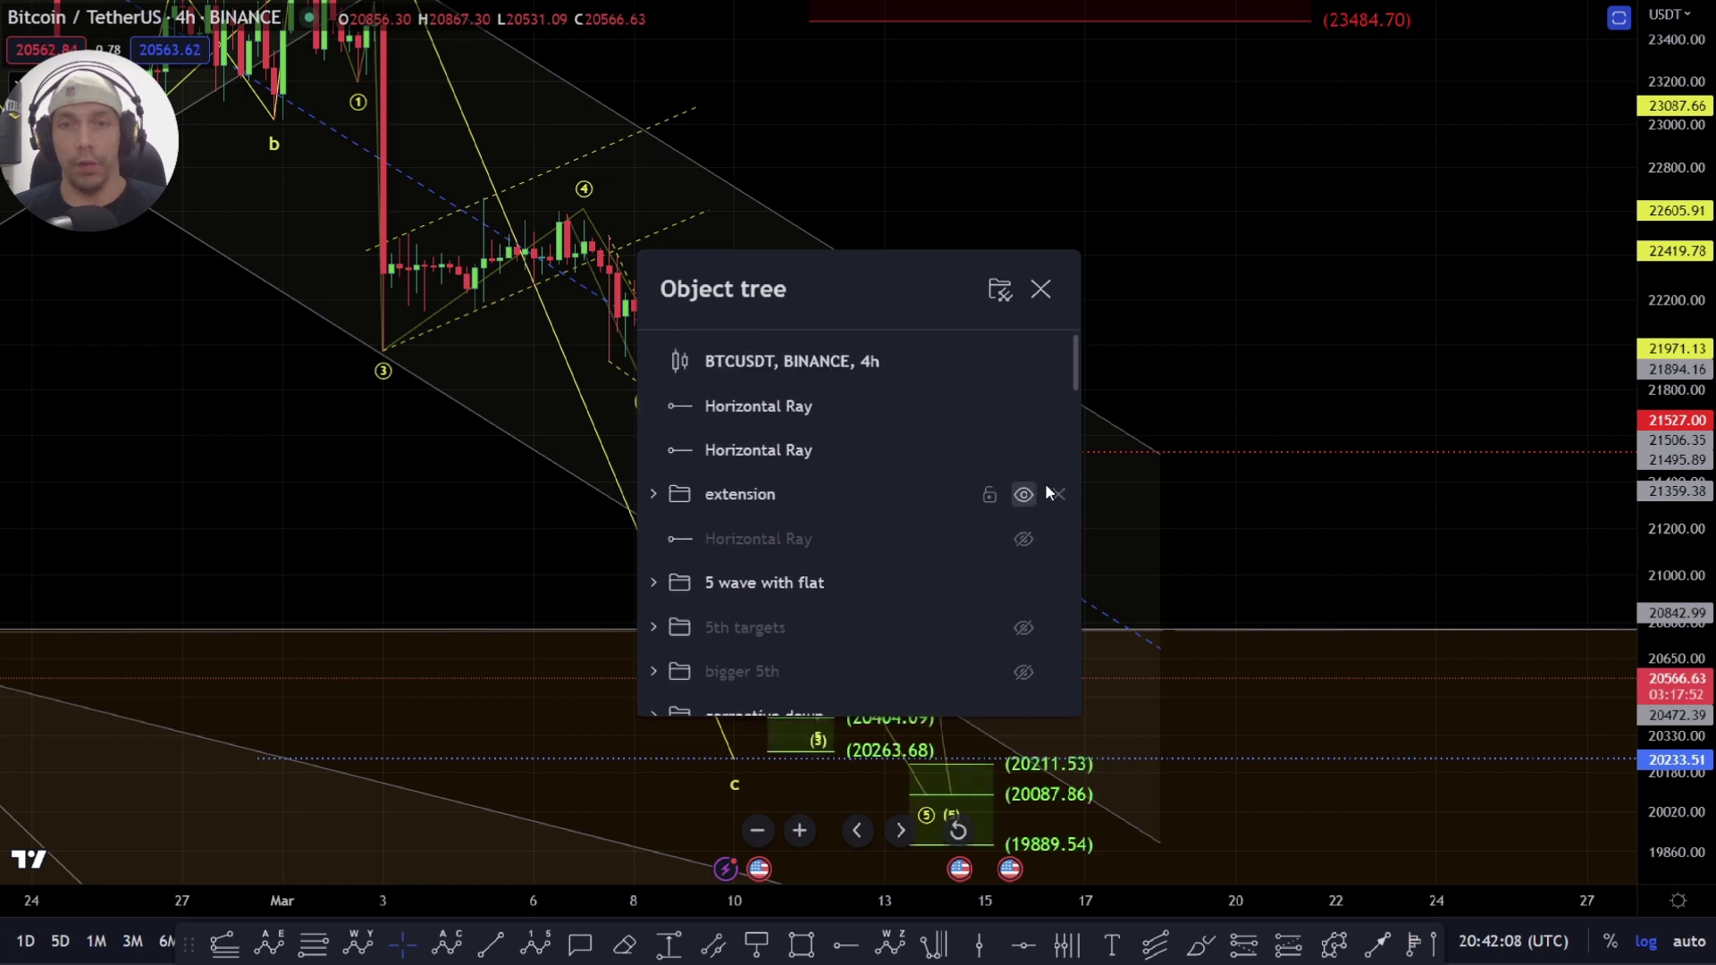
pyautogui.click(1041, 289)
pyautogui.scroll(3, 1252, 594)
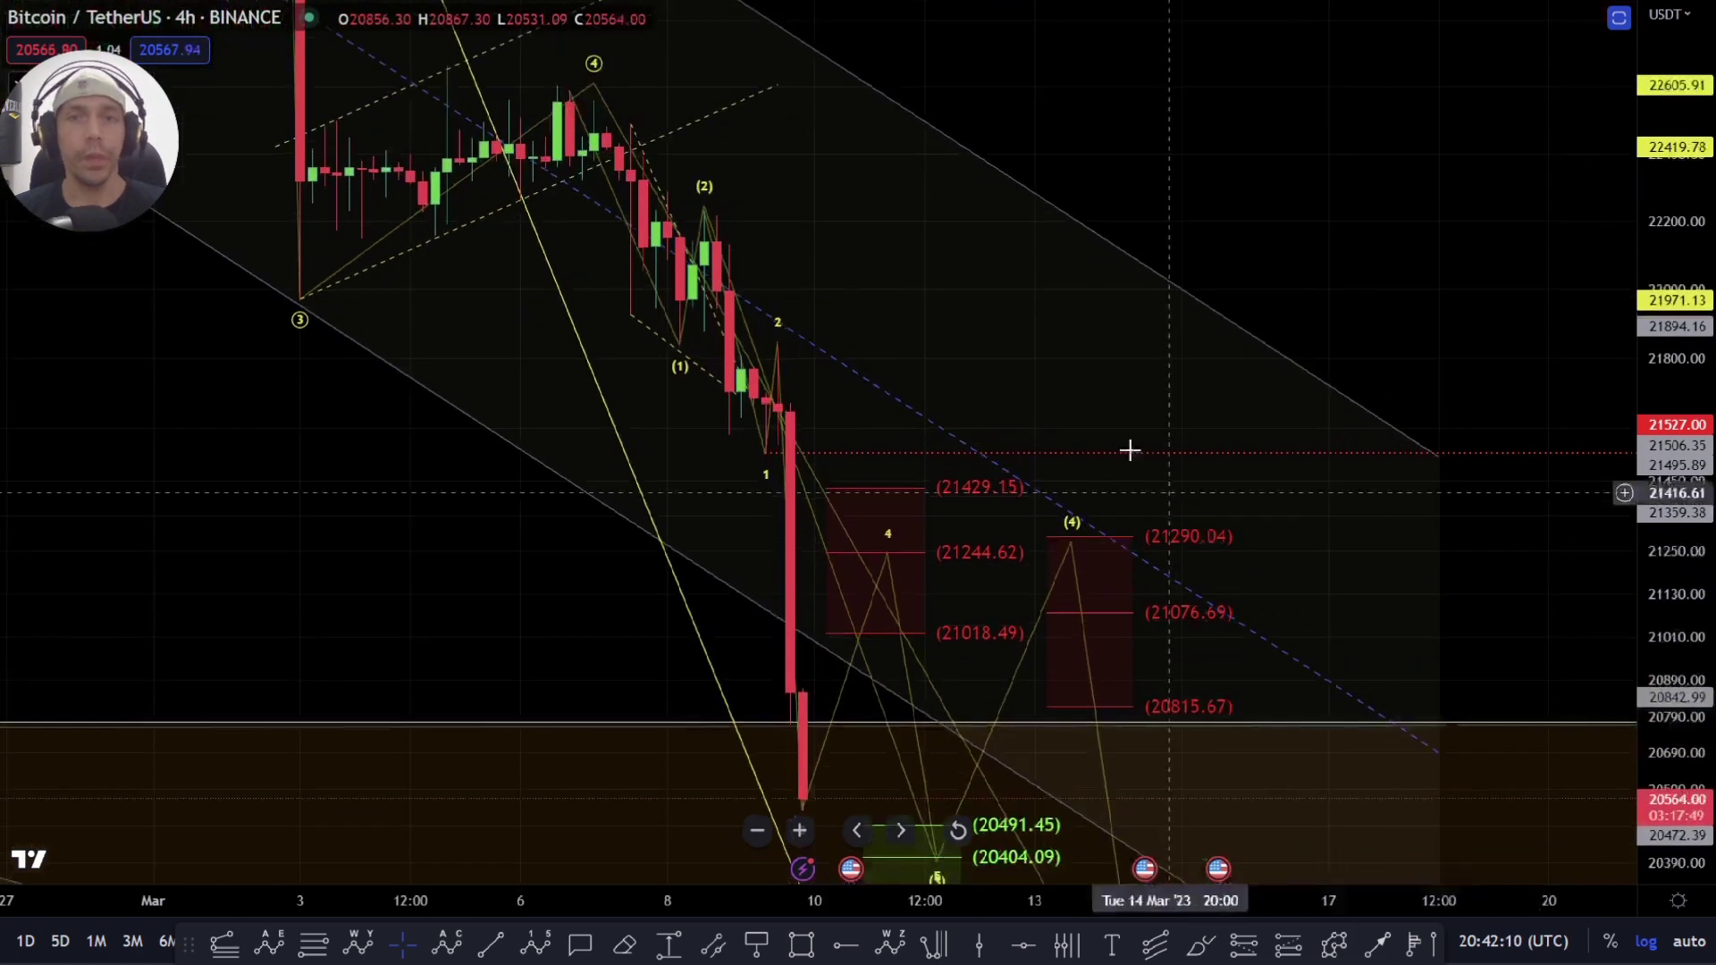
# Step: Frame the target zones and sketch a projected price path down toward them
pyautogui.scroll(5, 820, 244)
pyautogui.moveTo(1672, 545); pyautogui.dragTo(1671, 652)
pyautogui.scroll(-4, 974, 500)
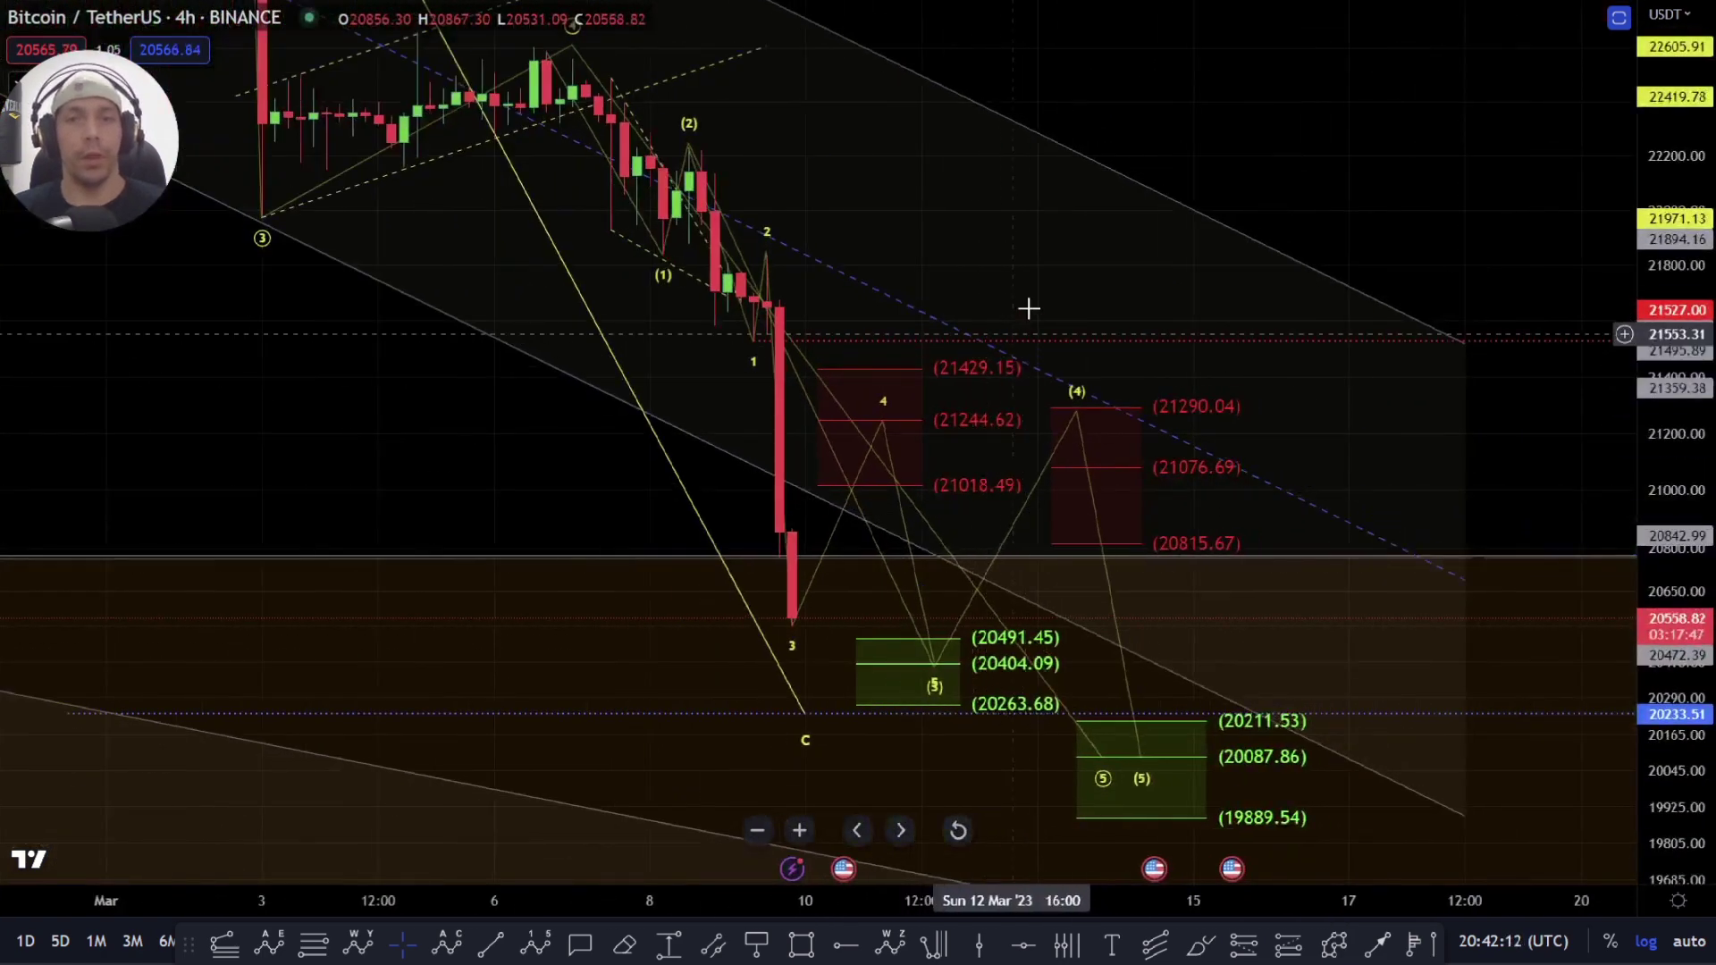
pyautogui.moveTo(1027, 306); pyautogui.dragTo(922, 406)
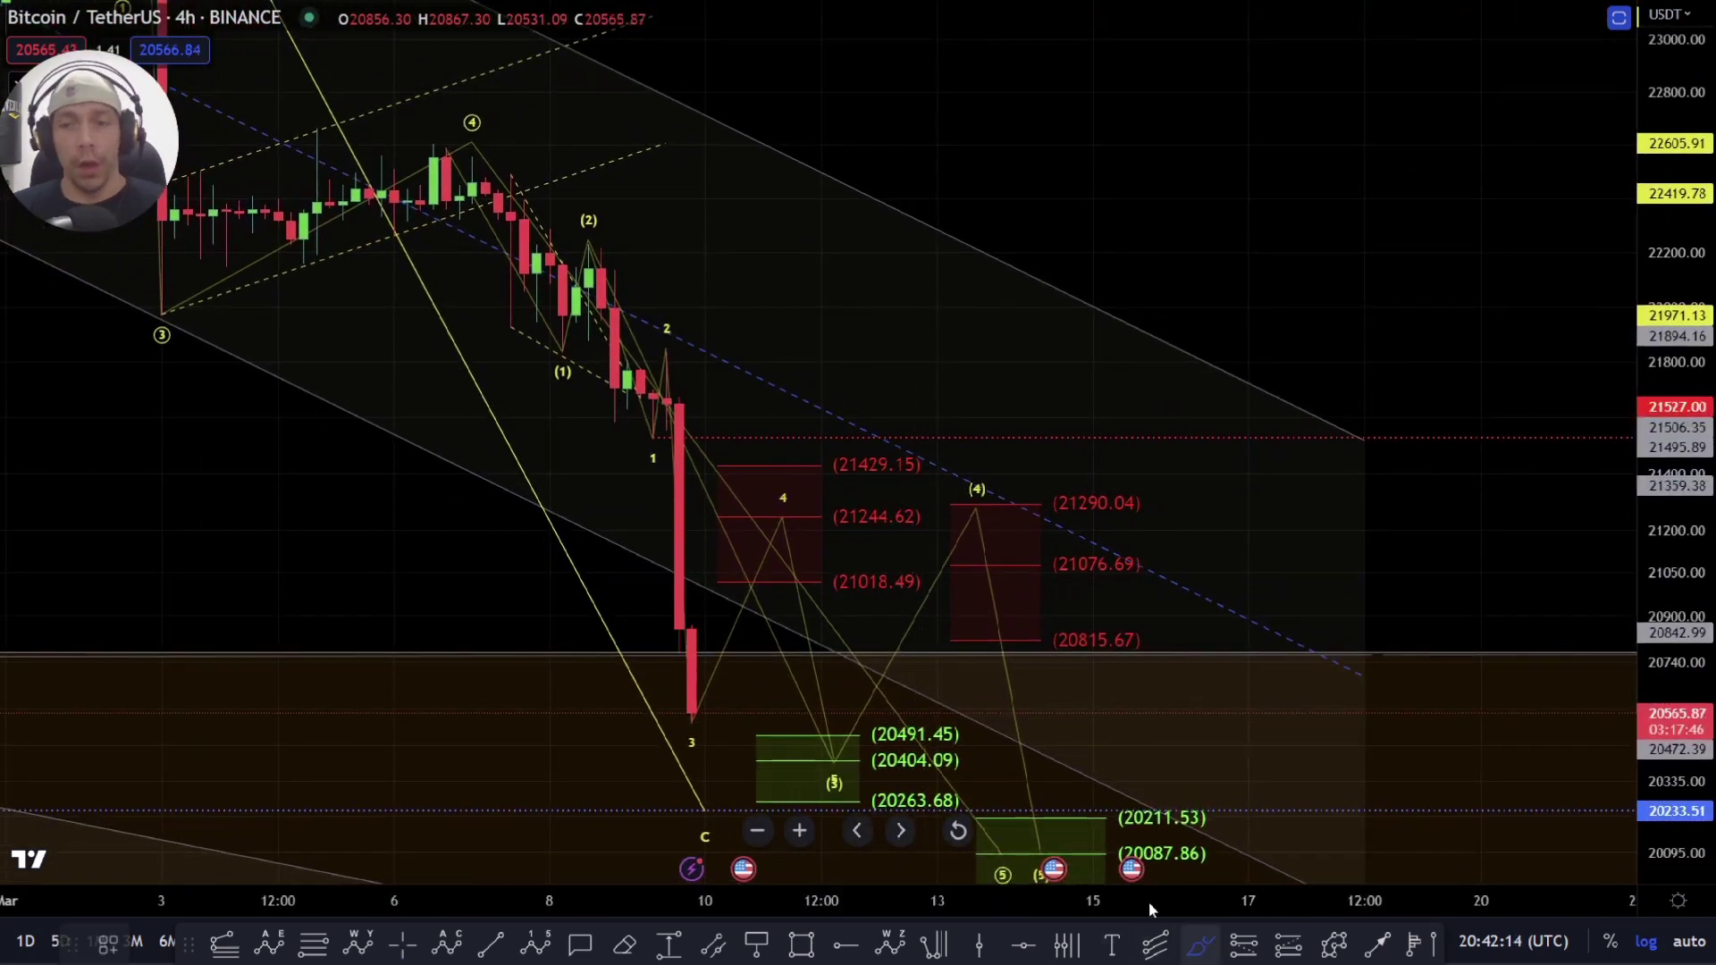
pyautogui.moveTo(471, 165)
pyautogui.mouseDown()
pyautogui.moveTo(532, 353)
pyautogui.moveTo(597, 209)
pyautogui.moveTo(645, 429)
pyautogui.moveTo(677, 345)
pyautogui.moveTo(702, 631)
pyautogui.moveTo(780, 536)
pyautogui.mouseUp()
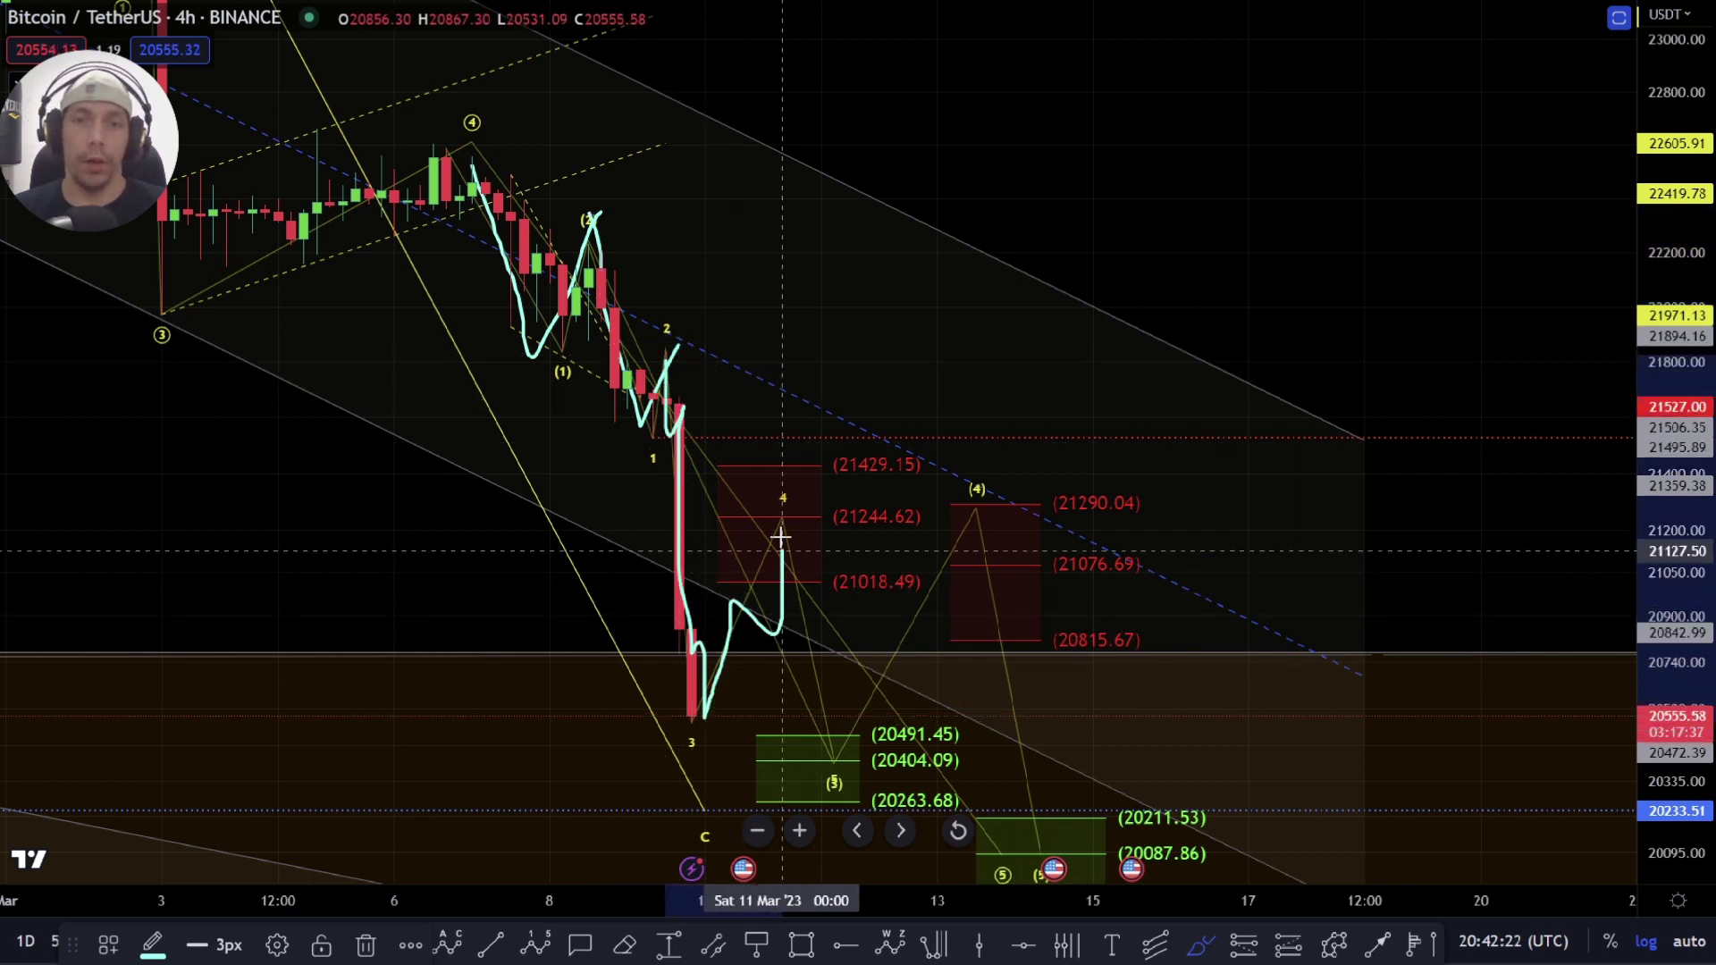
pyautogui.moveTo(1674, 550); pyautogui.dragTo(1674, 637)
pyautogui.moveTo(783, 523); pyautogui.dragTo(849, 713)
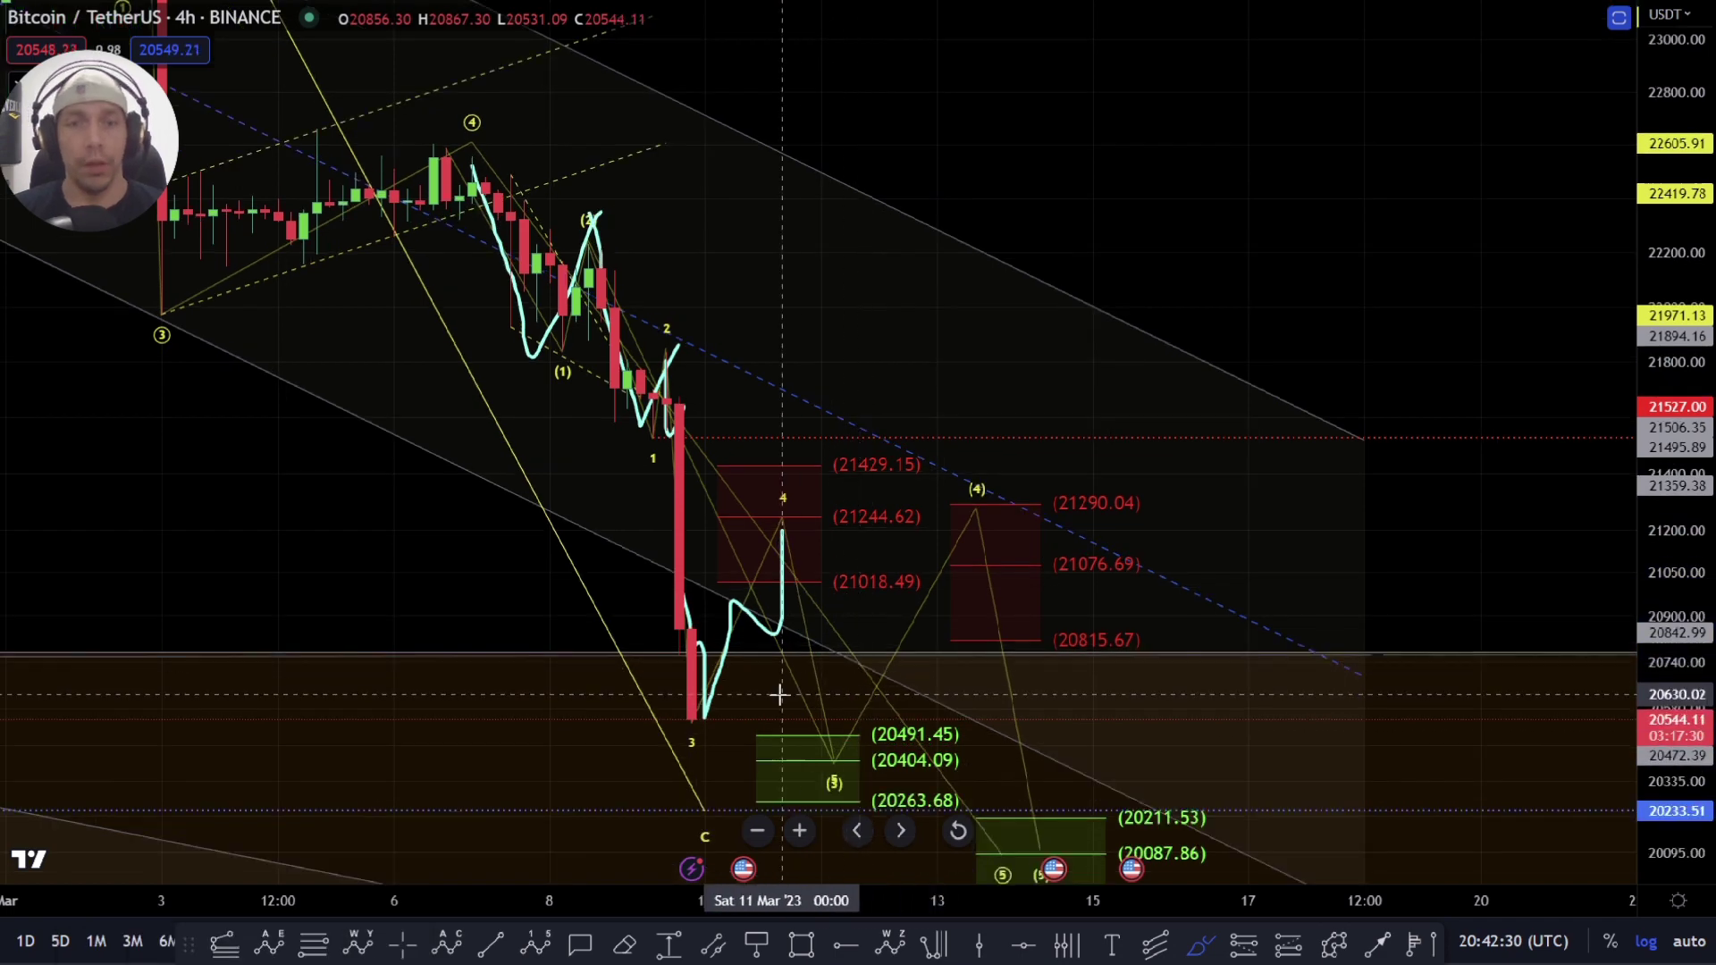
# Step: Drag wave point 3 onto the latest red candle's low
pyautogui.scroll(-3, 761, 641)
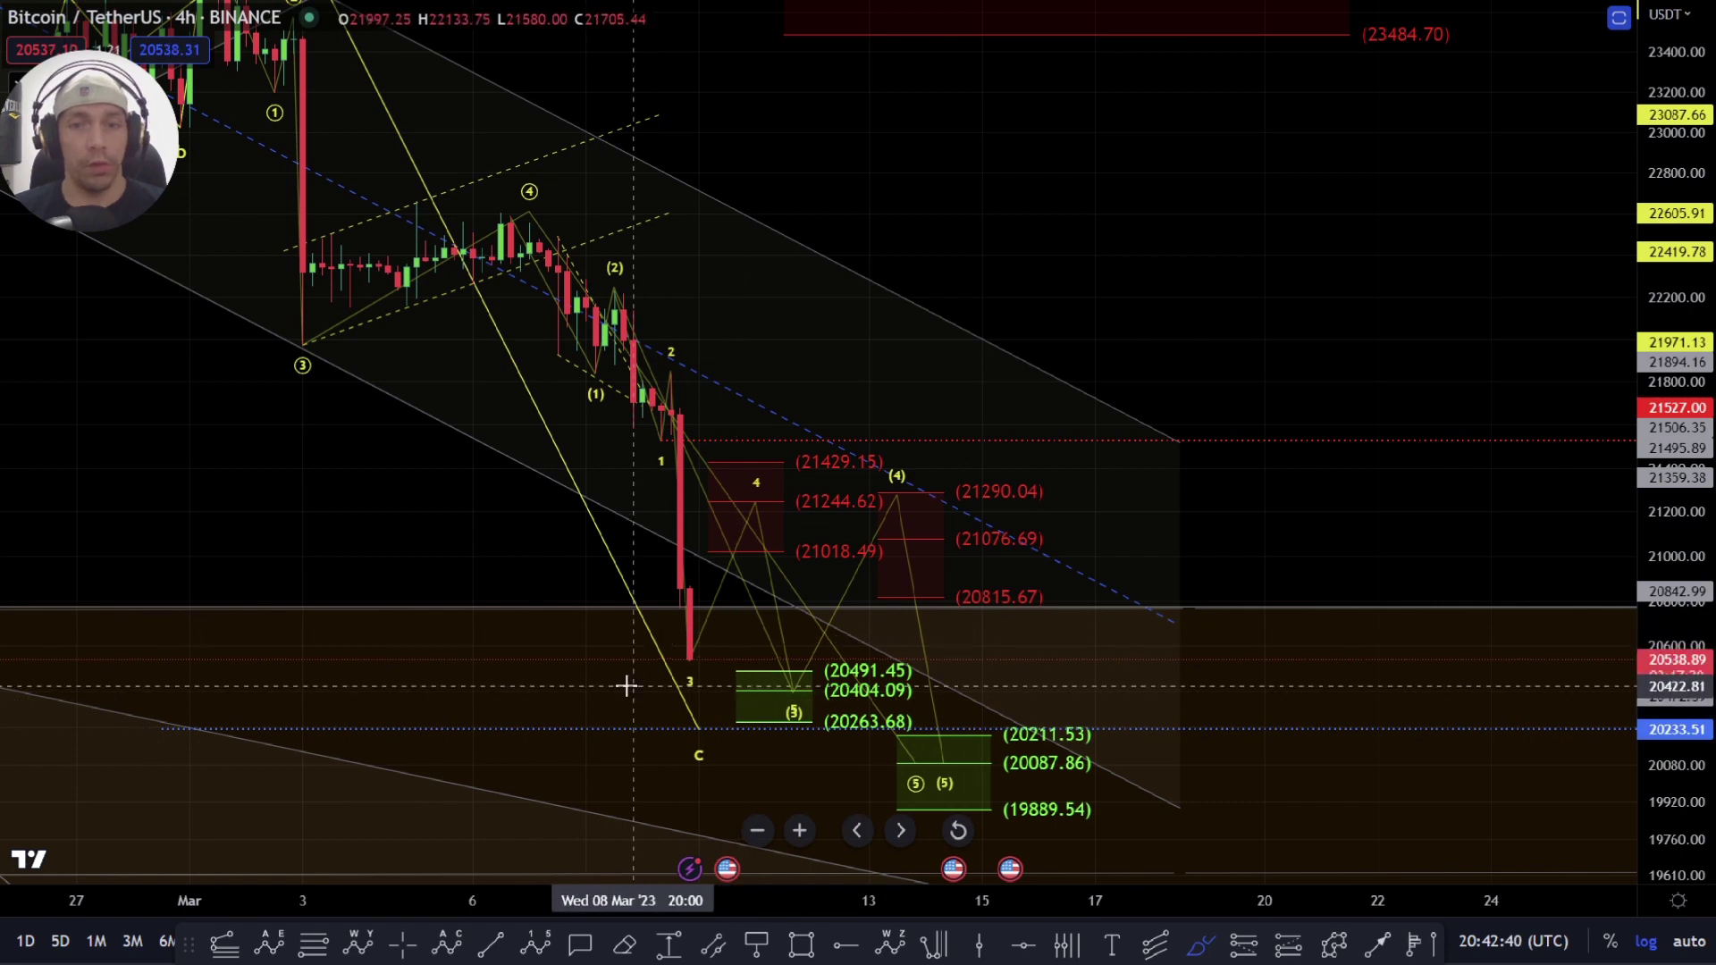
pyautogui.moveTo(619, 680); pyautogui.dragTo(589, 603)
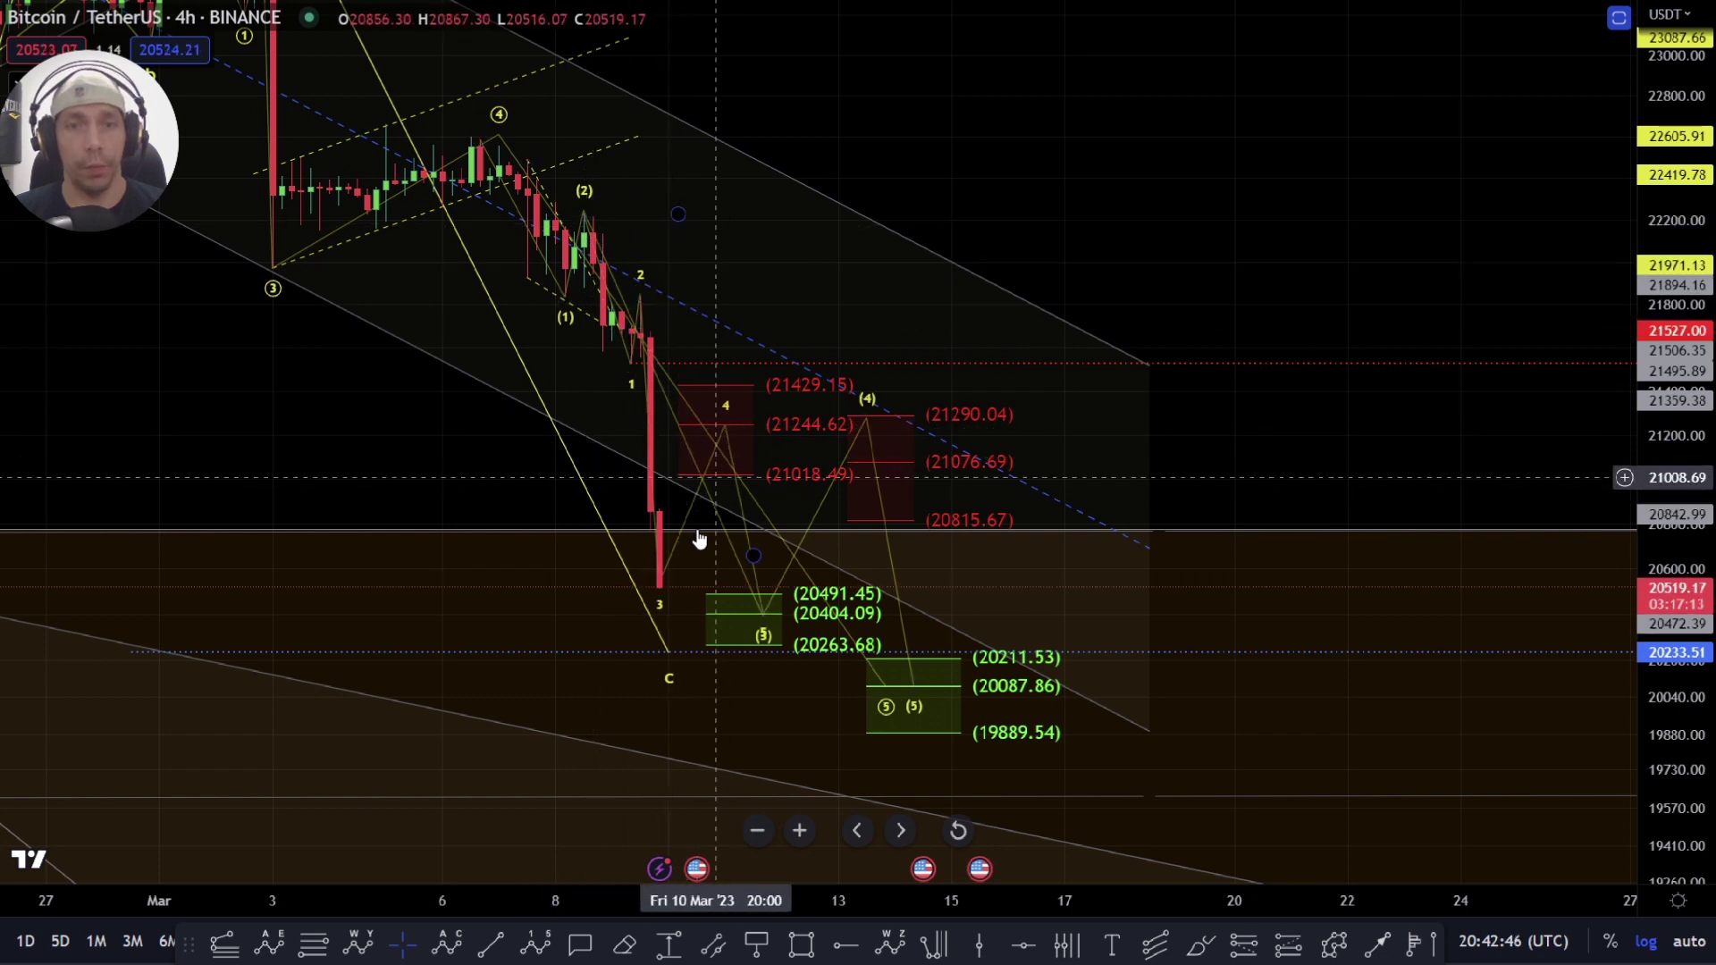
pyautogui.moveTo(659, 584); pyautogui.dragTo(667, 587)
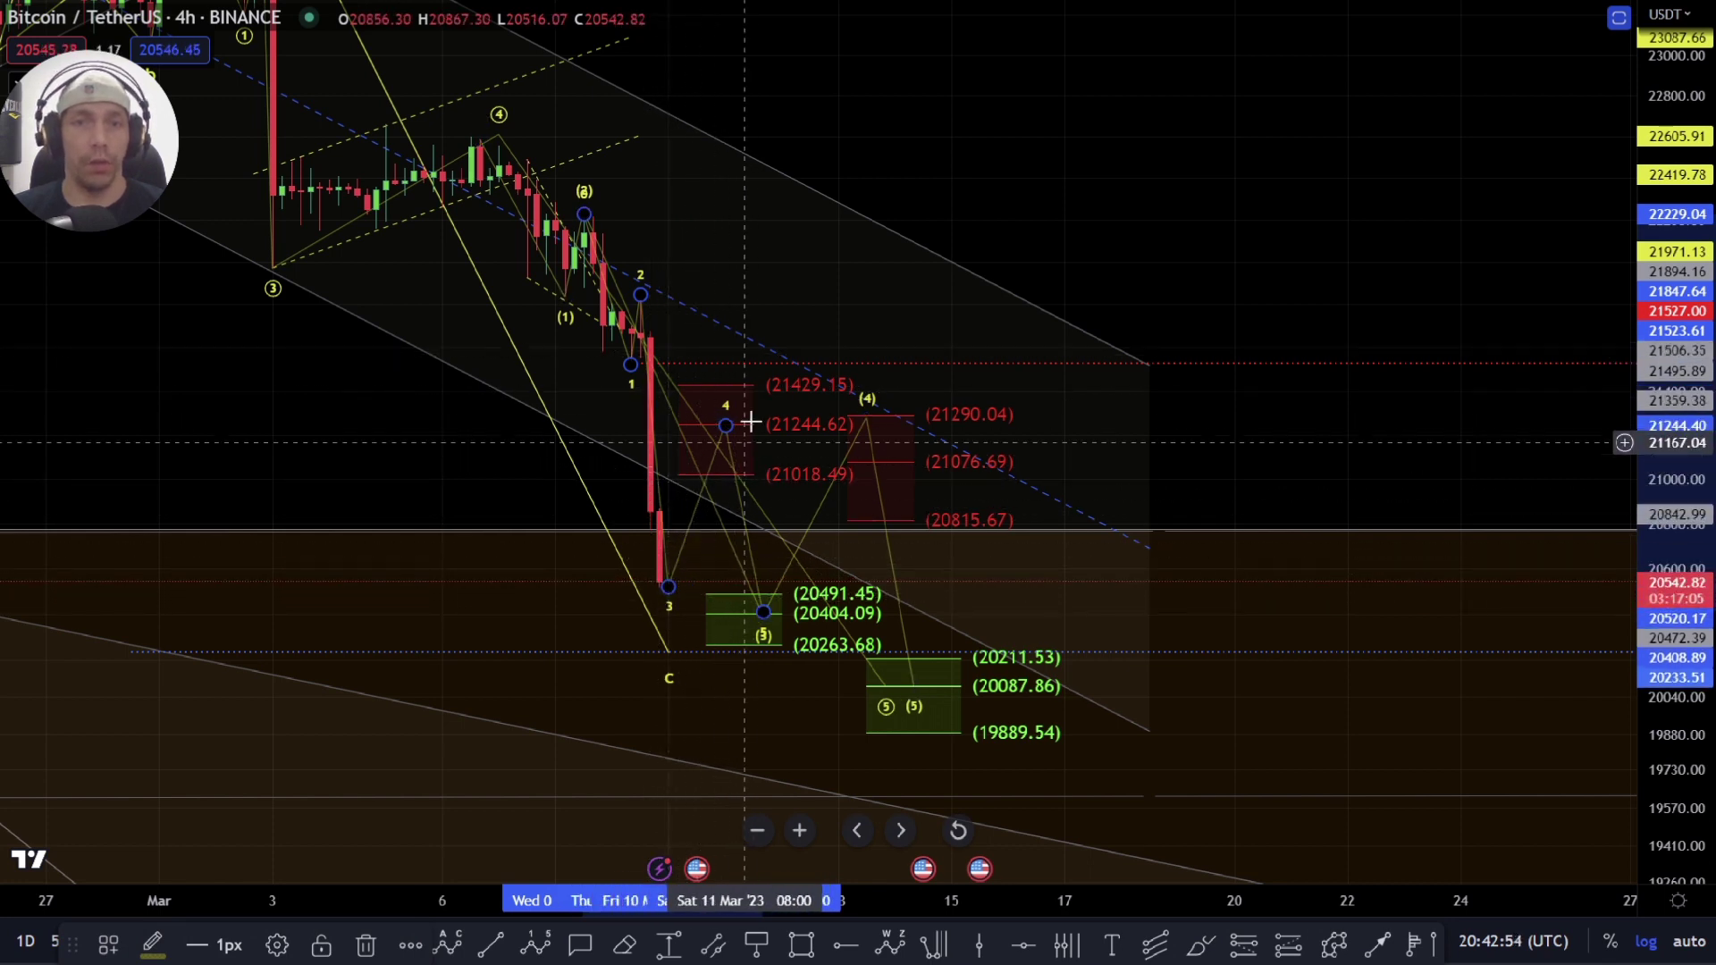
pyautogui.click(1186, 953)
pyautogui.moveTo(648, 514)
pyautogui.mouseDown()
pyautogui.moveTo(674, 559)
pyautogui.moveTo(706, 530)
pyautogui.moveTo(728, 433)
pyautogui.mouseUp()
pyautogui.press('Delete')
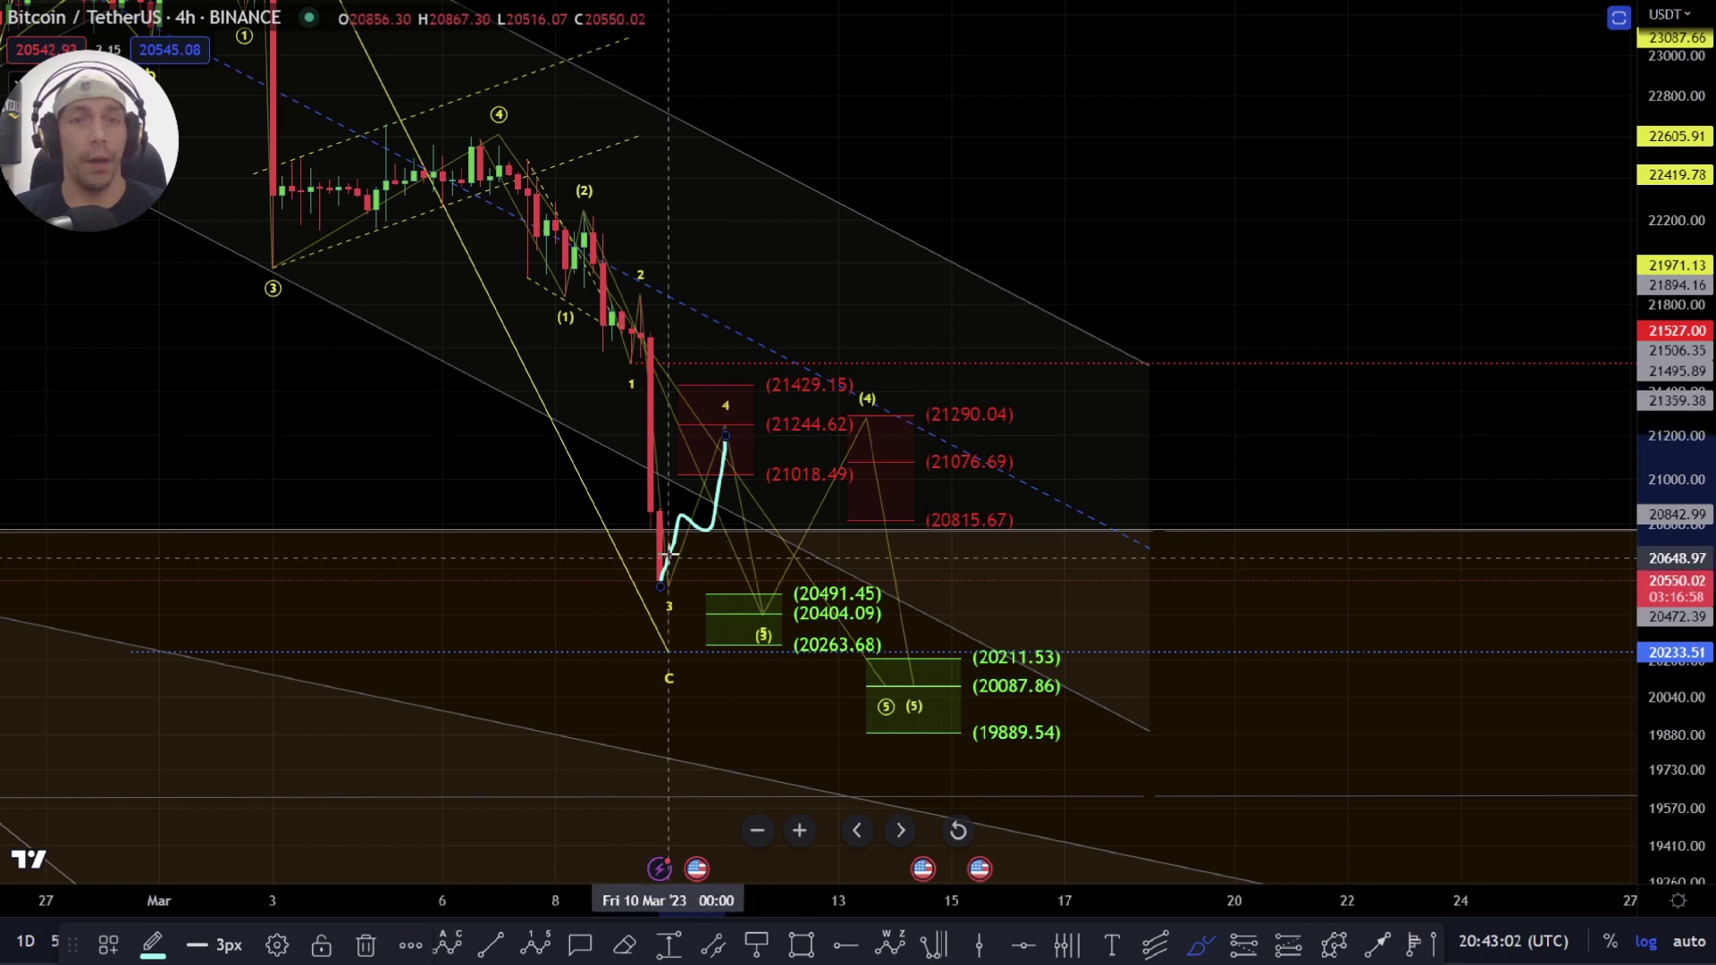
pyautogui.press('Escape')
pyautogui.moveTo(669, 580); pyautogui.dragTo(706, 499)
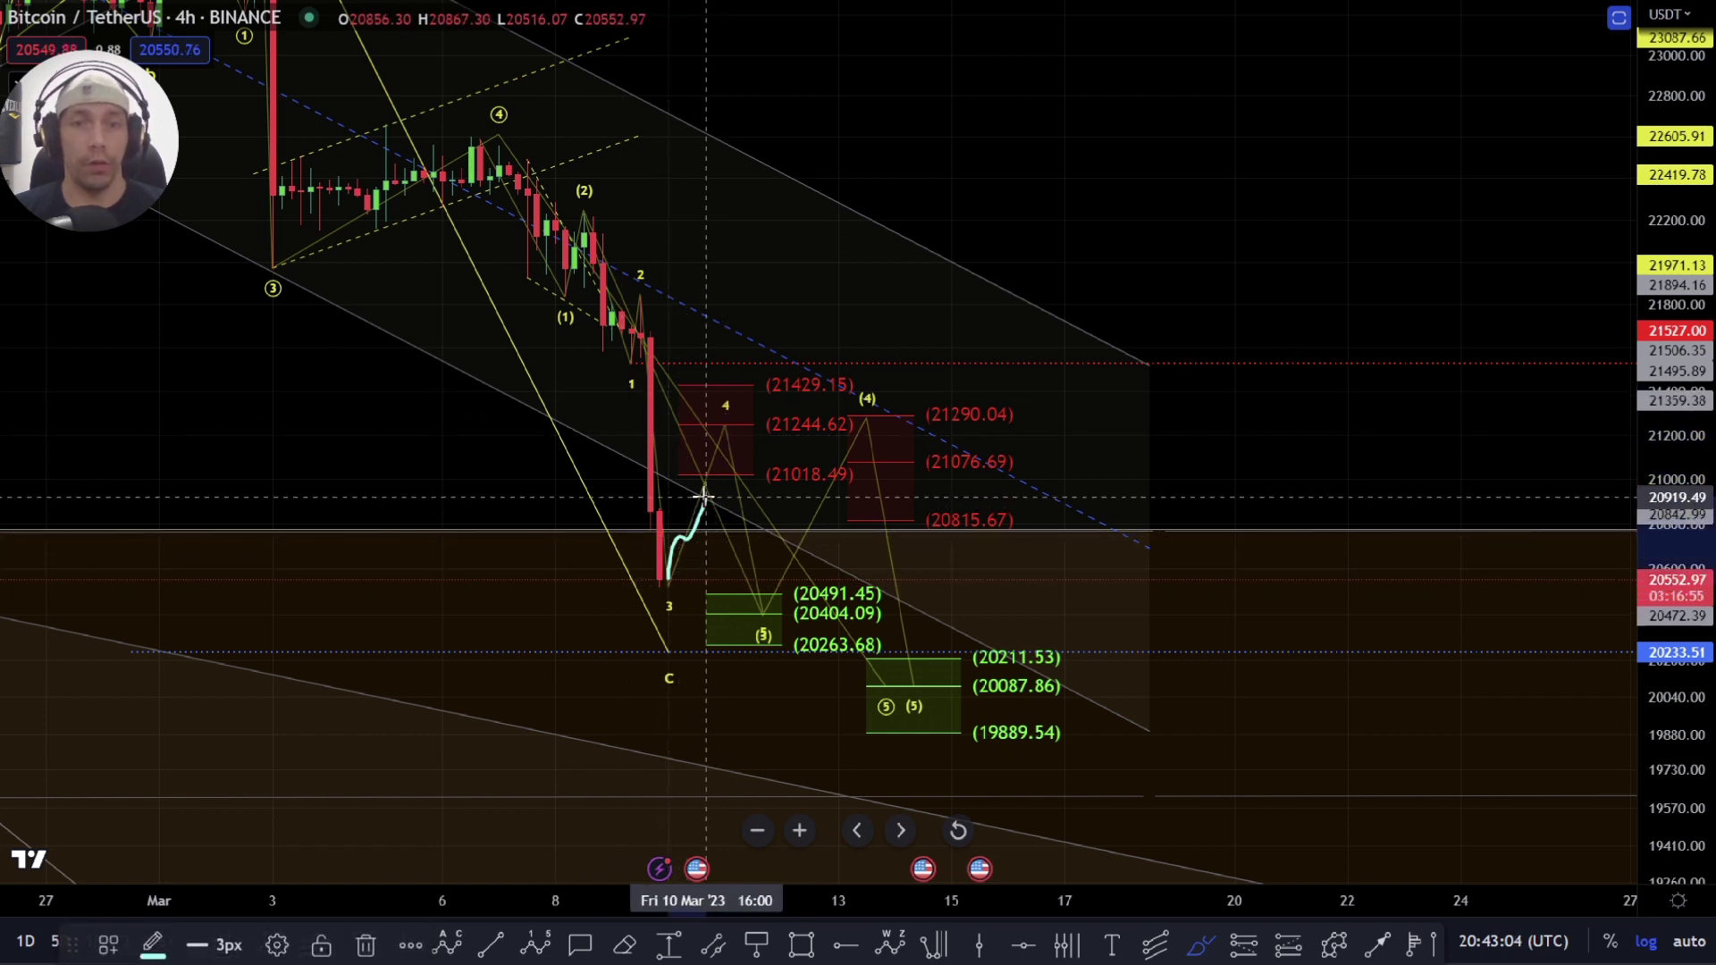
pyautogui.press('Escape')
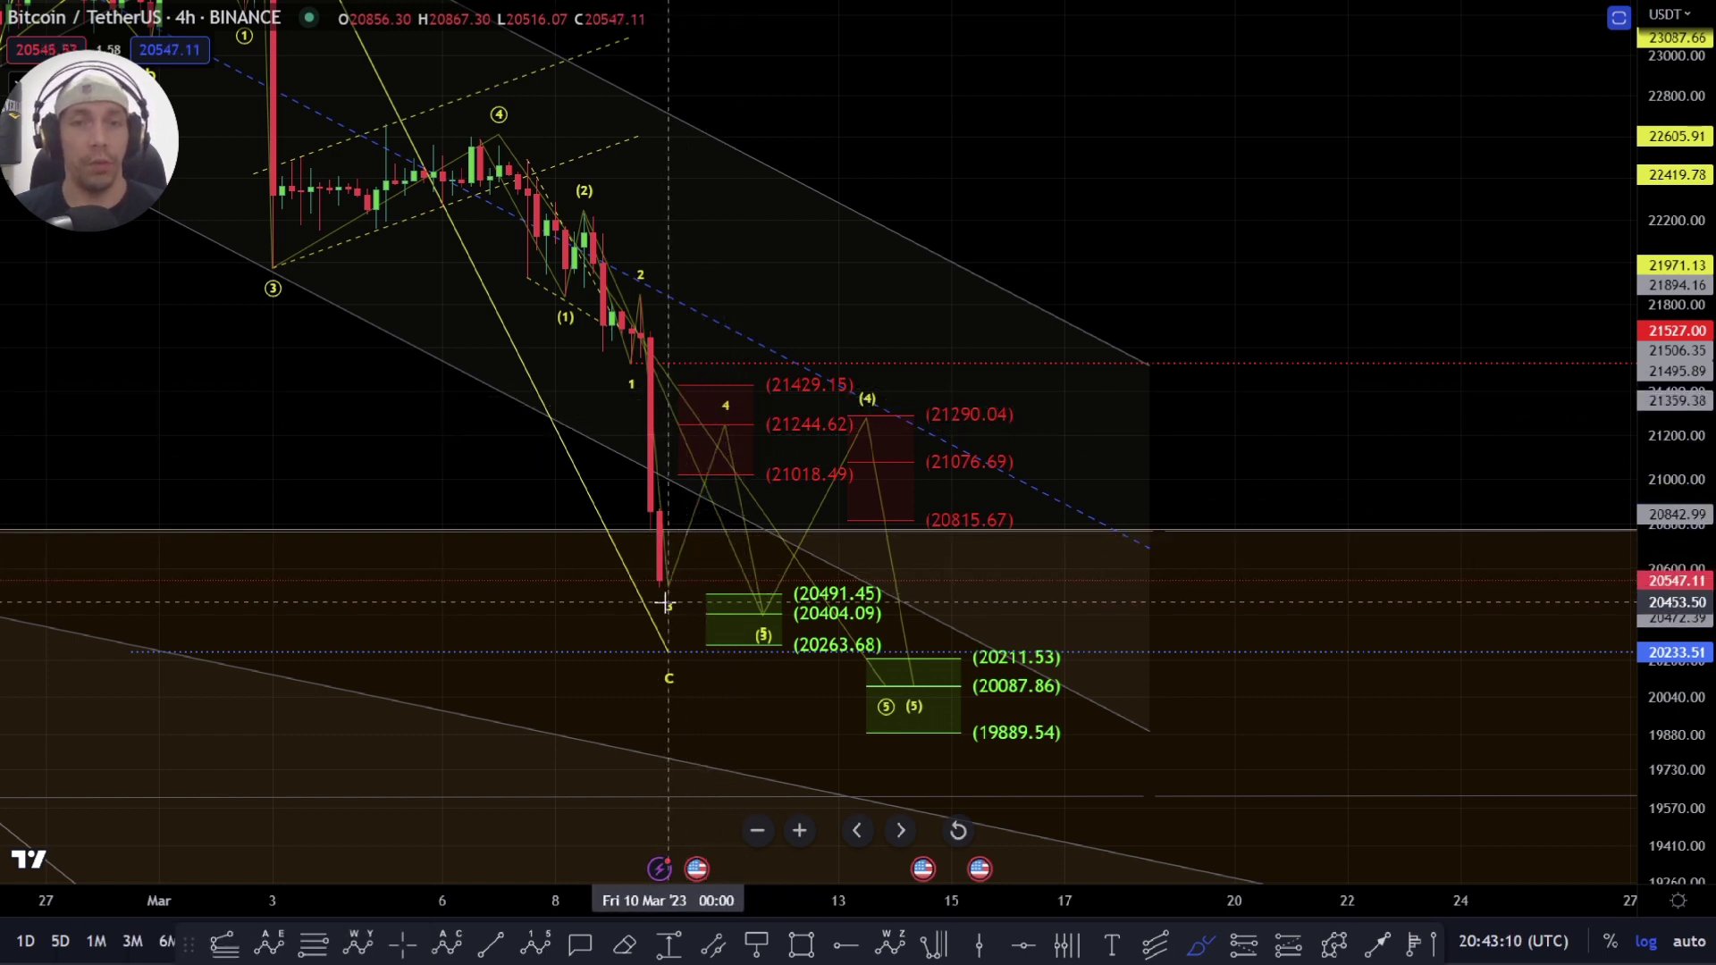
pyautogui.moveTo(661, 586); pyautogui.dragTo(689, 562)
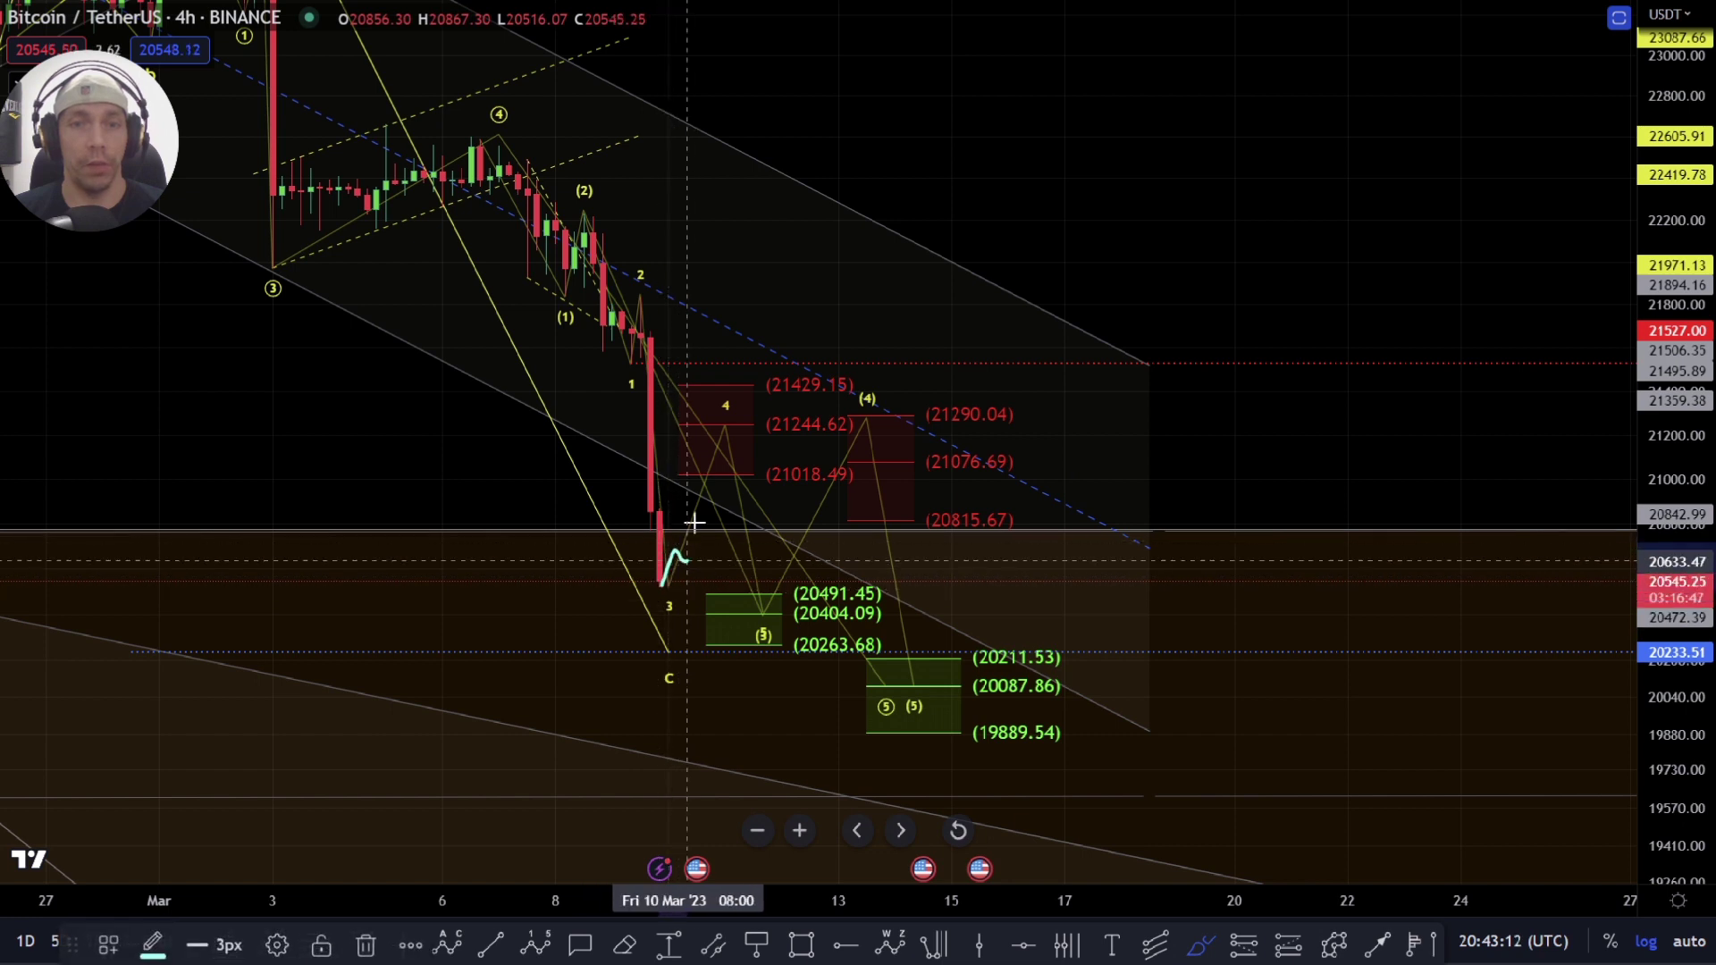
pyautogui.press('Escape')
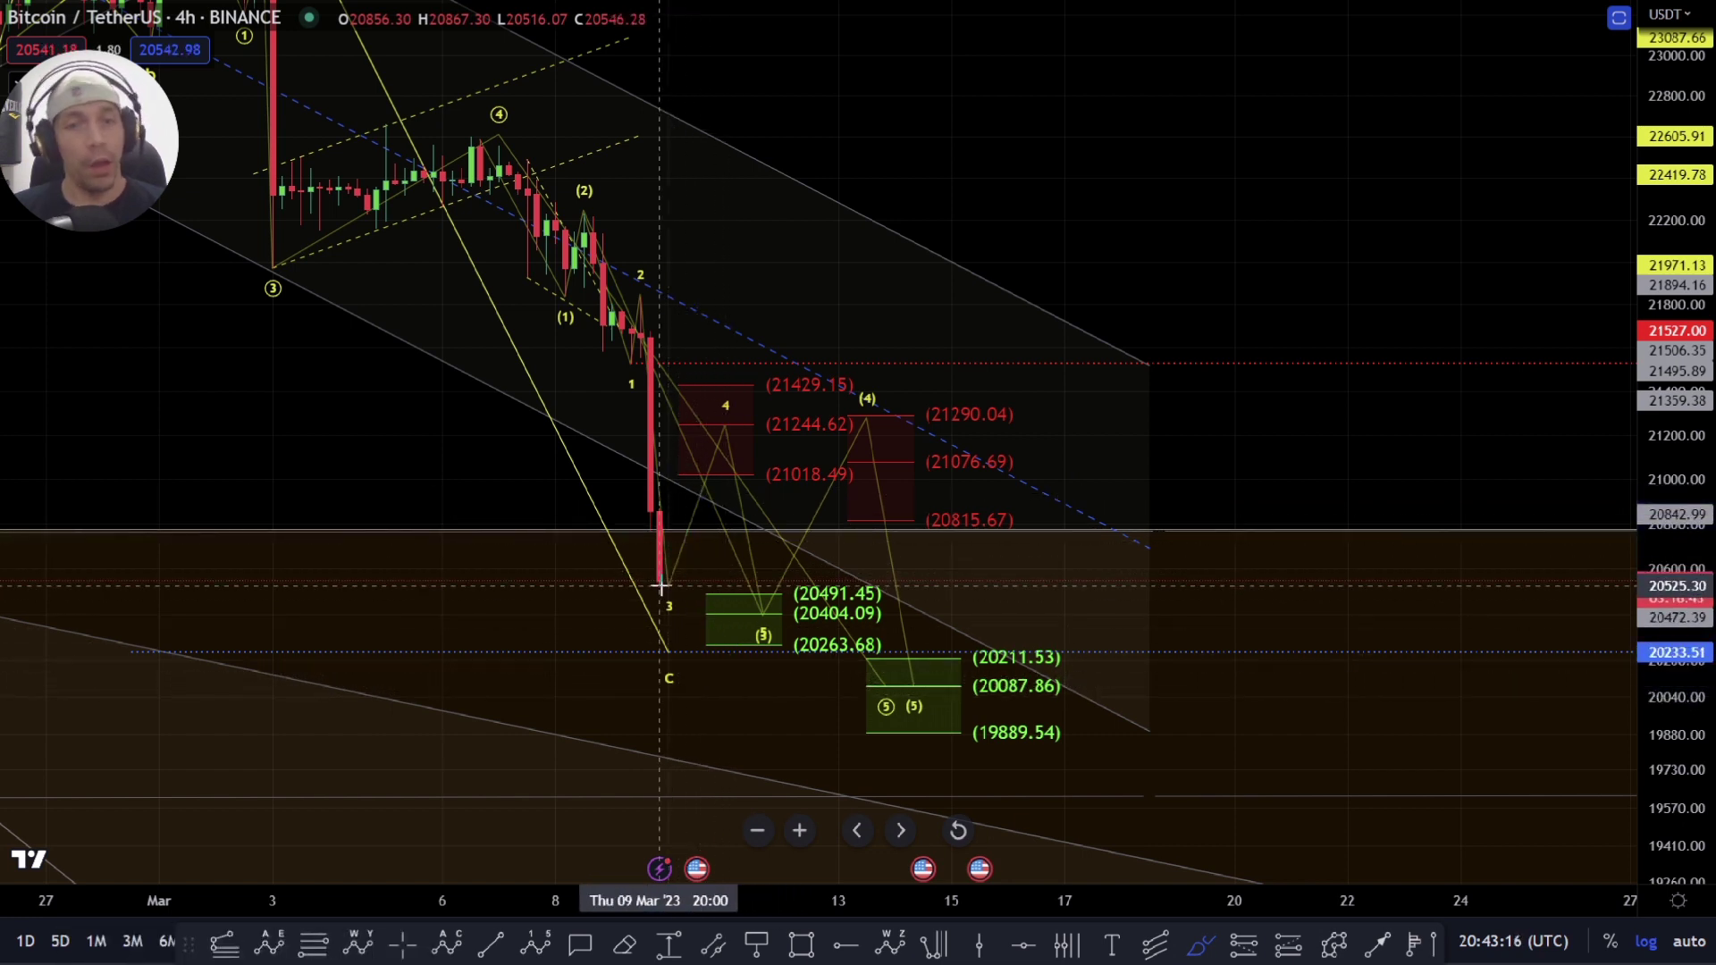
pyautogui.moveTo(662, 586); pyautogui.dragTo(707, 483)
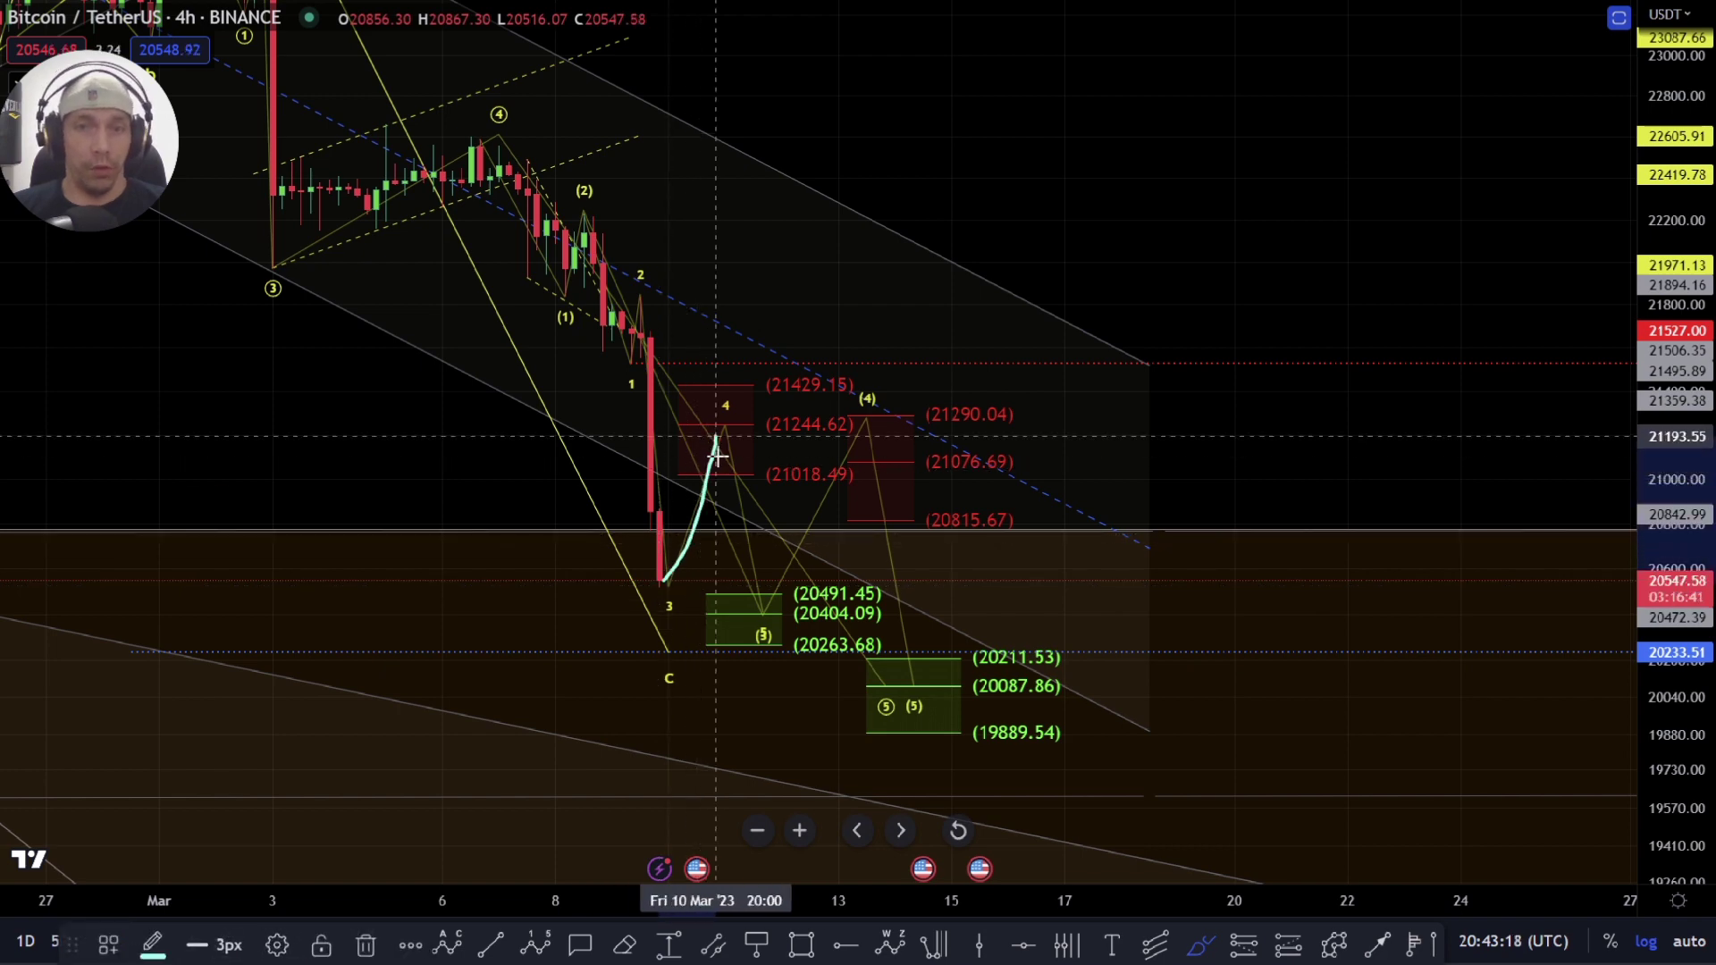
pyautogui.press('Escape')
pyautogui.scroll(3, 722, 485)
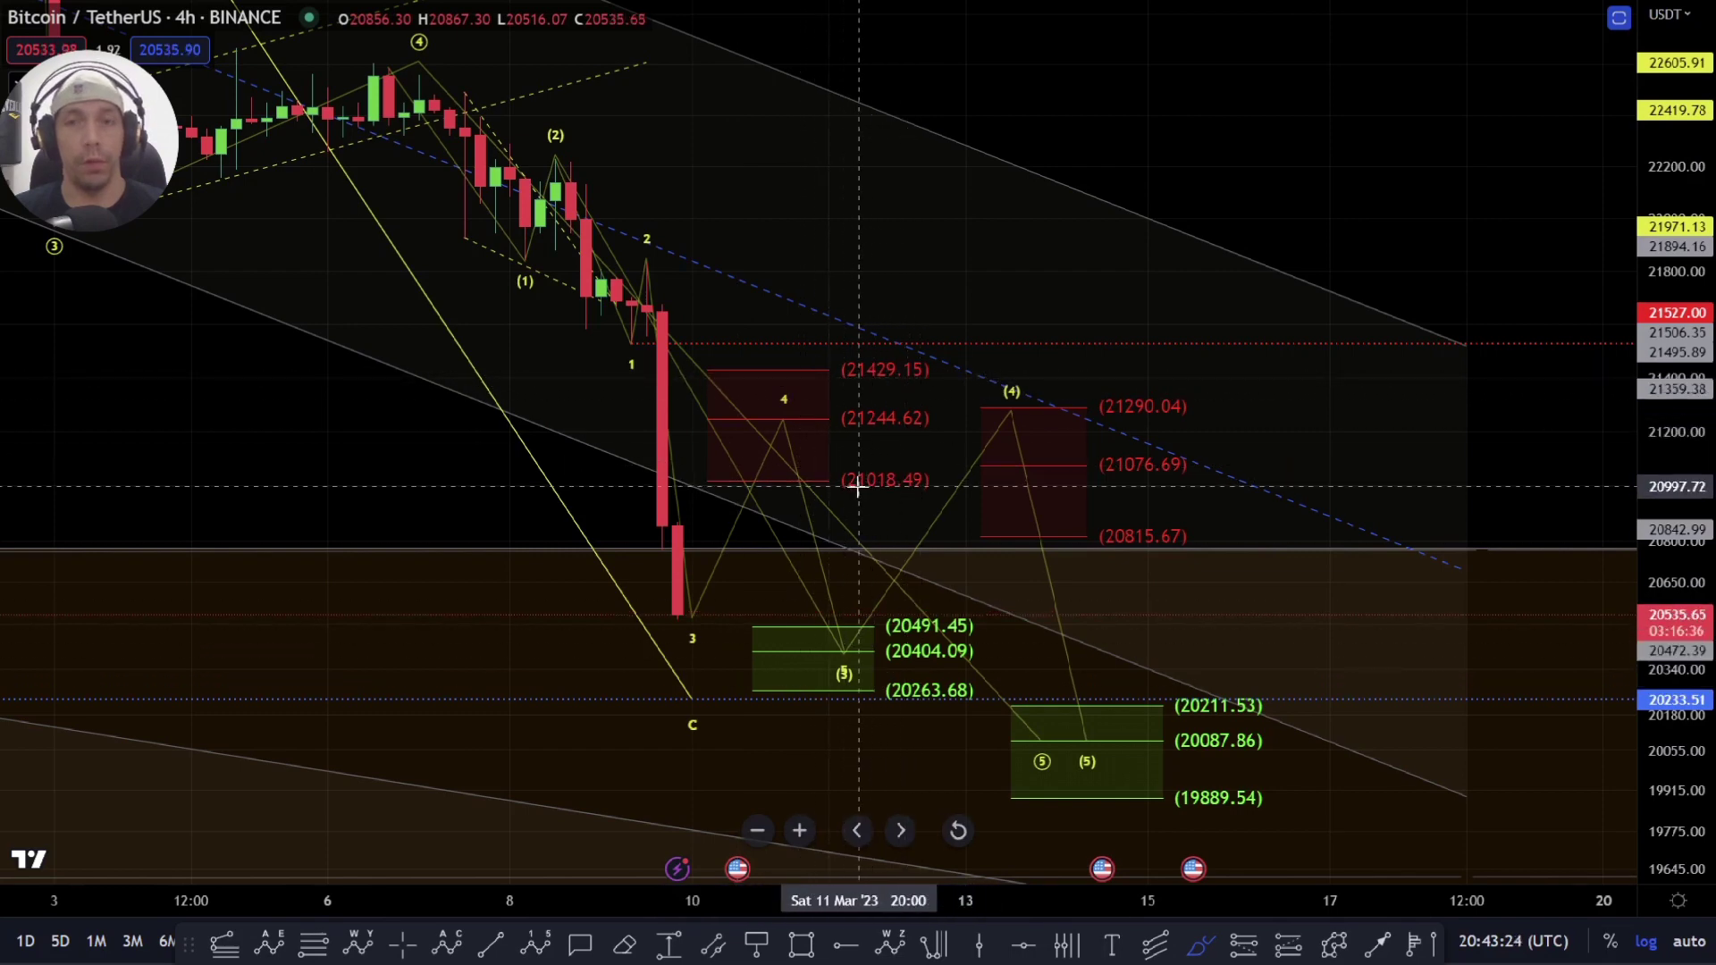
# Step: Raise wave point 3 onto the latest red candle low, then frame the 20211.53–19889.54 zone
pyautogui.moveTo(1670, 512); pyautogui.dragTo(1670, 624)
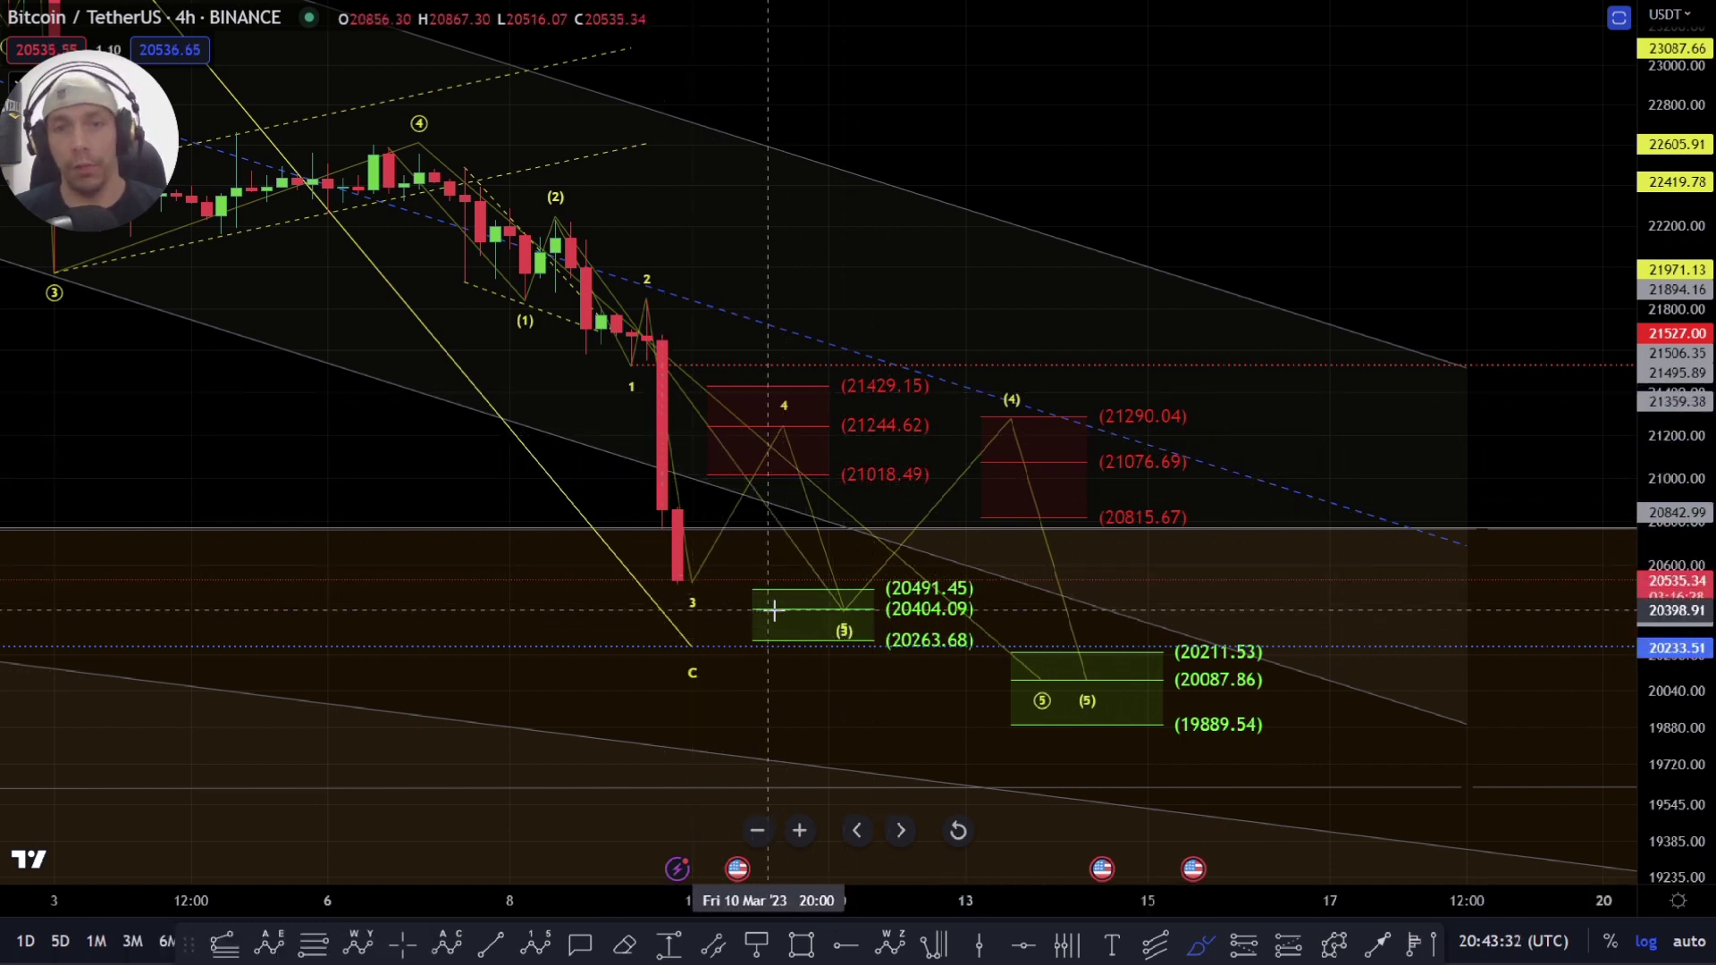
pyautogui.scroll(-2, 775, 610)
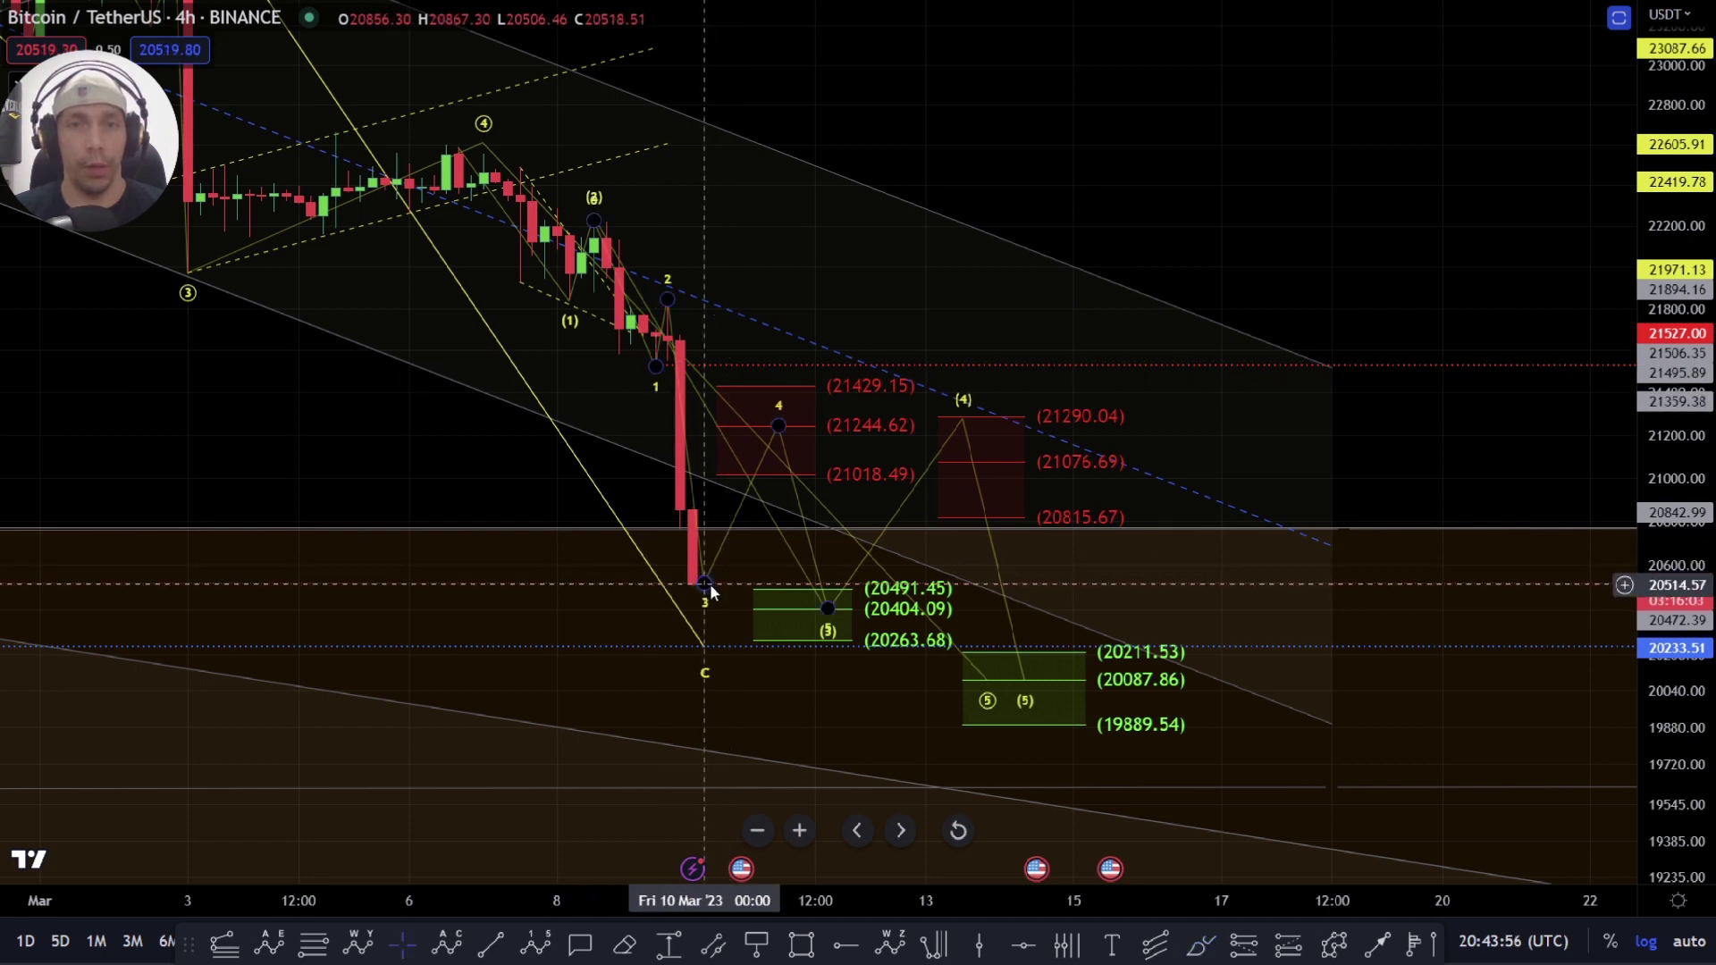
pyautogui.moveTo(711, 585)
pyautogui.mouseDown()
pyautogui.moveTo(679, 537)
pyautogui.moveTo(694, 586)
pyautogui.mouseUp()
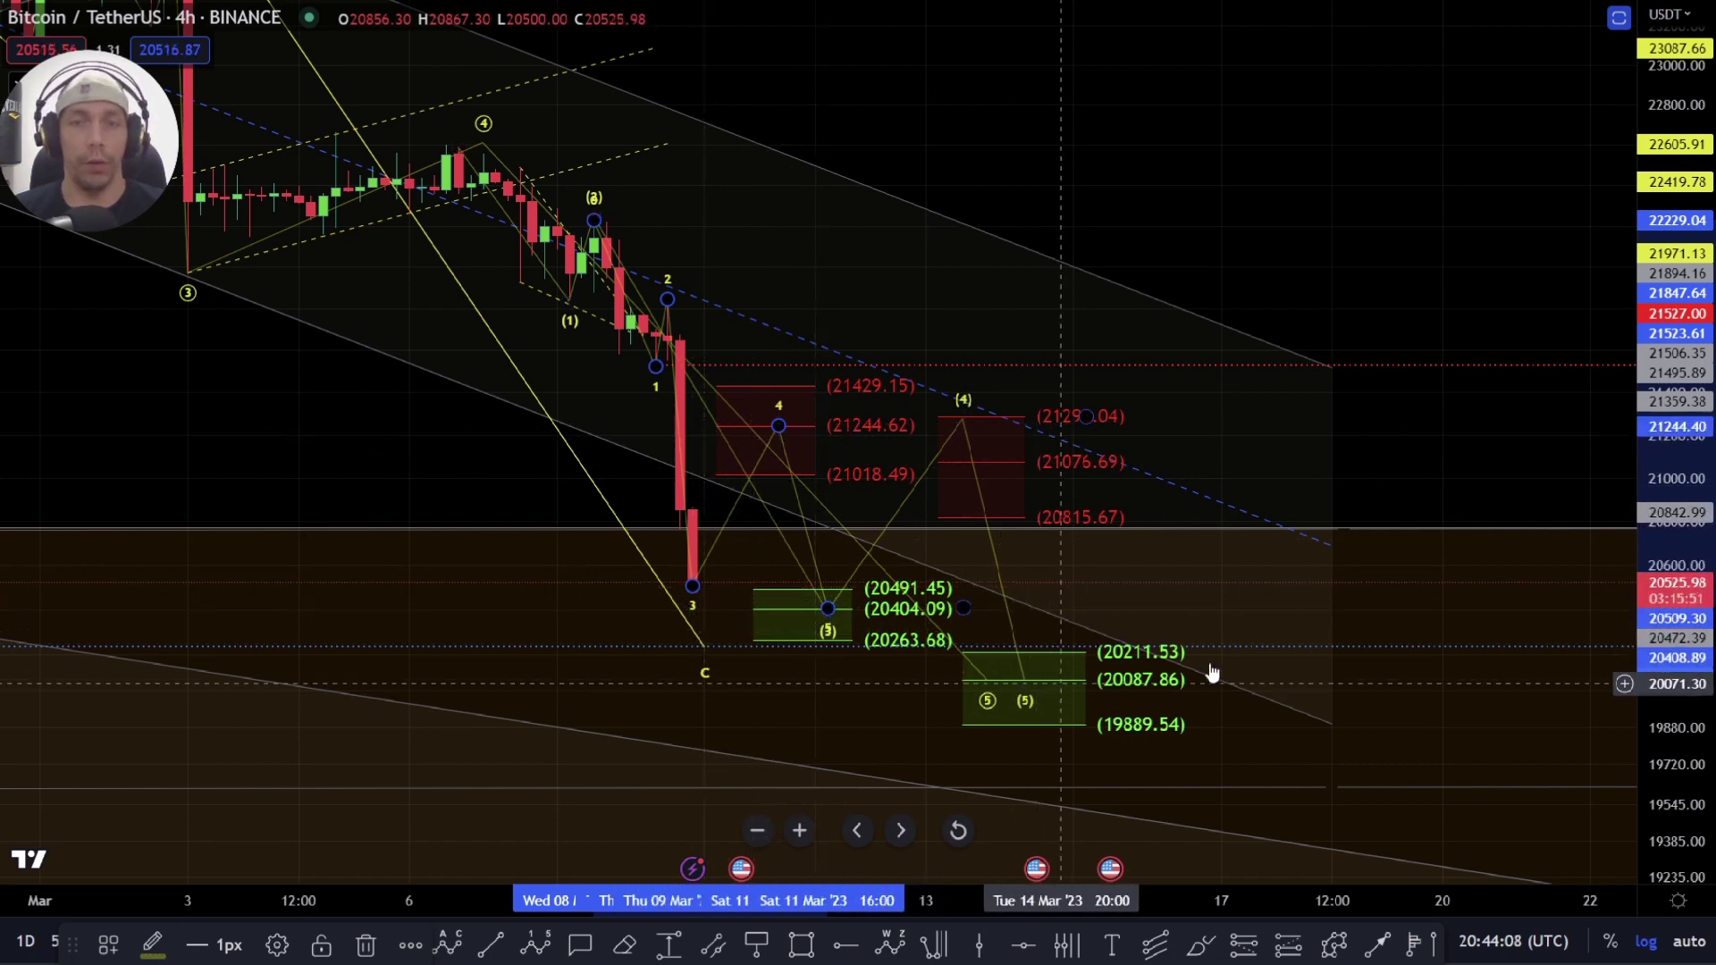
pyautogui.click(968, 619)
pyautogui.moveTo(968, 619); pyautogui.dragTo(940, 492)
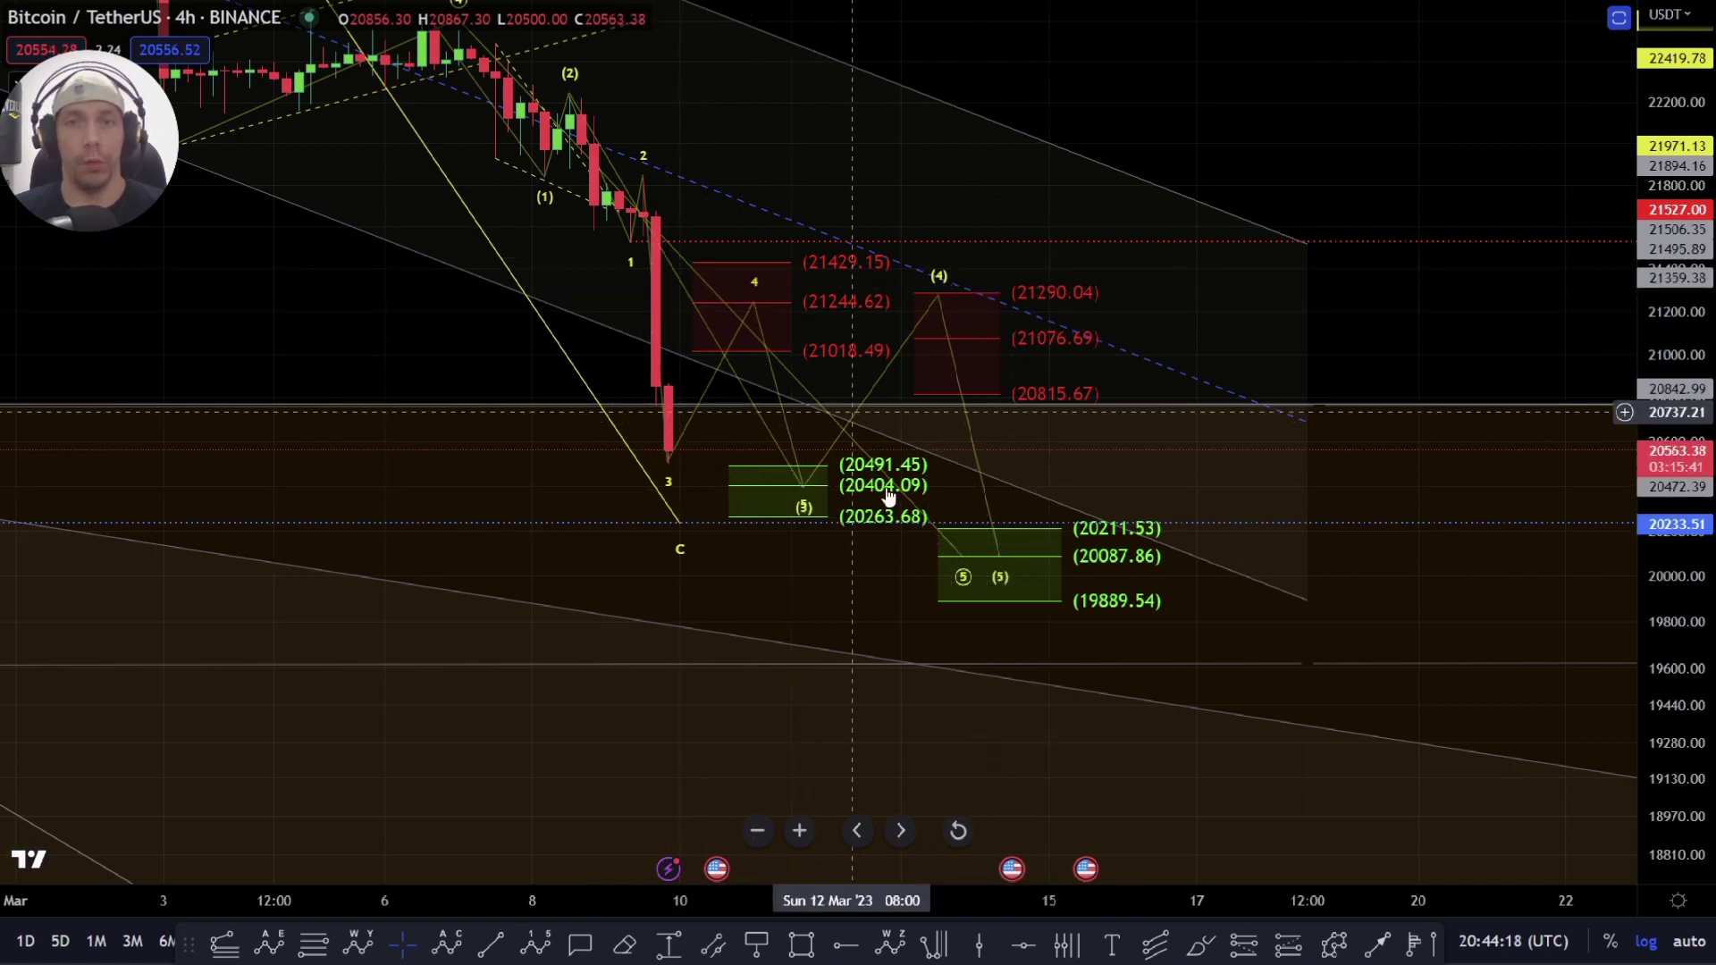
pyautogui.scroll(-5, 840, 412)
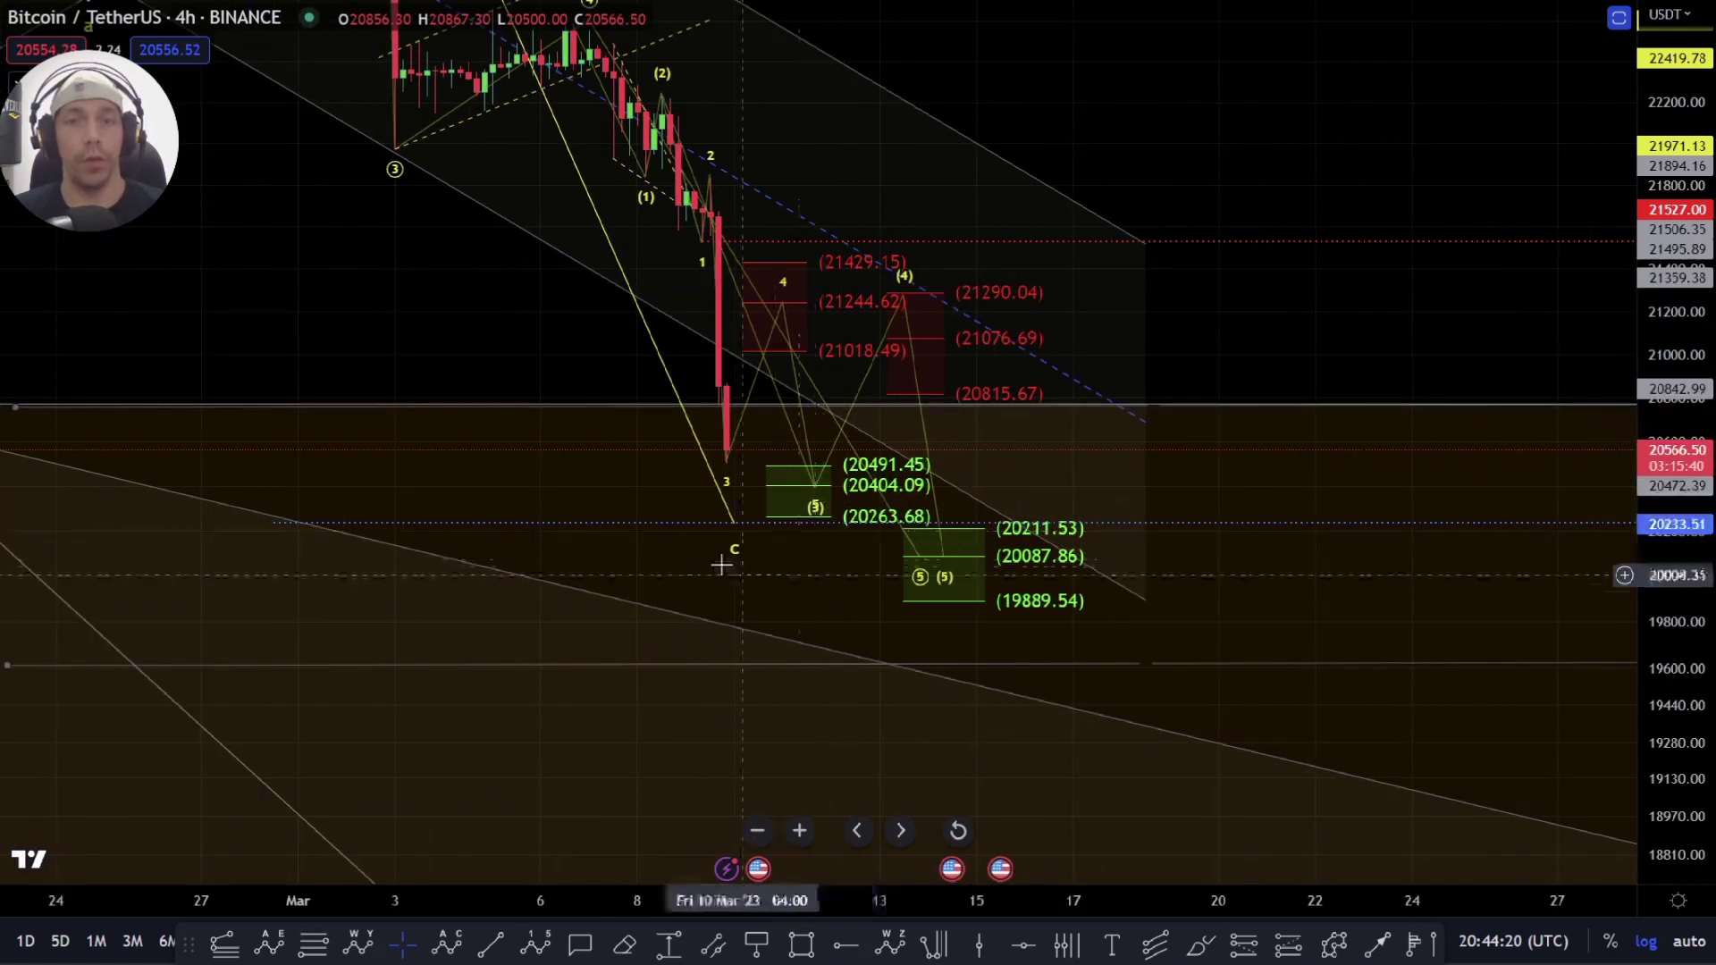
# Step: Nudge point c of the ABC count up to about 19889.54
pyautogui.moveTo(647, 345); pyautogui.dragTo(467, 379)
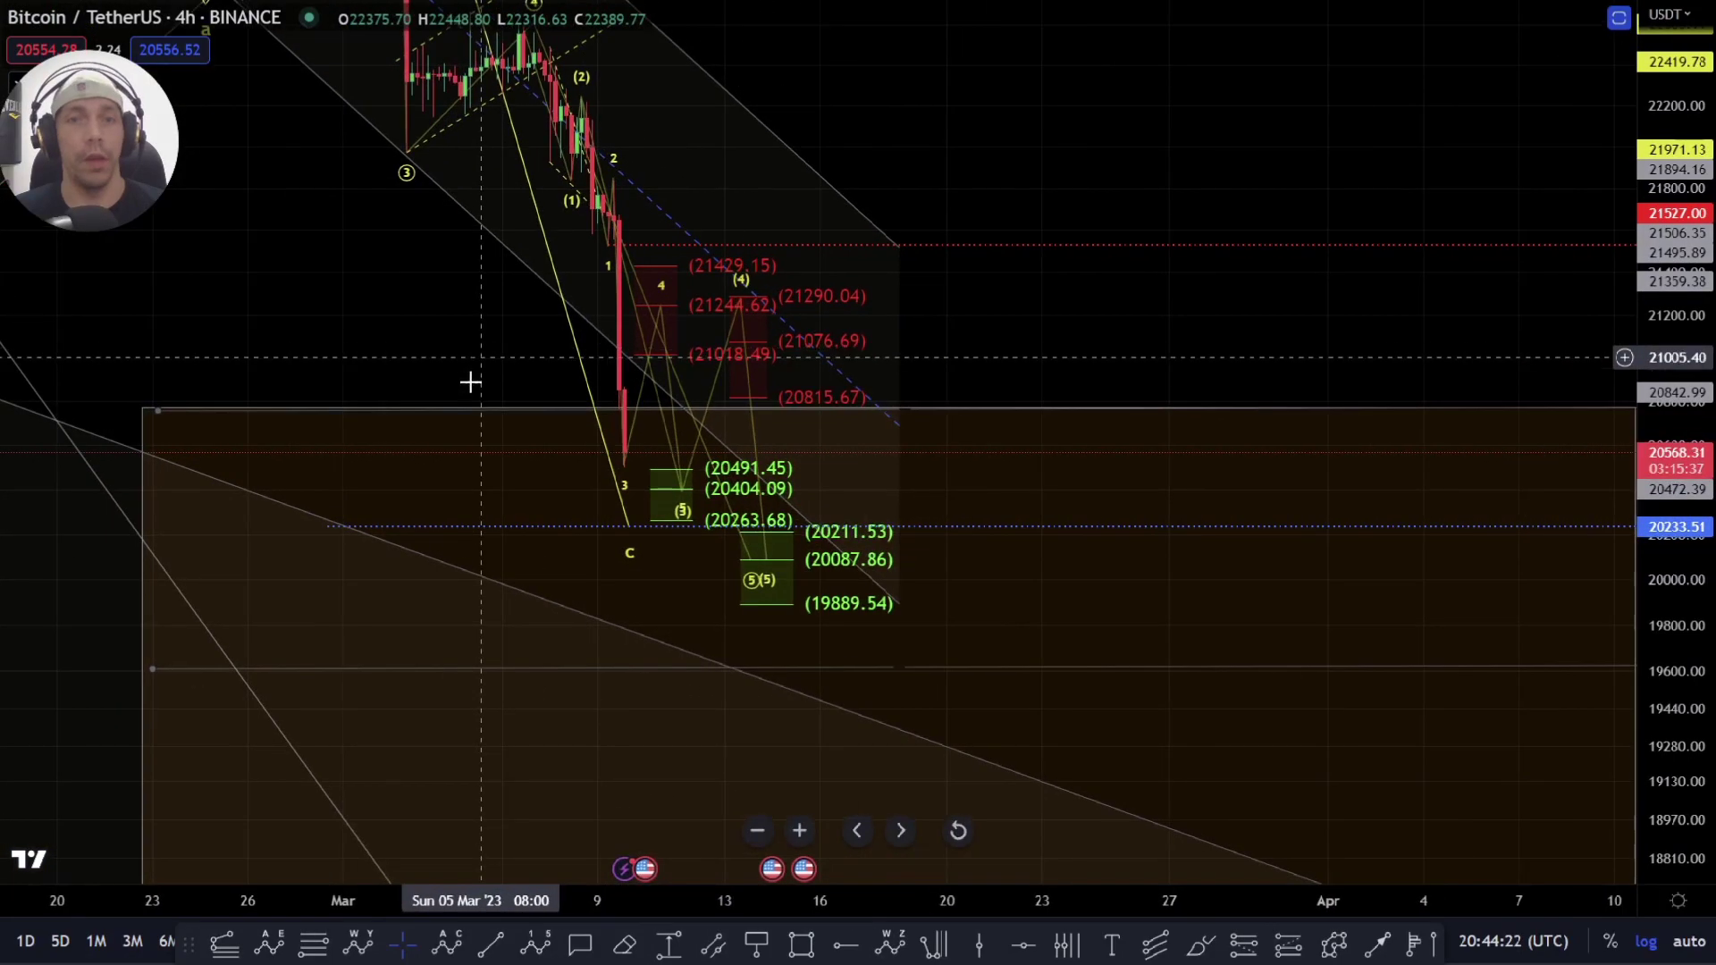
pyautogui.scroll(-3, 468, 379)
pyautogui.moveTo(798, 270); pyautogui.dragTo(956, 327)
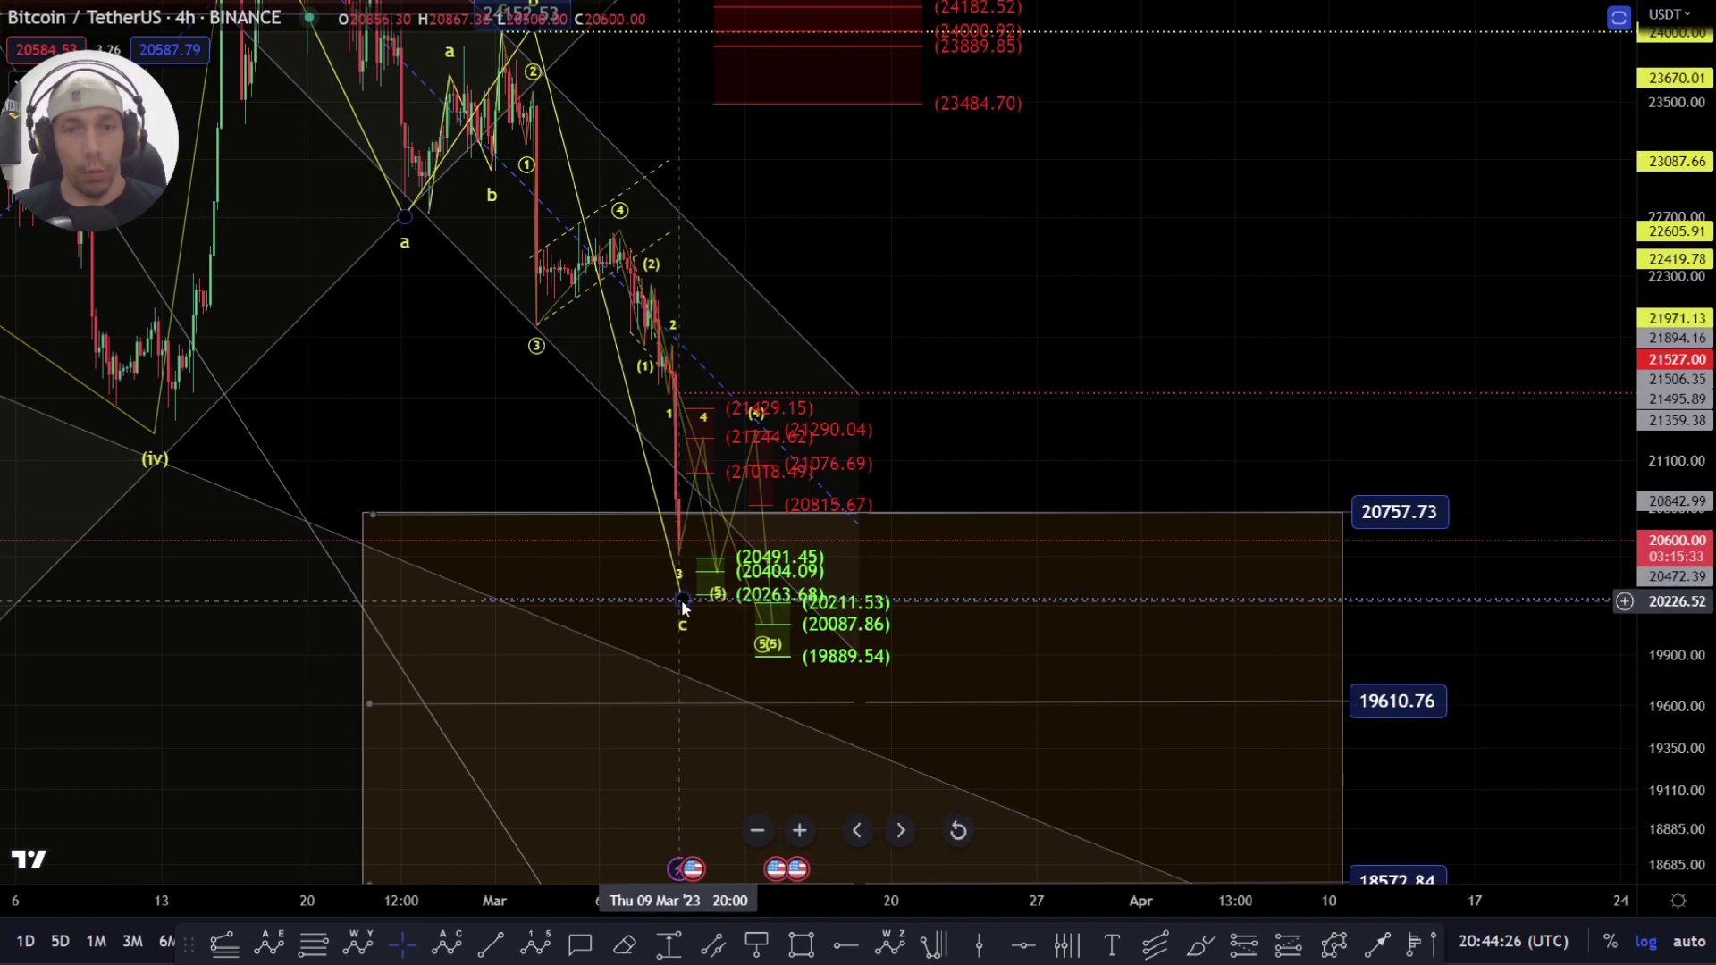
pyautogui.click(686, 640)
pyautogui.moveTo(686, 640); pyautogui.dragTo(685, 624)
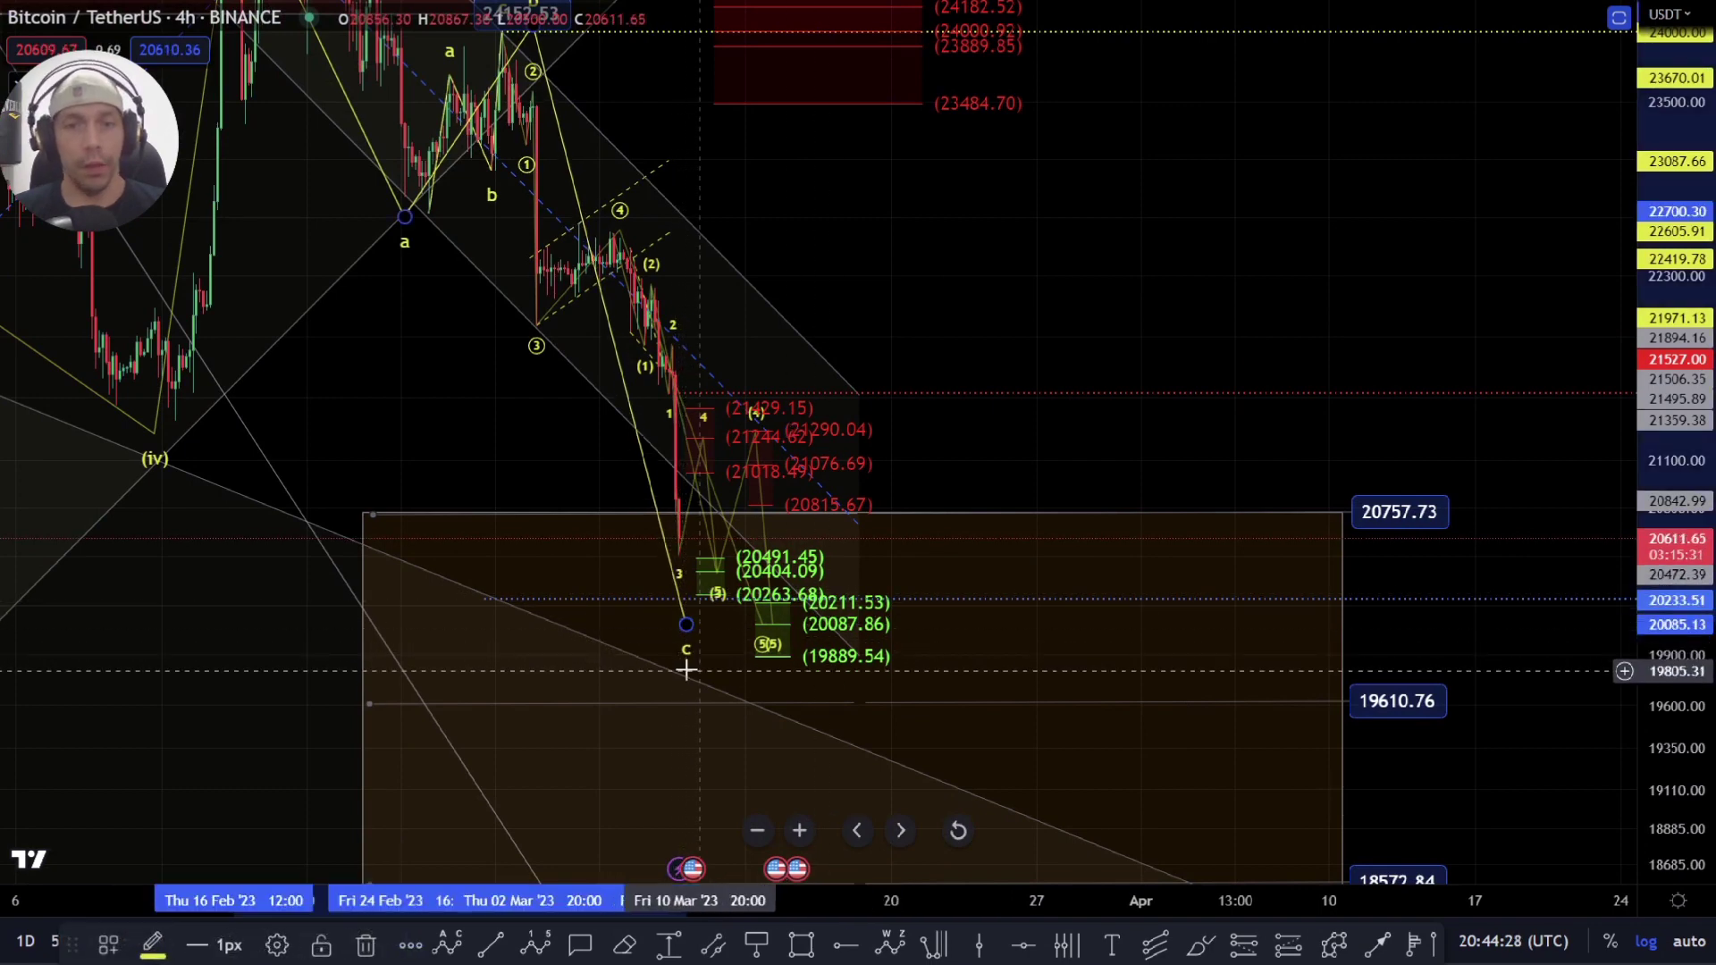
# Step: Zoom out and pan to bring the upper red target zones into view
pyautogui.scroll(5, 686, 670)
pyautogui.scroll(3, 1667, 608)
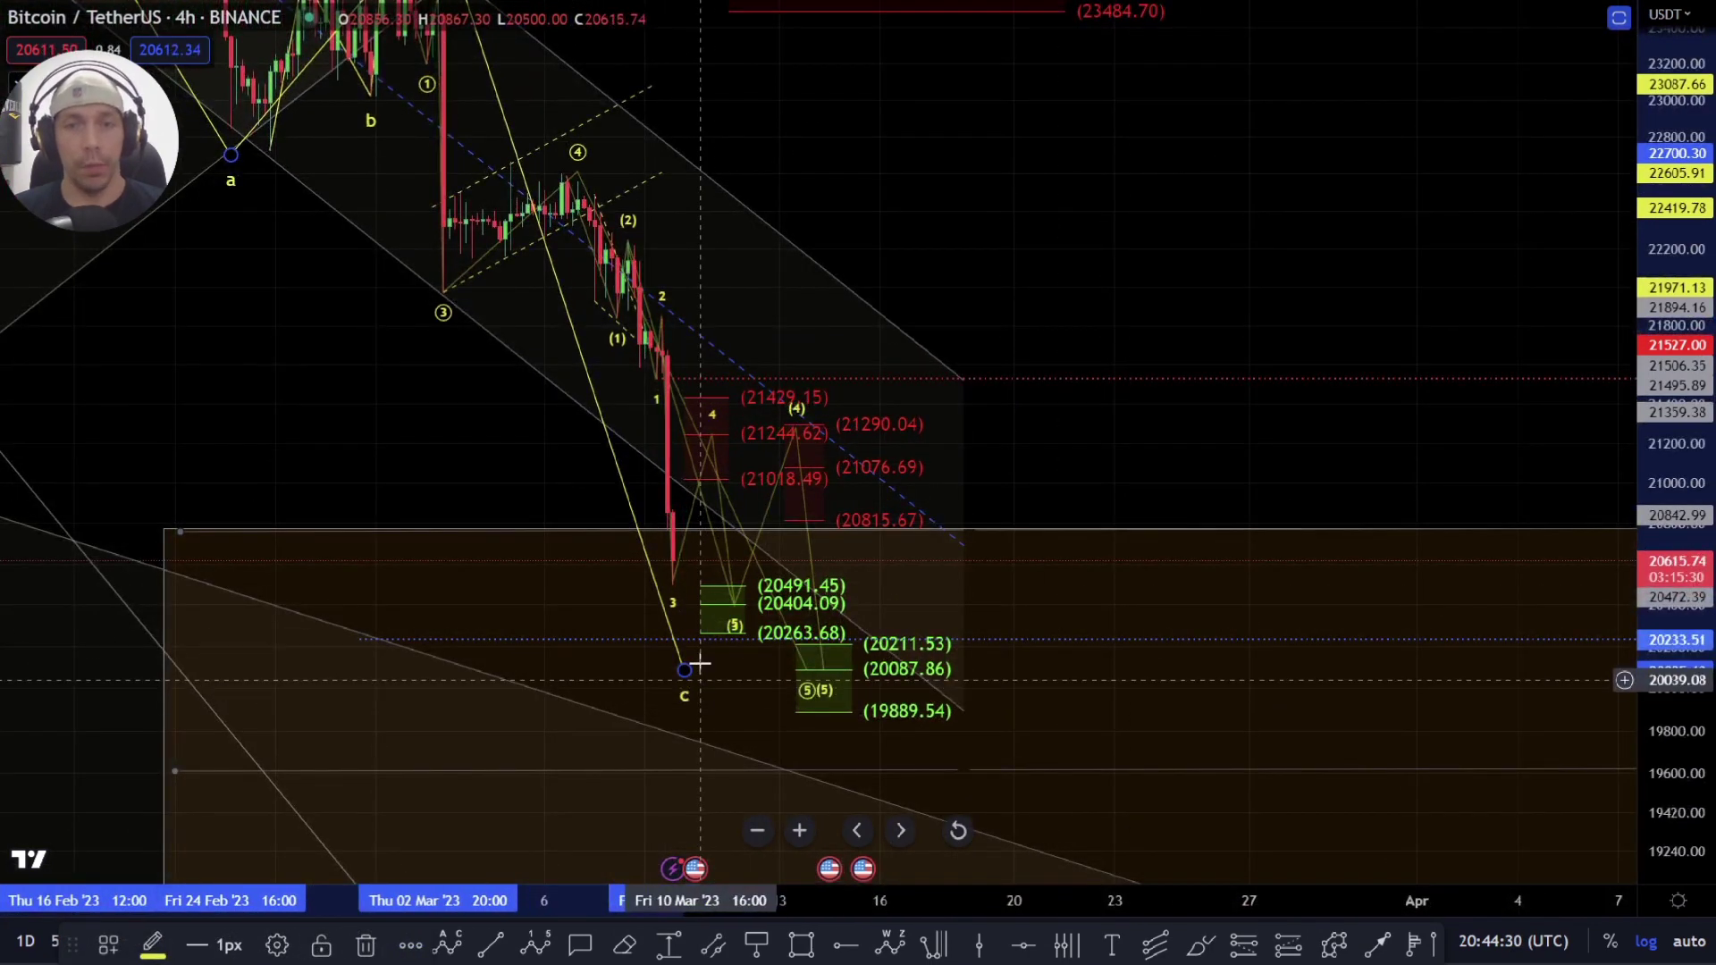
pyautogui.scroll(2, 679, 626)
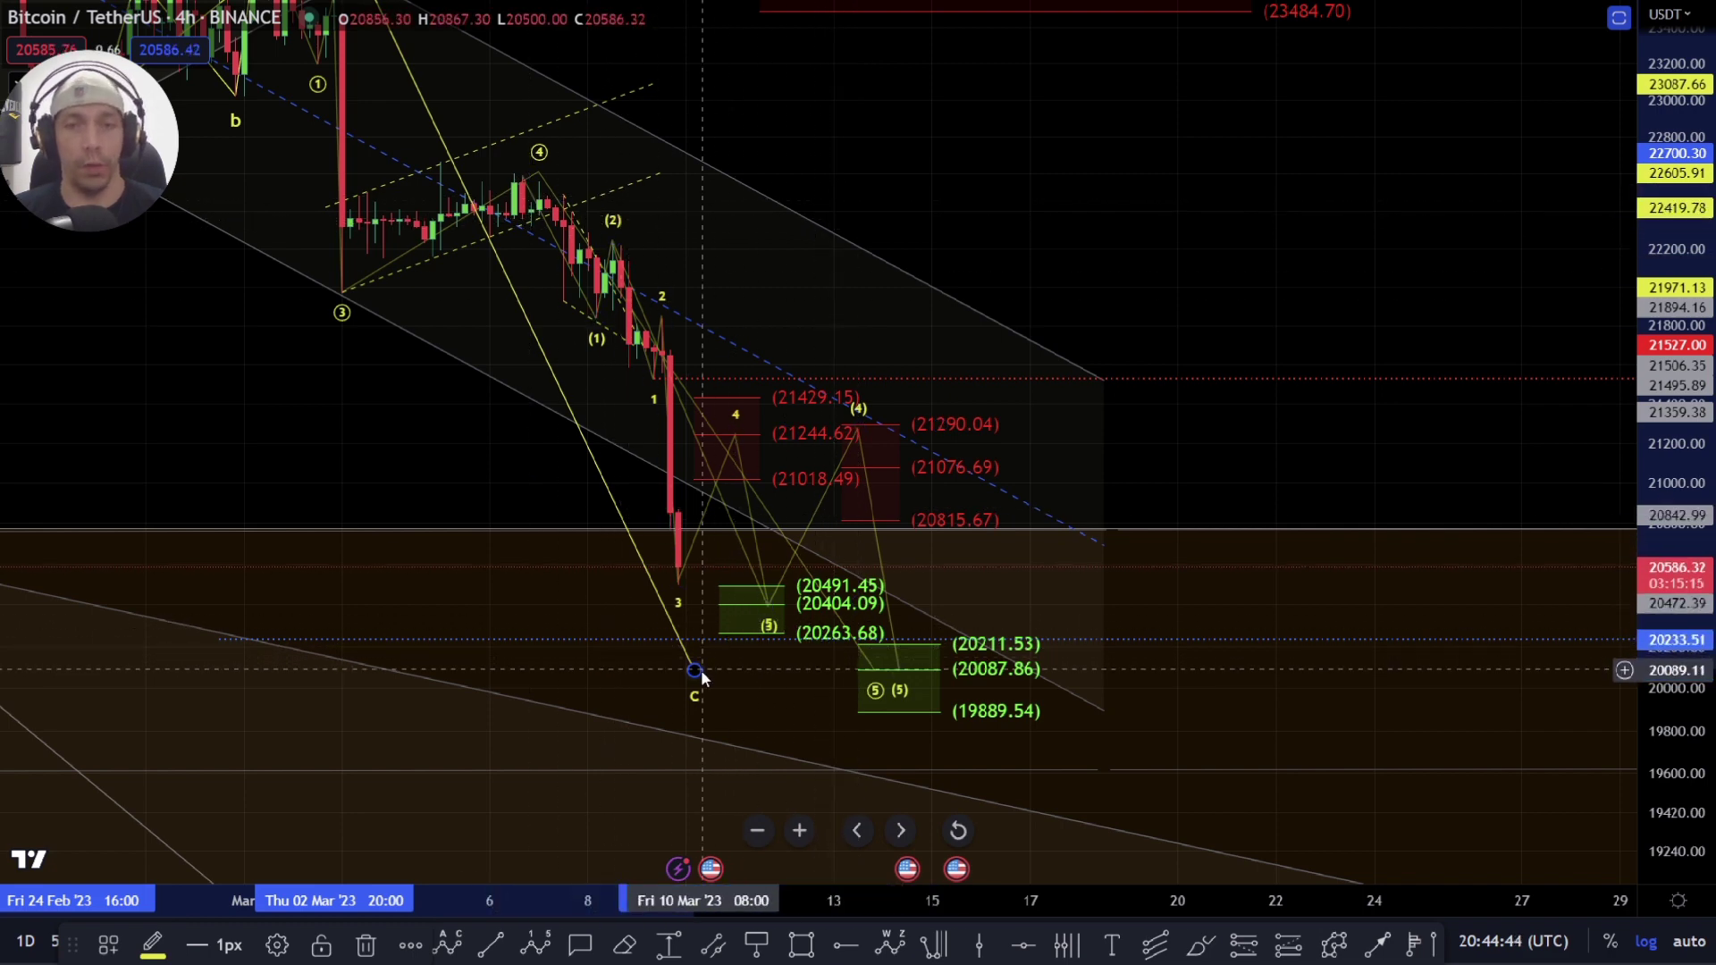
pyautogui.scroll(-3, 858, 683)
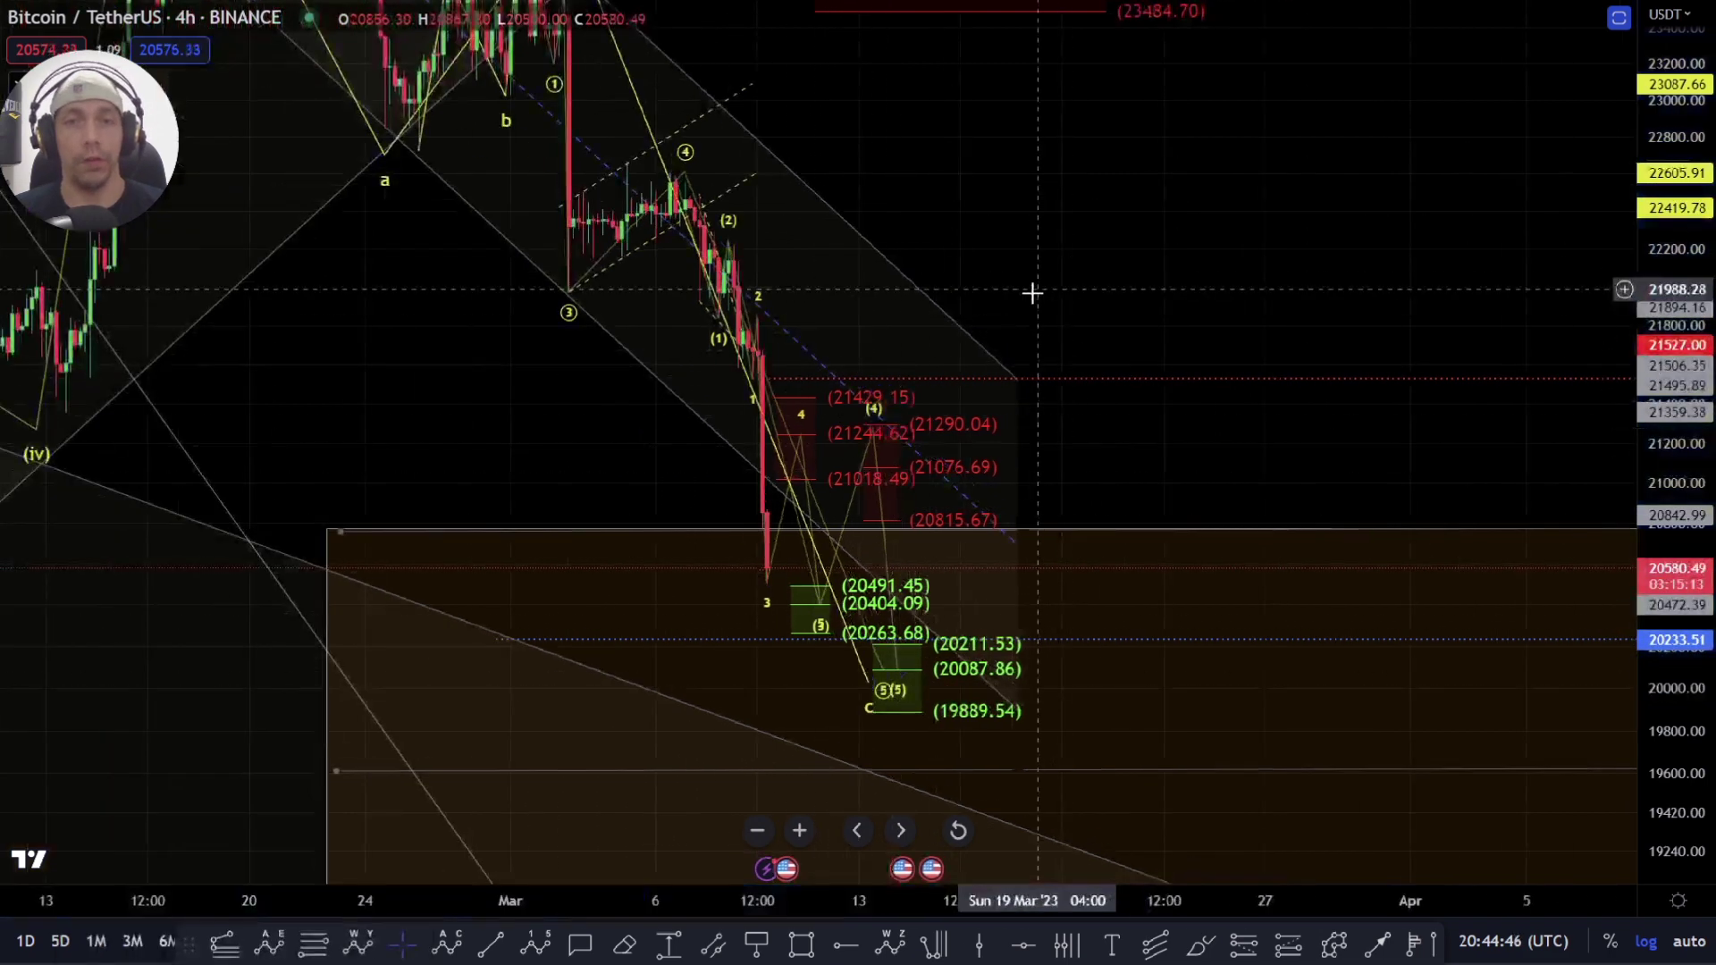
pyautogui.moveTo(1032, 293); pyautogui.dragTo(1007, 457)
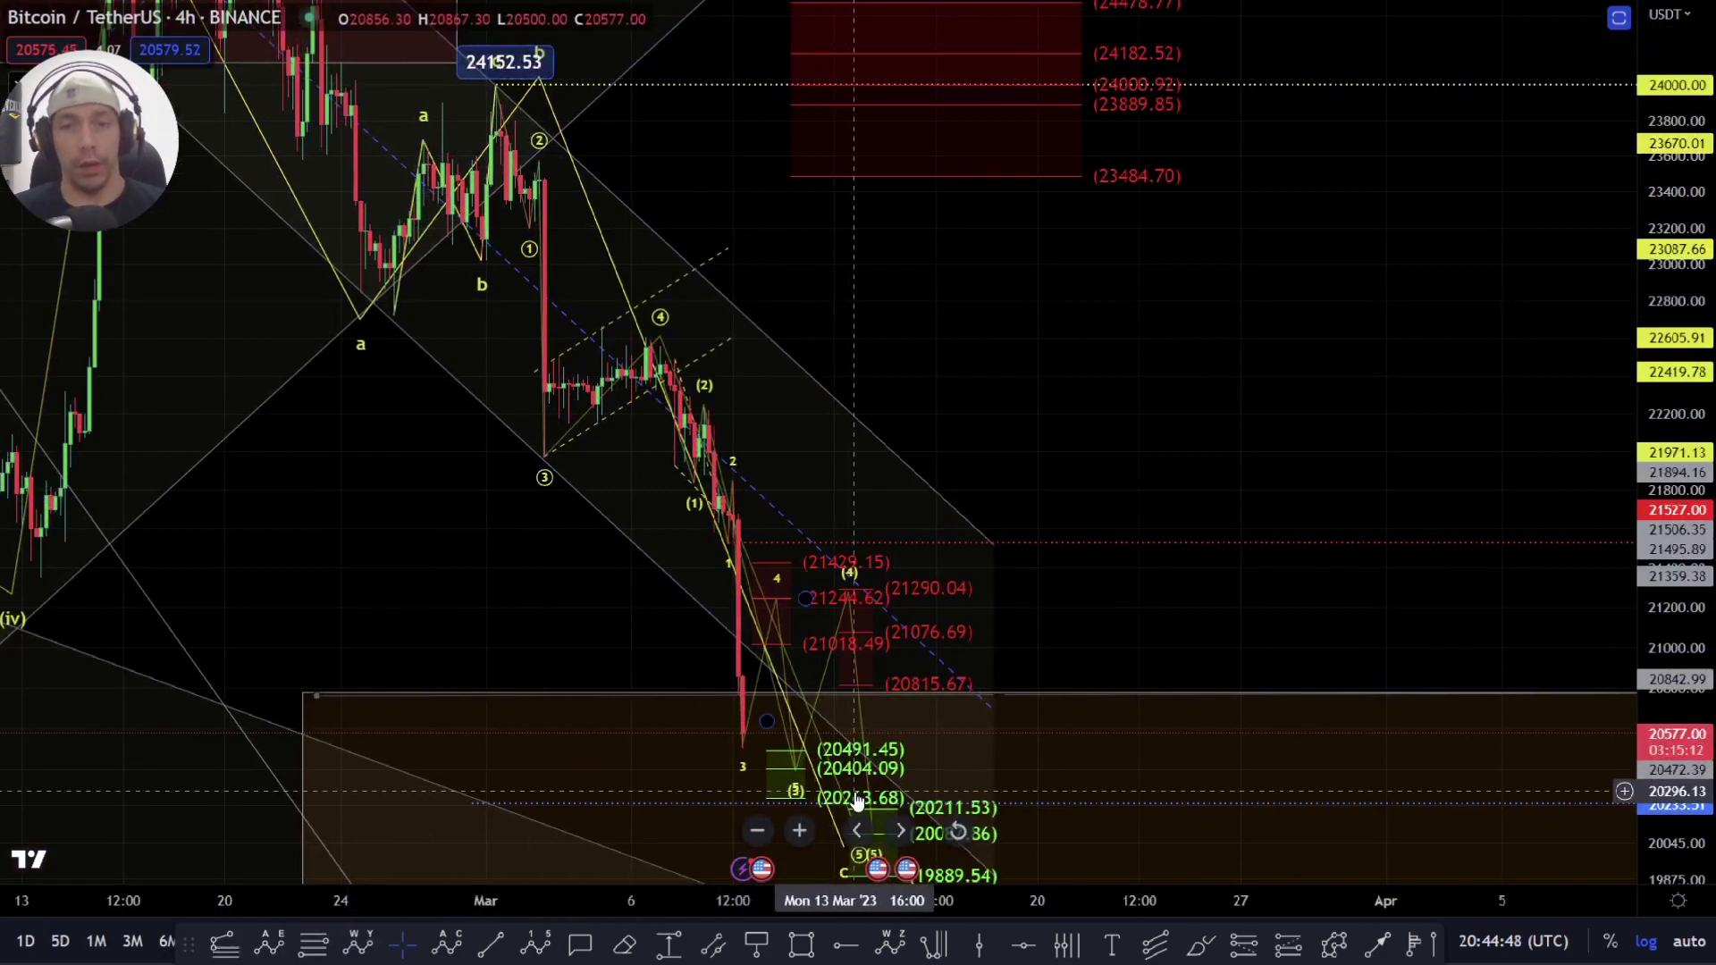
pyautogui.scroll(-3, 856, 800)
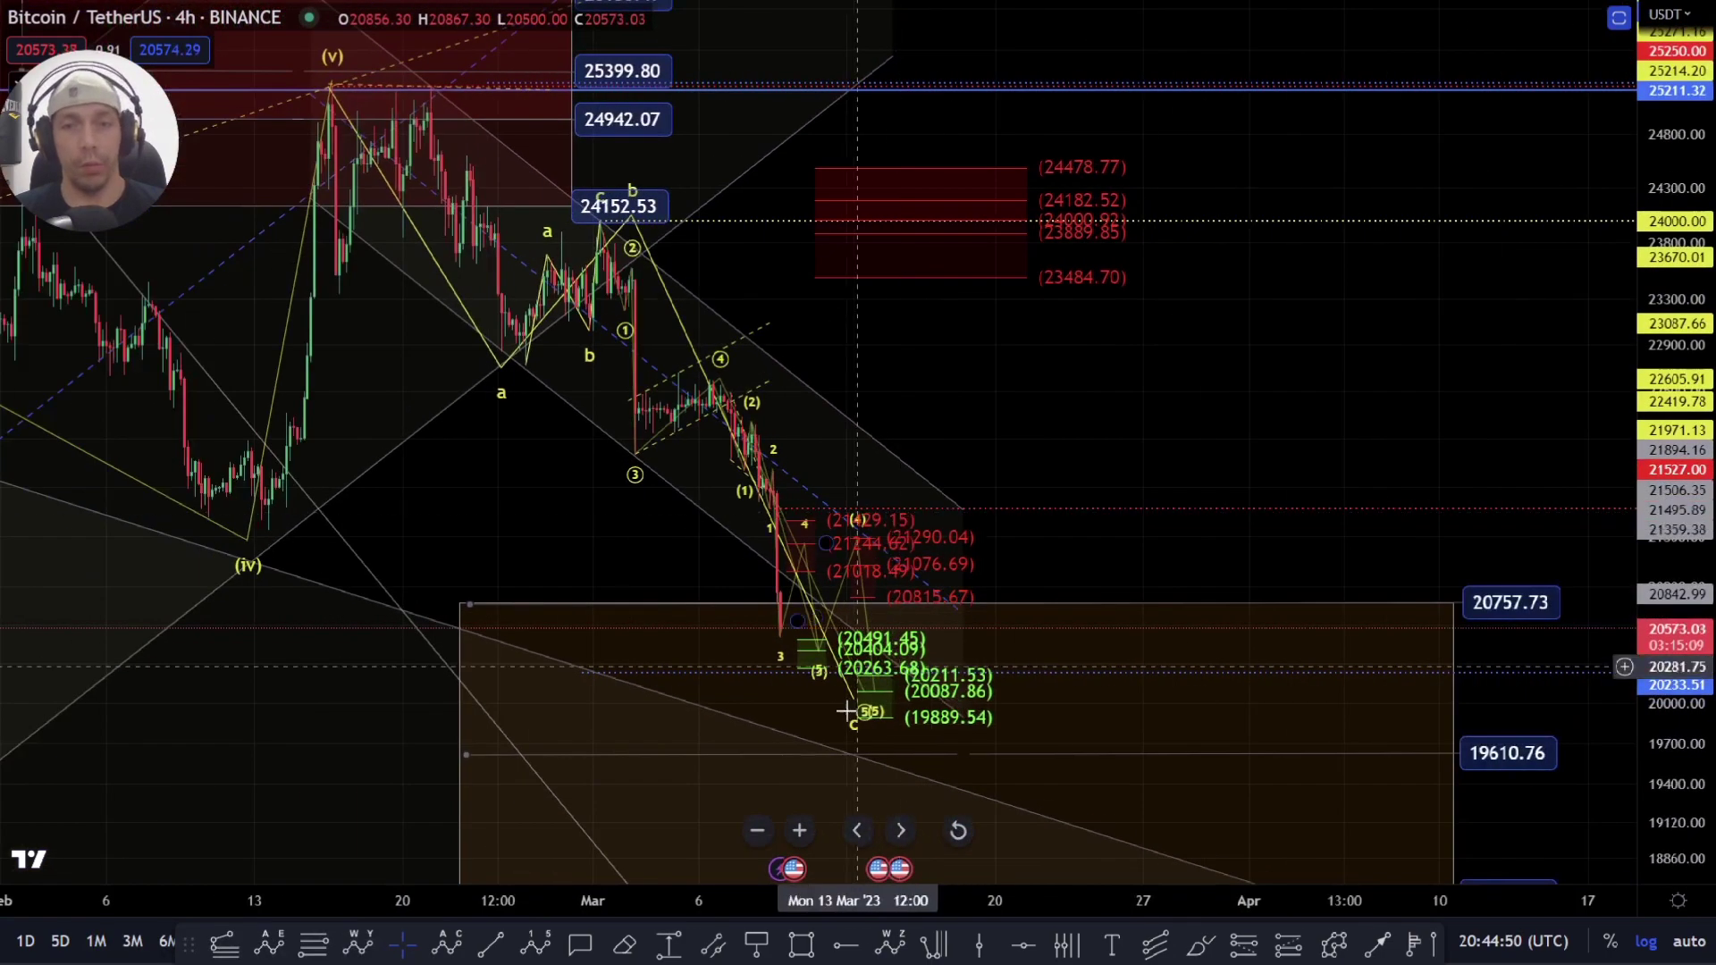
pyautogui.moveTo(1088, 503); pyautogui.dragTo(1069, 515)
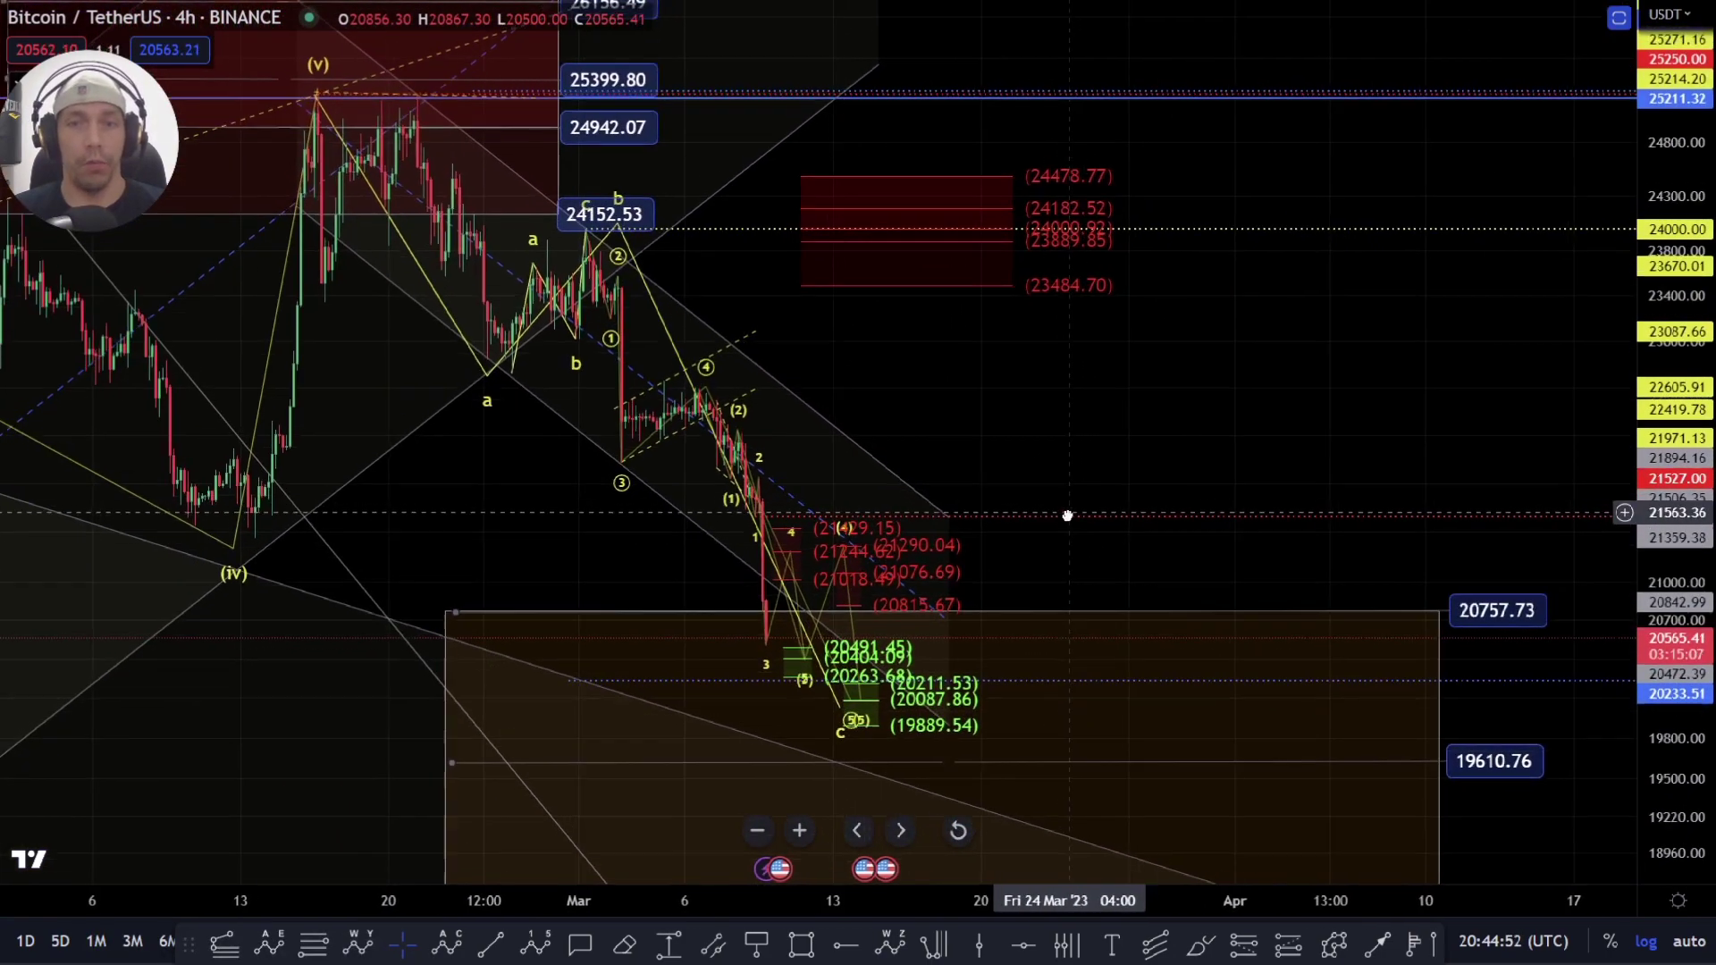
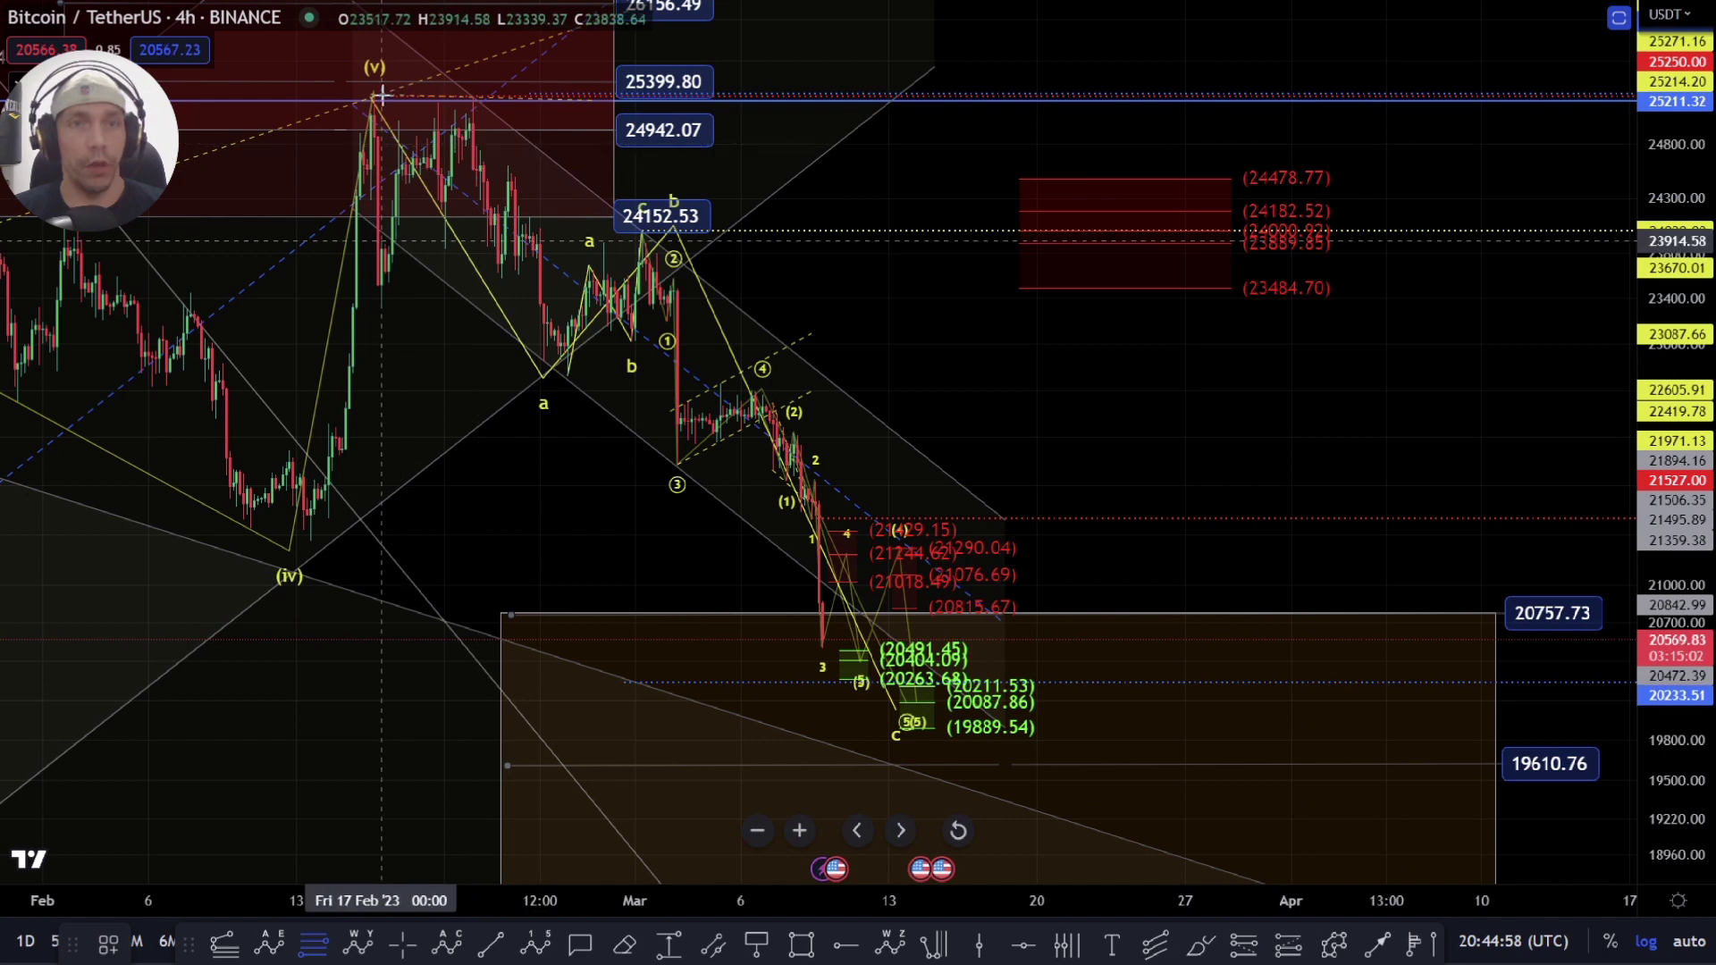
# Step: Draw a Fibonacci retracement from the (v) peak to the wave c low using the b/2 template
pyautogui.click(373, 96)
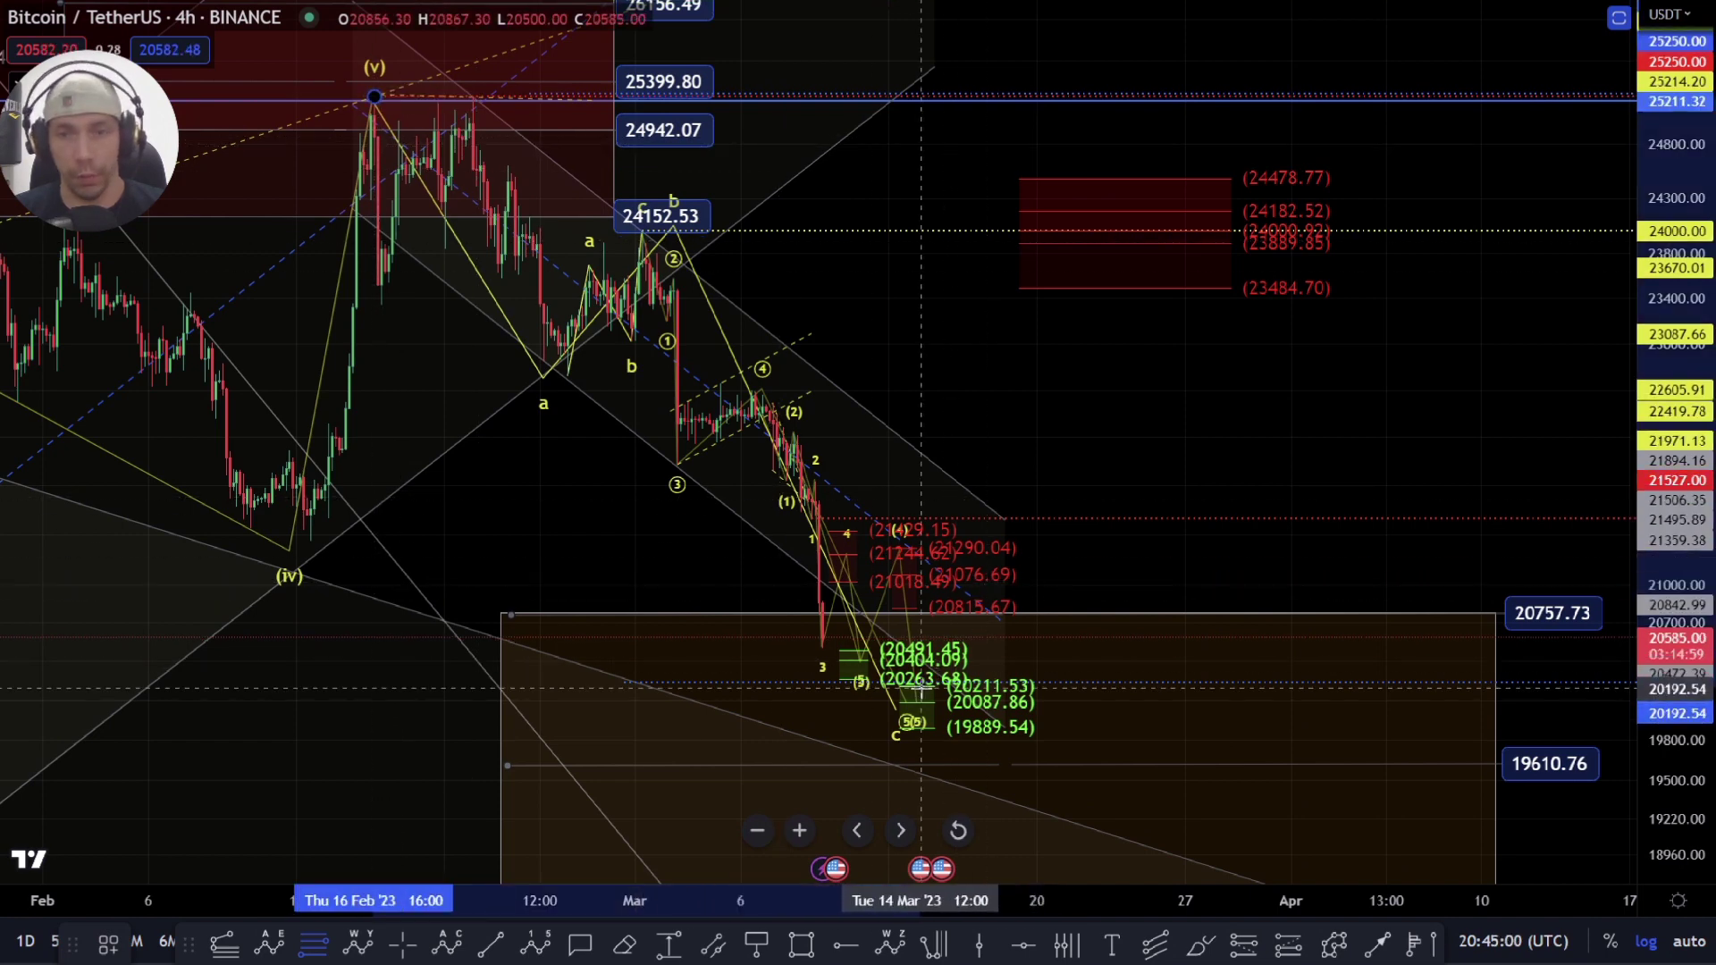
pyautogui.click(927, 702)
pyautogui.click(106, 940)
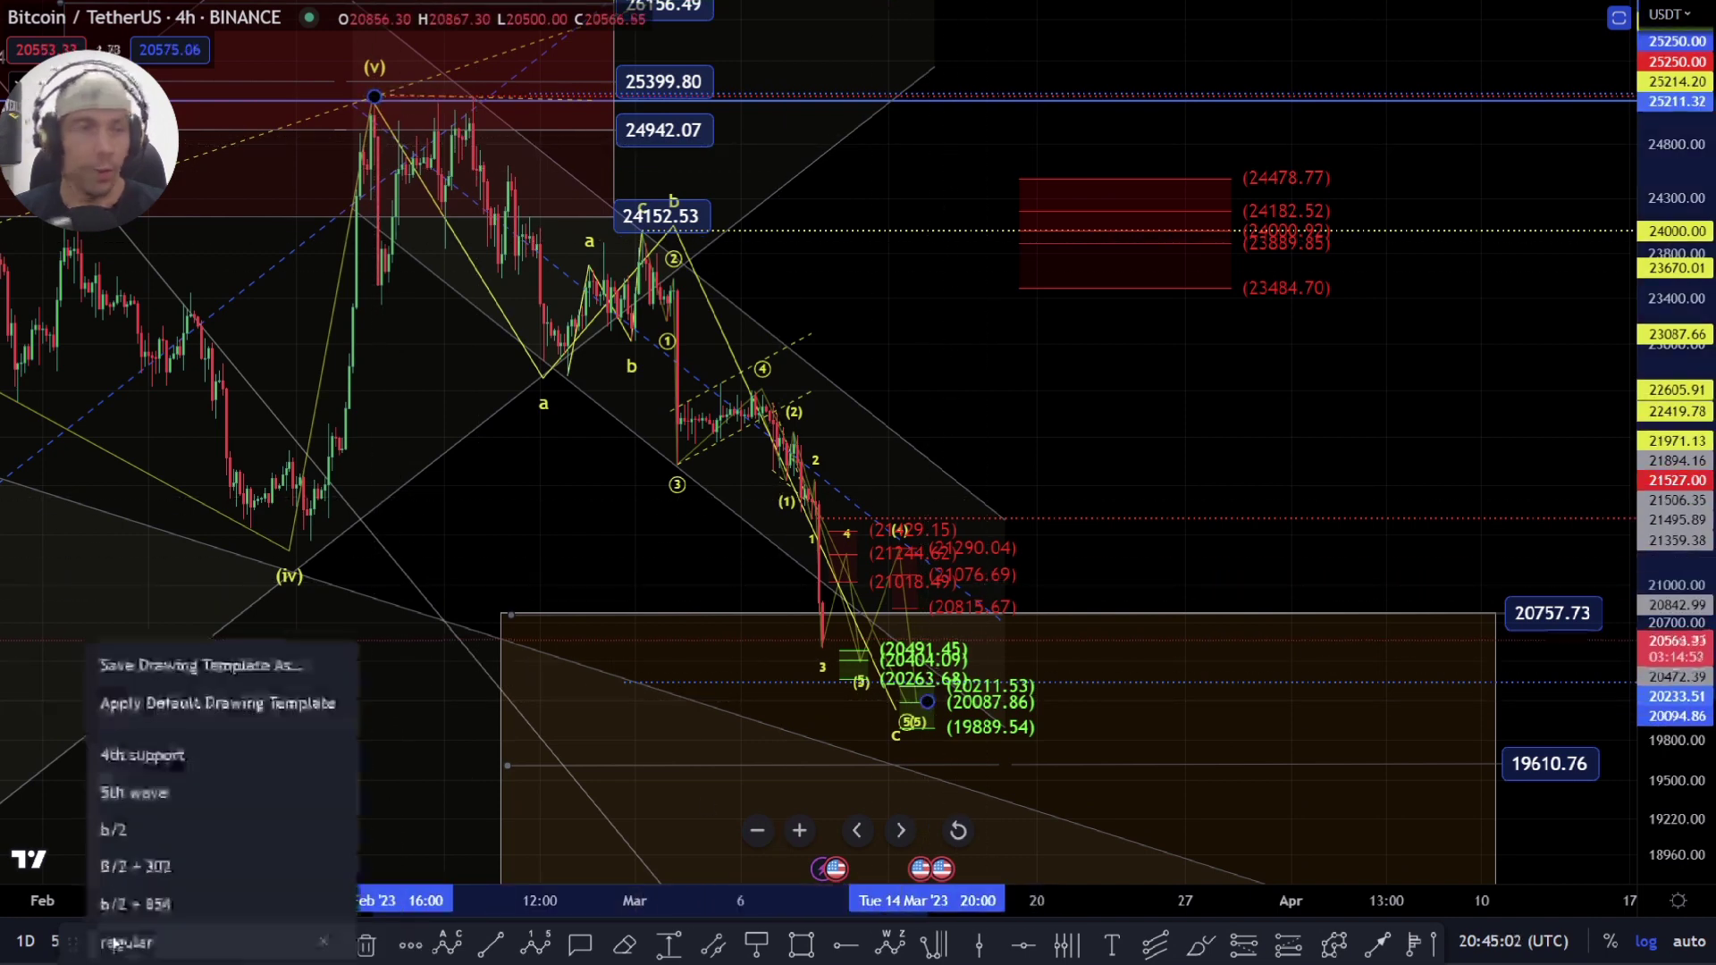
pyautogui.click(169, 830)
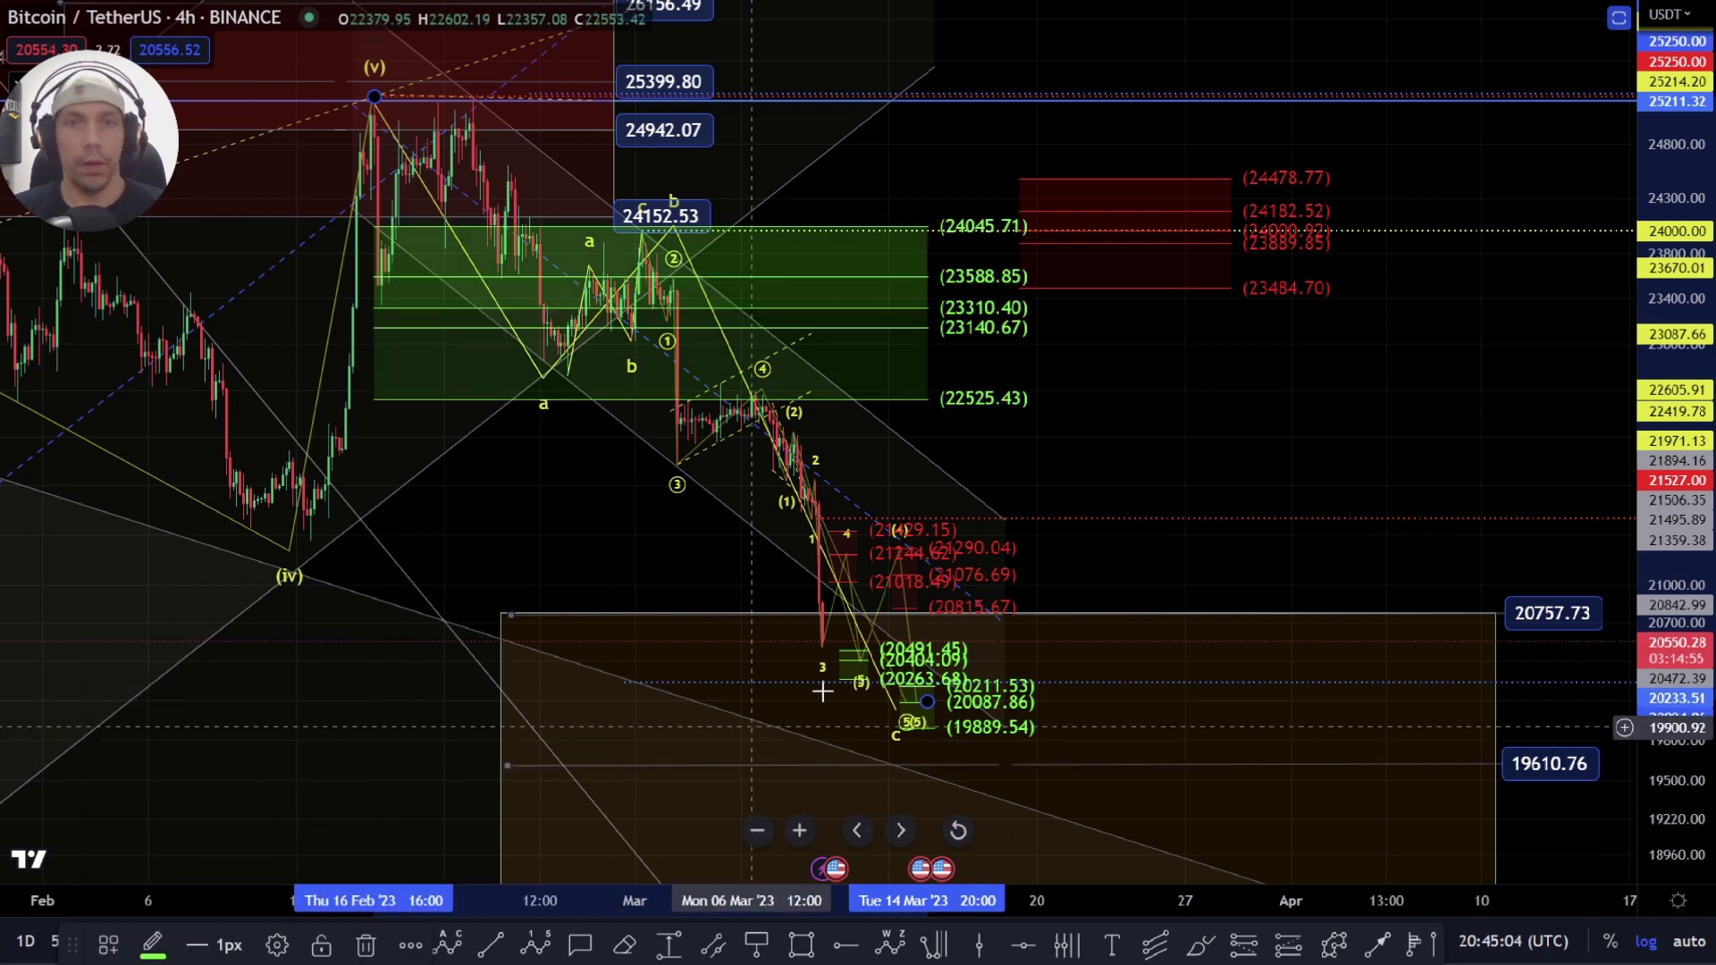
# Step: Shift the Fib box right of the latest candles and colour it red (24045.71–22525.43)
pyautogui.moveTo(874, 342)
pyautogui.mouseDown()
pyautogui.moveTo(1522, 340)
pyautogui.moveTo(1472, 343)
pyautogui.mouseUp()
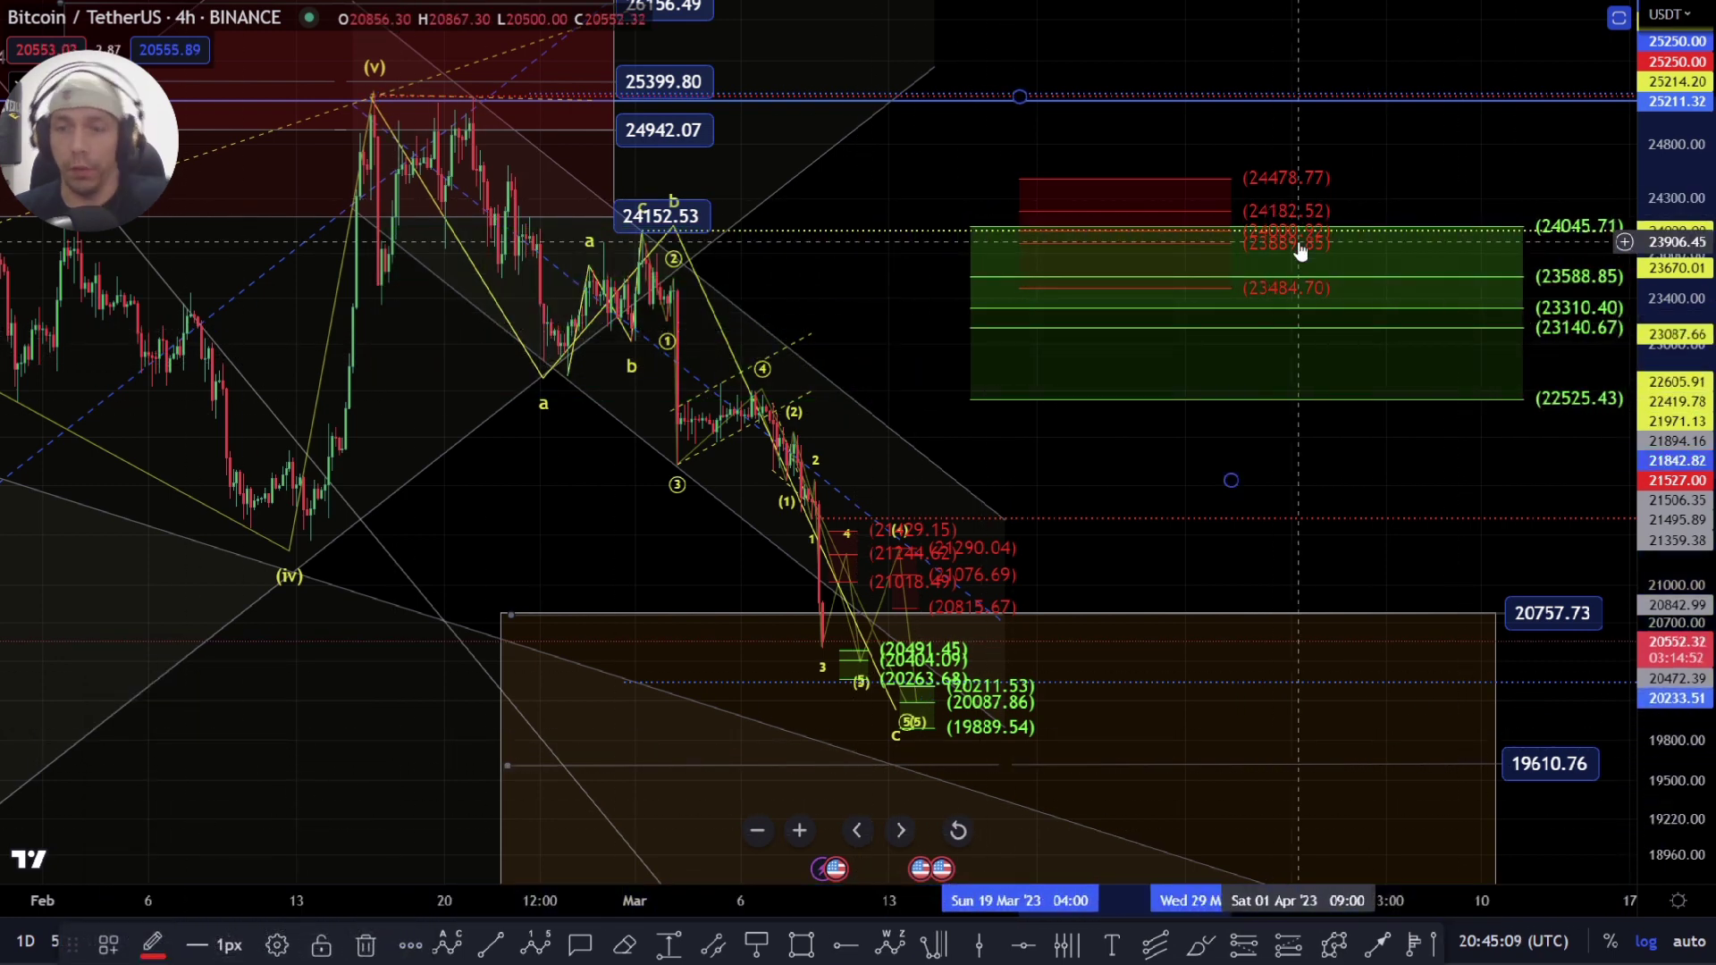
pyautogui.click(152, 946)
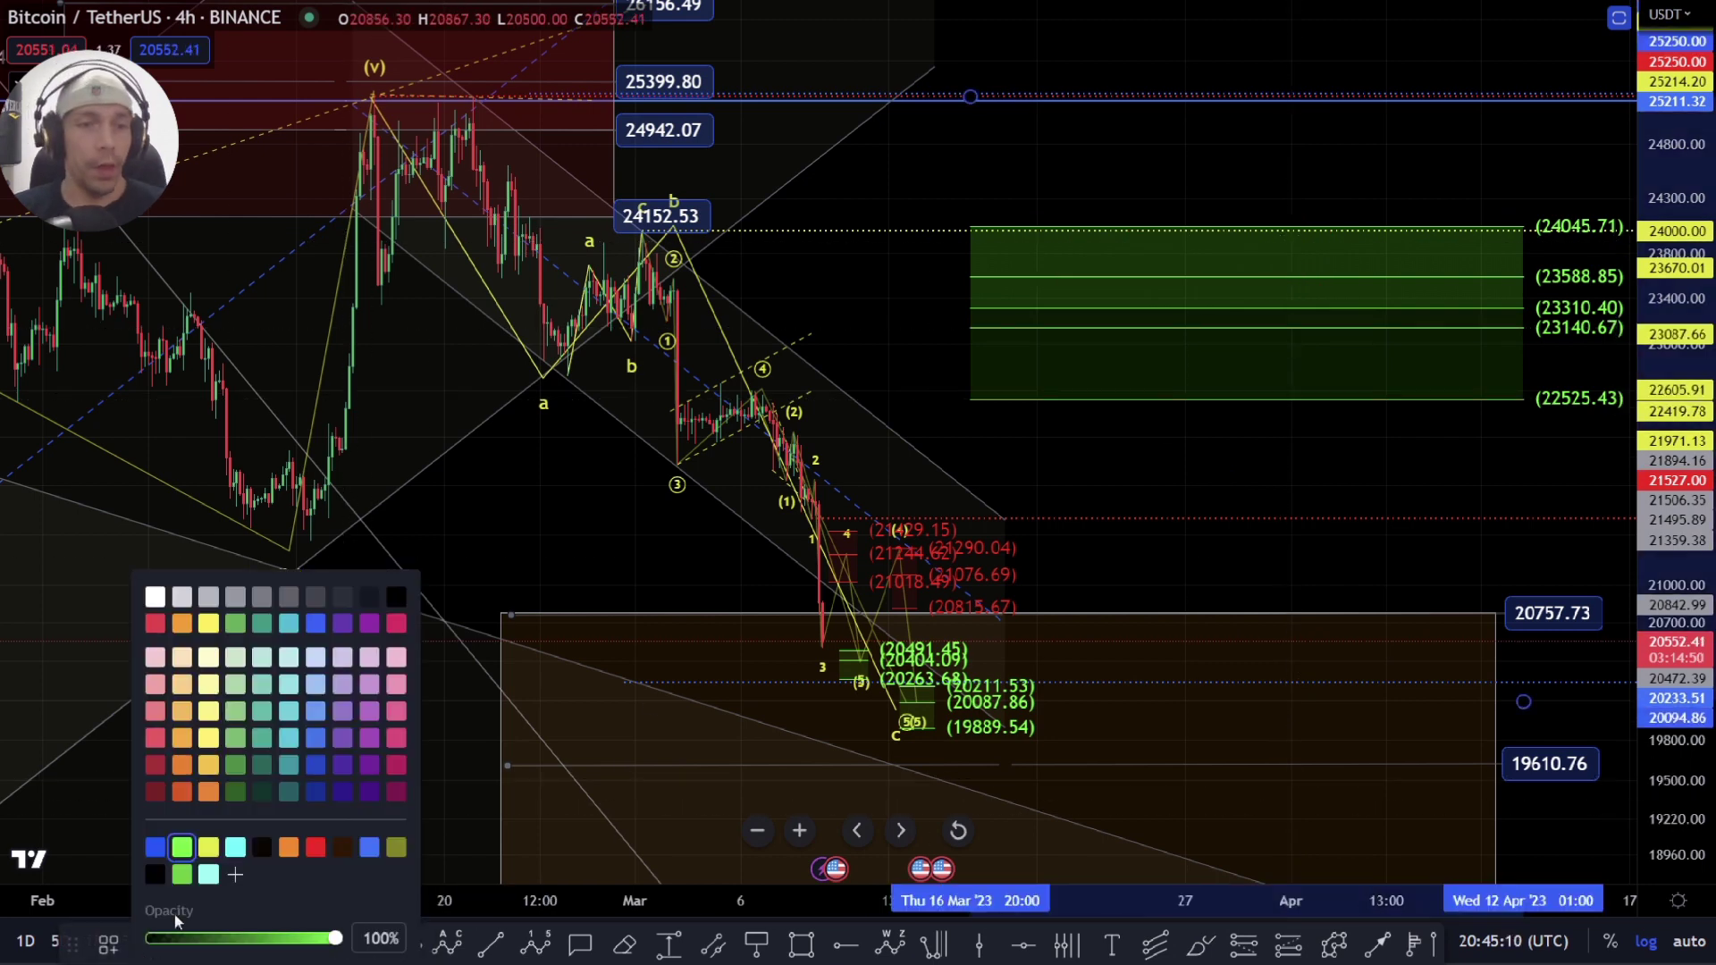
pyautogui.click(317, 849)
pyautogui.click(1225, 431)
pyautogui.moveTo(1230, 425)
pyautogui.mouseDown()
pyautogui.moveTo(1015, 420)
pyautogui.moveTo(979, 404)
pyautogui.mouseUp()
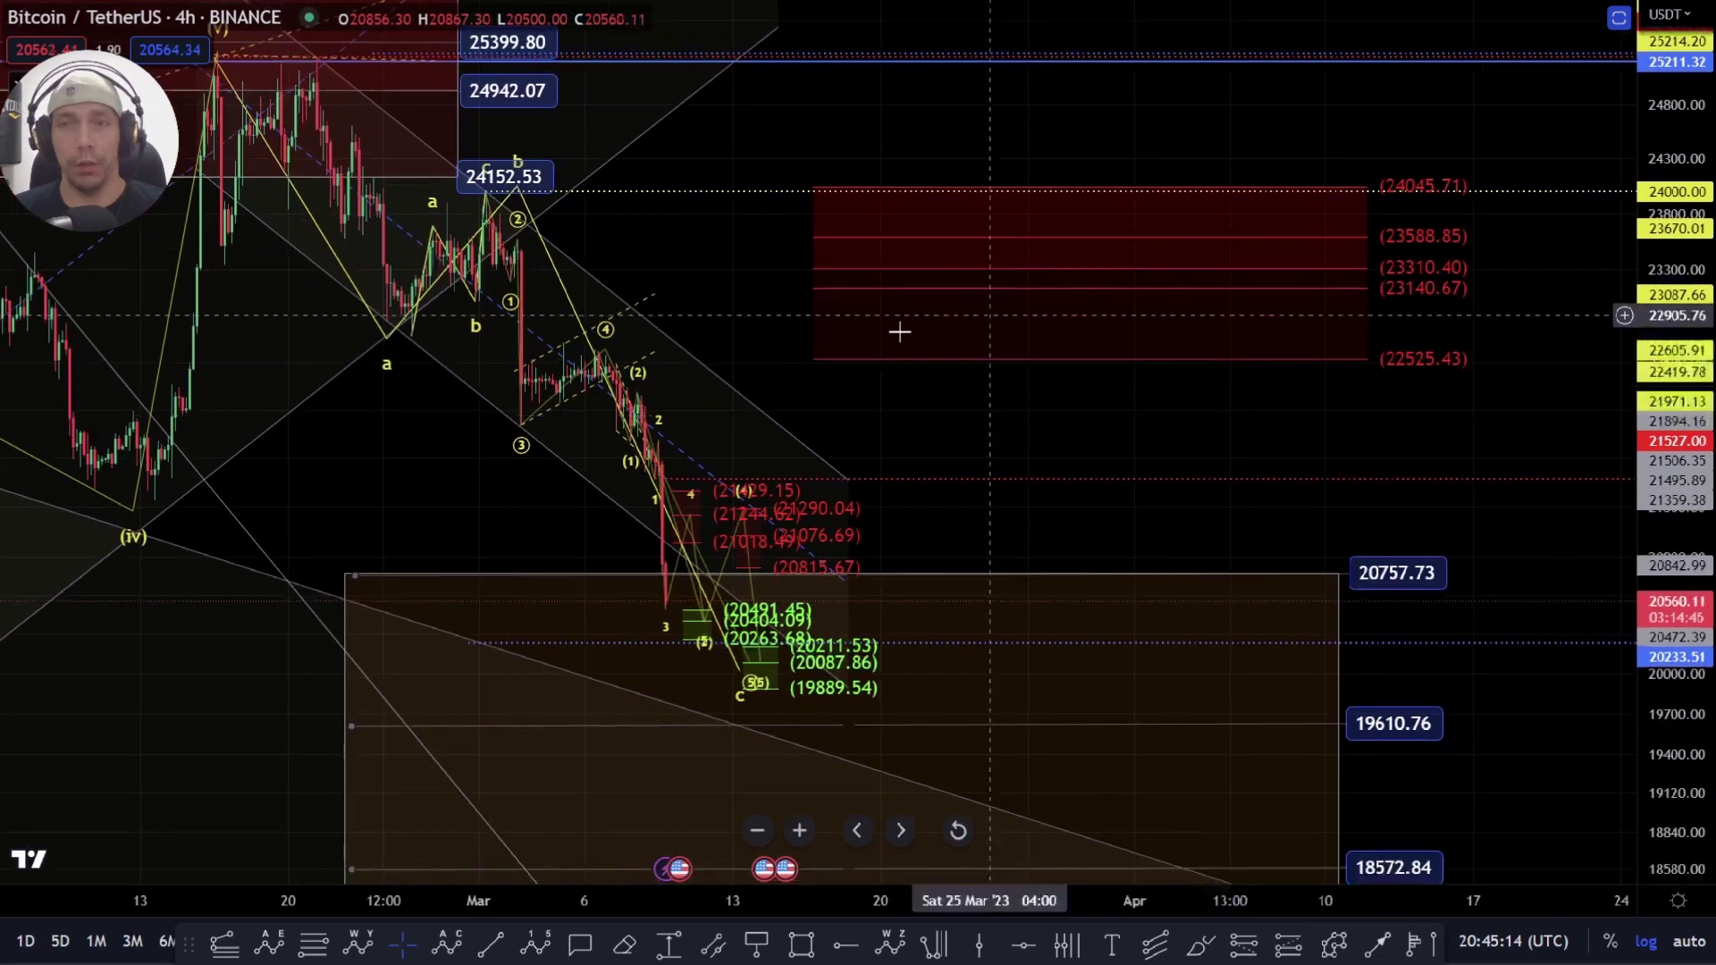
# Step: Sketch trial brush paths of the projected down-up-down waves and discard them
pyautogui.click(1199, 945)
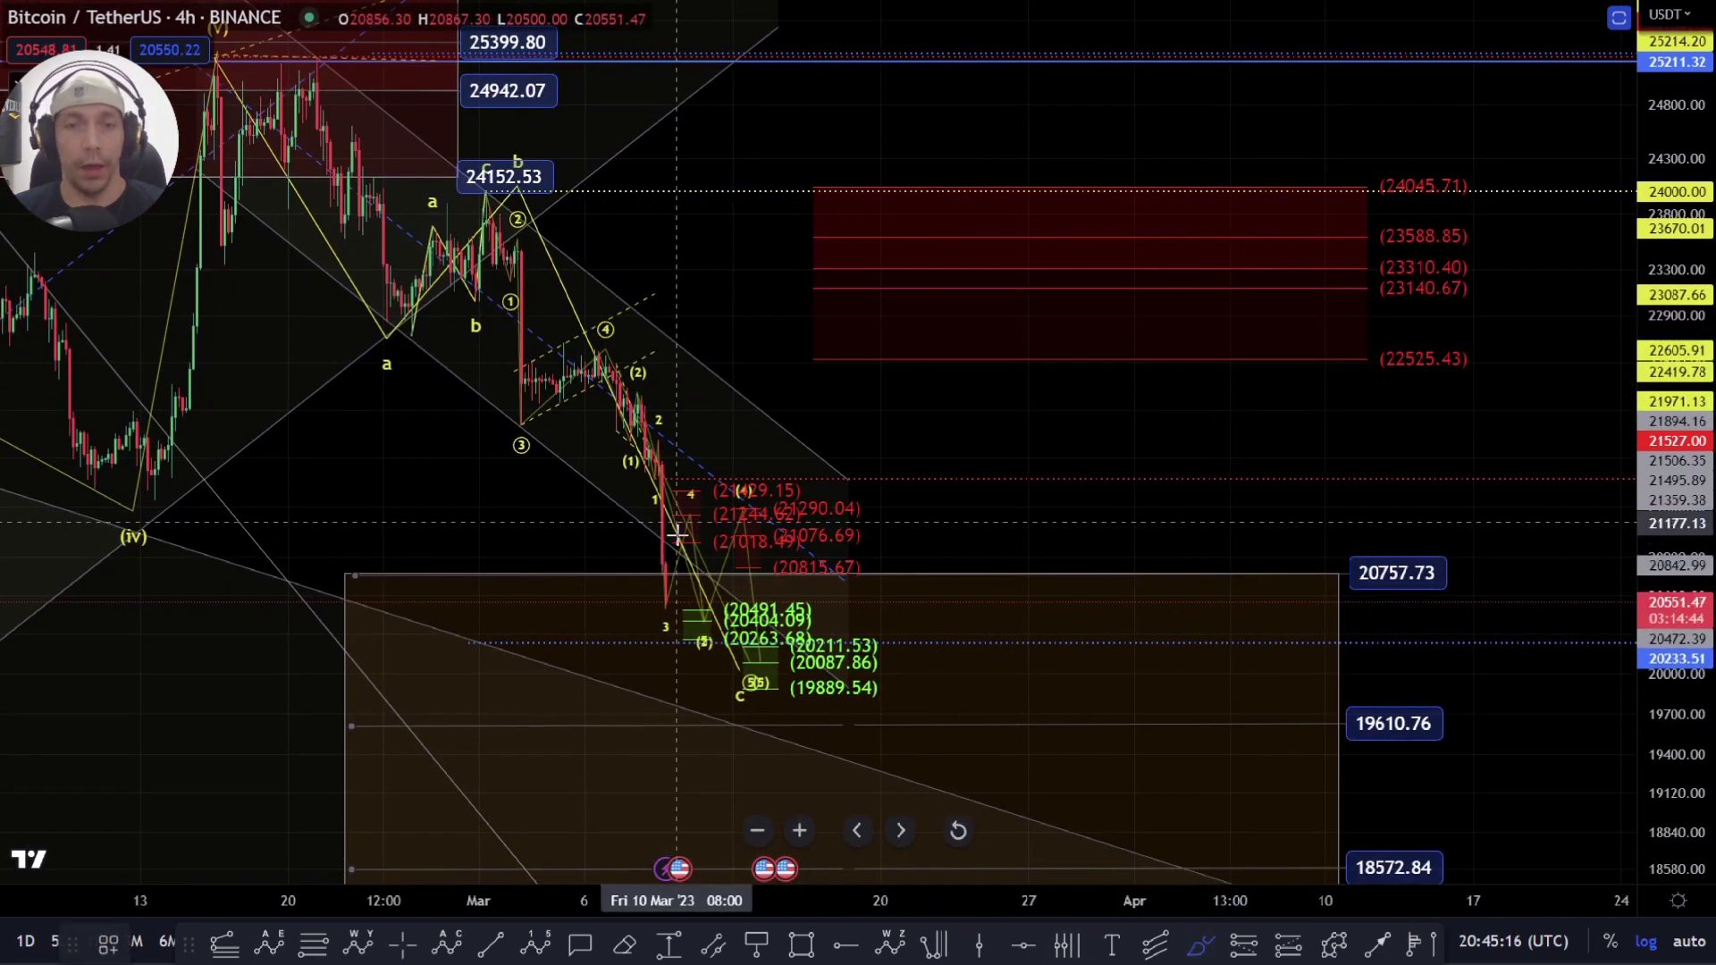
pyautogui.moveTo(205, 103)
pyautogui.mouseDown()
pyautogui.moveTo(277, 223)
pyautogui.moveTo(451, 228)
pyautogui.moveTo(585, 271)
pyautogui.moveTo(767, 633)
pyautogui.mouseUp()
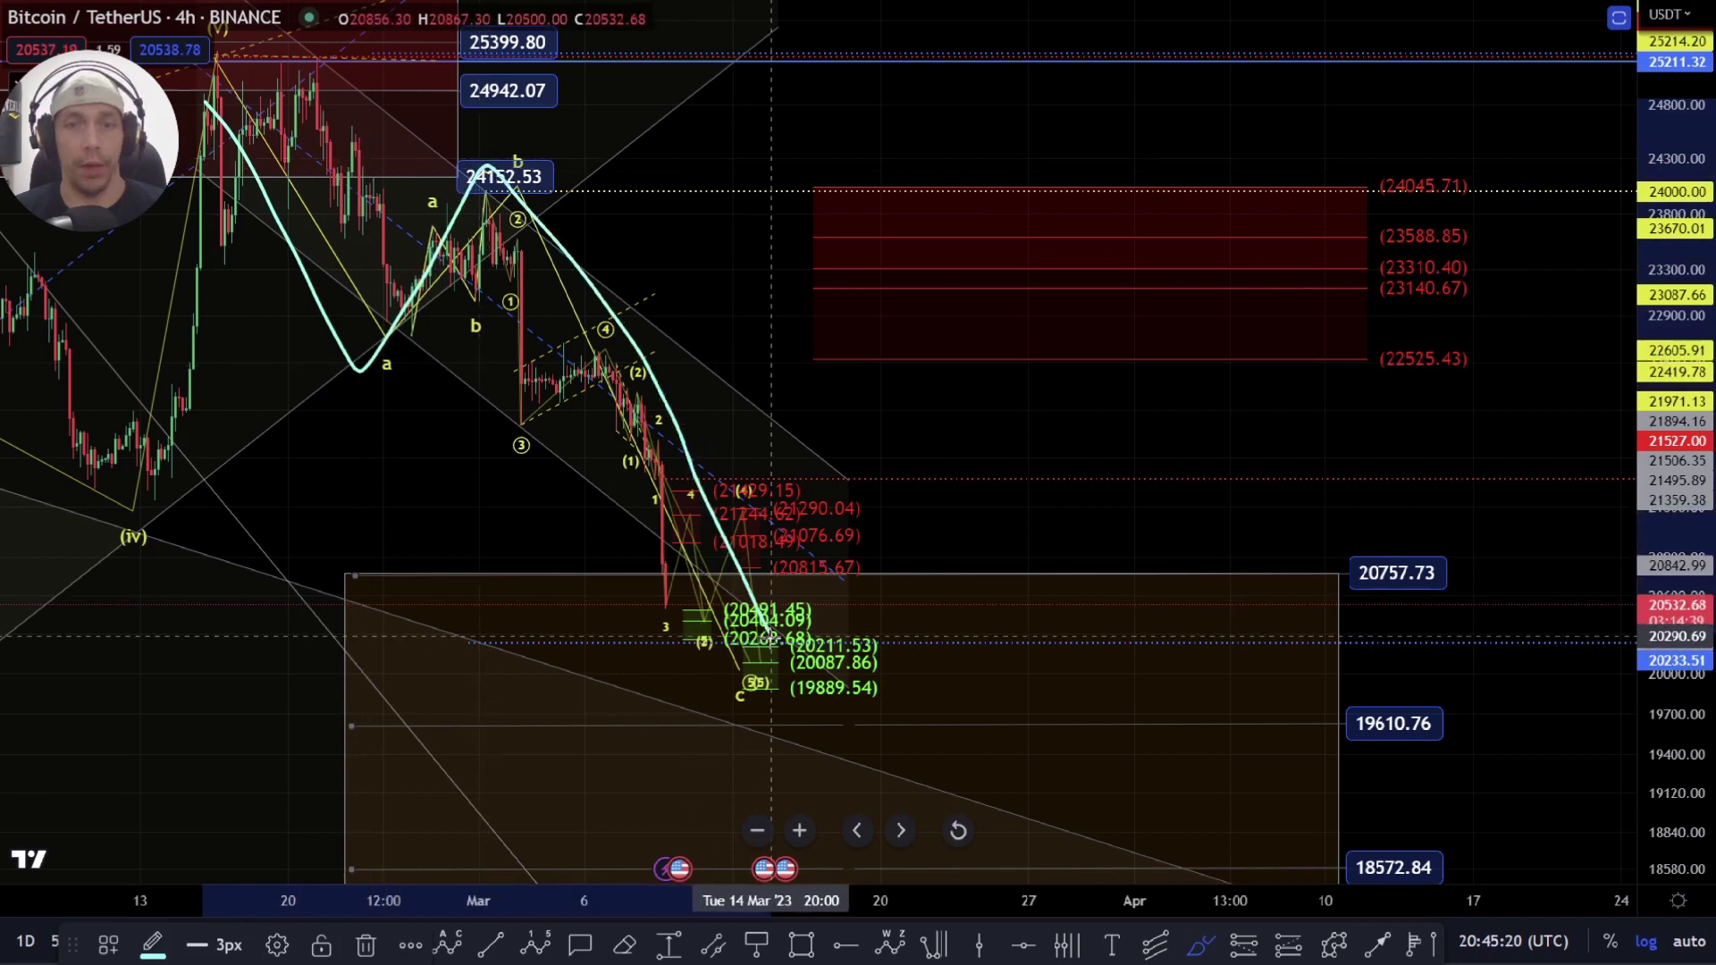
pyautogui.press('Delete')
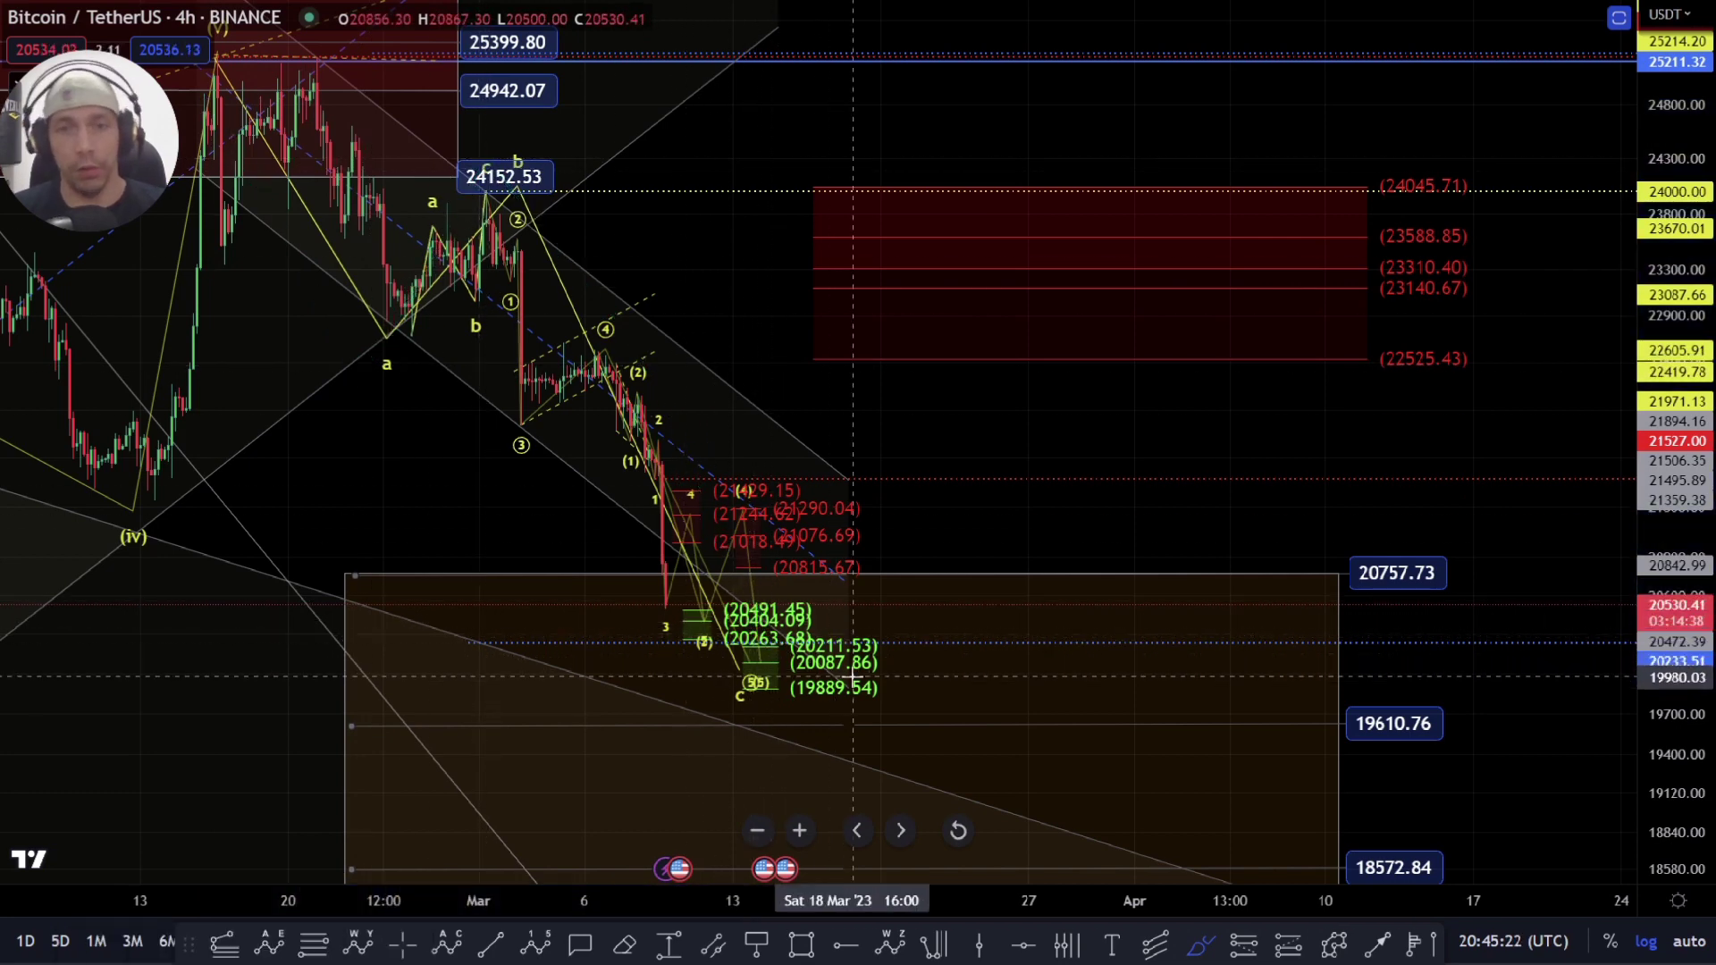
pyautogui.moveTo(250, 70)
pyautogui.mouseDown()
pyautogui.moveTo(384, 364)
pyautogui.moveTo(773, 731)
pyautogui.mouseUp()
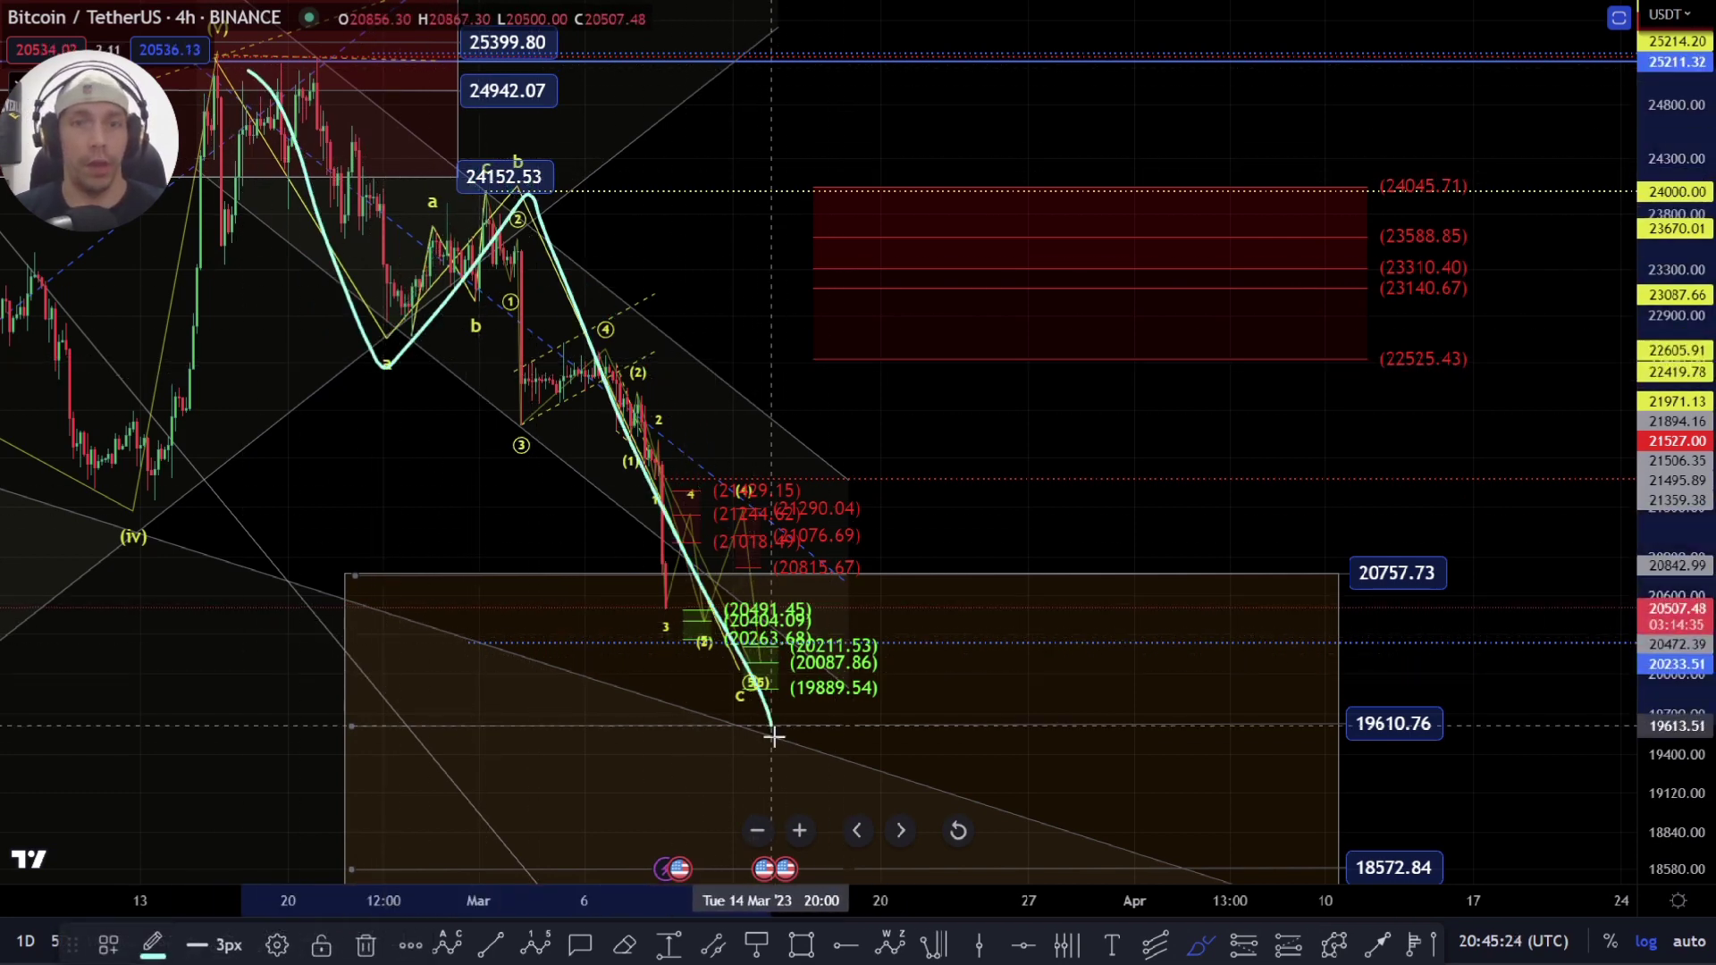
pyautogui.press('Escape')
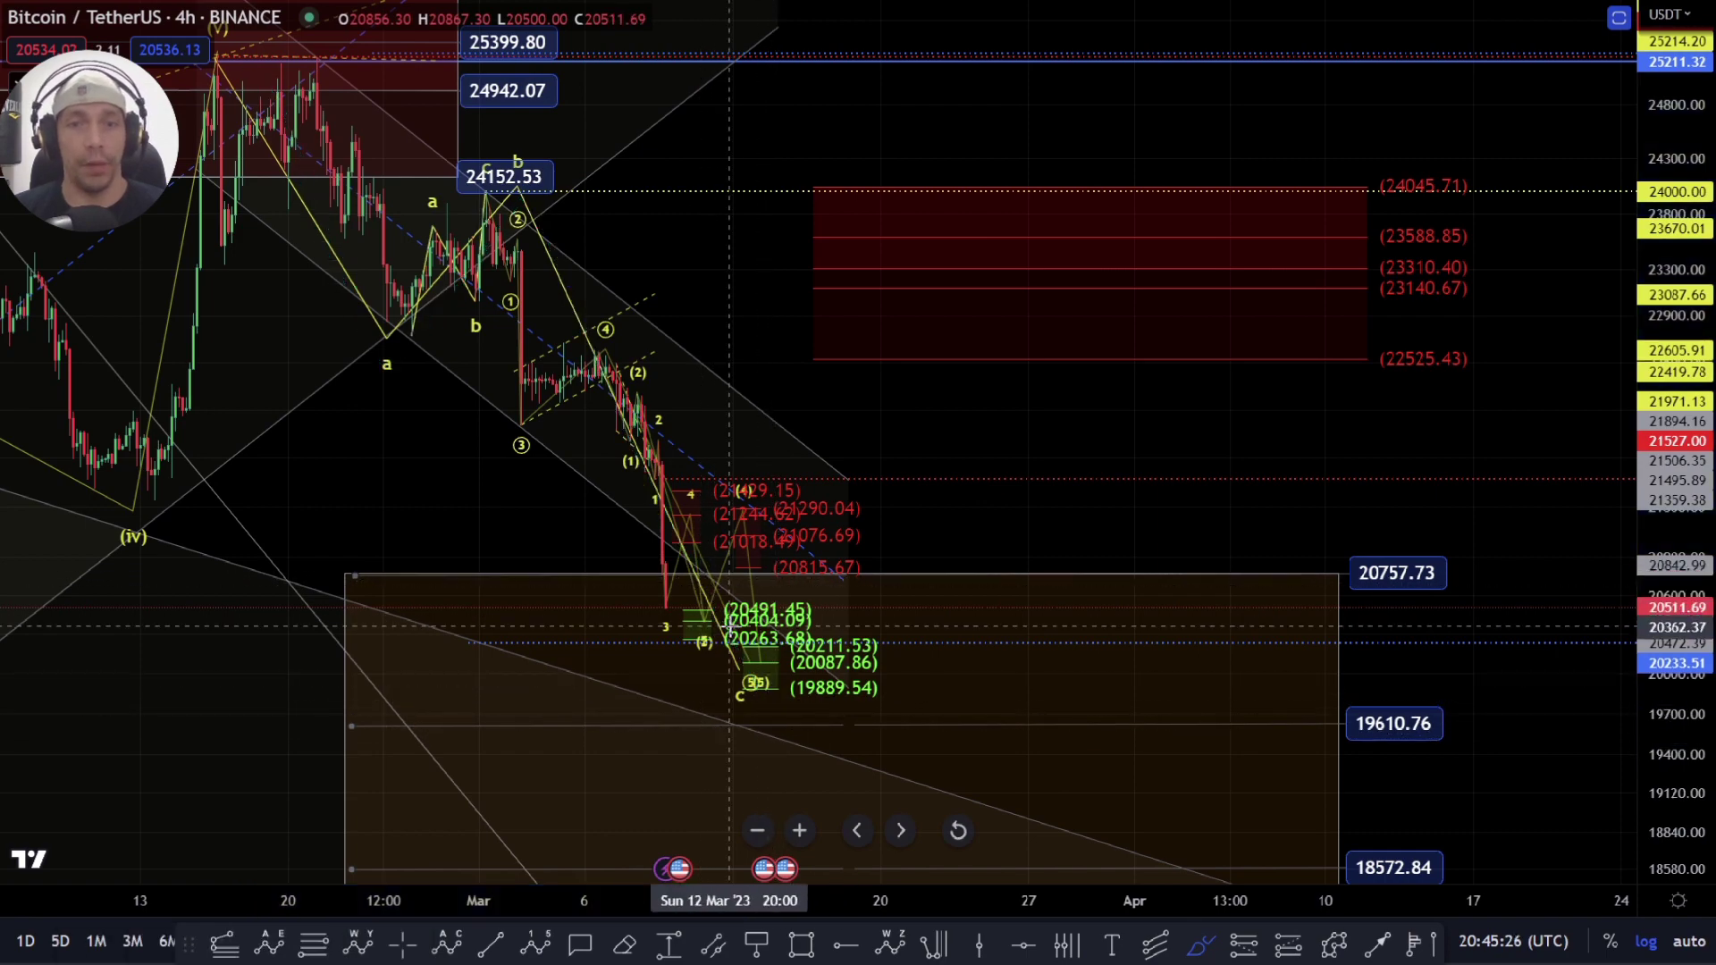
# Step: Review earlier price history, then draw and remove a trial brush line from (v) down to c
pyautogui.scroll(-5, 700, 623)
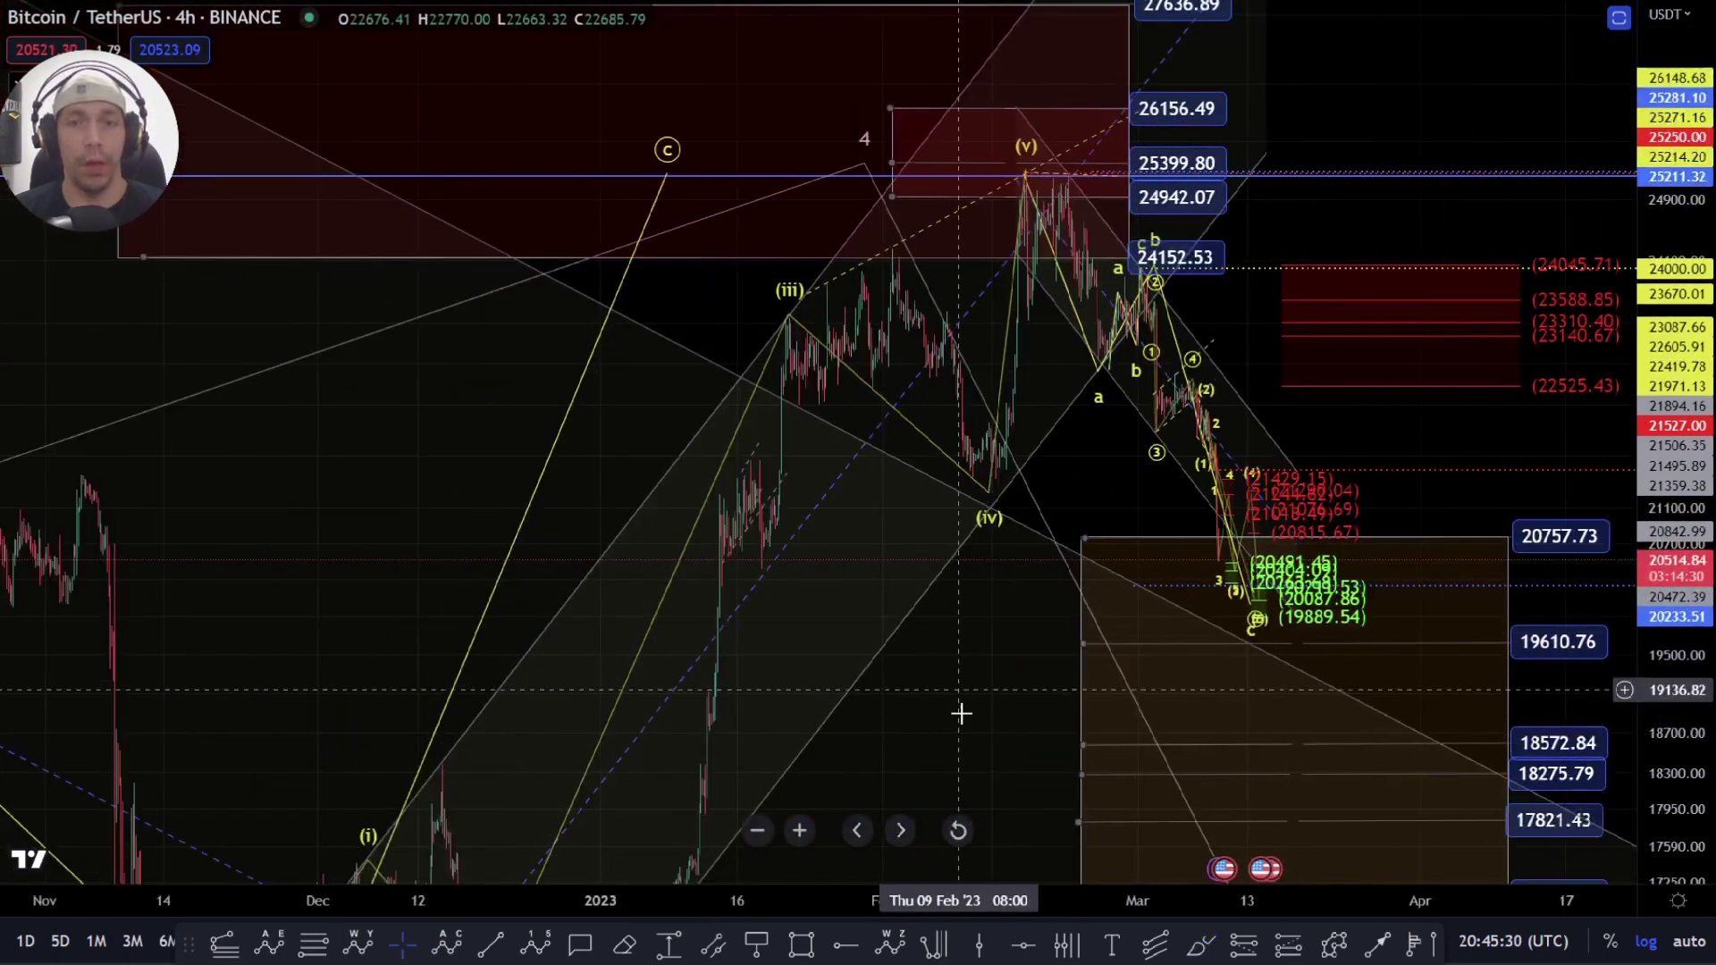
pyautogui.moveTo(966, 714); pyautogui.dragTo(908, 442)
pyautogui.moveTo(809, 615); pyautogui.dragTo(534, 855)
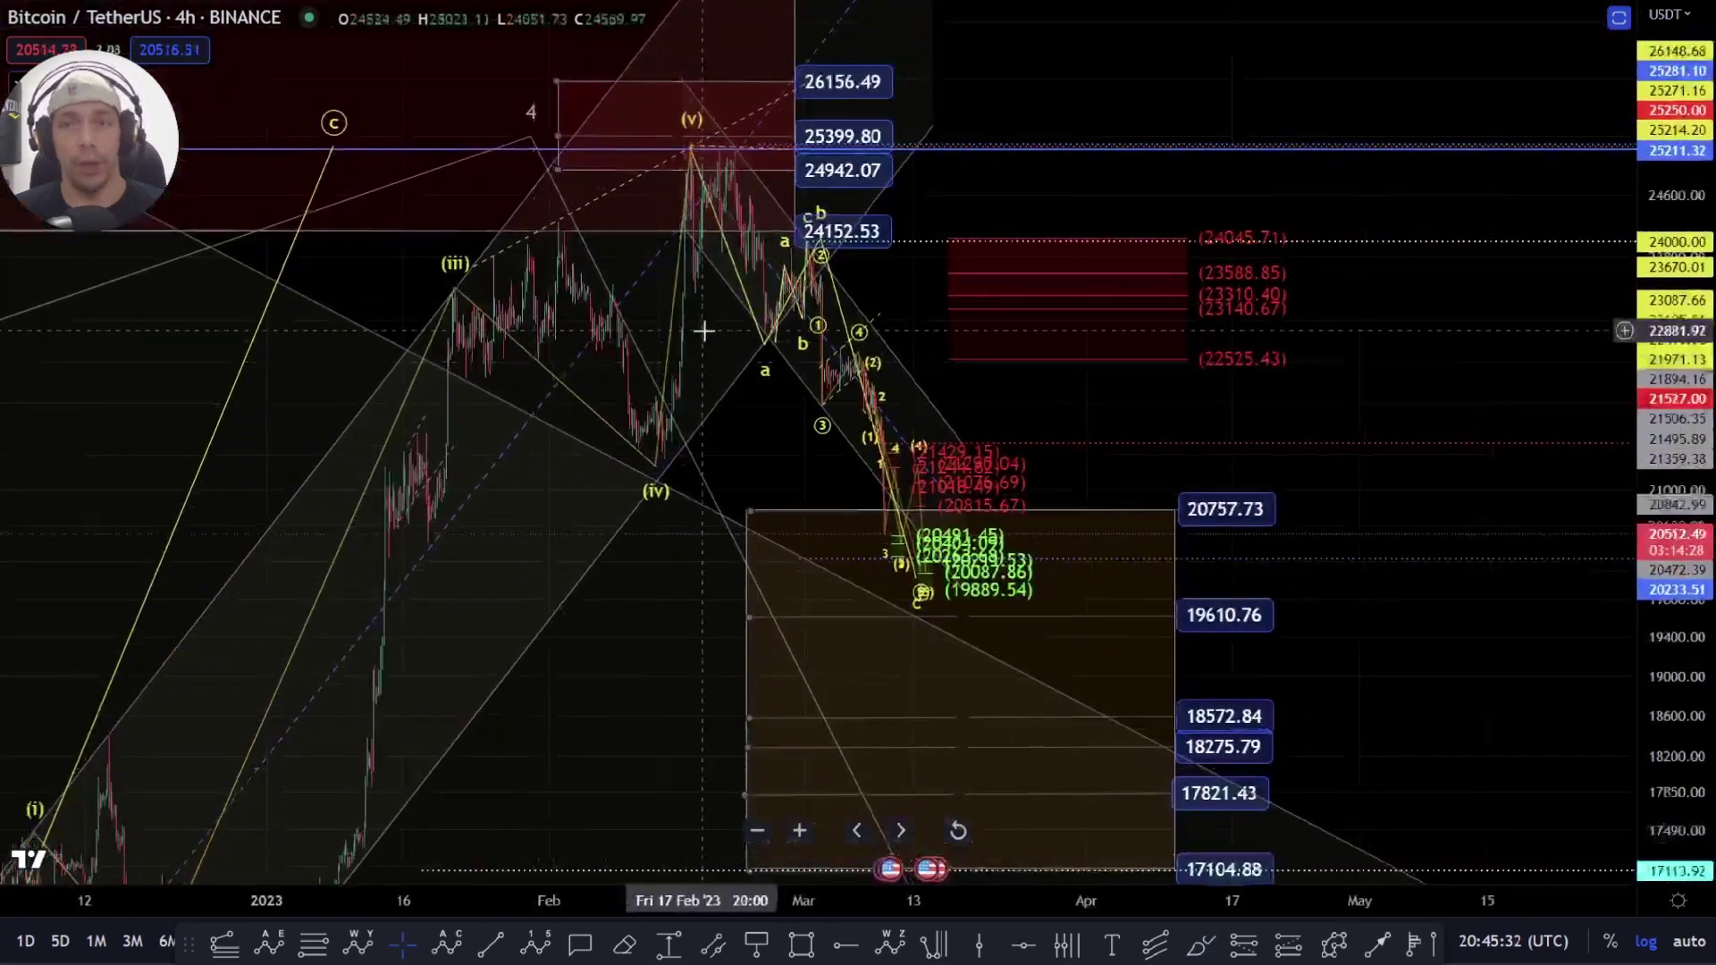
pyautogui.moveTo(1083, 523); pyautogui.dragTo(1134, 657)
pyautogui.moveTo(1166, 527); pyautogui.dragTo(1024, 502)
pyautogui.scroll(7, 706, 626)
pyautogui.click(1202, 946)
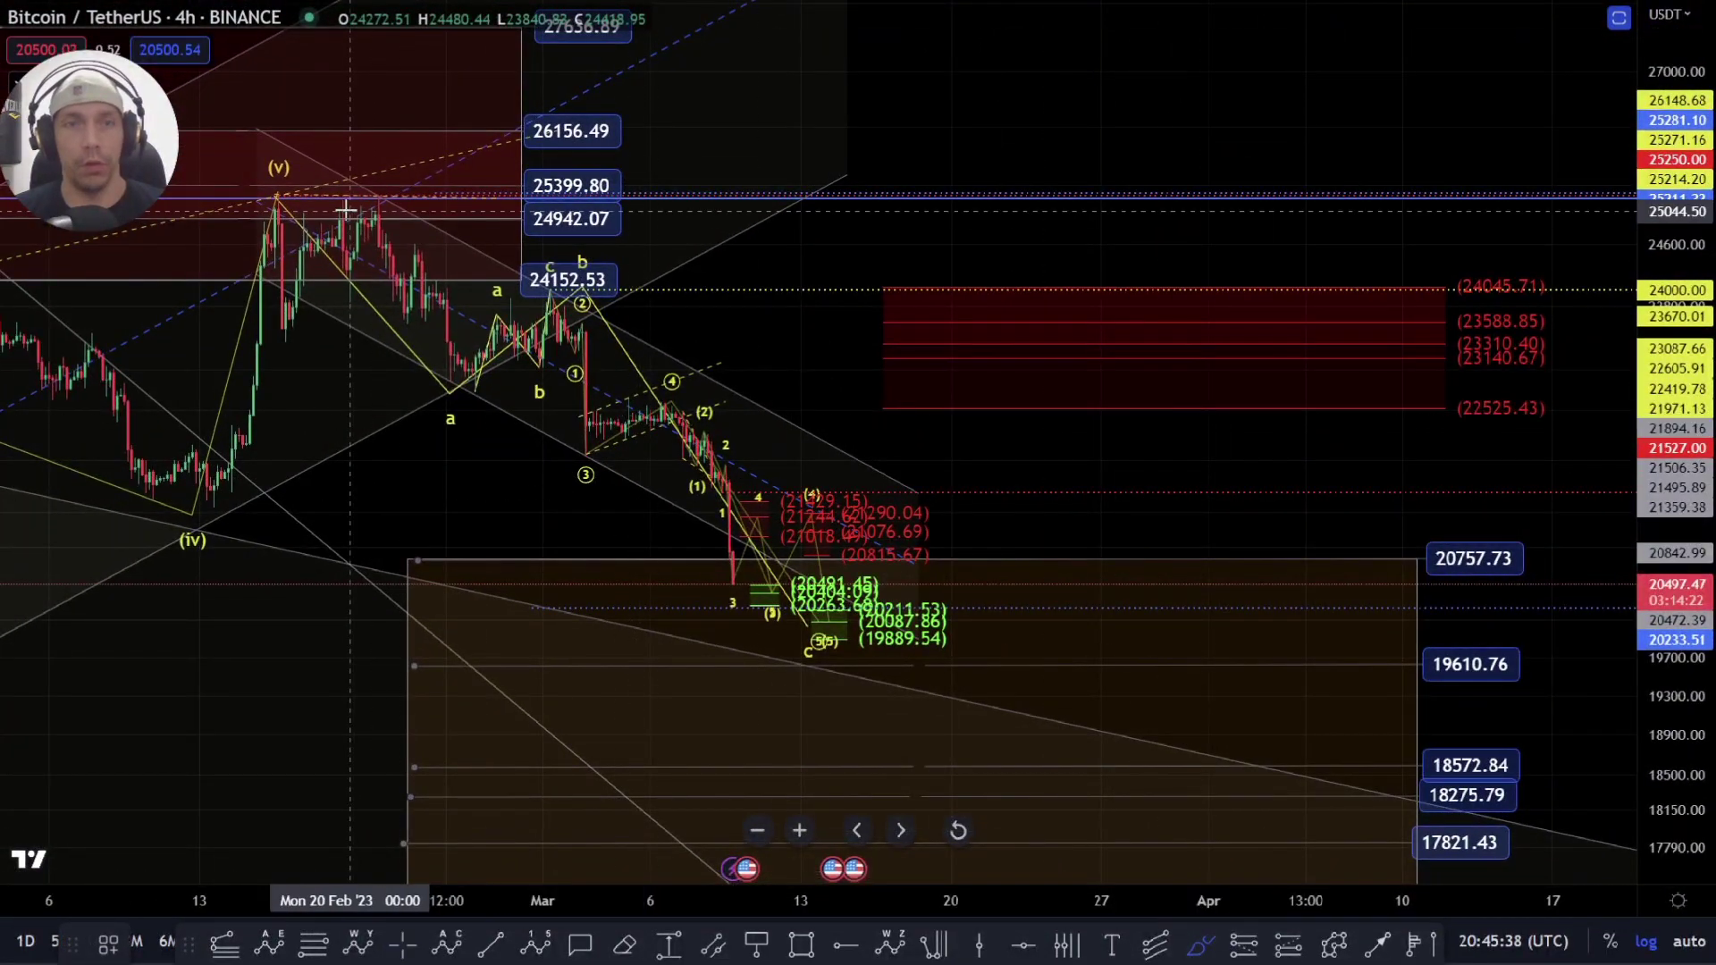
pyautogui.moveTo(314, 192)
pyautogui.mouseDown()
pyautogui.moveTo(702, 505)
pyautogui.moveTo(801, 628)
pyautogui.mouseUp()
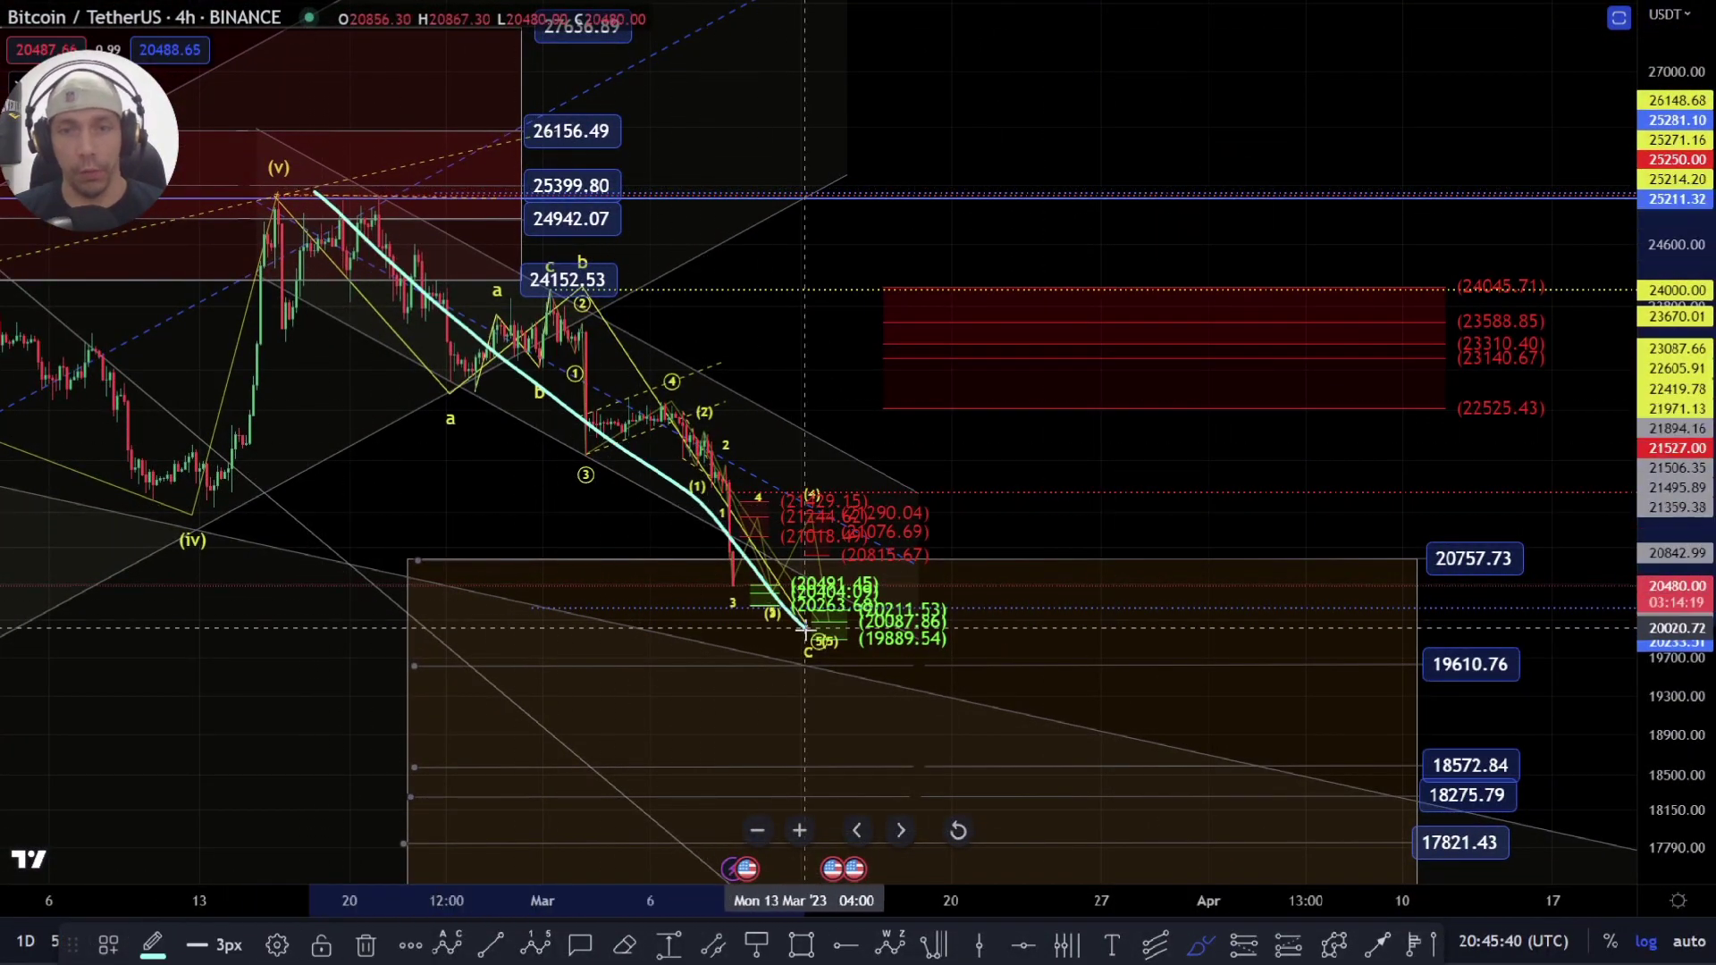
pyautogui.press('Delete')
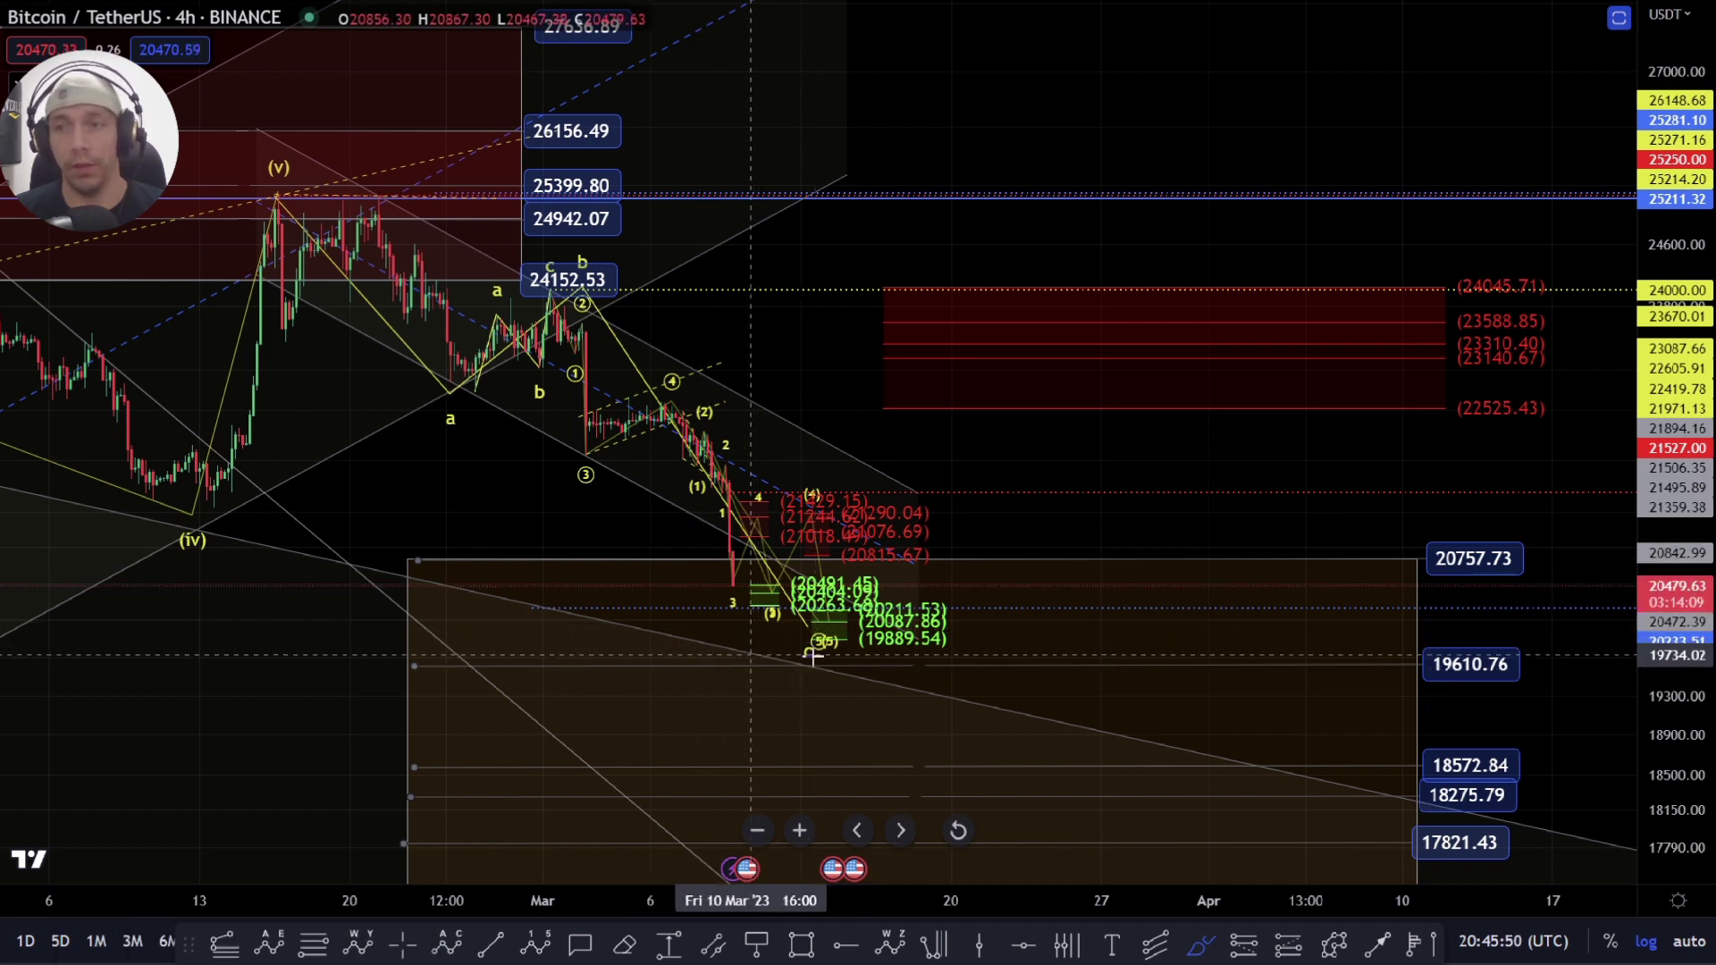
# Step: Draw the cyan path down to about 19900, up into the red box, then down near 18572.84
pyautogui.moveTo(786, 656); pyautogui.dragTo(719, 572)
pyautogui.moveTo(1676, 595); pyautogui.dragTo(1677, 393)
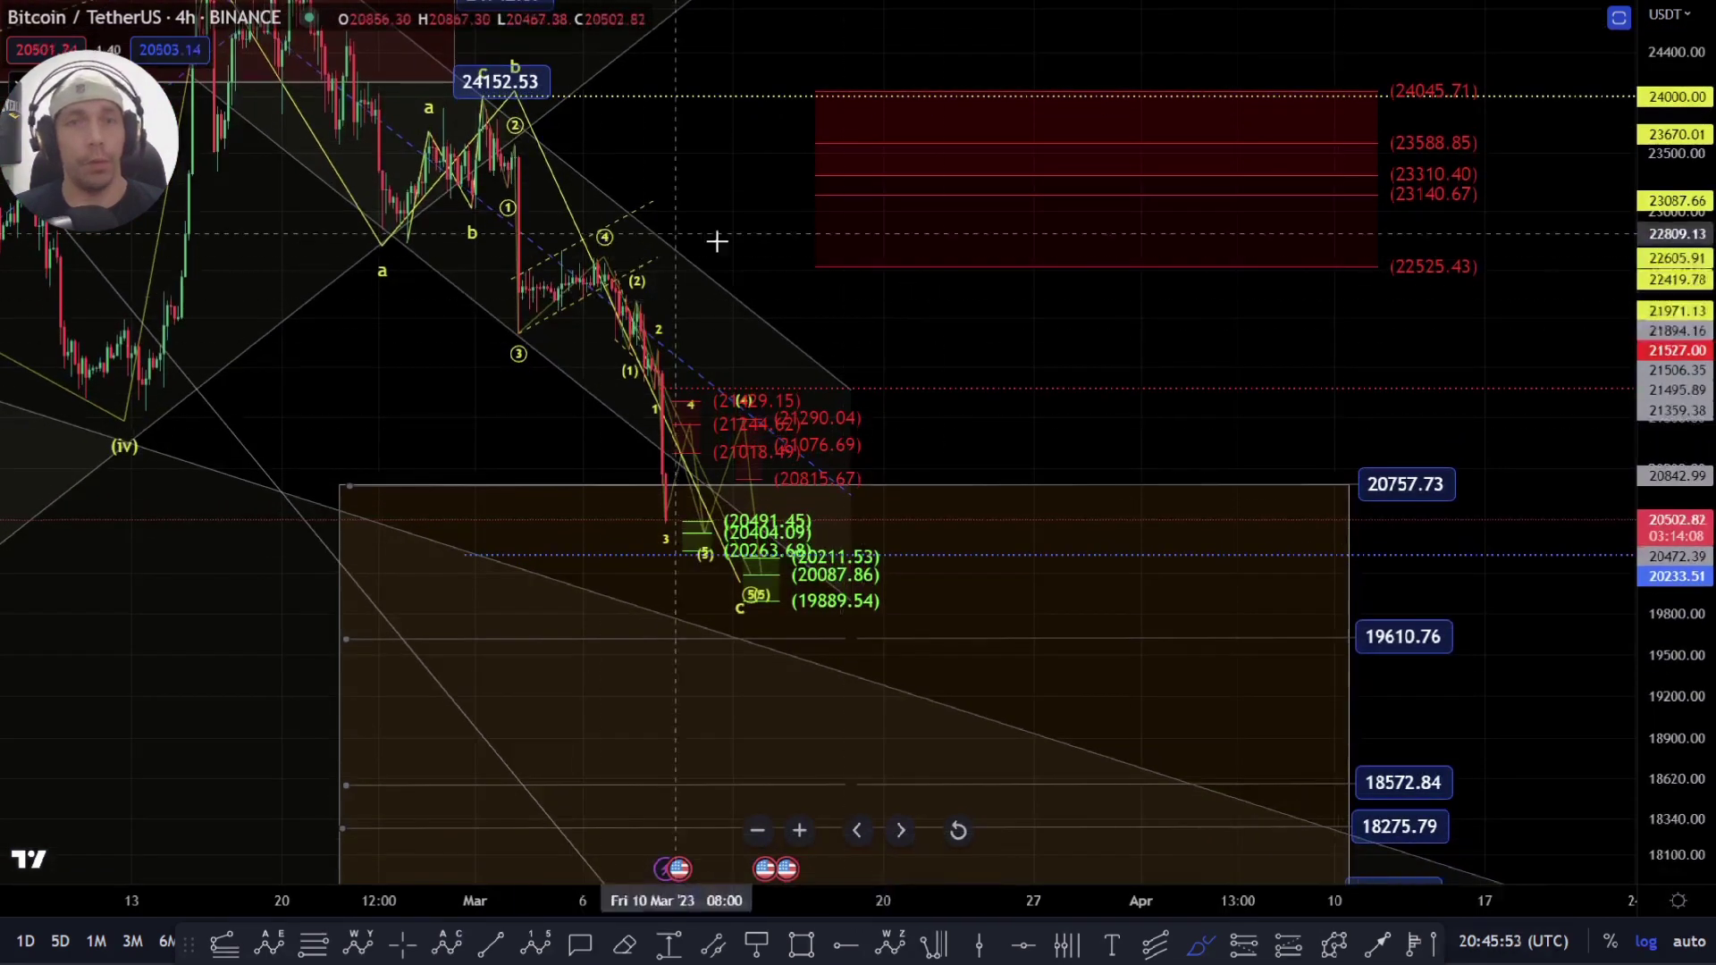
pyautogui.scroll(-3, 641, 232)
pyautogui.moveTo(416, 88)
pyautogui.mouseDown()
pyautogui.moveTo(711, 562)
pyautogui.moveTo(882, 270)
pyautogui.moveTo(990, 546)
pyautogui.moveTo(1037, 734)
pyautogui.mouseUp()
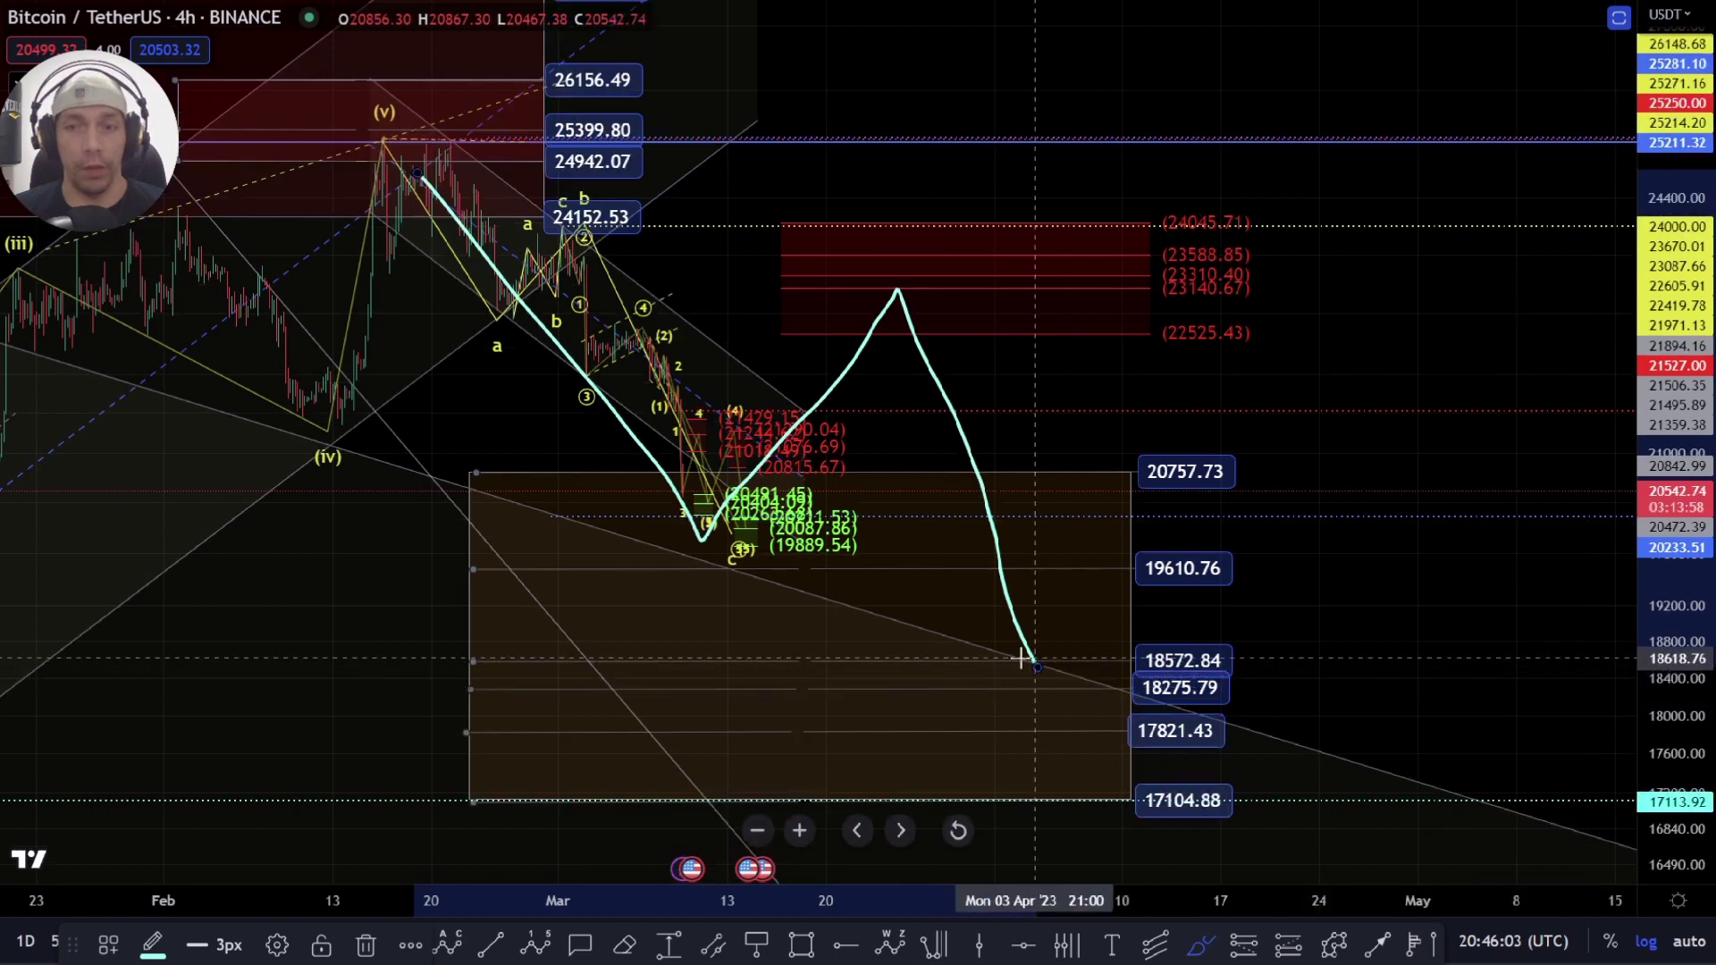
# Step: Delete the brush loop around the downside box and the cyan projection path
pyautogui.moveTo(1224, 636)
pyautogui.mouseDown()
pyautogui.moveTo(523, 633)
pyautogui.moveTo(433, 709)
pyautogui.moveTo(1103, 816)
pyautogui.moveTo(1275, 785)
pyautogui.moveTo(1224, 637)
pyautogui.mouseUp()
pyautogui.press('Delete')
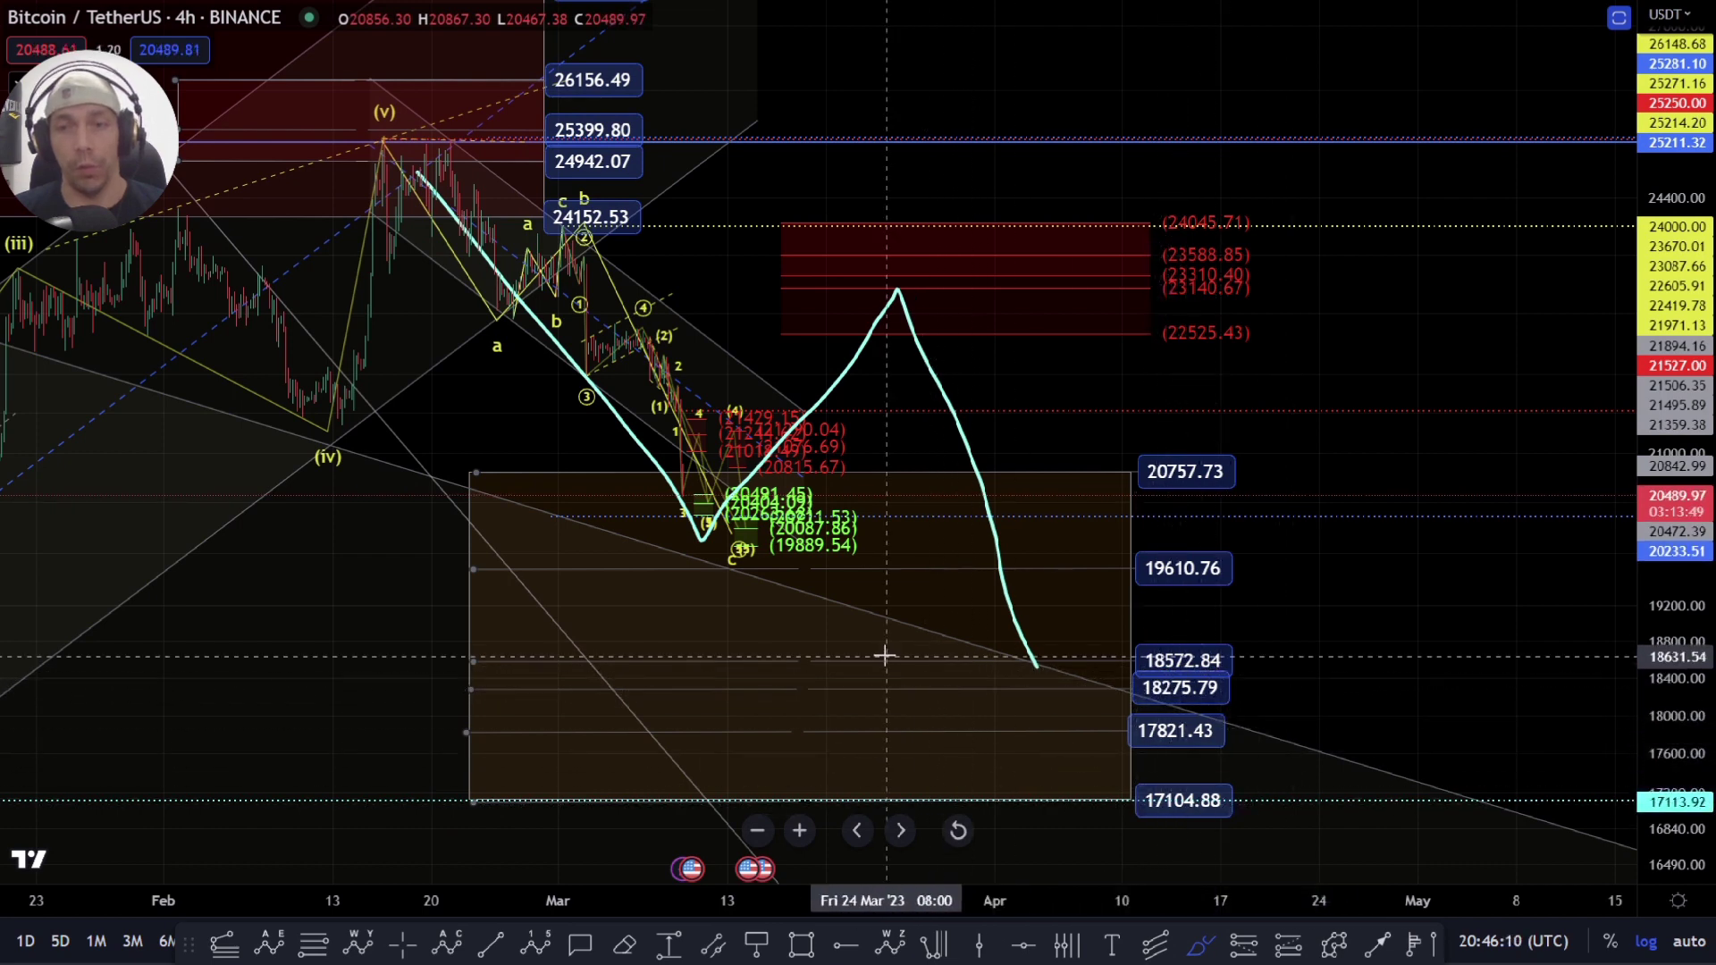
pyautogui.click(840, 373)
pyautogui.press('Delete')
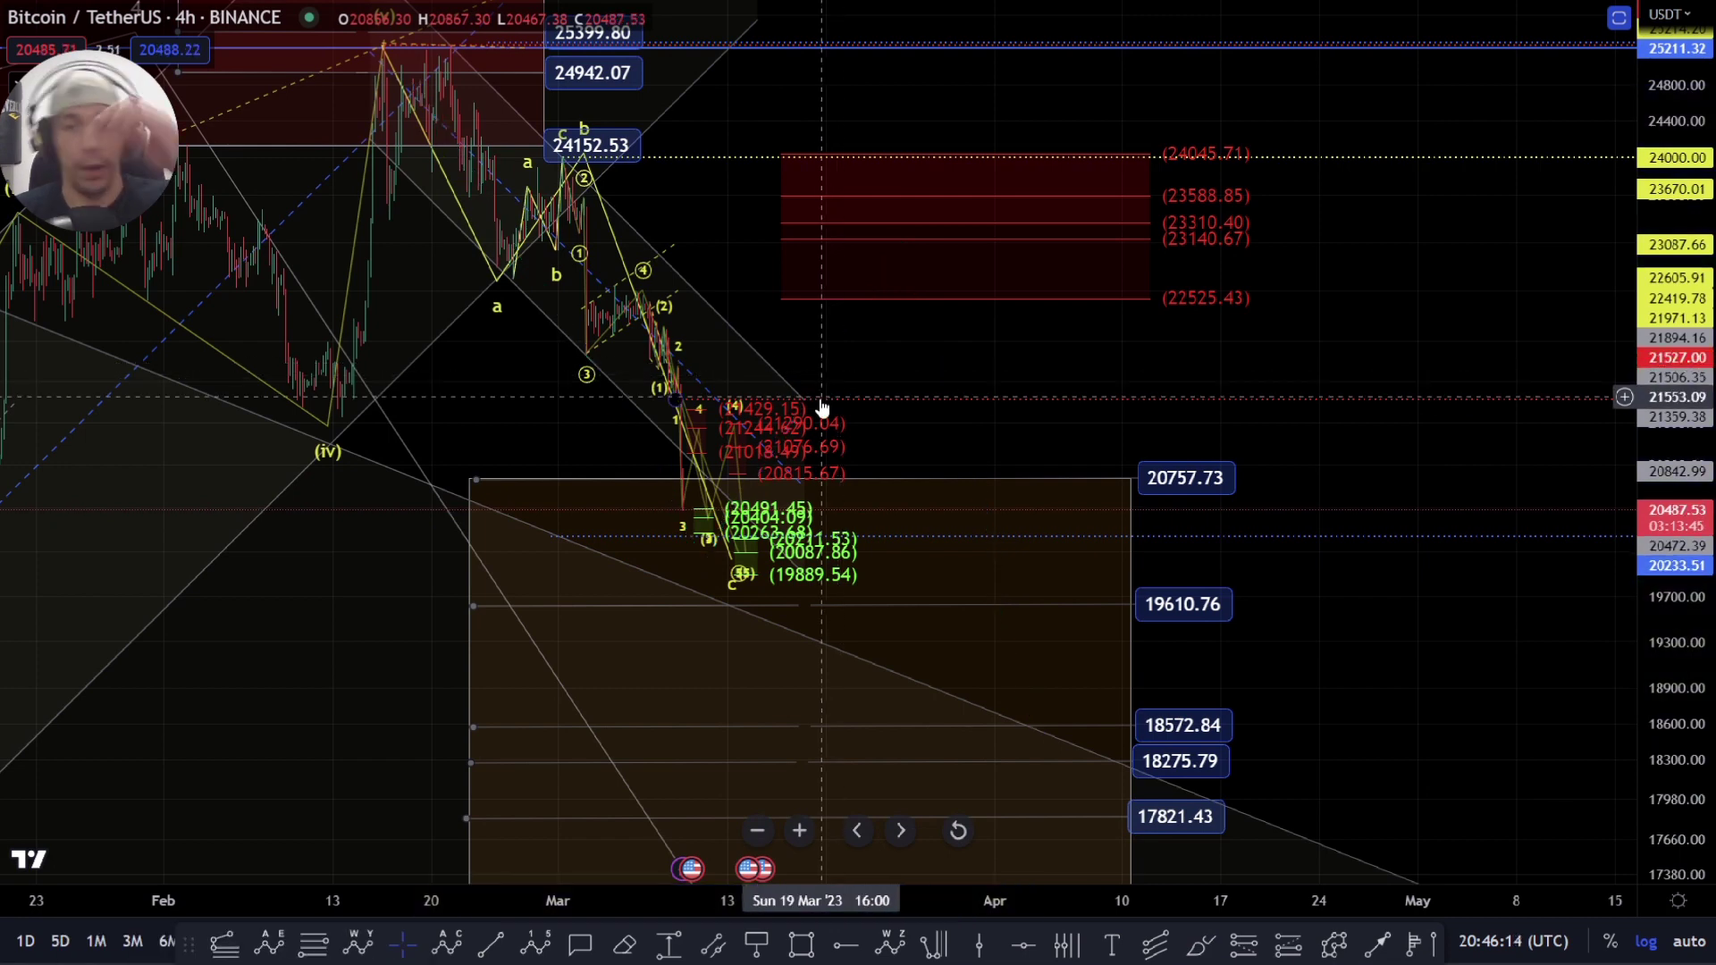
pyautogui.scroll(5, 554, 474)
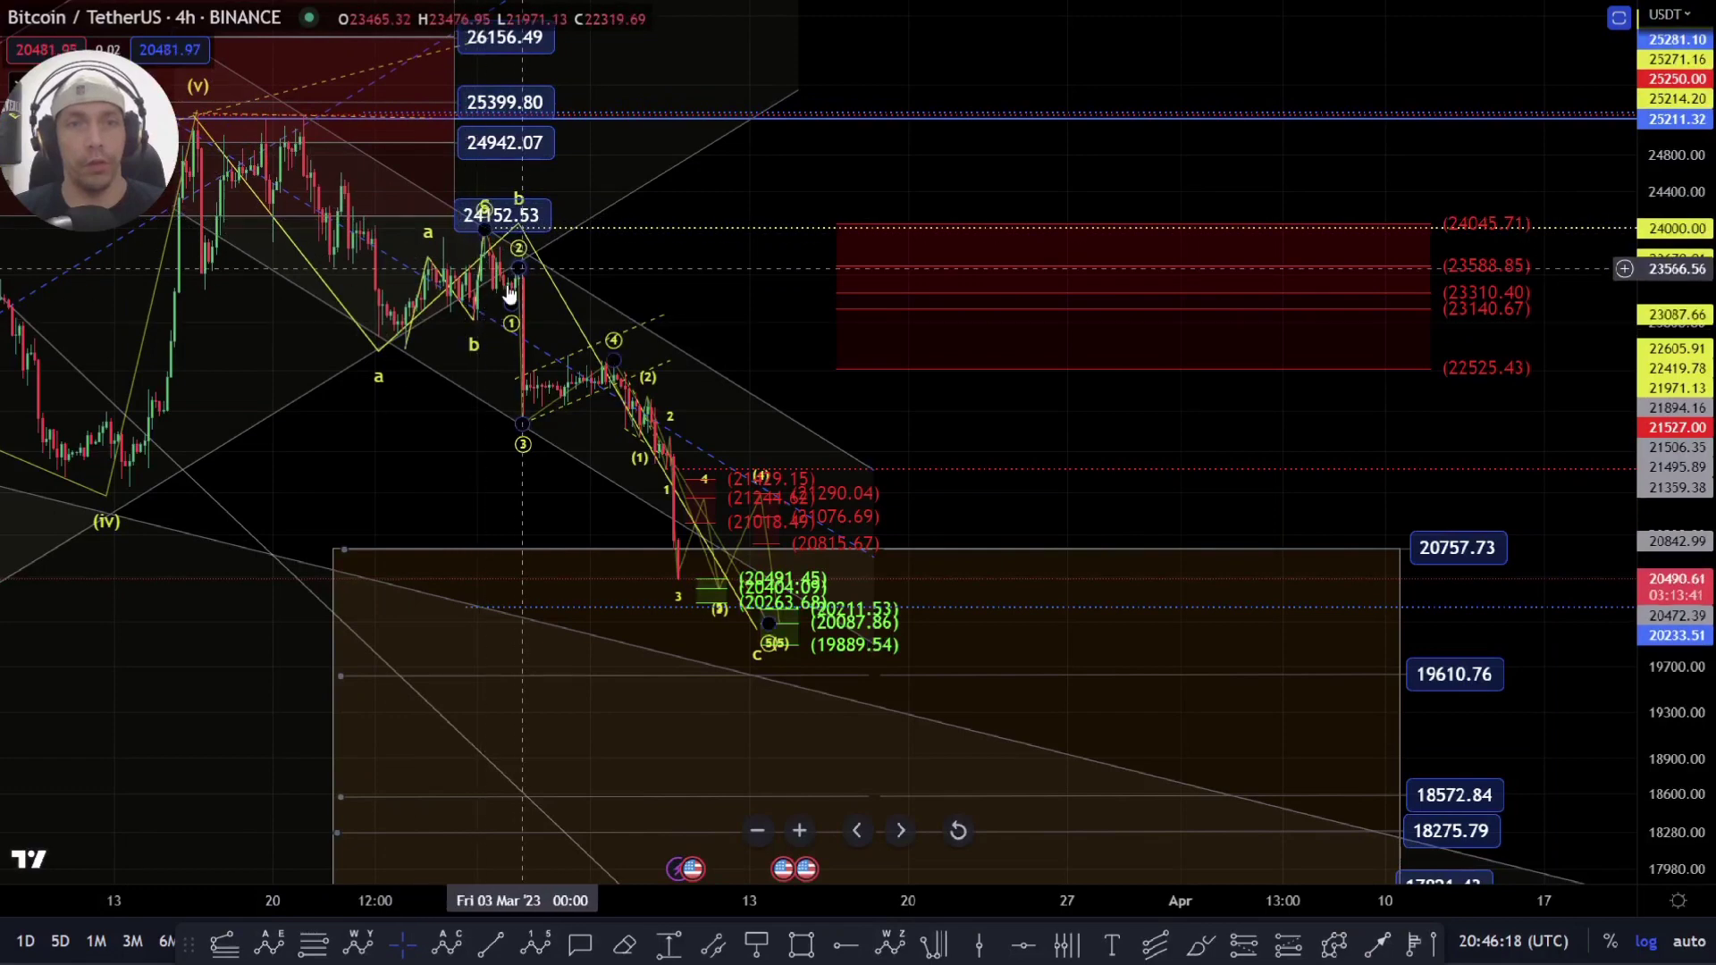
pyautogui.moveTo(716, 304); pyautogui.dragTo(974, 445)
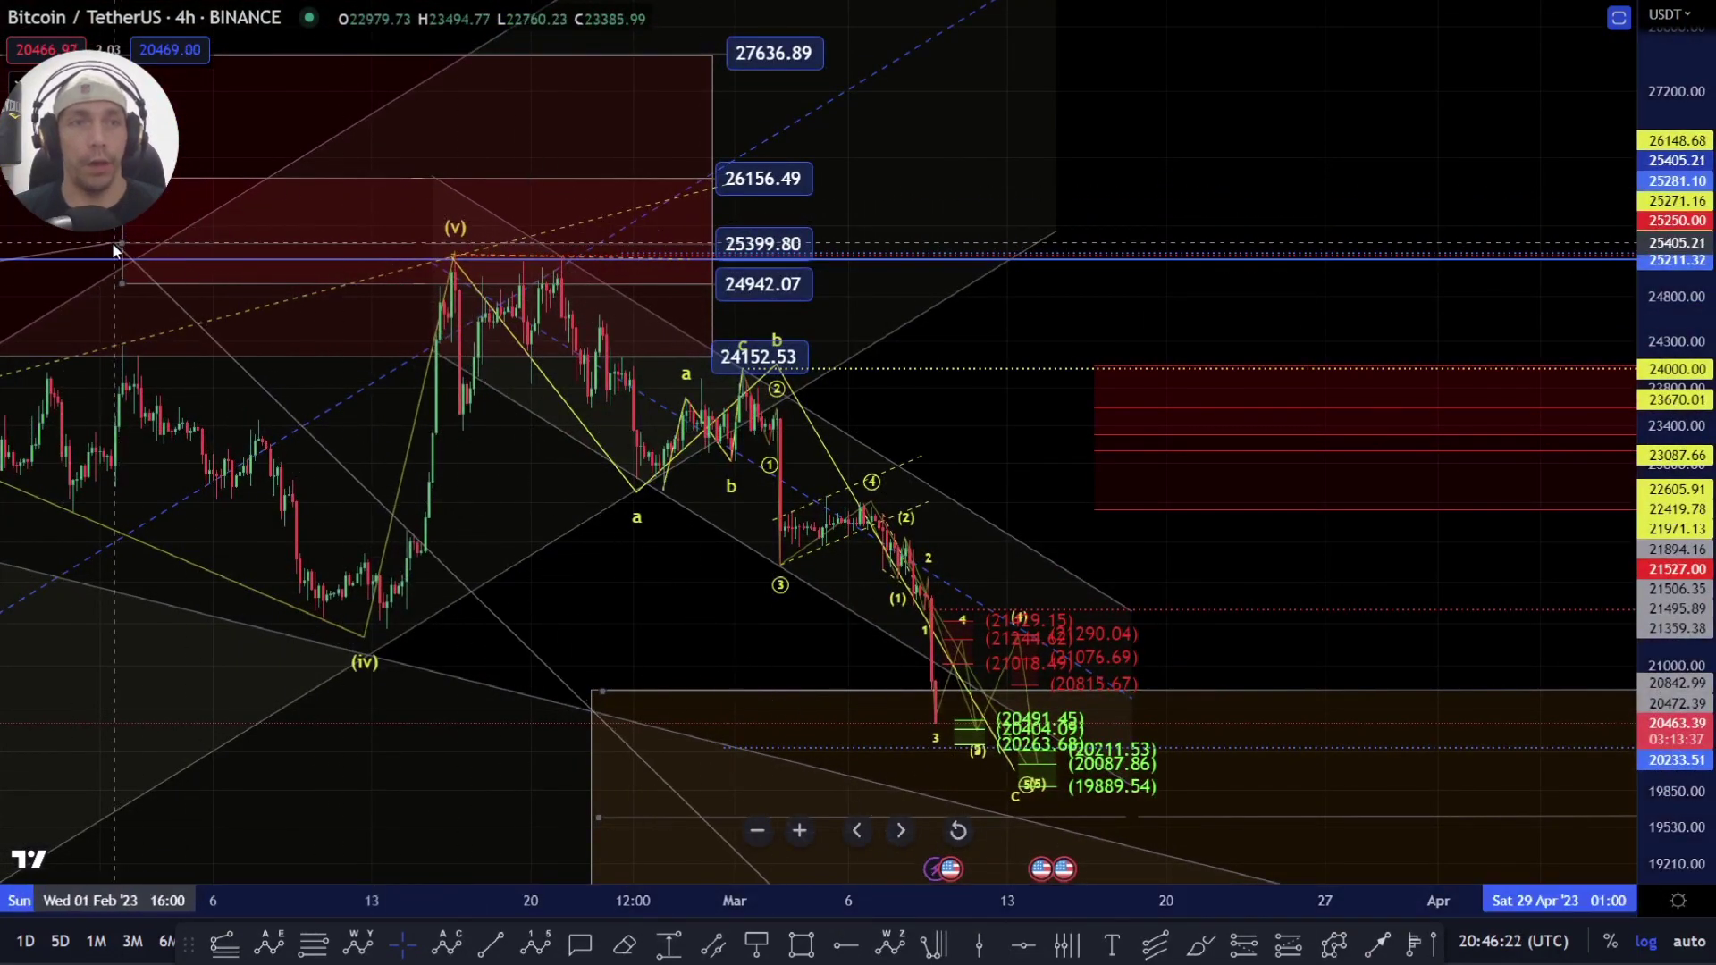
pyautogui.moveTo(722, 612); pyautogui.dragTo(747, 372)
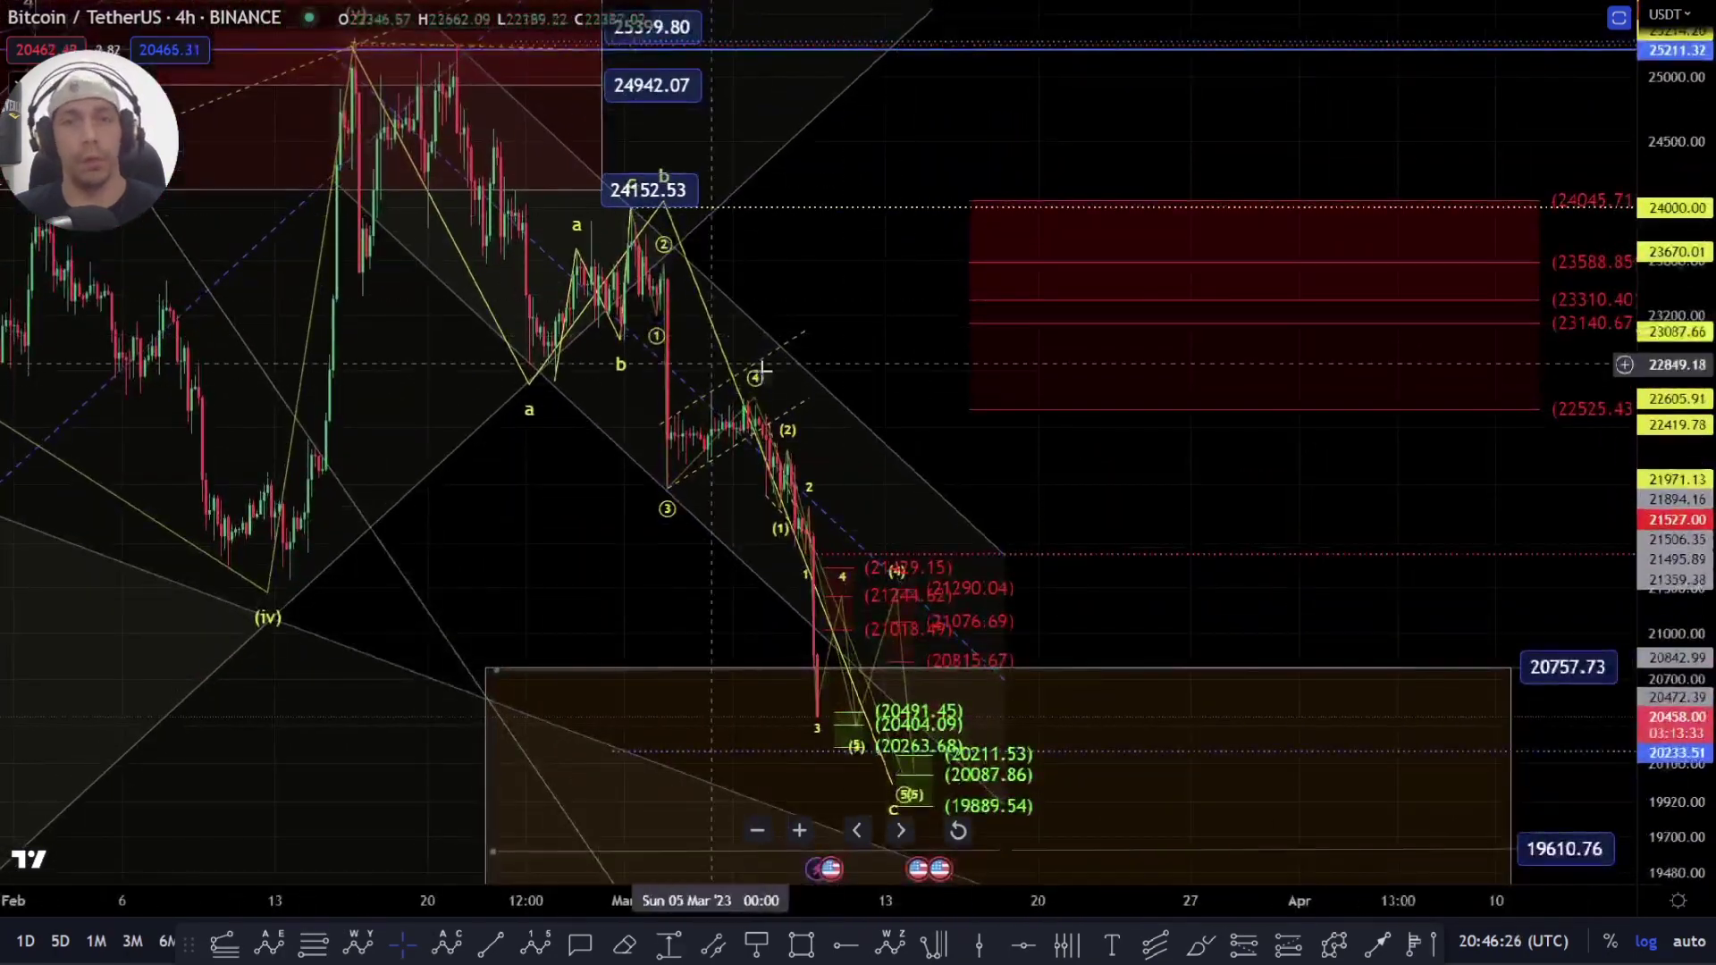
# Step: Open the Object Tree drawings list and look over the earlier wave structure
pyautogui.rightClick(872, 327)
pyautogui.click(1001, 720)
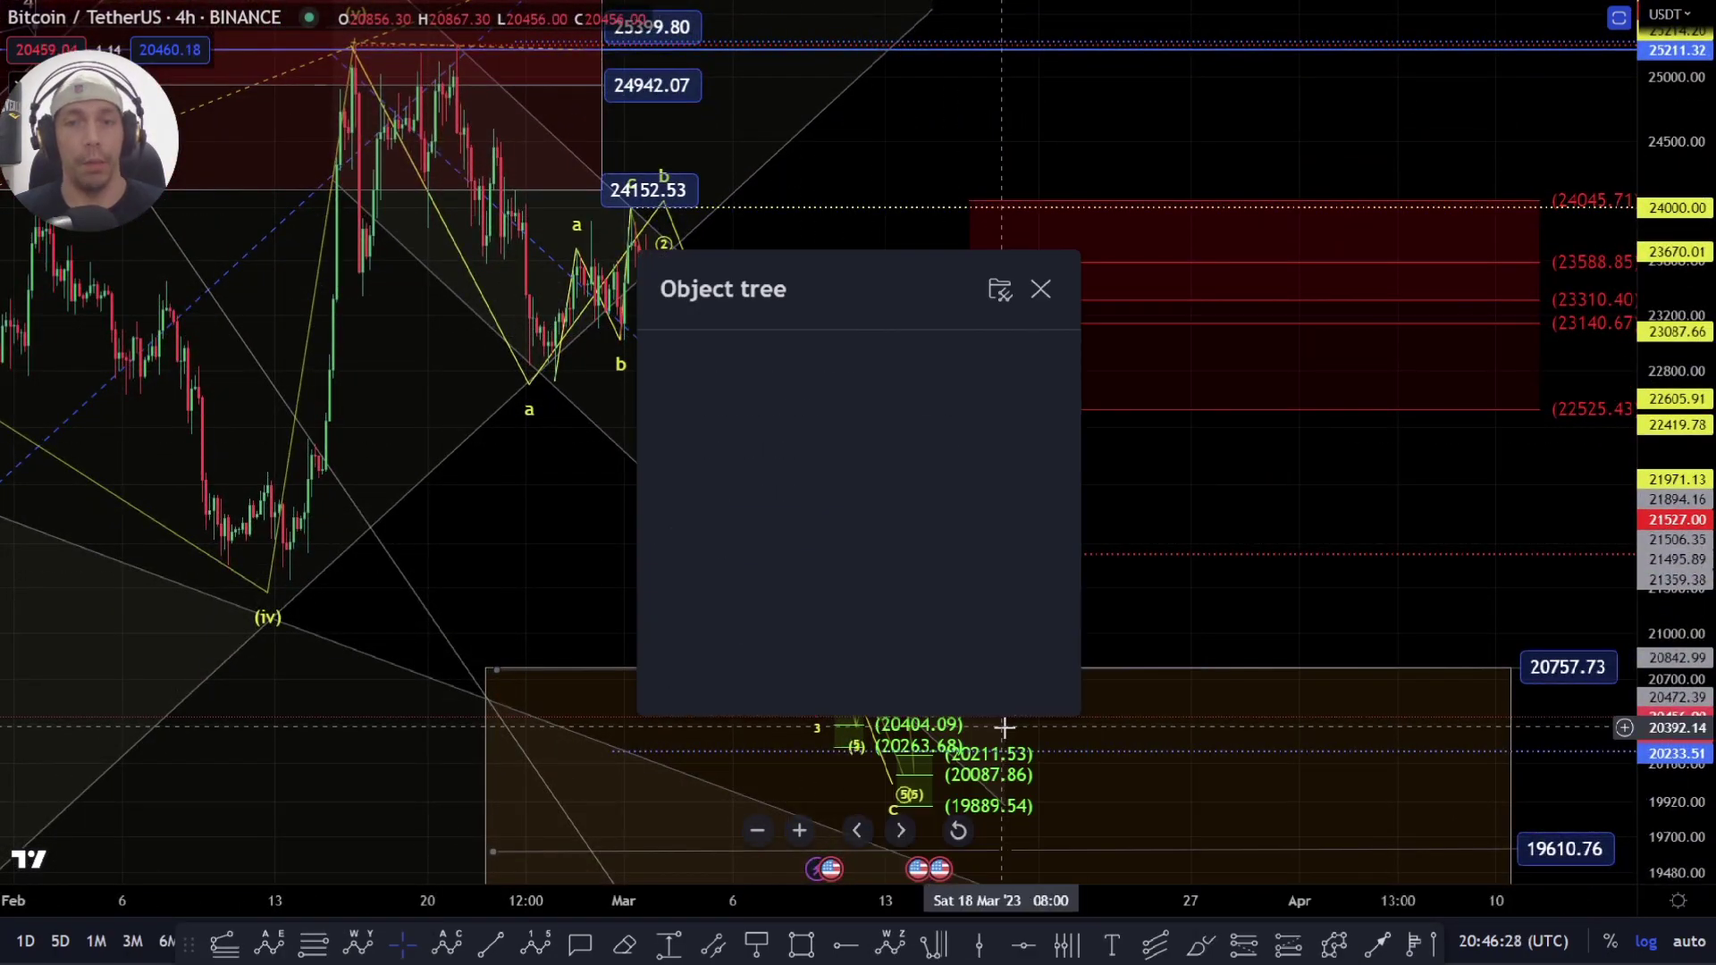
pyautogui.scroll(-1, 1028, 586)
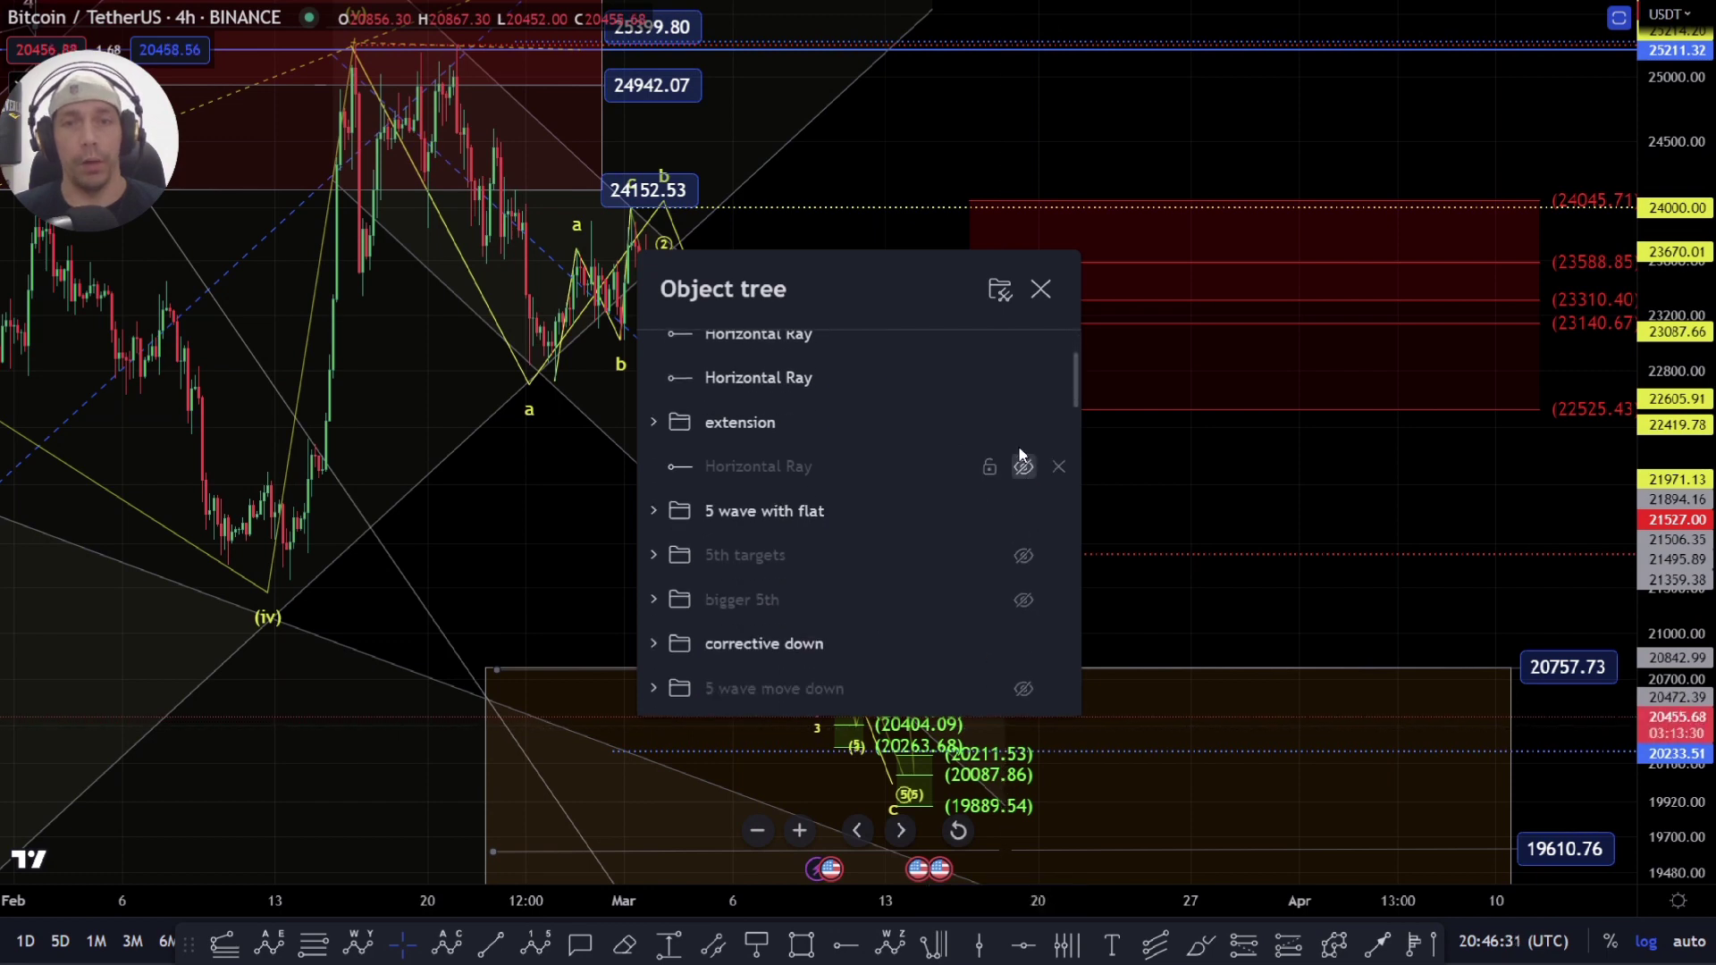
pyautogui.moveTo(1229, 460); pyautogui.dragTo(1166, 340)
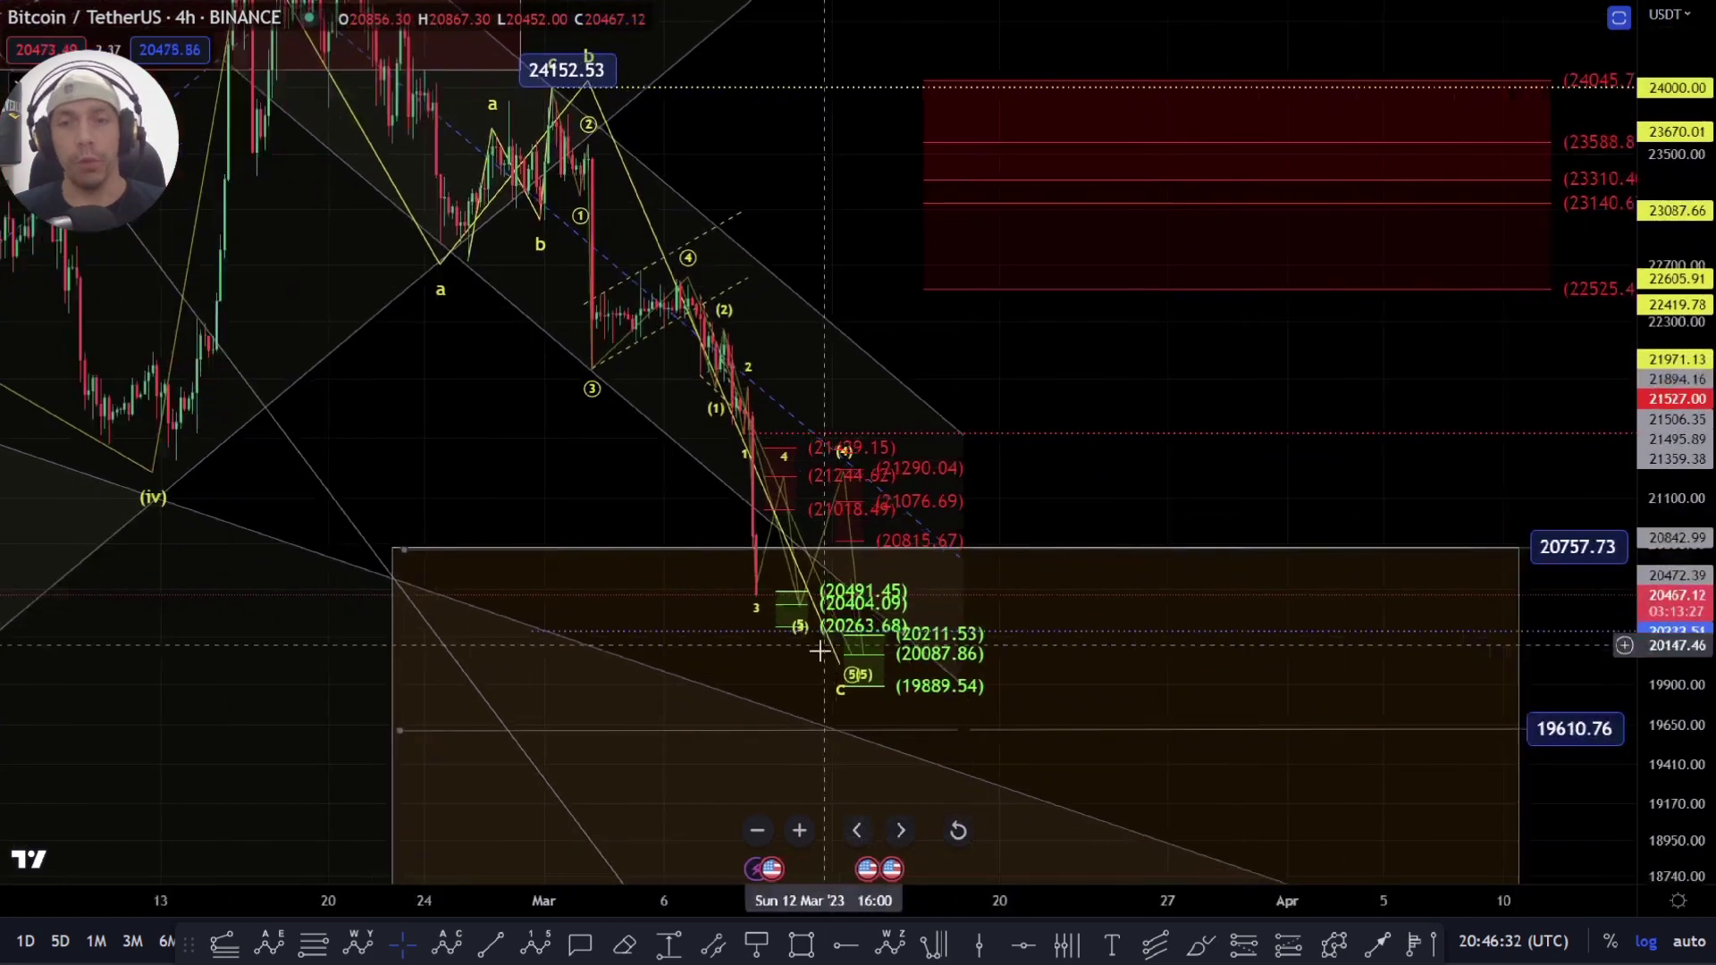
pyautogui.scroll(5, 825, 651)
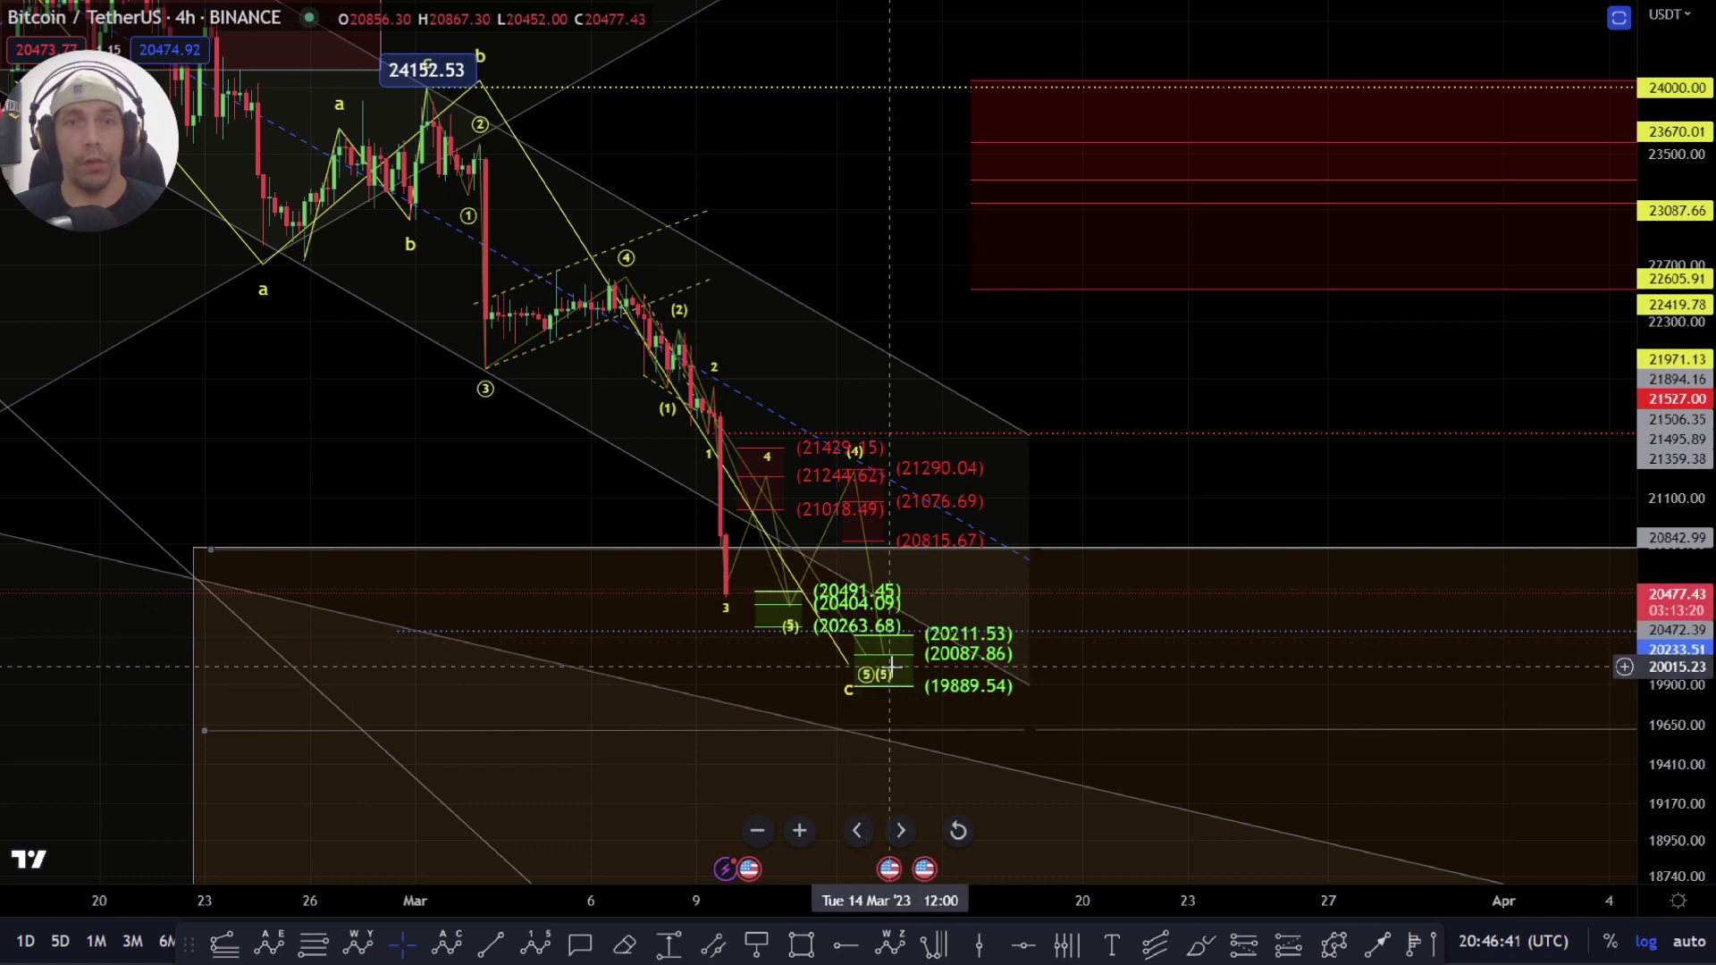
pyautogui.moveTo(874, 267); pyautogui.dragTo(908, 314)
pyautogui.scroll(-3, 870, 429)
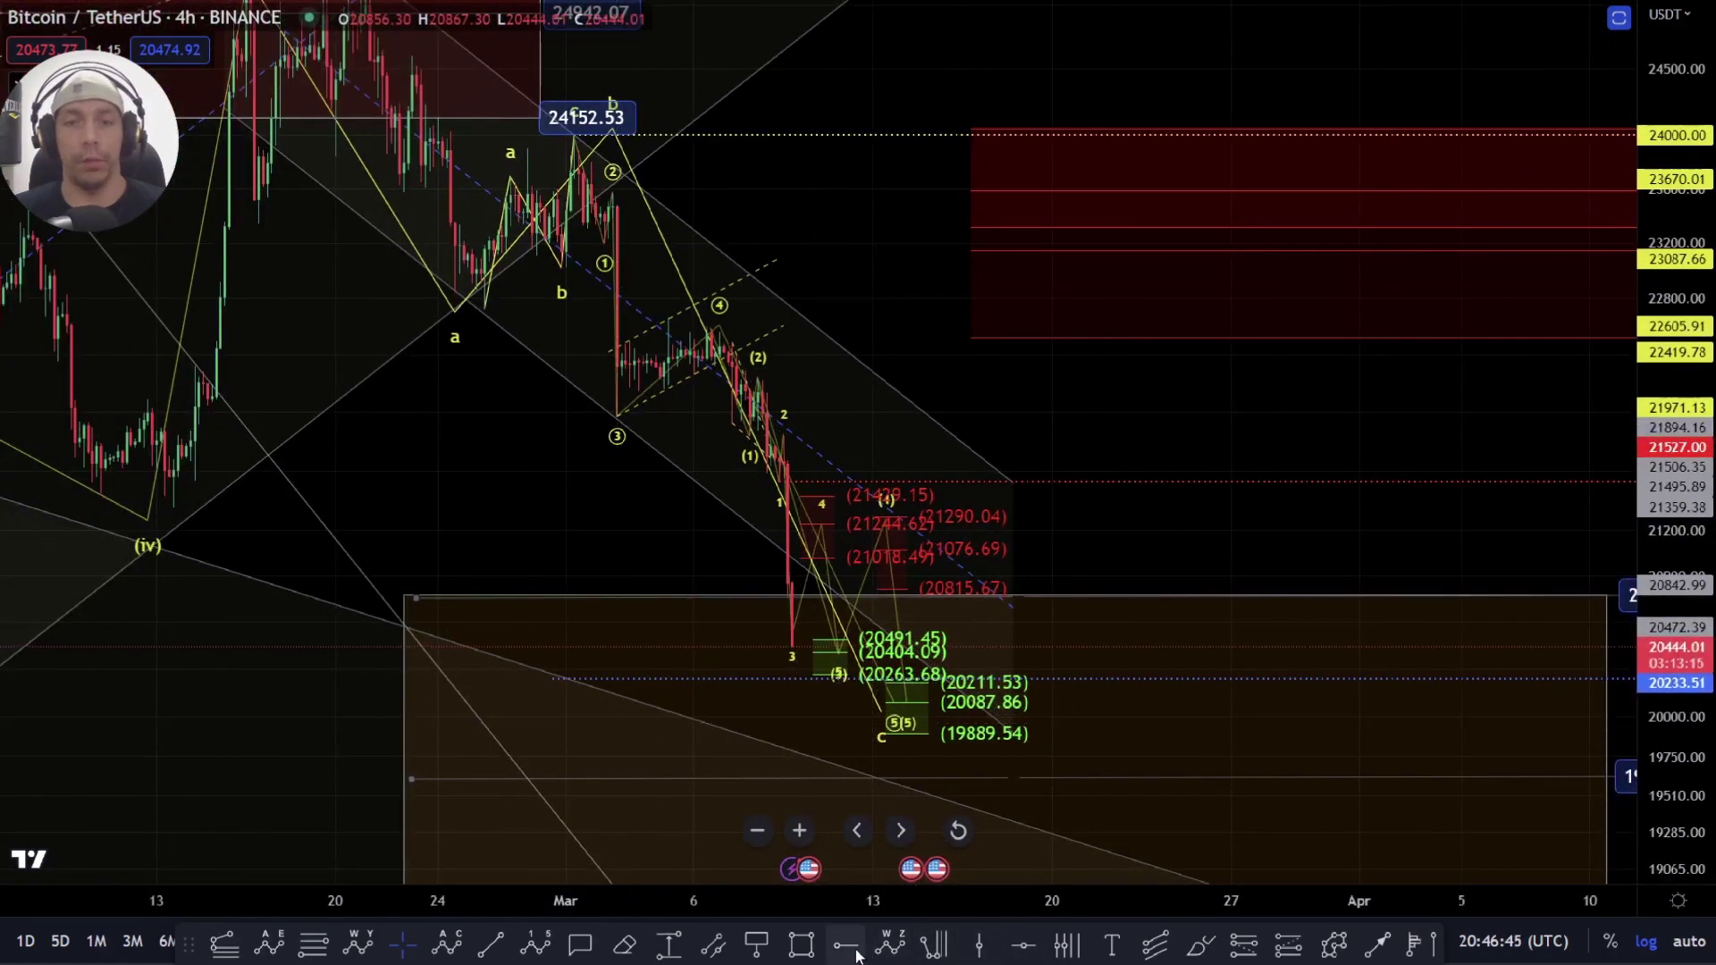
pyautogui.scroll(-4, 1149, 452)
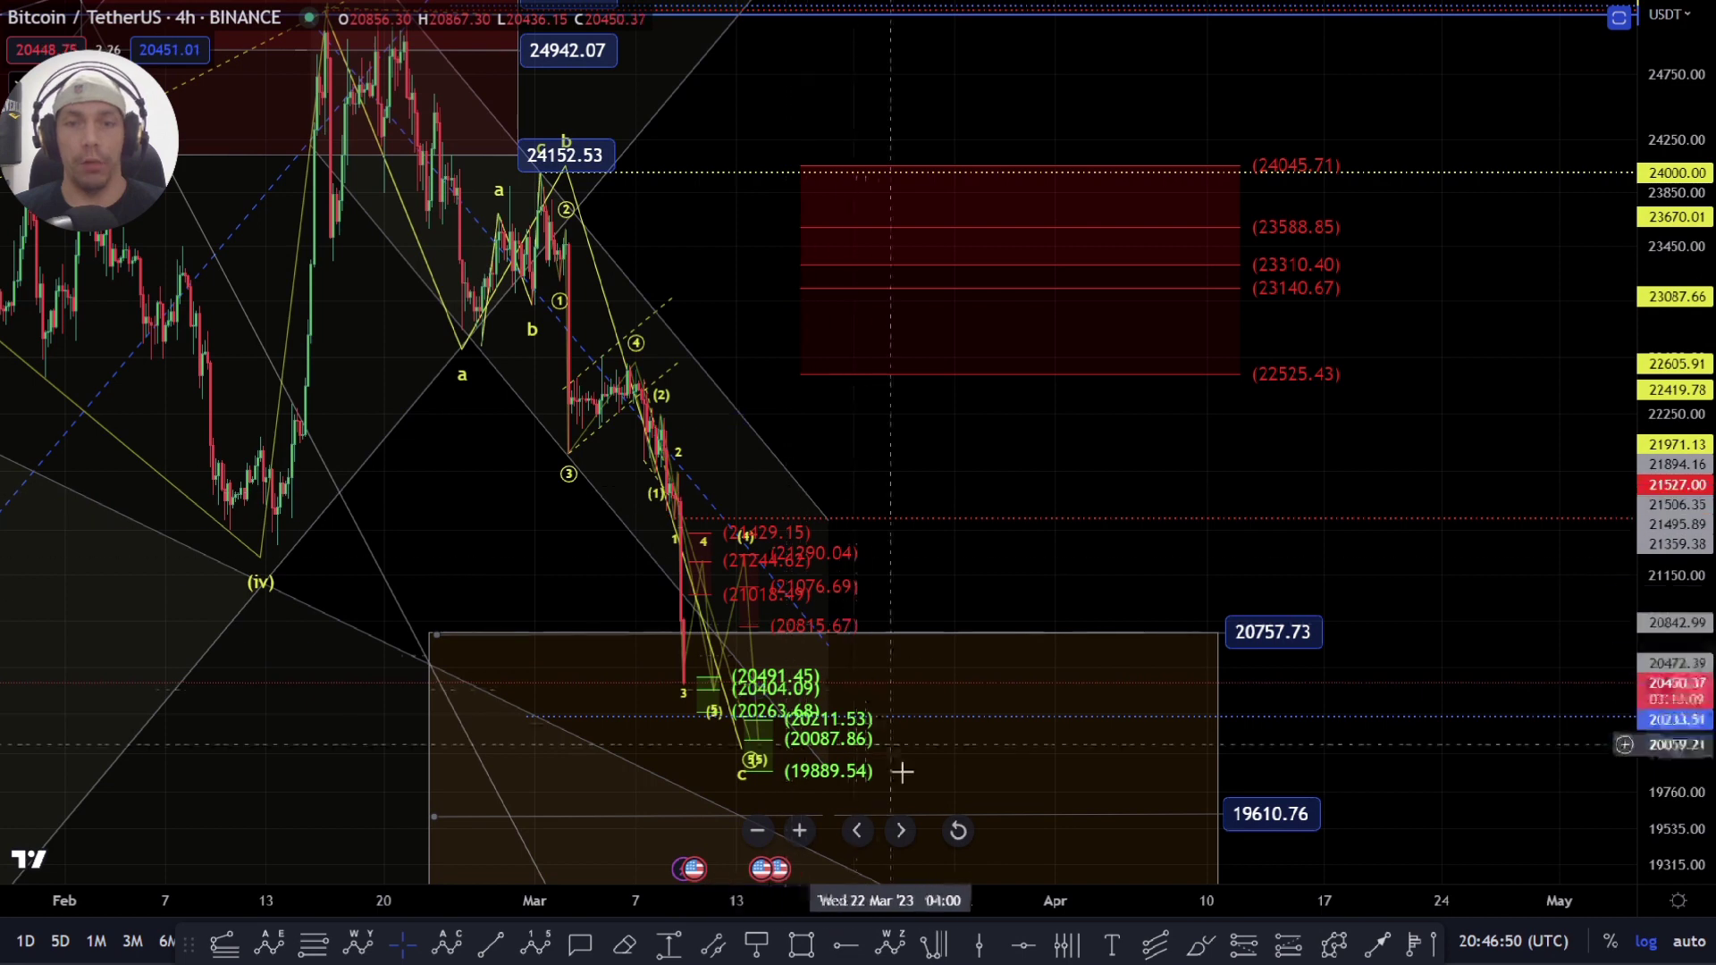
# Step: Hide the 'corrective down' group and show the '5 wave move down' group in the Object Tree
pyautogui.rightClick(927, 497)
pyautogui.click(1067, 711)
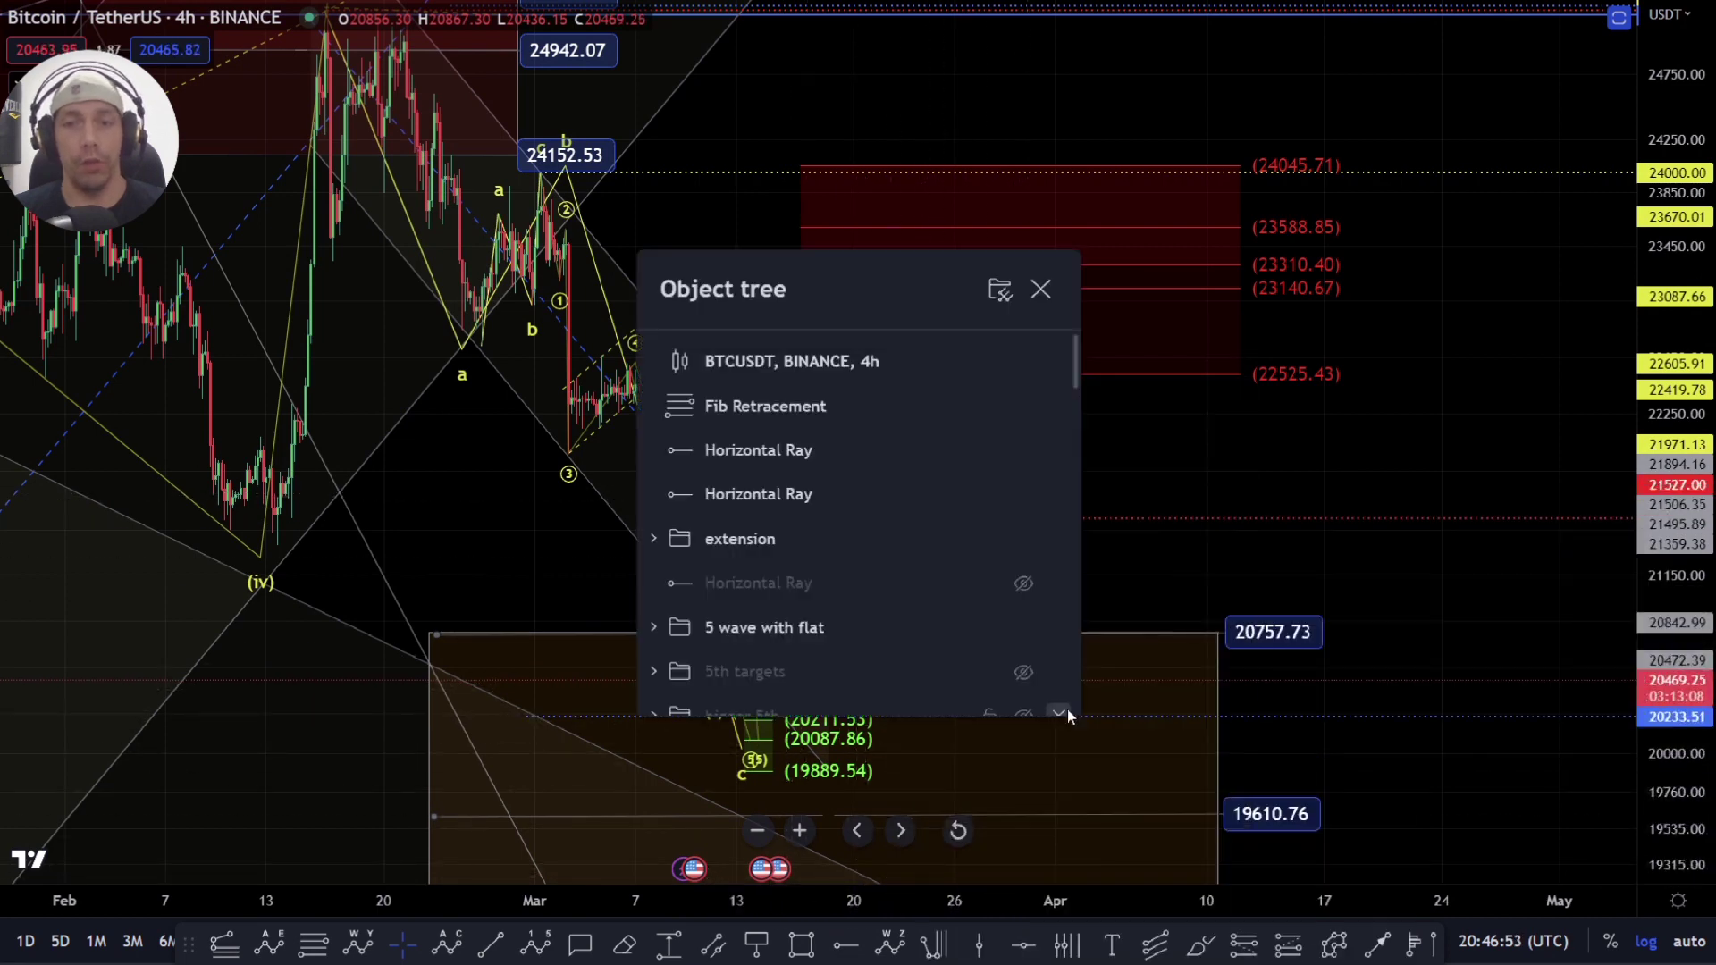
pyautogui.scroll(-2, 1024, 534)
pyautogui.scroll(-2, 1019, 577)
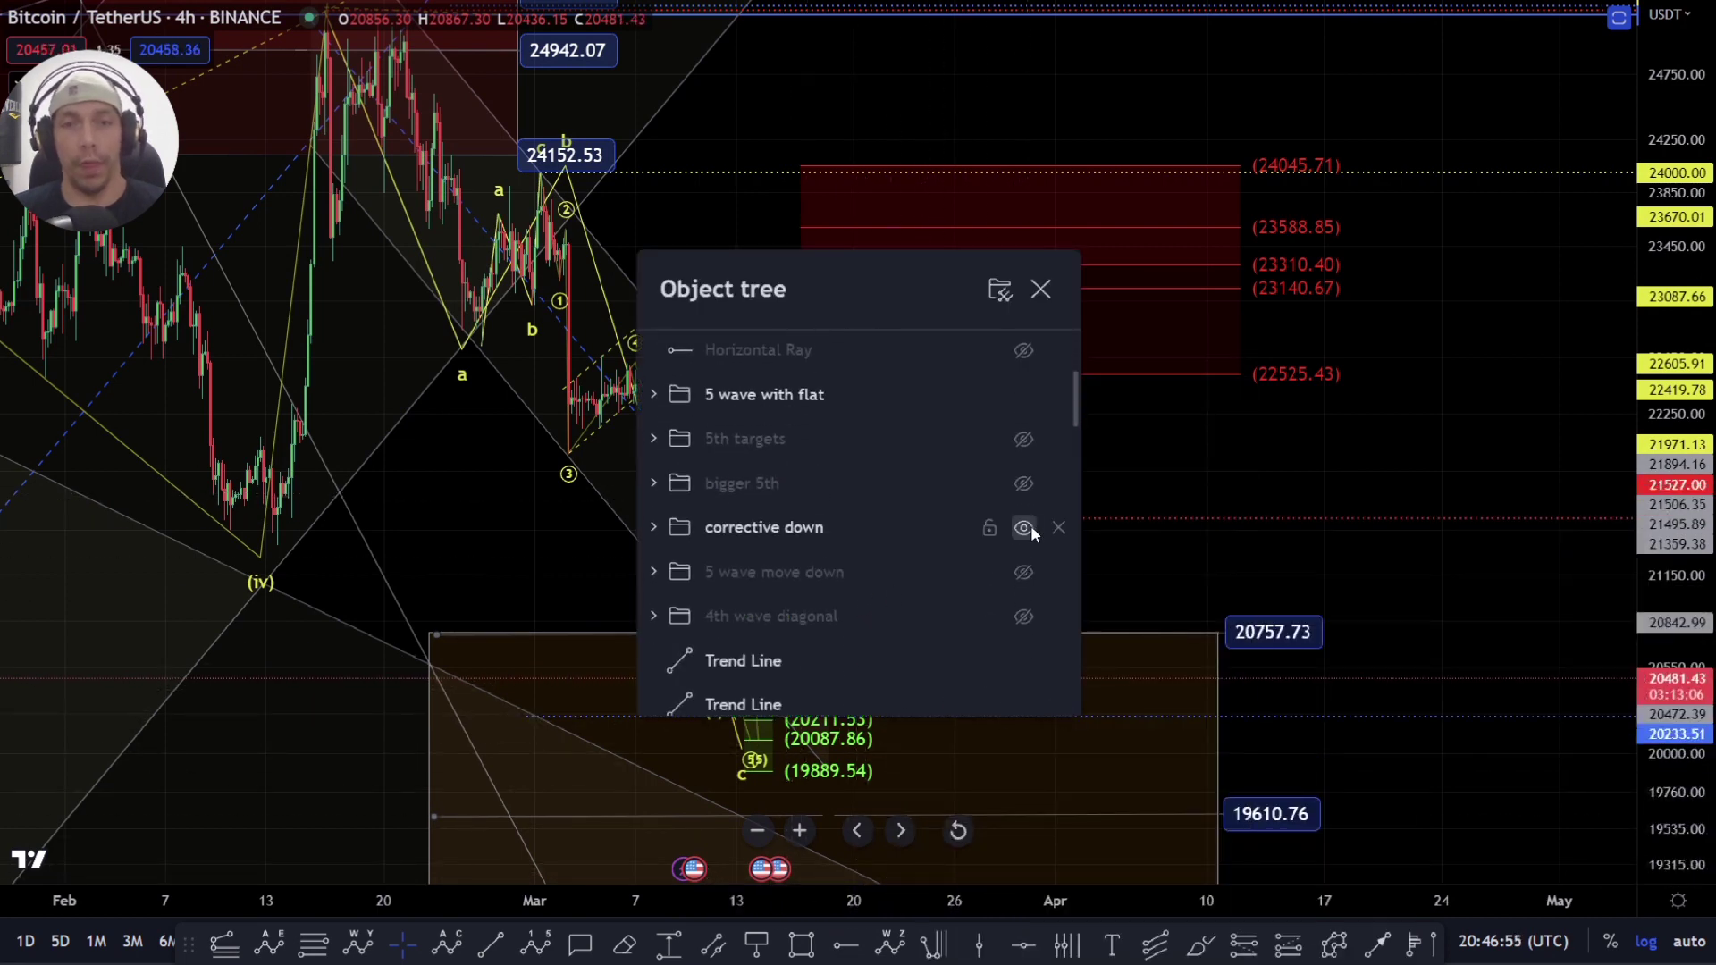
pyautogui.click(1024, 528)
pyautogui.click(1025, 573)
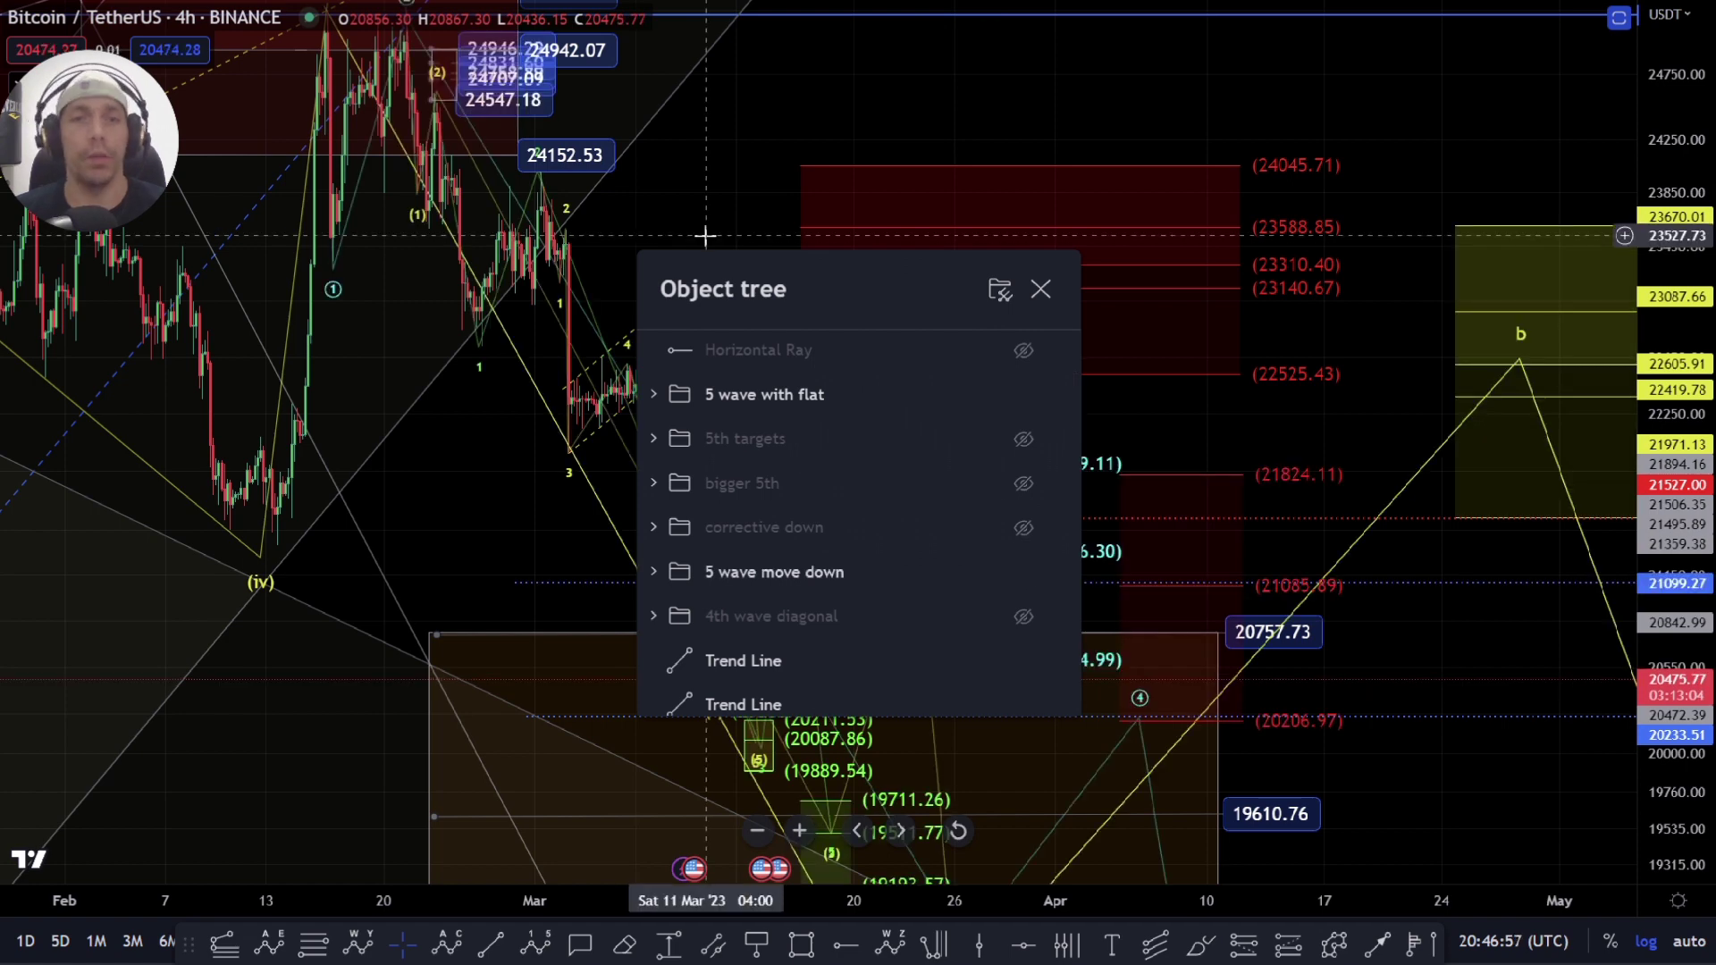
pyautogui.click(706, 205)
# Step: Turn on locking vertical lines by time and recheck the Object Tree drawings list
pyautogui.rightClick(712, 354)
pyautogui.click(798, 671)
pyautogui.rightClick(798, 345)
pyautogui.rightClick(729, 308)
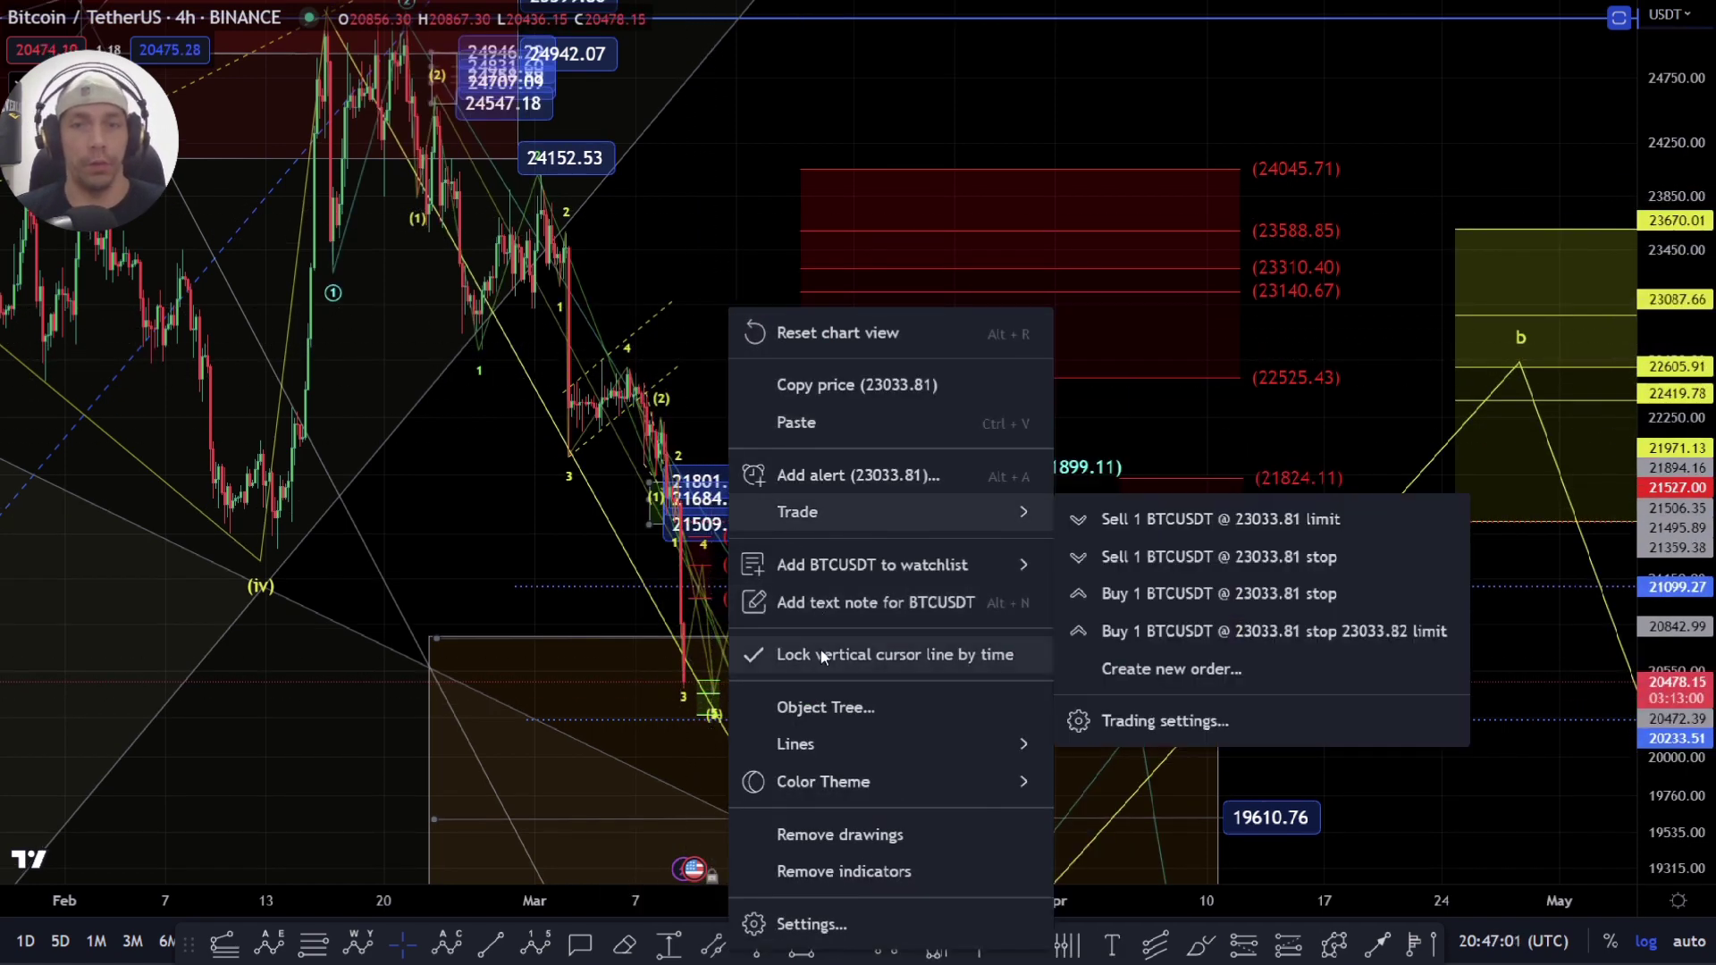
pyautogui.click(825, 707)
pyautogui.scroll(-3, 882, 538)
pyautogui.scroll(2, 974, 545)
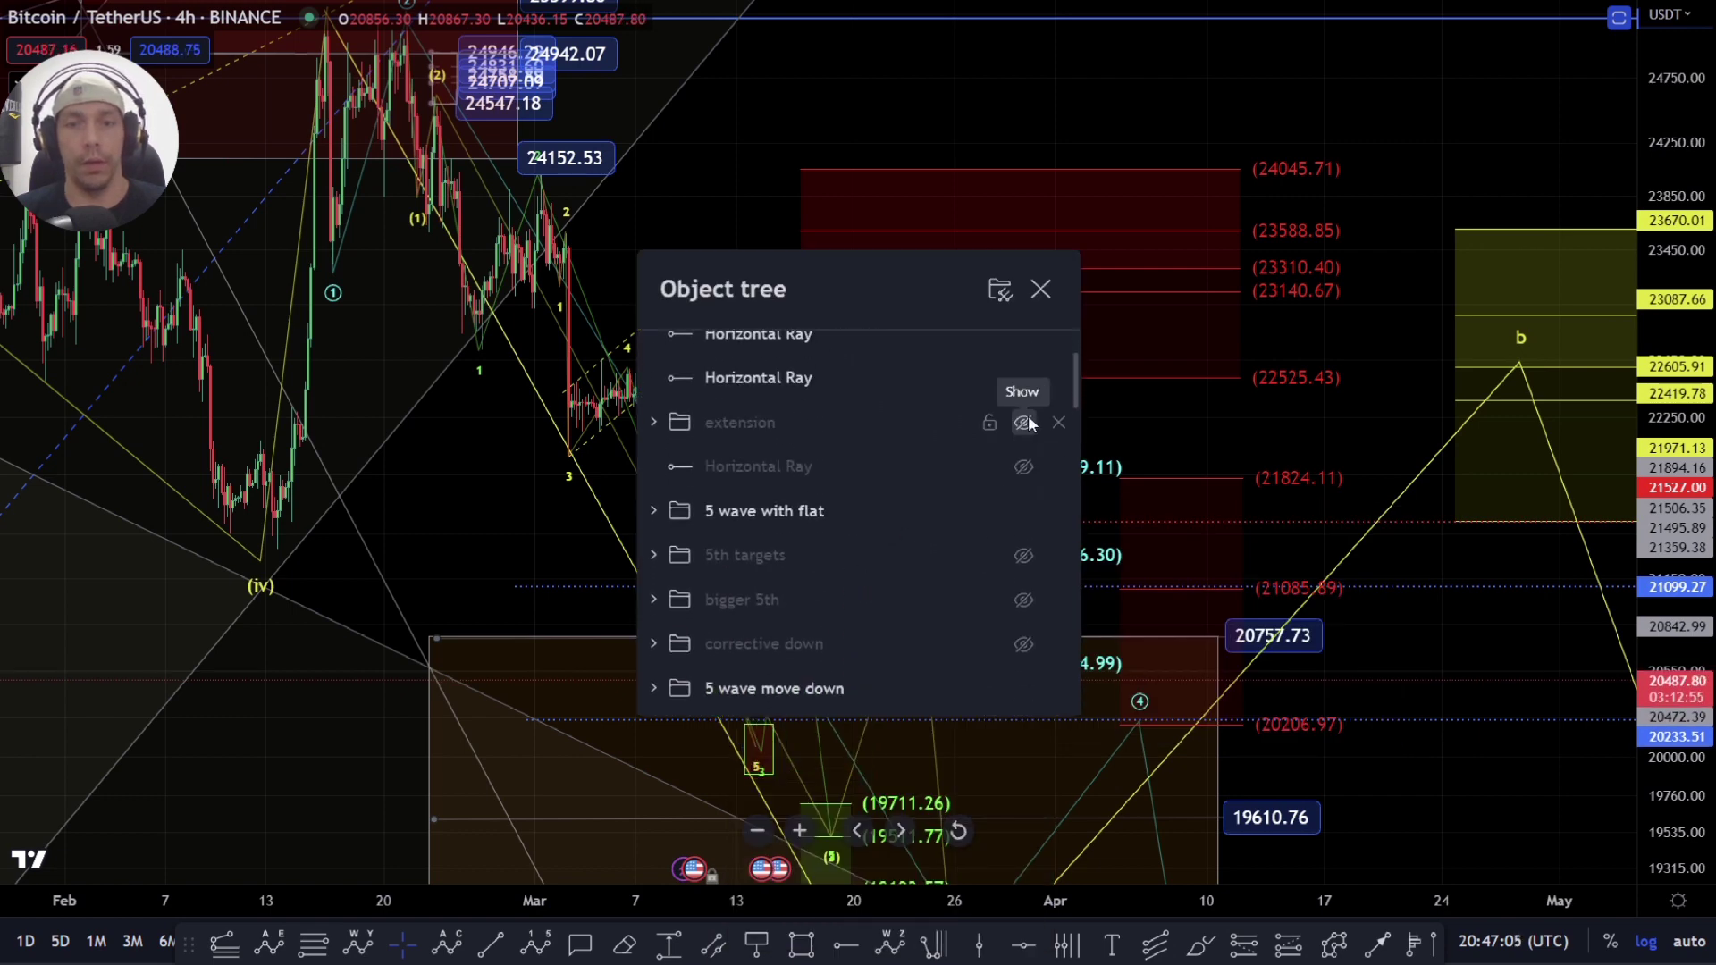
pyautogui.click(545, 470)
pyautogui.scroll(7, 641, 597)
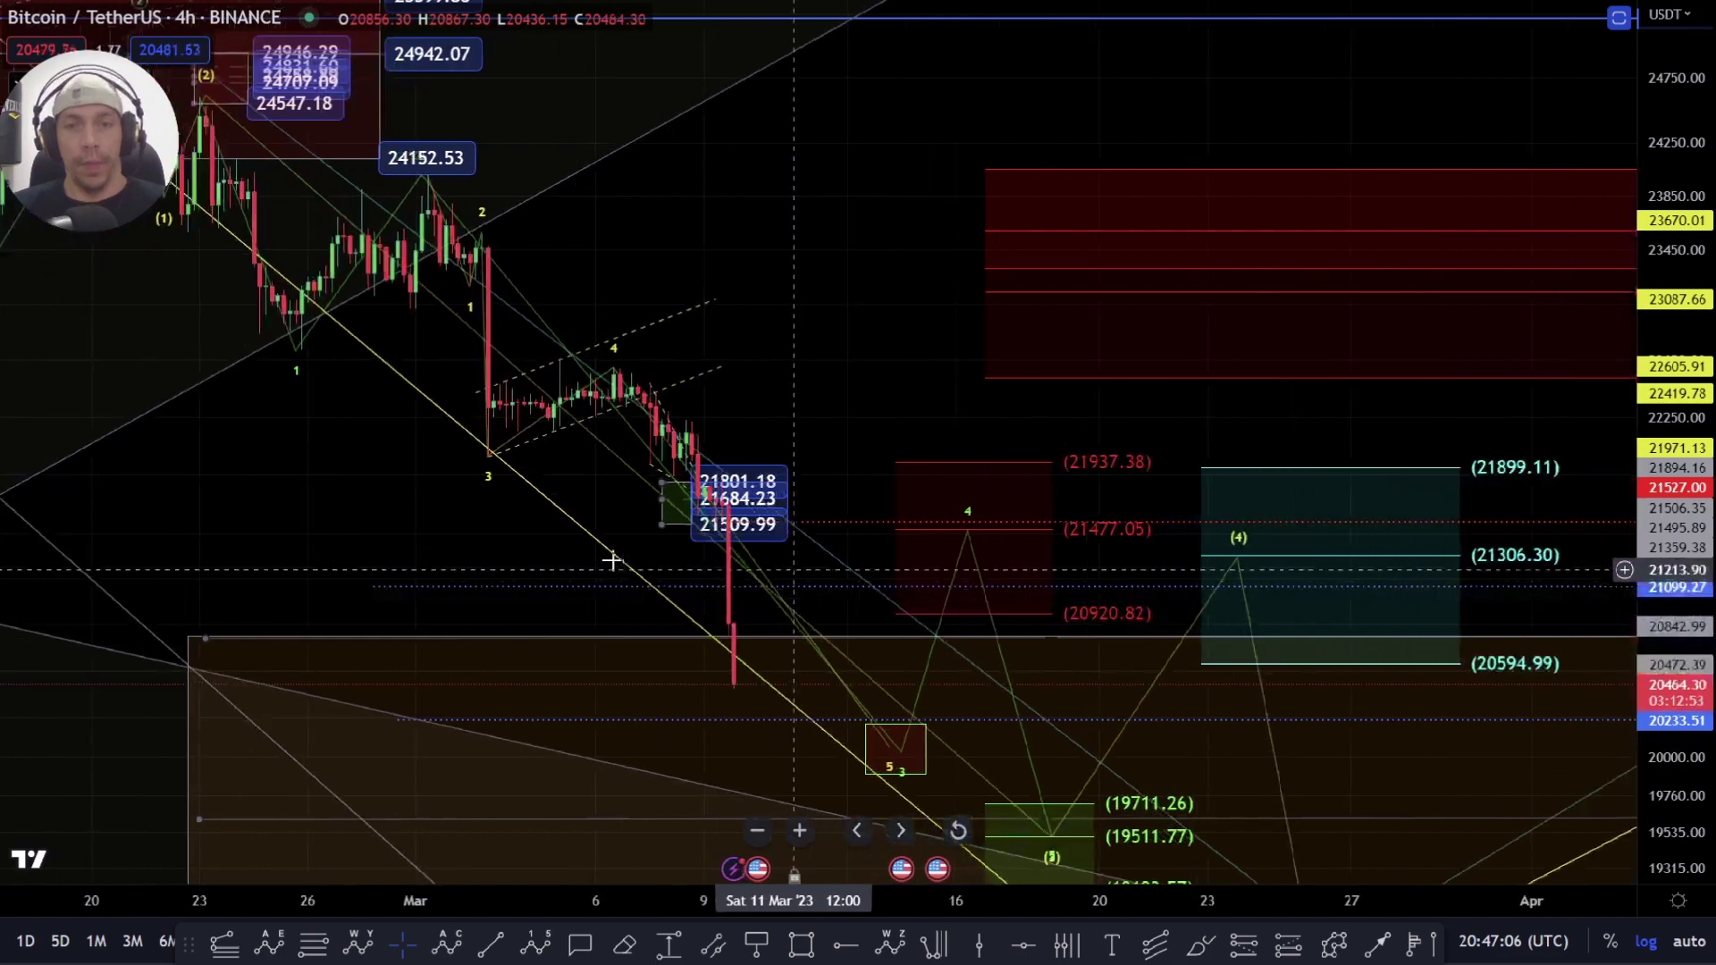
pyautogui.scroll(5, 723, 510)
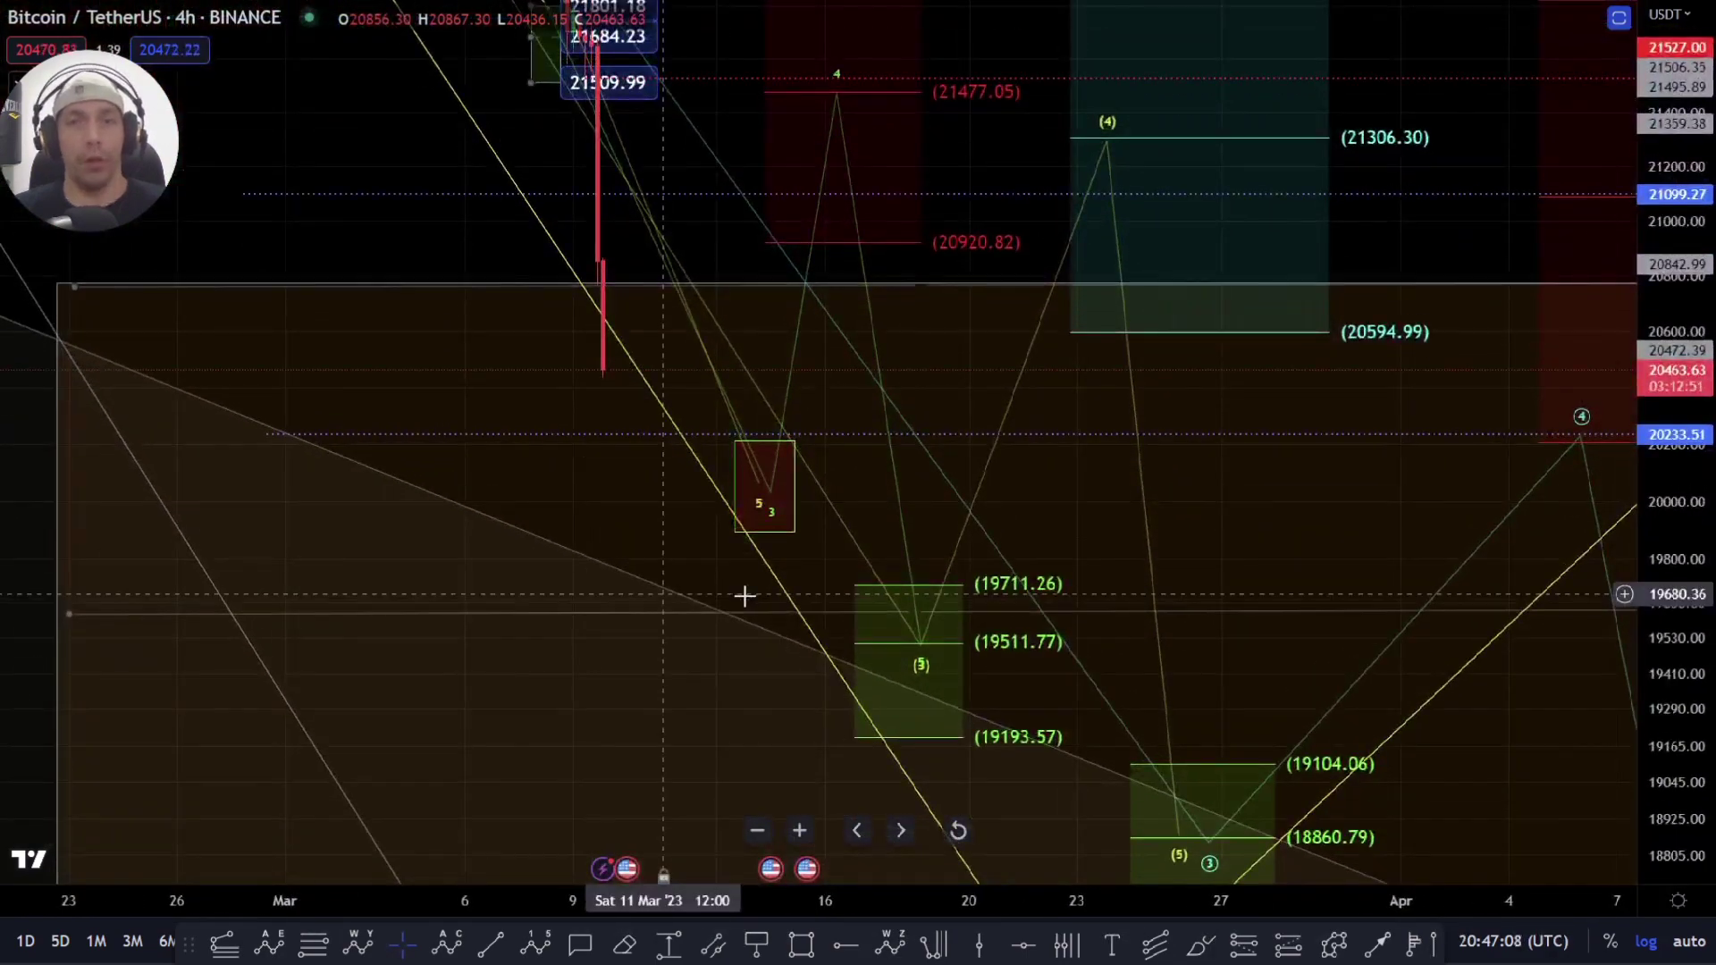
pyautogui.click(770, 488)
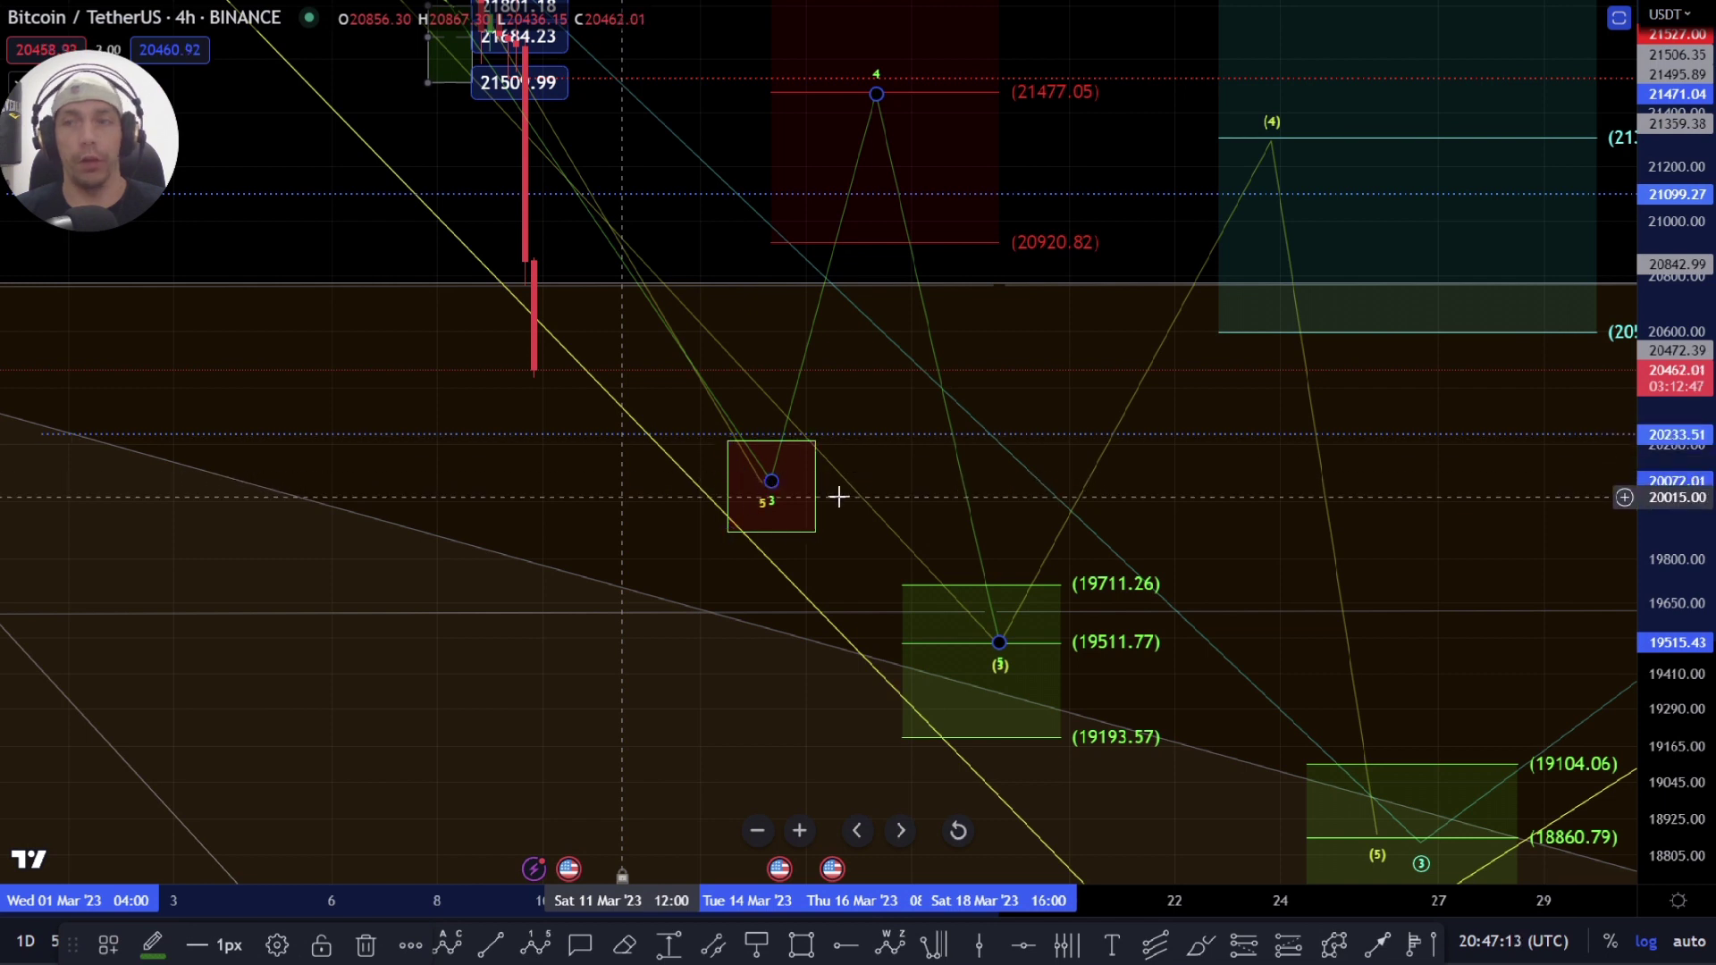
pyautogui.click(813, 487)
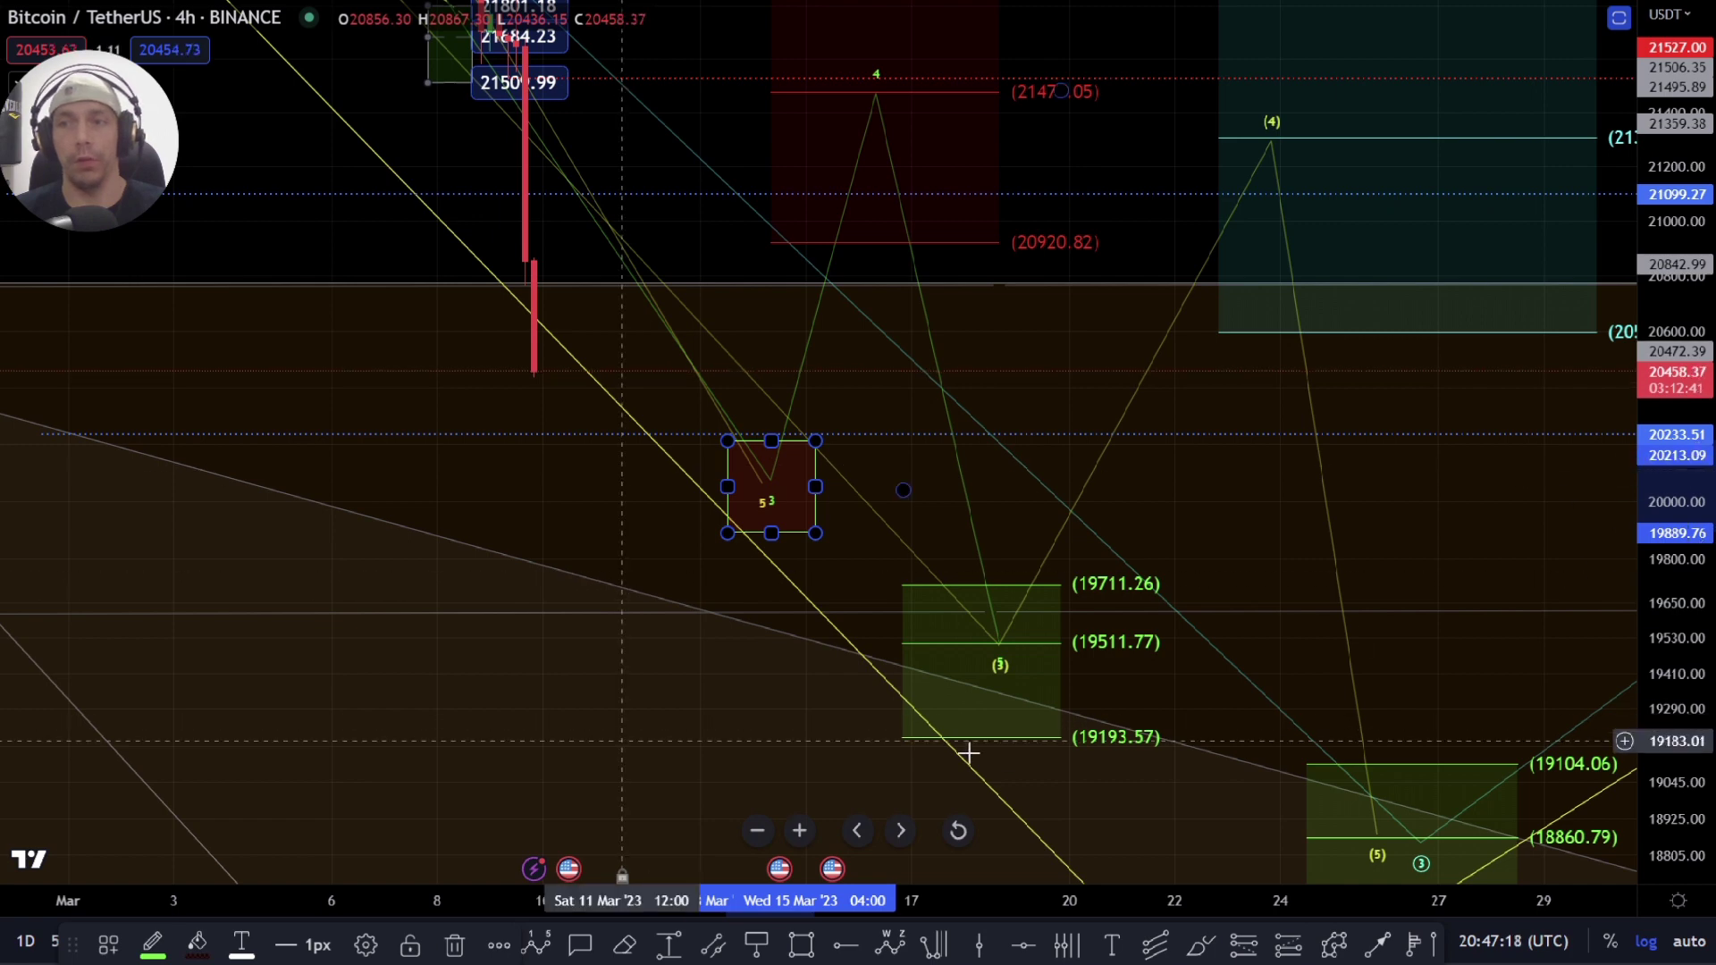
pyautogui.moveTo(697, 250); pyautogui.dragTo(690, 511)
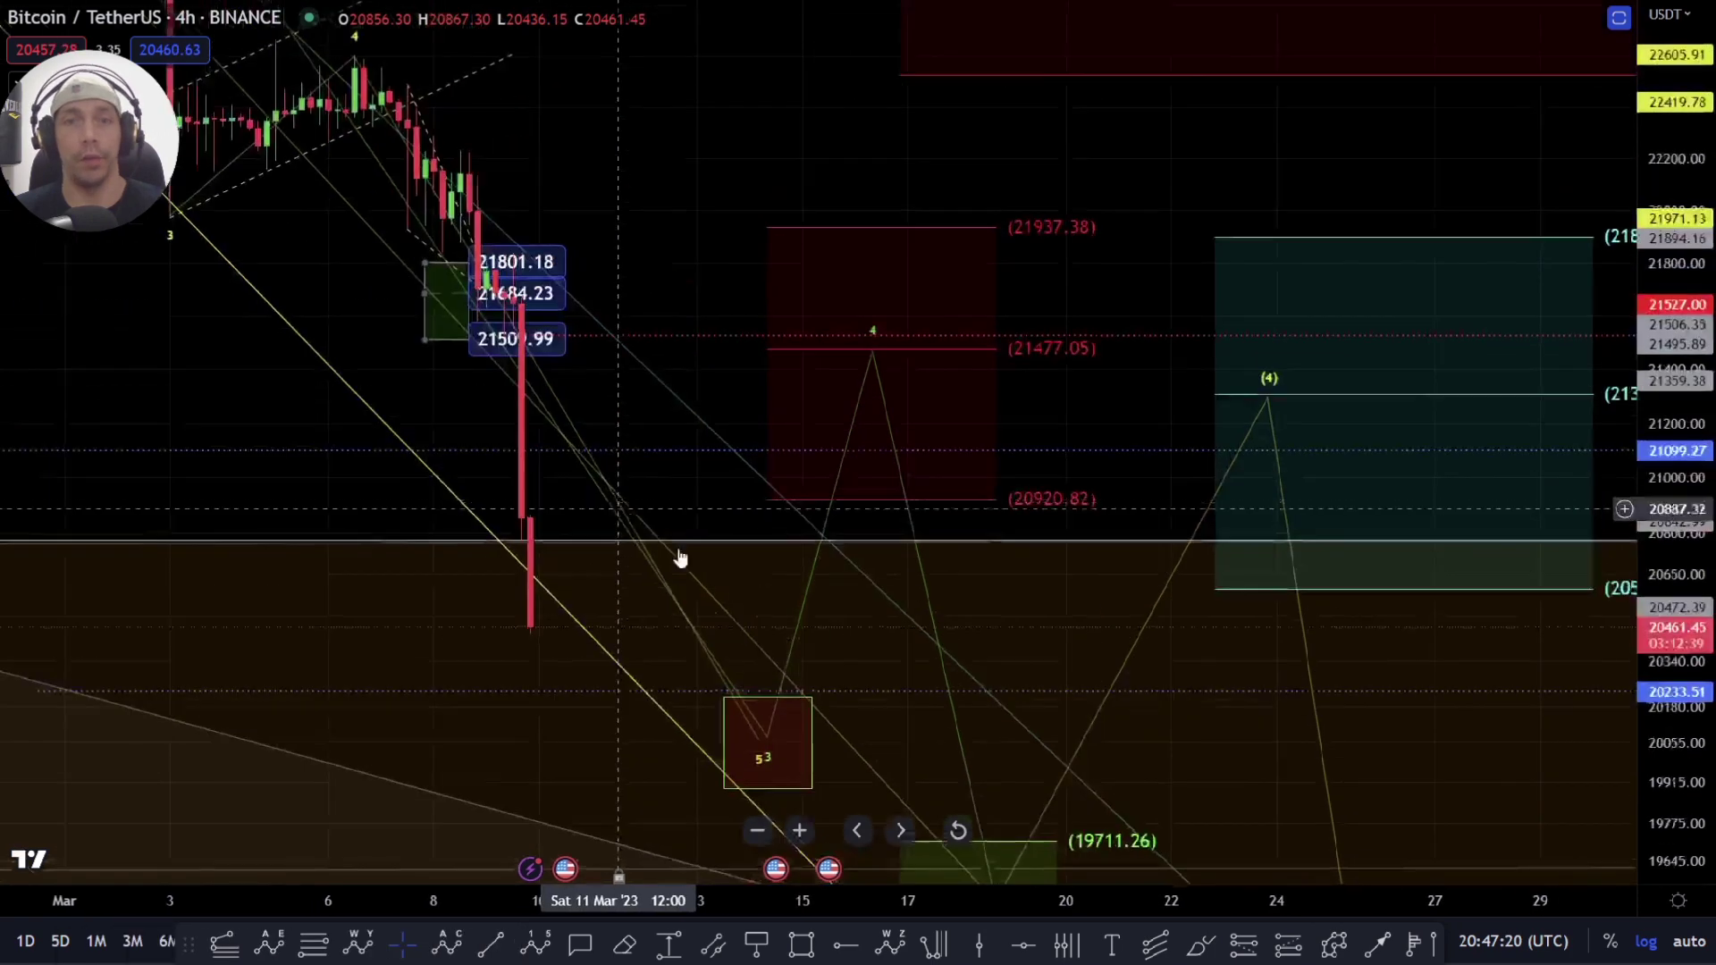
pyautogui.scroll(-5, 706, 546)
pyautogui.scroll(-5, 1703, 440)
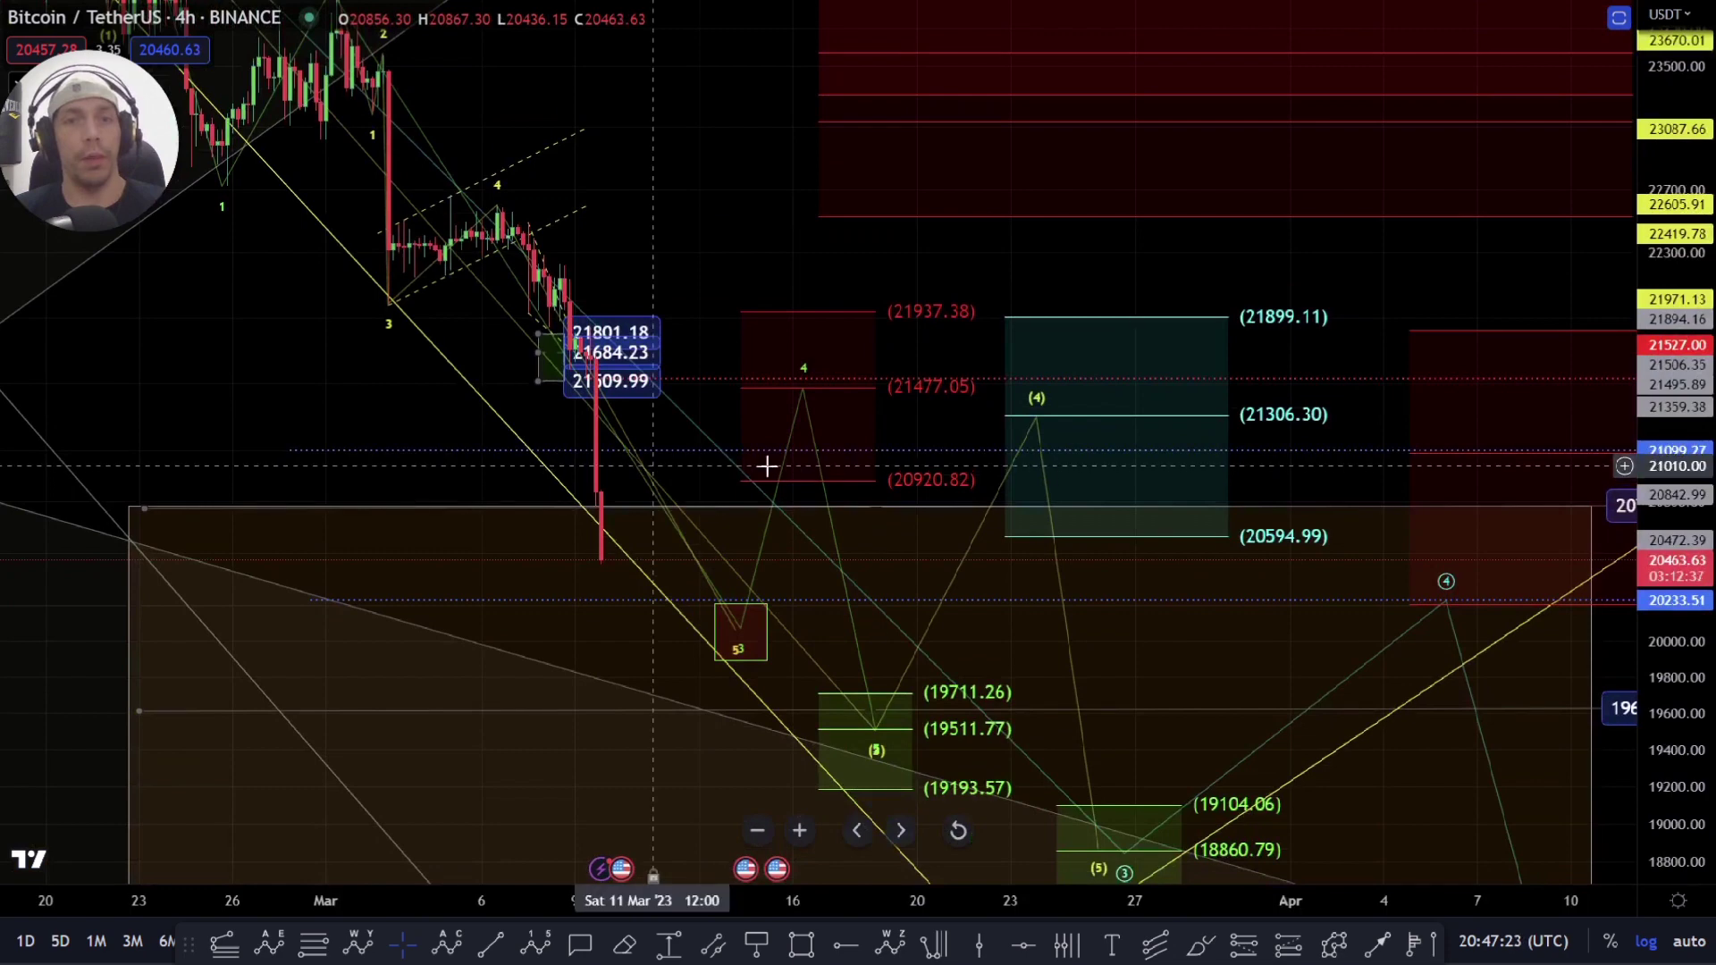
pyautogui.scroll(-5, 1142, 238)
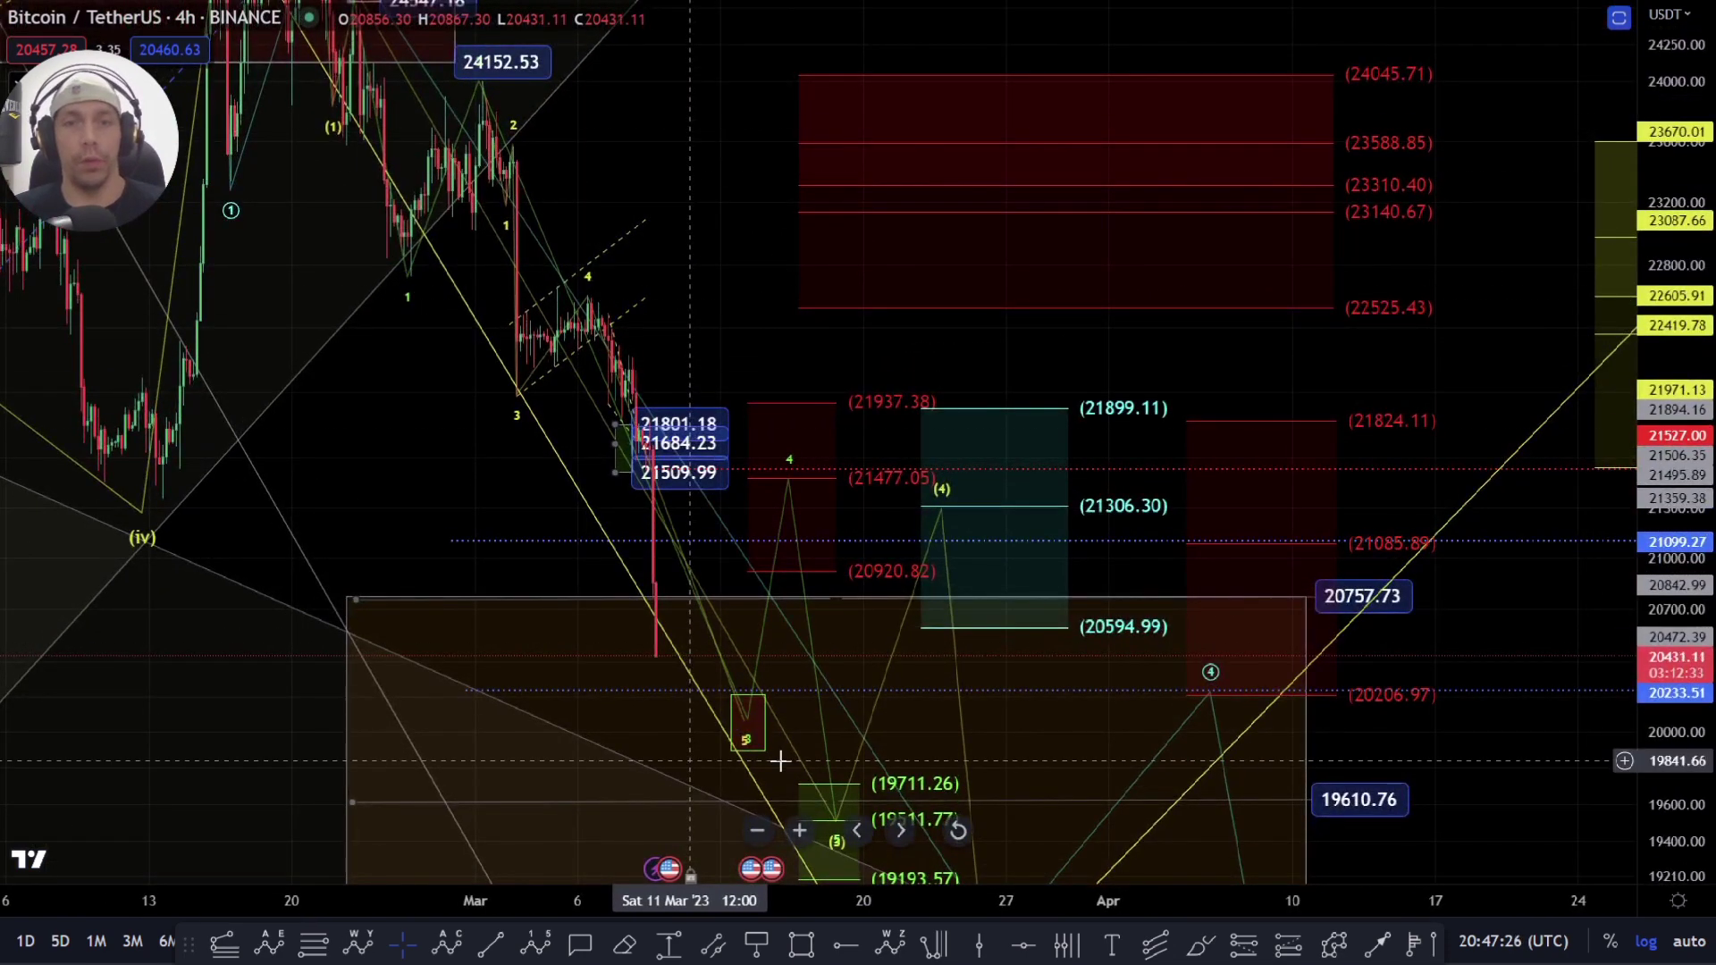
pyautogui.click(1207, 947)
pyautogui.moveTo(743, 720)
pyautogui.mouseDown()
pyautogui.moveTo(819, 459)
pyautogui.moveTo(951, 563)
pyautogui.moveTo(1131, 234)
pyautogui.moveTo(1004, 330)
pyautogui.moveTo(992, 147)
pyautogui.mouseUp()
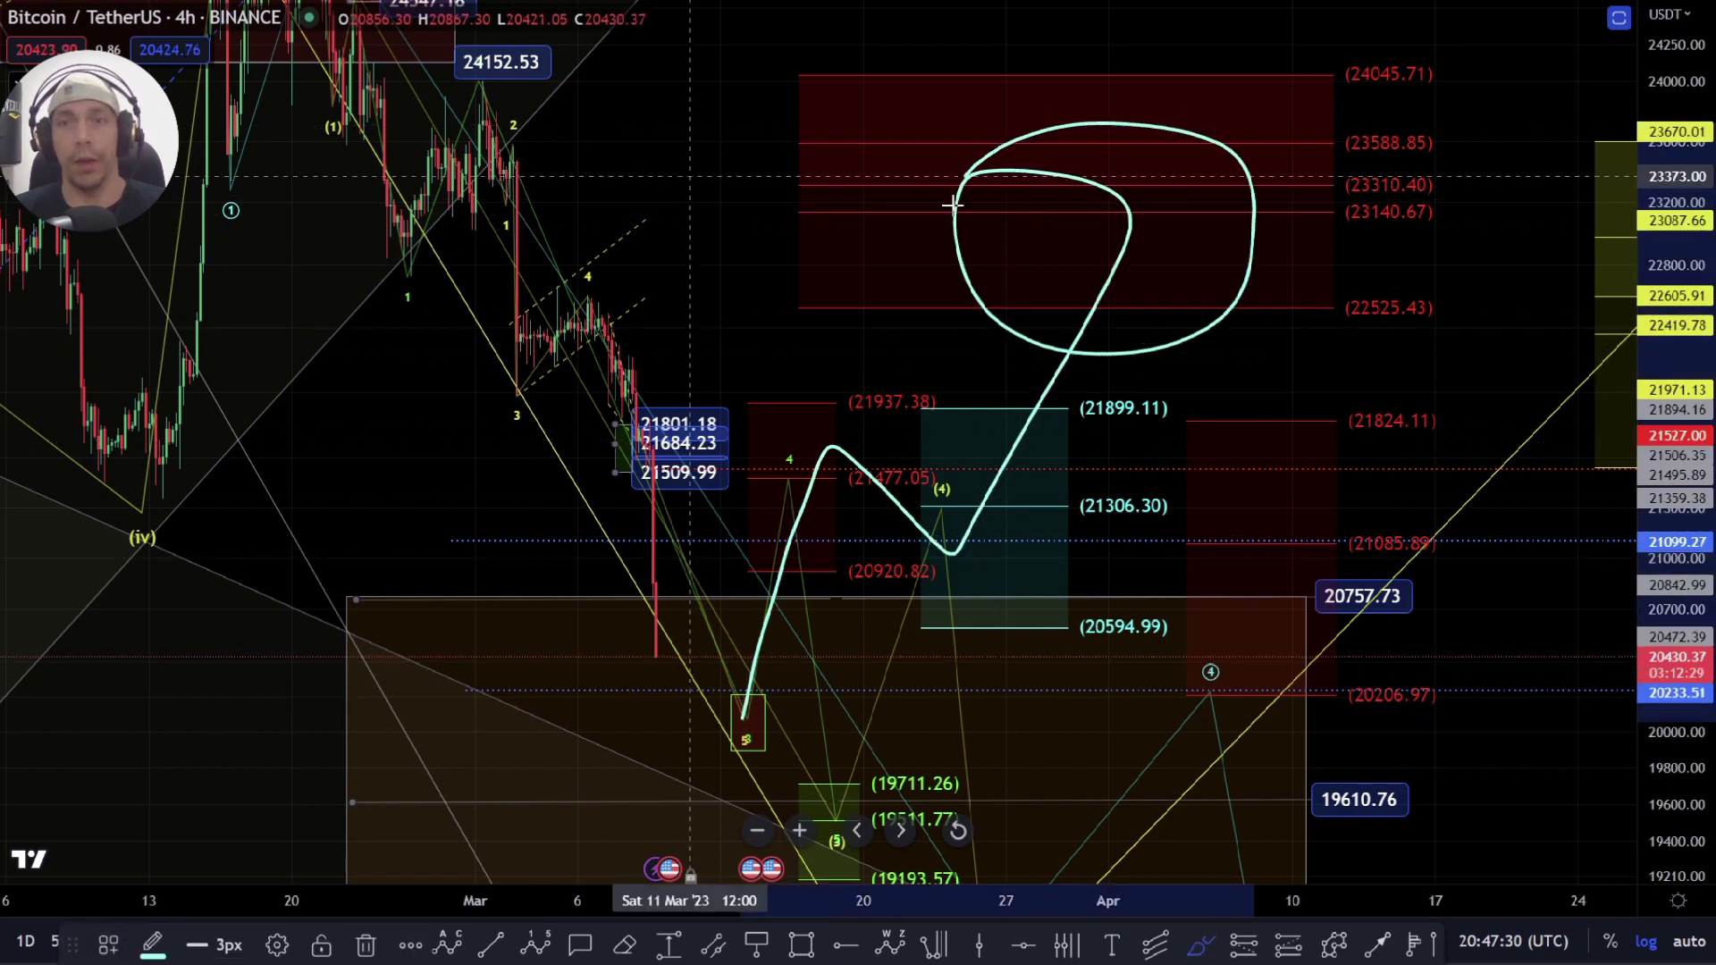
pyautogui.press('Delete')
pyautogui.scroll(5, 691, 594)
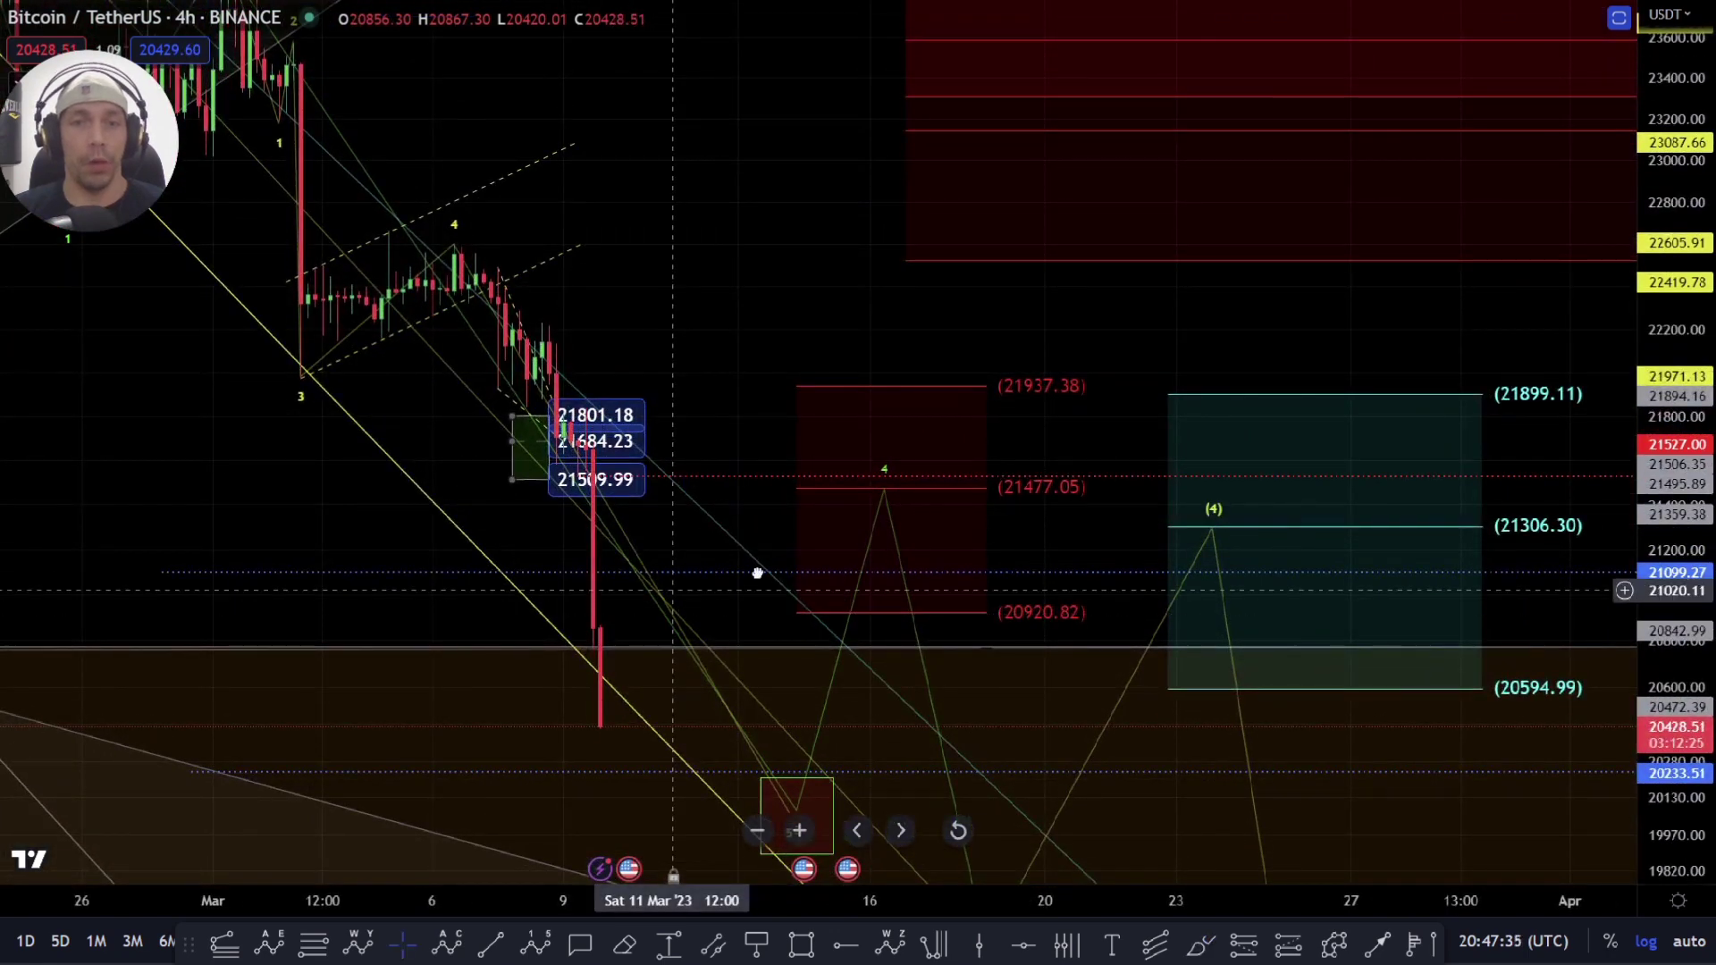
pyautogui.moveTo(748, 603); pyautogui.dragTo(773, 407)
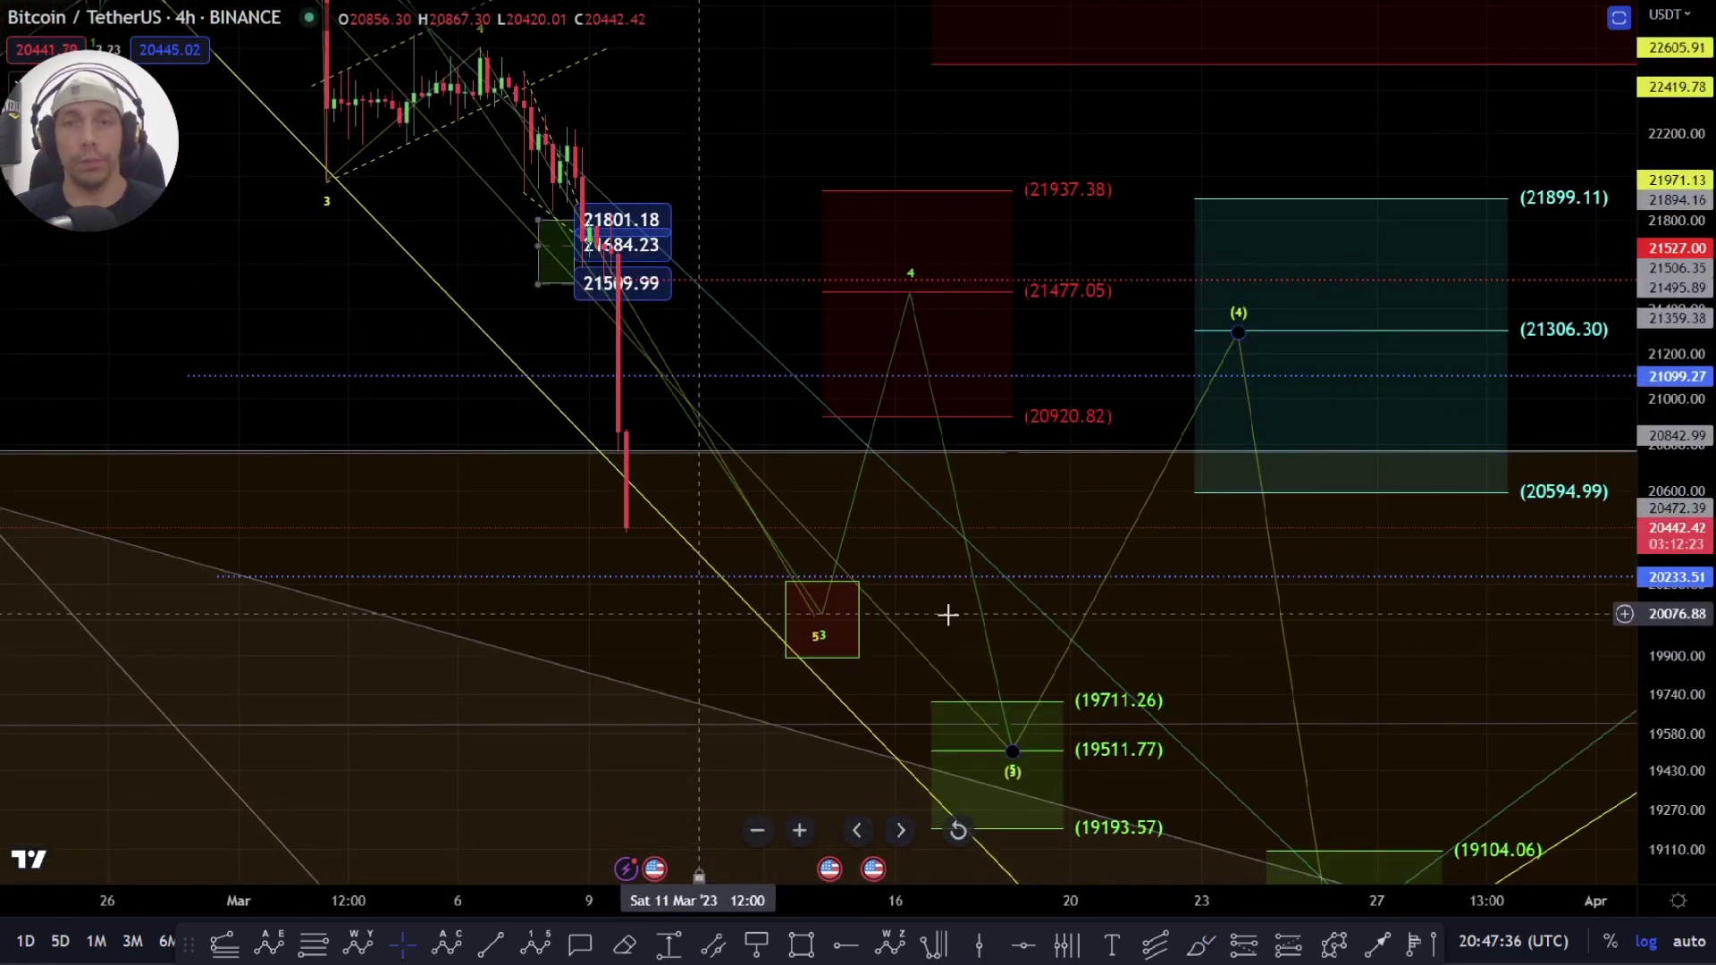
pyautogui.click(1201, 946)
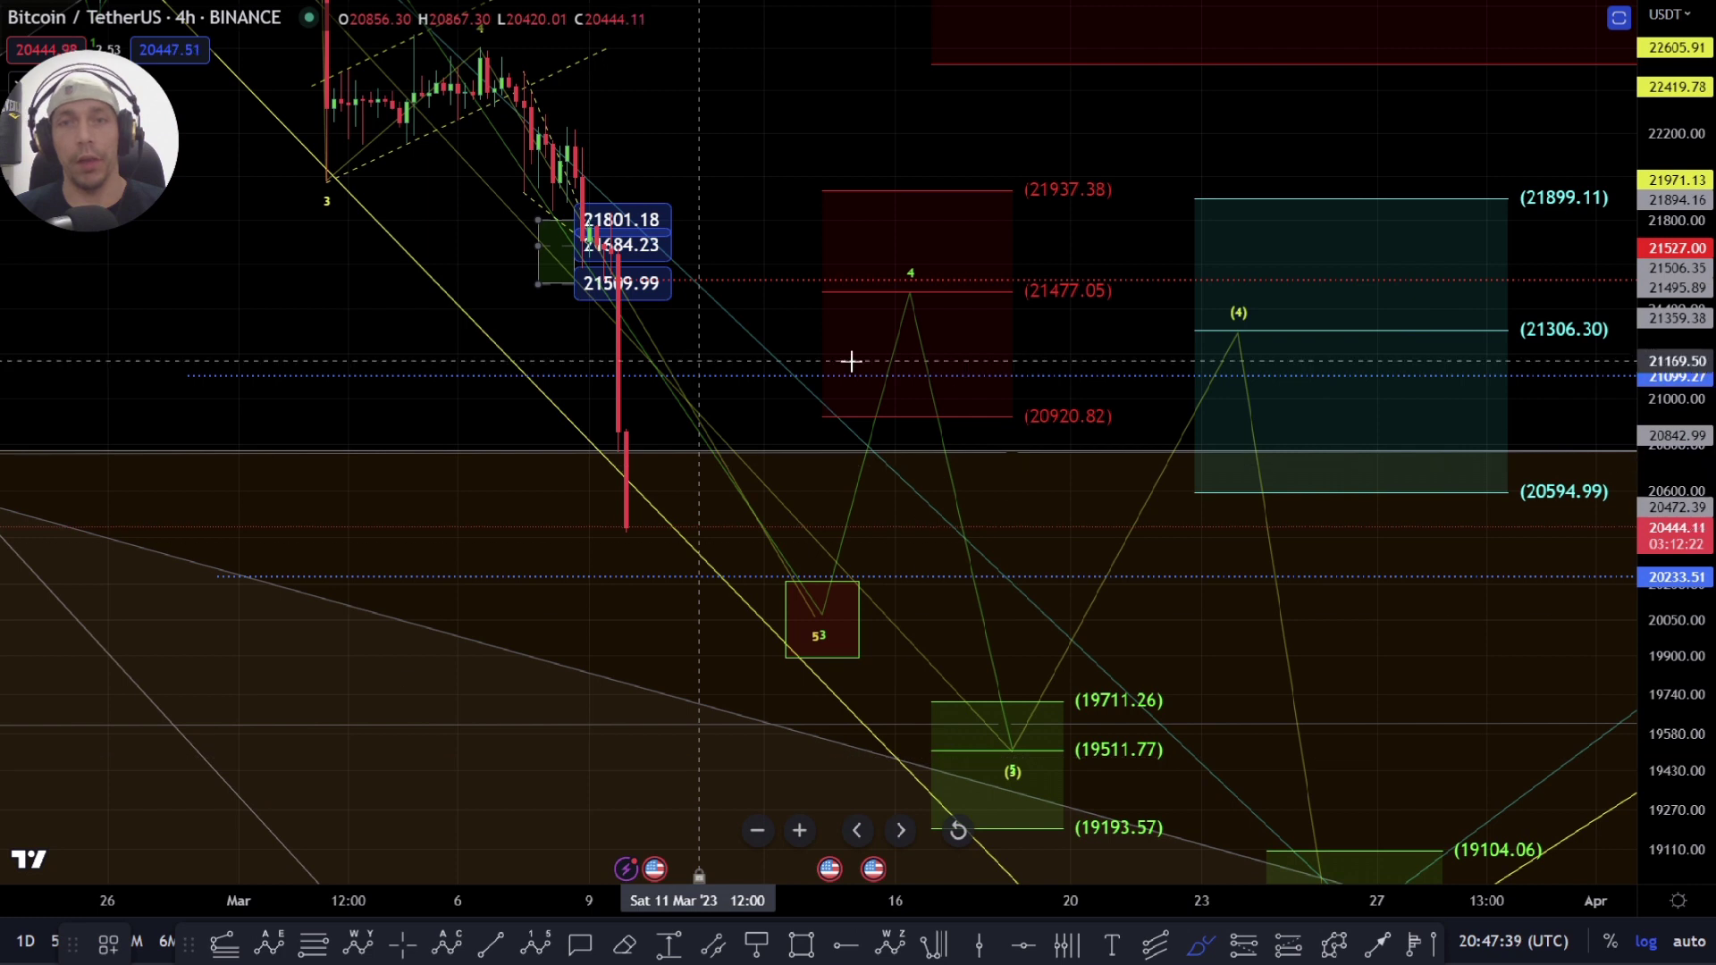
pyautogui.moveTo(807, 626); pyautogui.dragTo(927, 287)
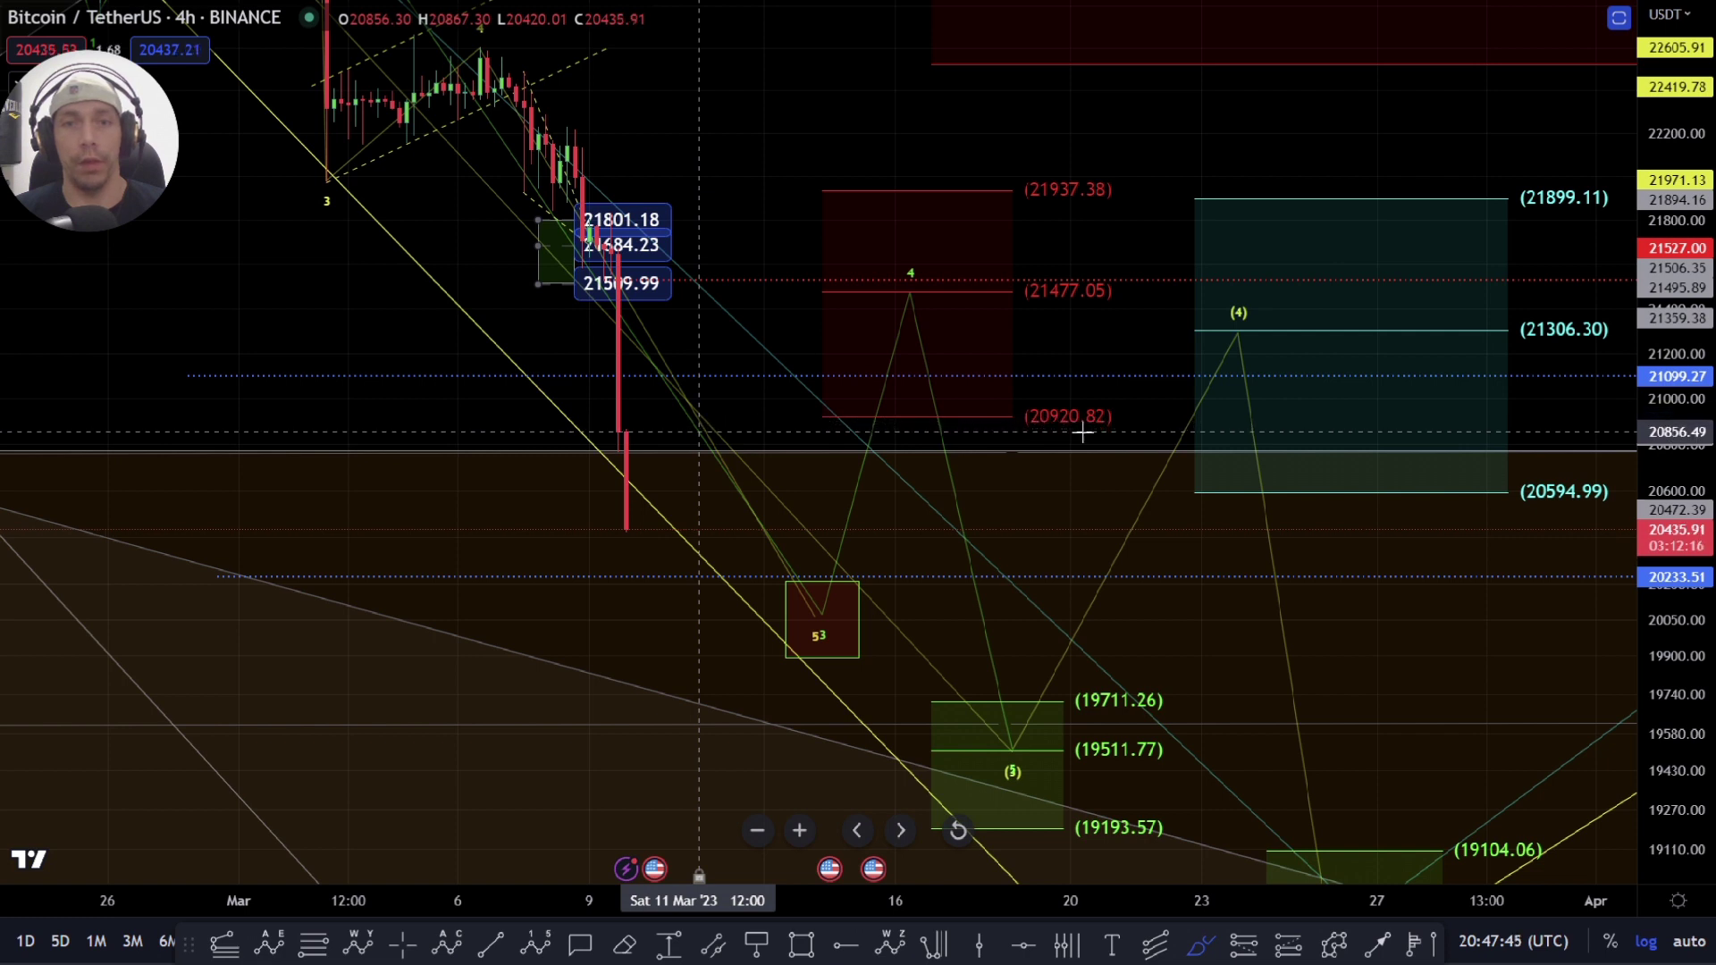
pyautogui.moveTo(831, 534)
pyautogui.mouseDown()
pyautogui.moveTo(888, 467)
pyautogui.moveTo(903, 291)
pyautogui.mouseUp()
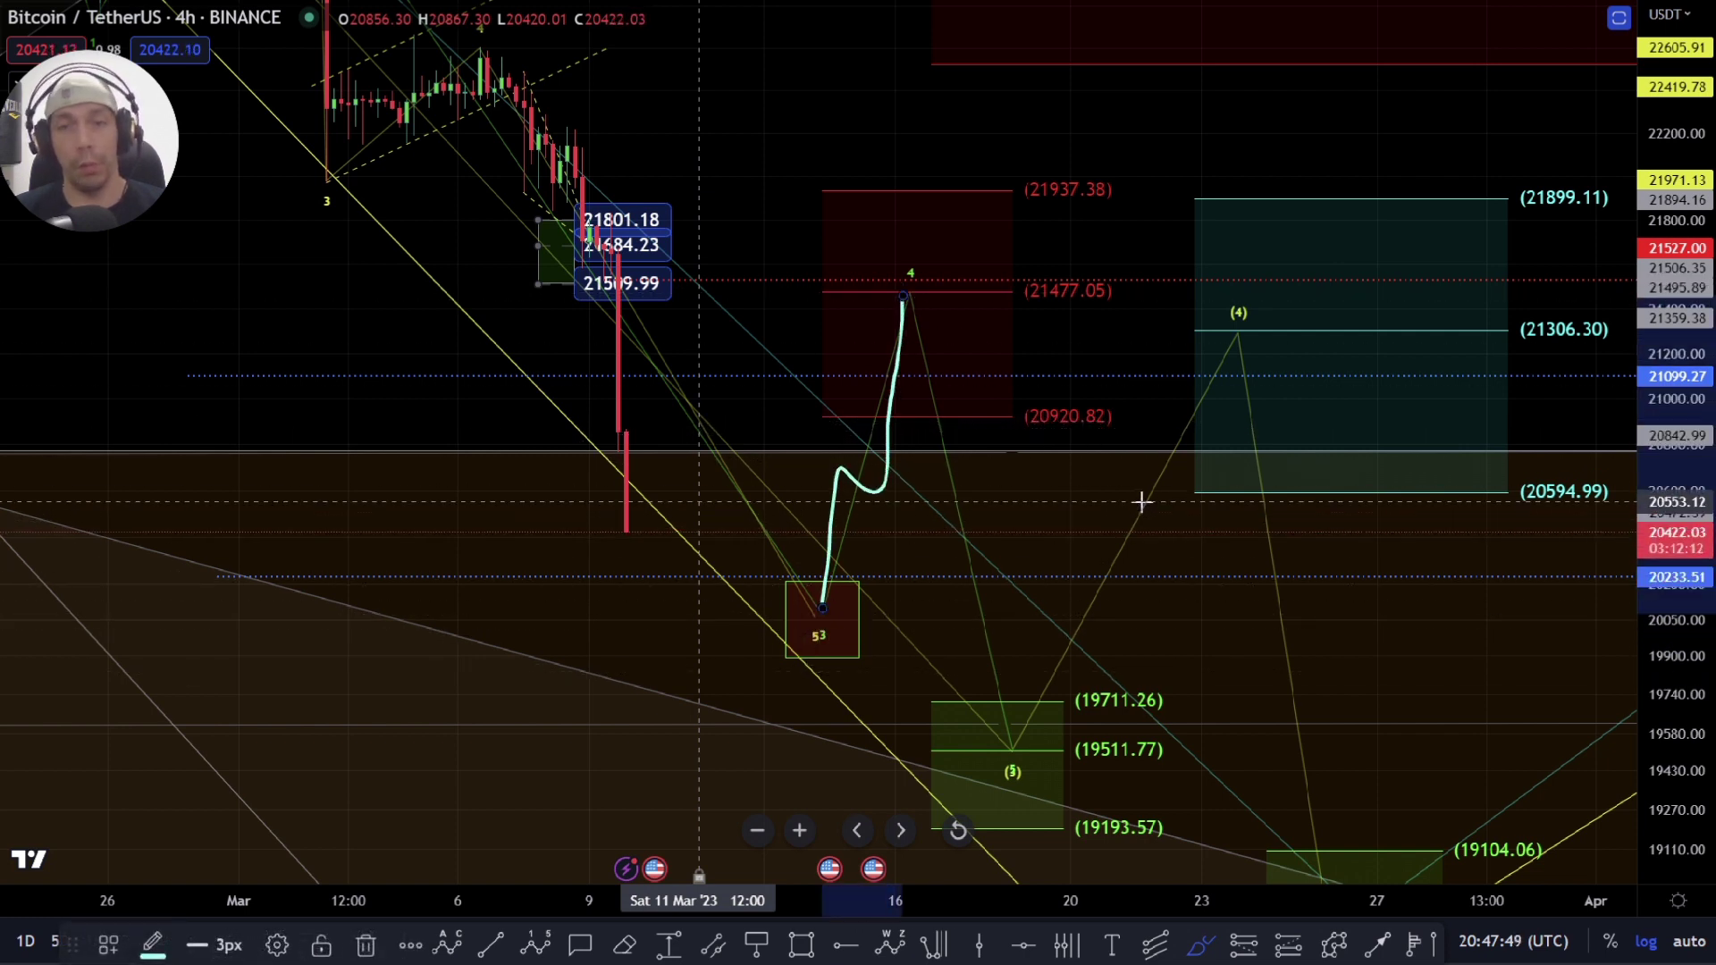
pyautogui.press('Delete')
pyautogui.moveTo(1673, 500); pyautogui.dragTo(1673, 616)
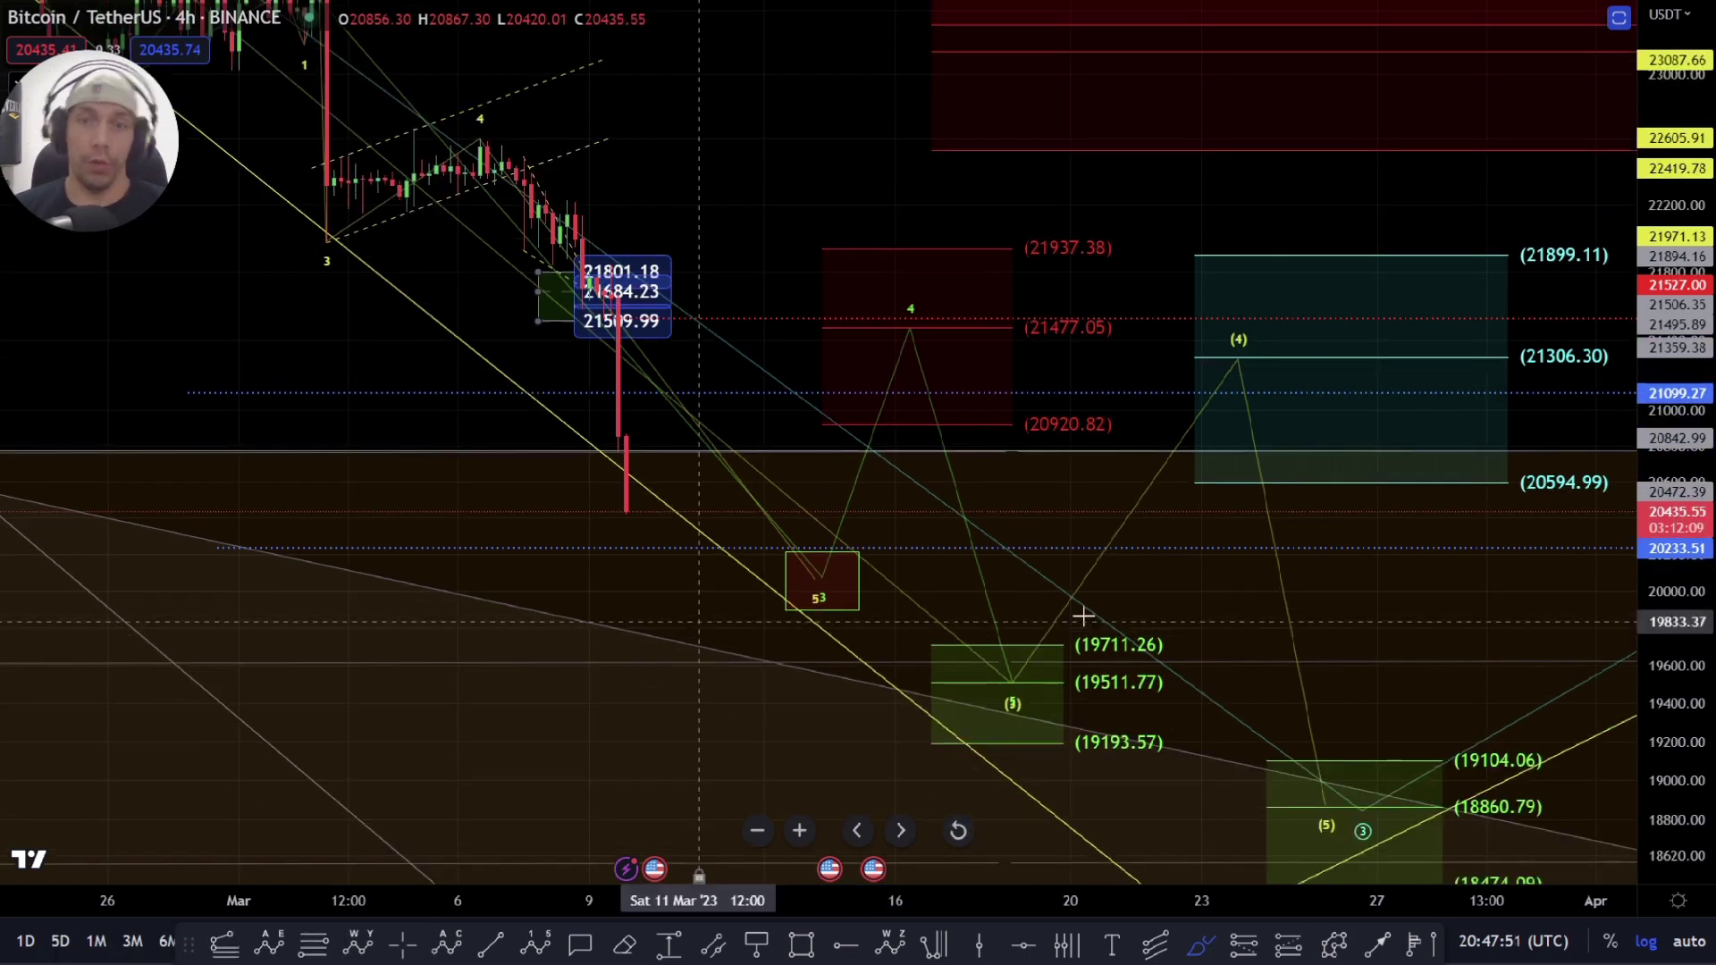
pyautogui.scroll(-4, 1005, 576)
pyautogui.moveTo(840, 106); pyautogui.dragTo(939, 445)
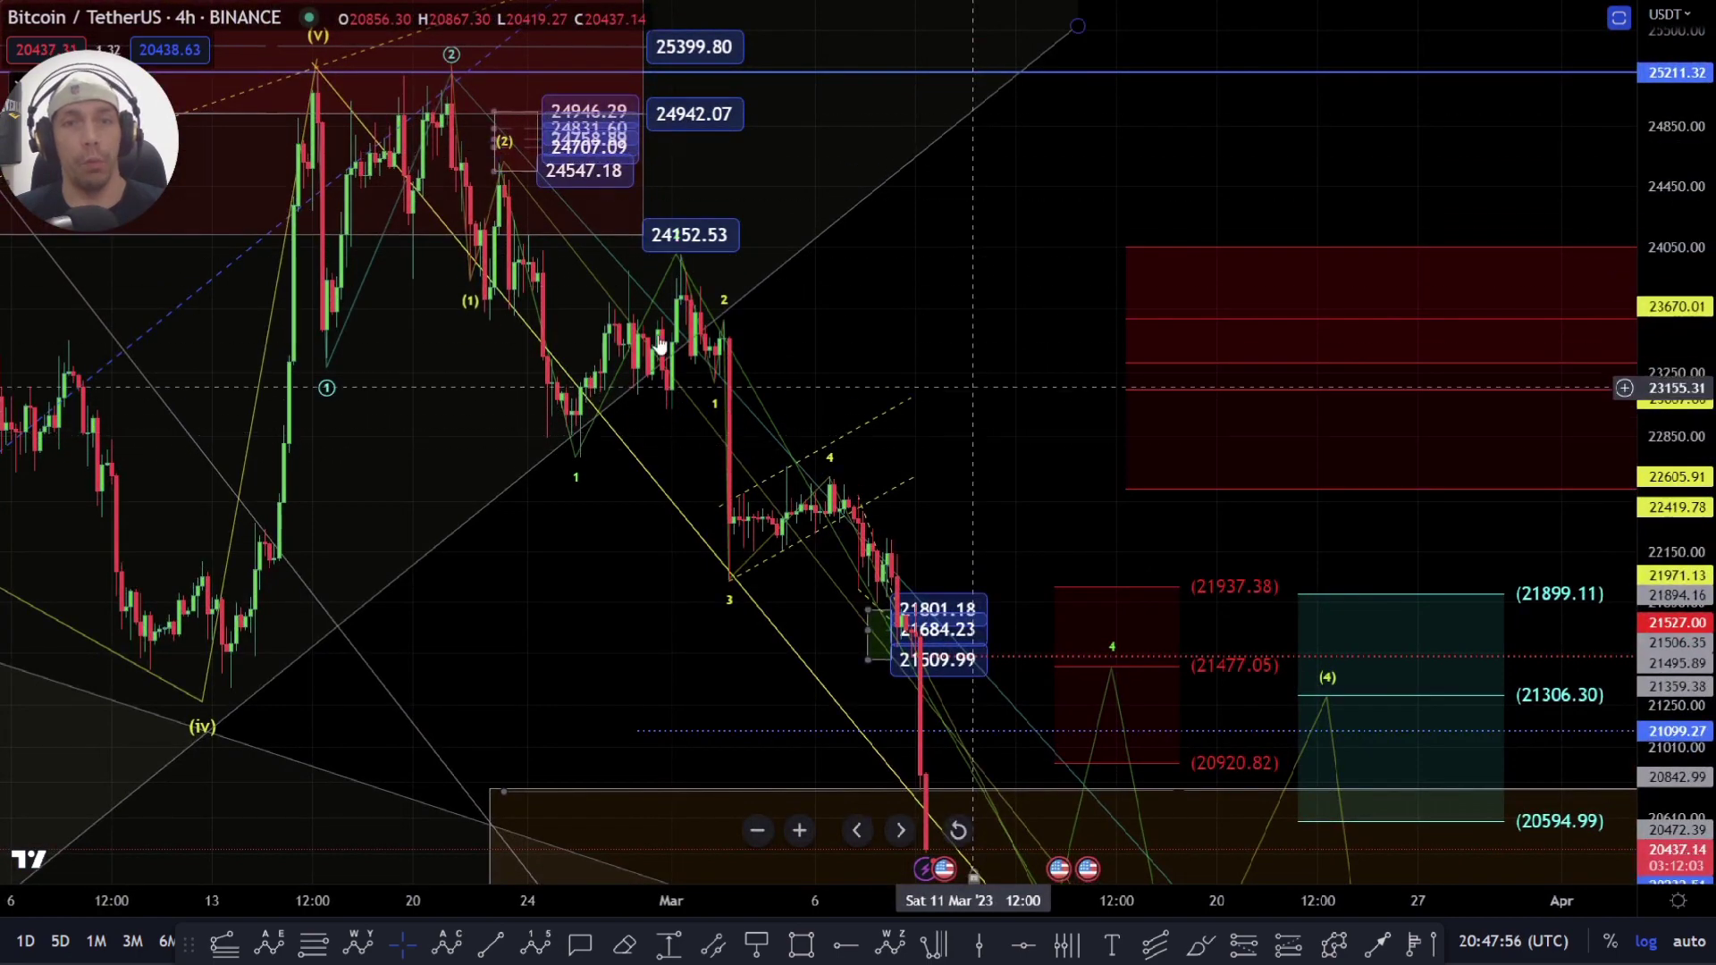
pyautogui.moveTo(907, 590); pyautogui.dragTo(706, 266)
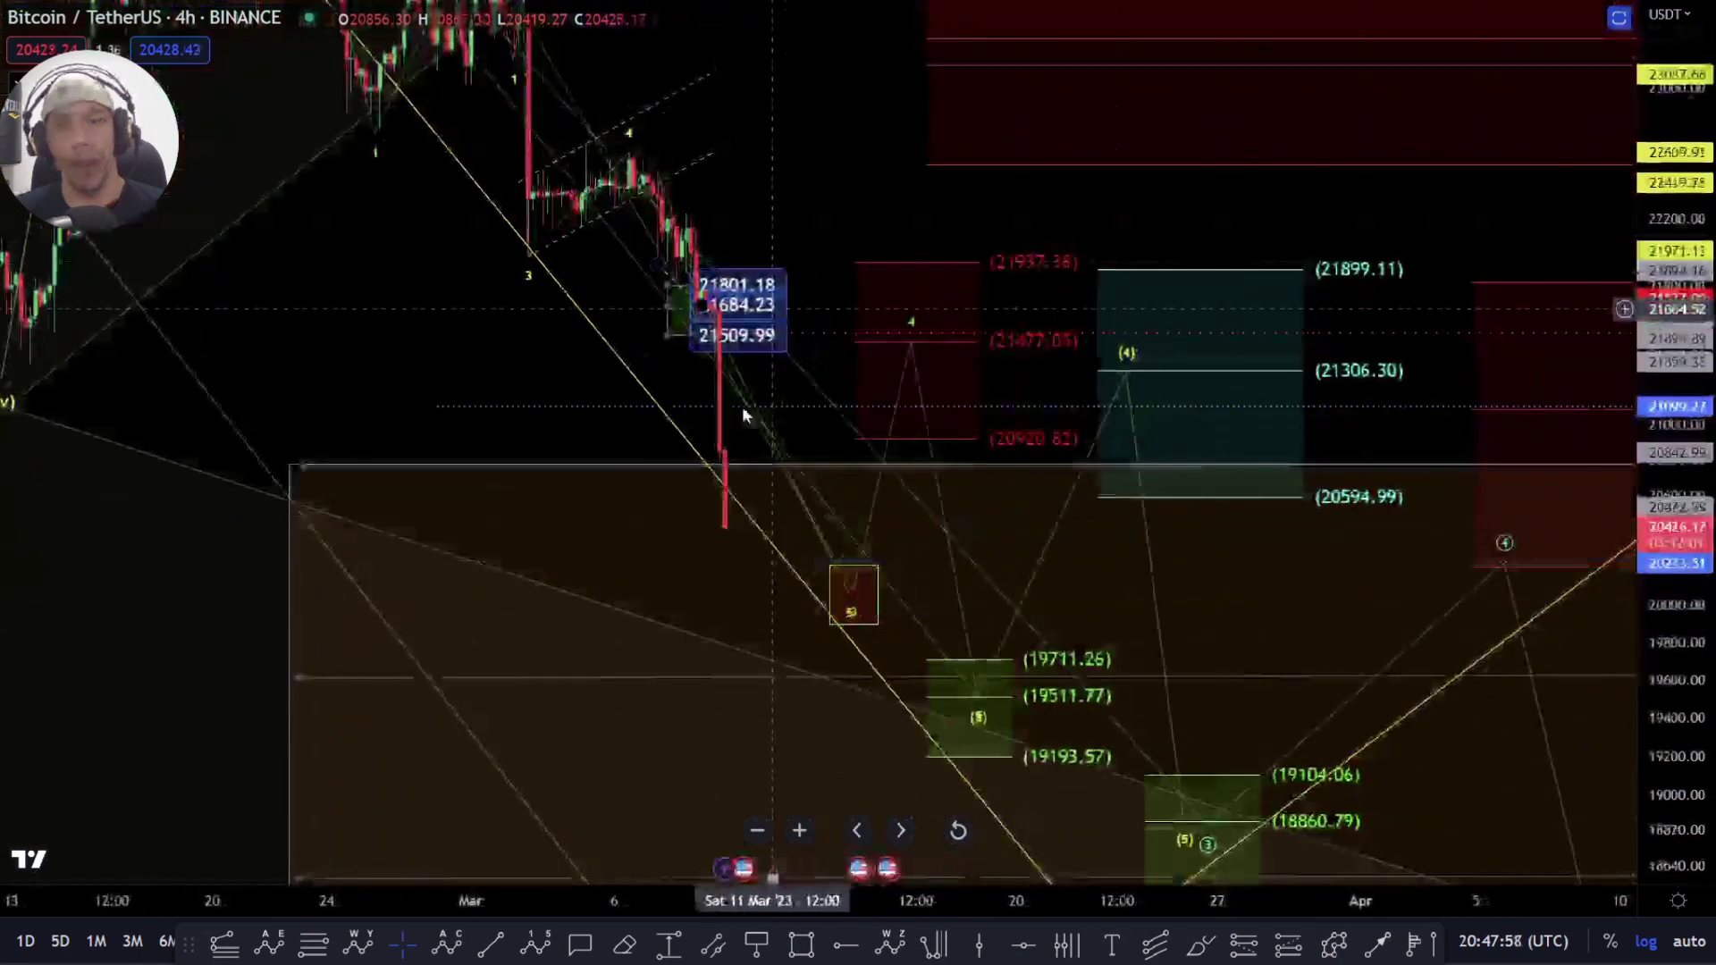
pyautogui.click(876, 595)
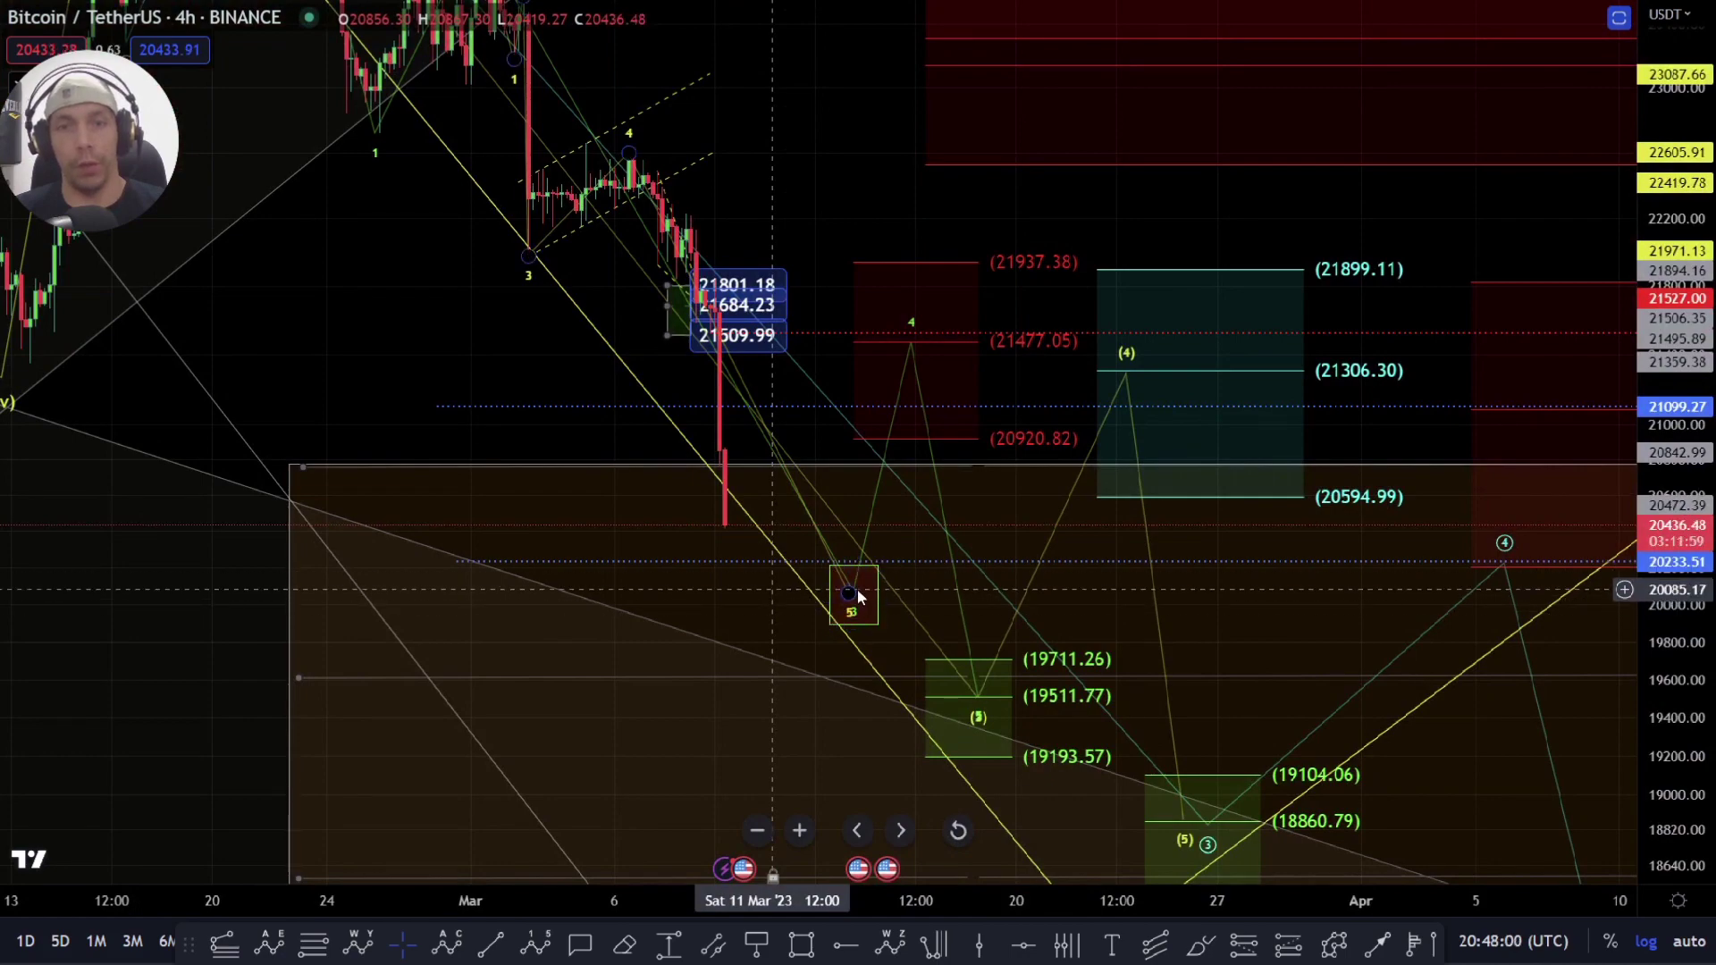
pyautogui.click(851, 592)
pyautogui.moveTo(745, 589)
pyautogui.mouseDown()
pyautogui.moveTo(767, 724)
pyautogui.moveTo(667, 581)
pyautogui.mouseUp()
pyautogui.scroll(3, 812, 561)
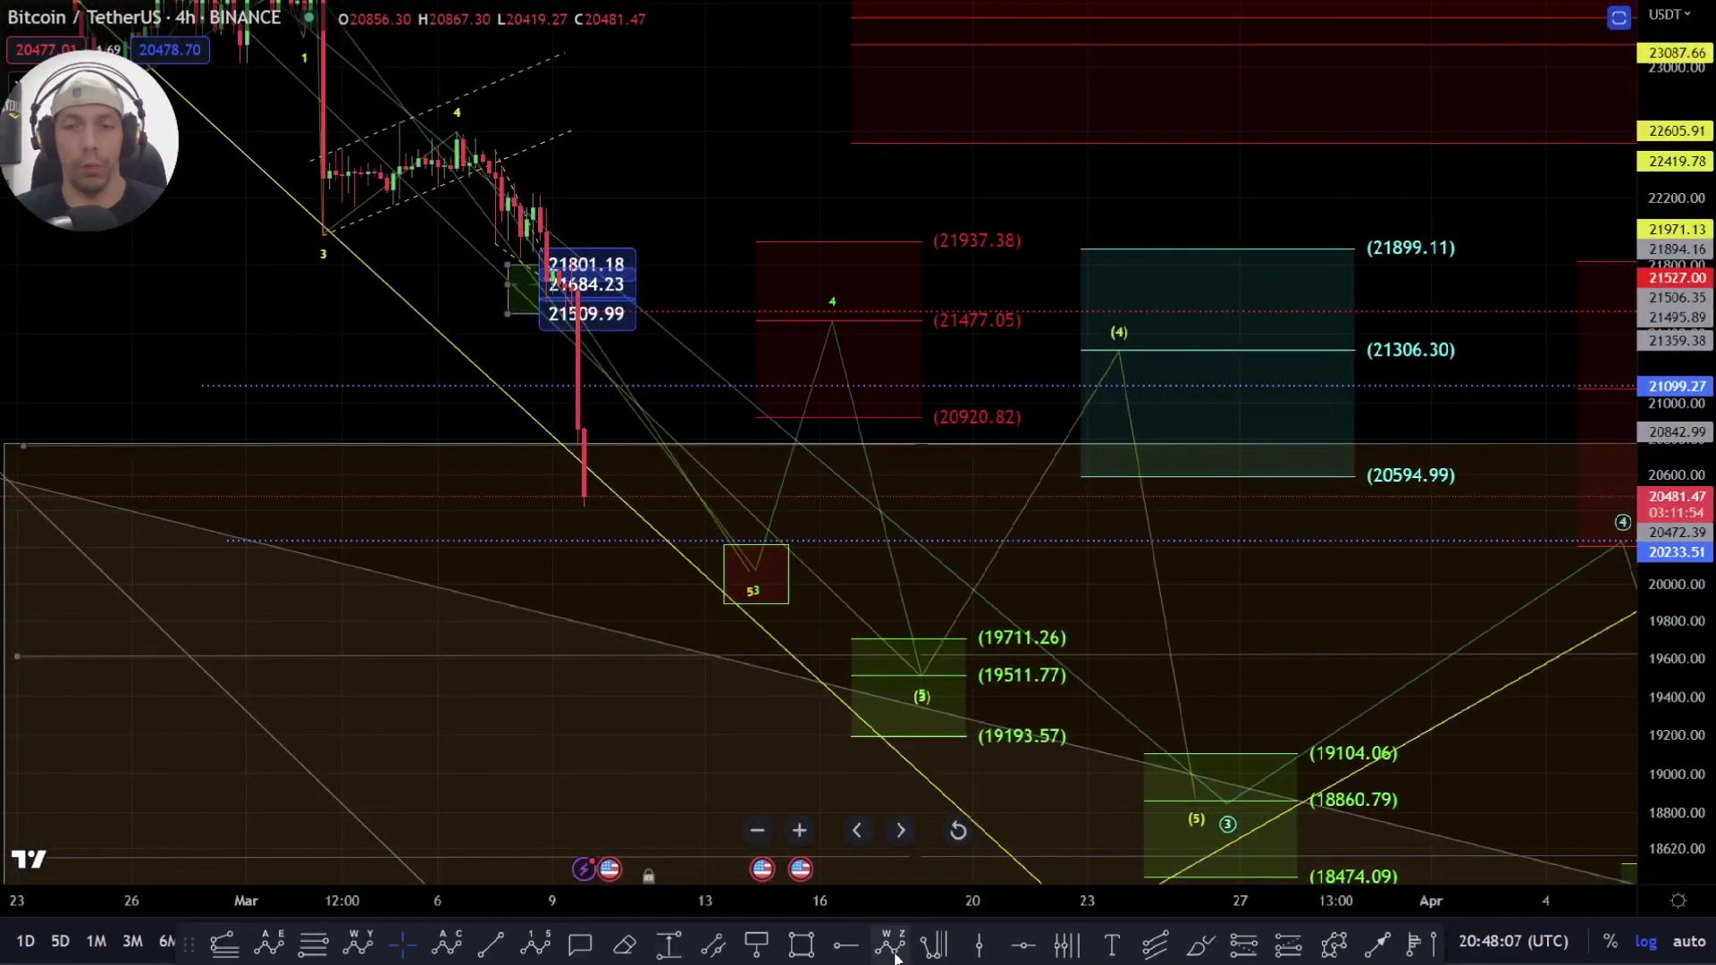
# Step: Sketch the drop from the 4 peak toward the (3) box, then view the February highs
pyautogui.click(1200, 949)
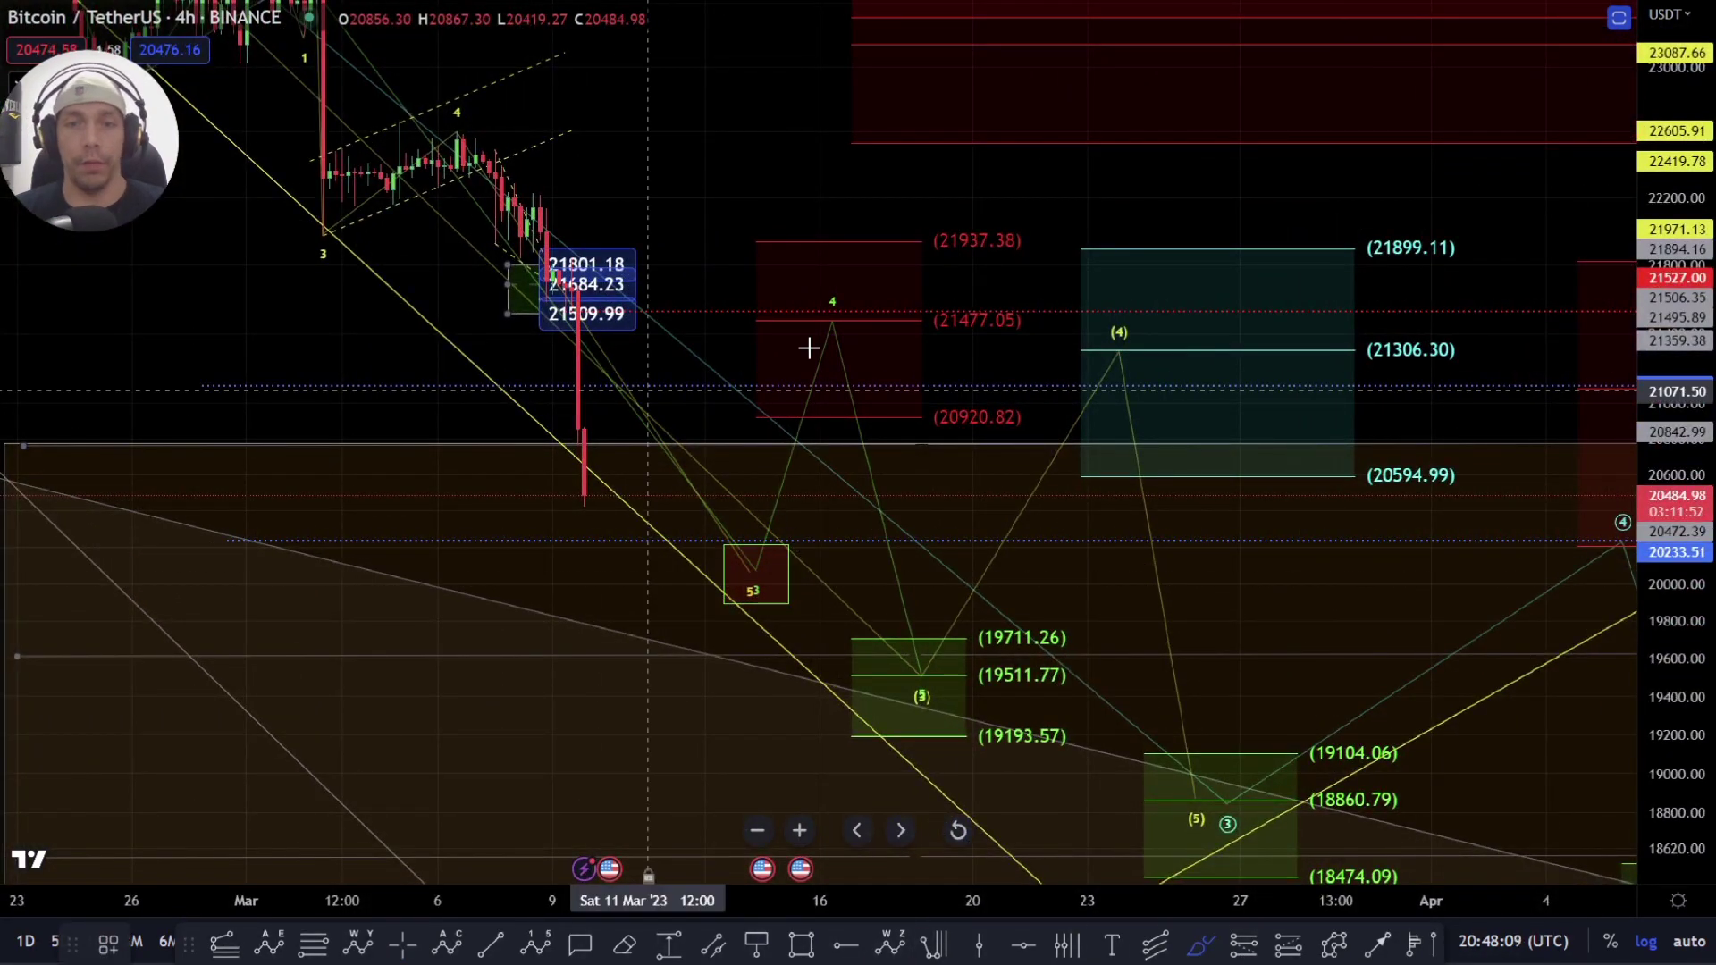
pyautogui.moveTo(829, 304)
pyautogui.mouseDown()
pyautogui.moveTo(885, 452)
pyautogui.moveTo(923, 659)
pyautogui.mouseUp()
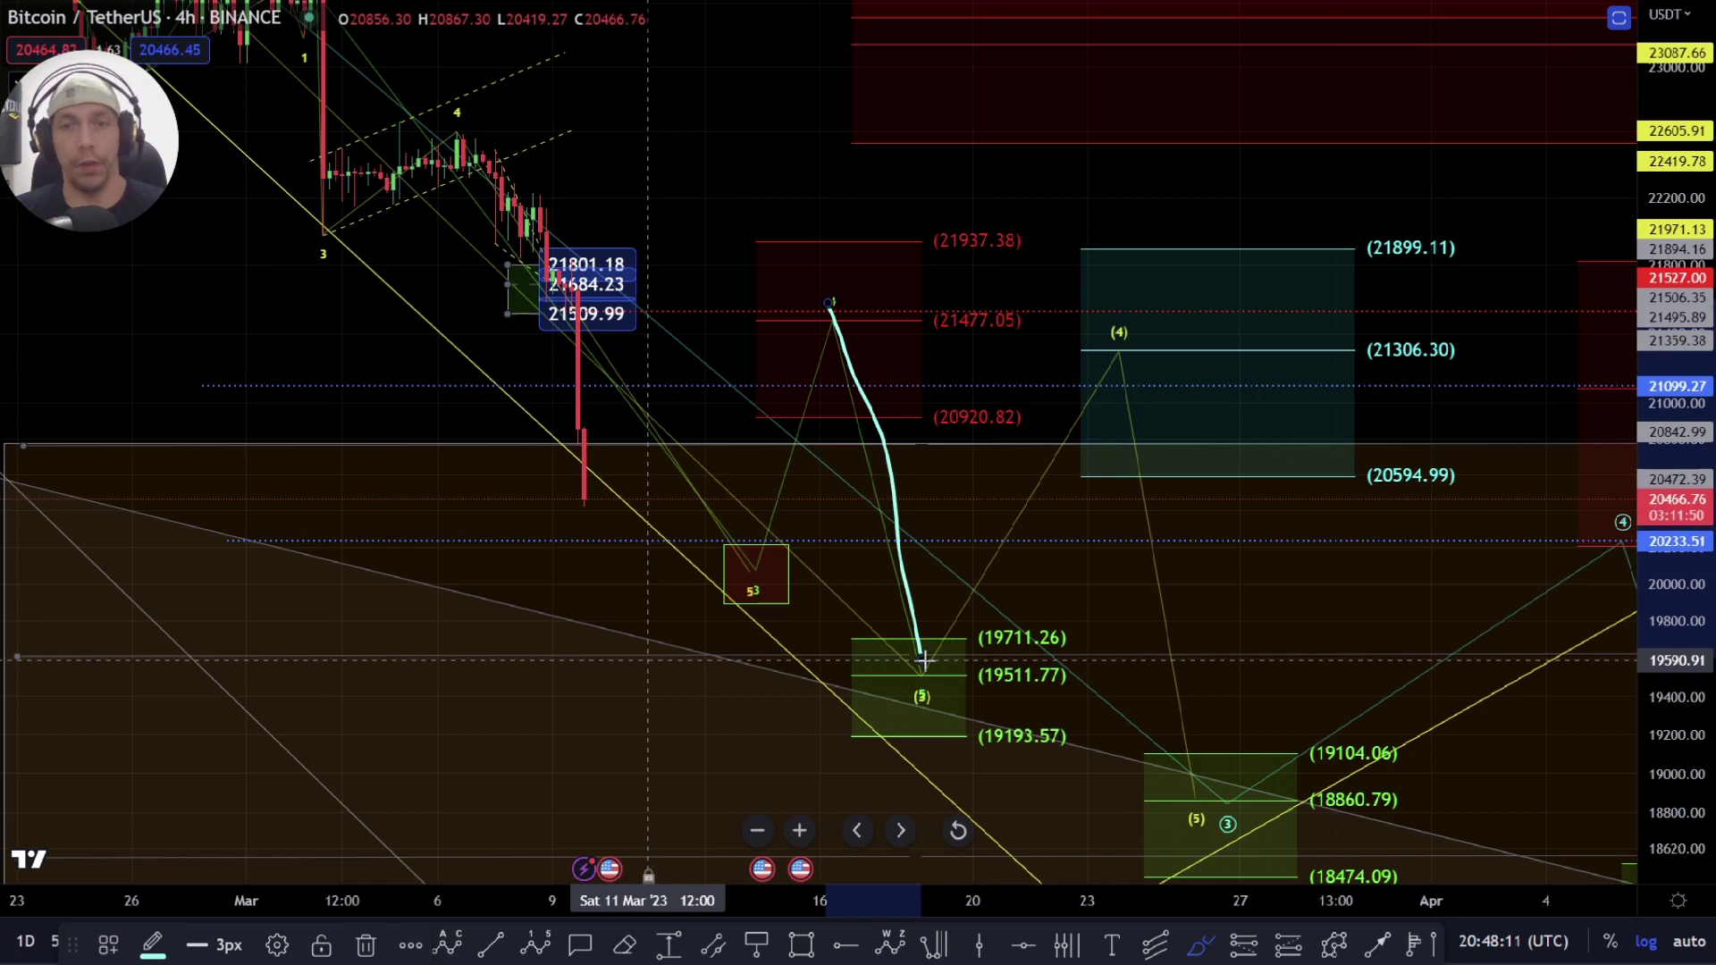
pyautogui.scroll(-3, 927, 657)
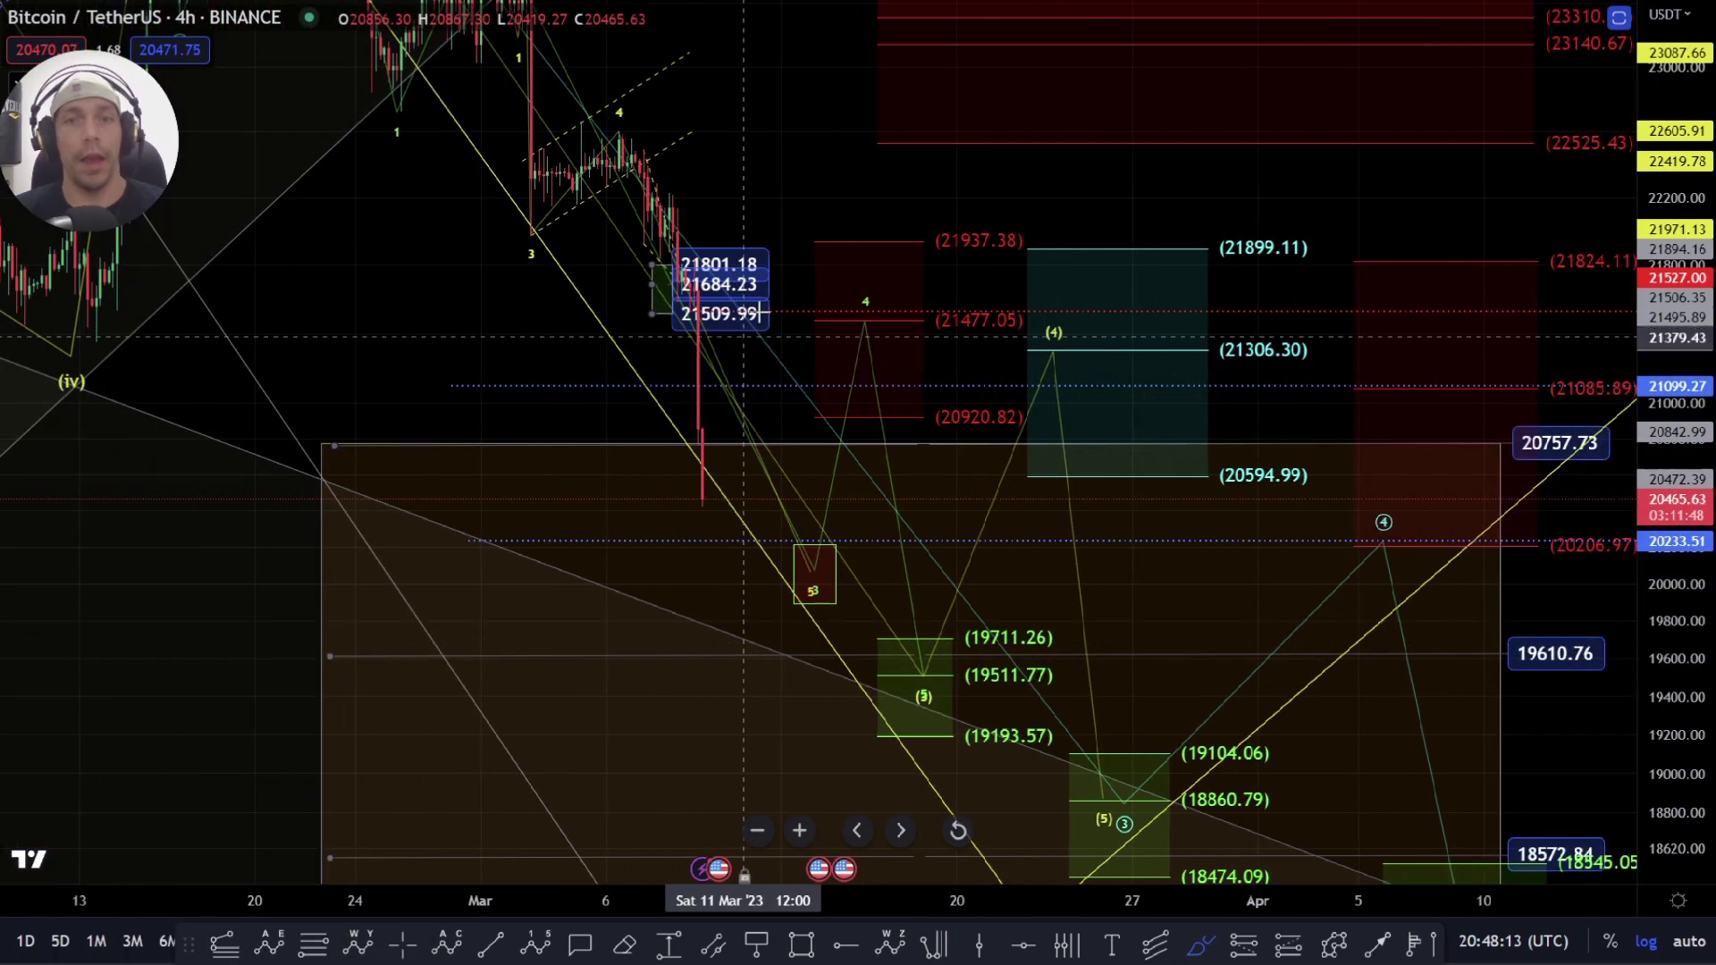
pyautogui.moveTo(754, 188); pyautogui.dragTo(996, 584)
pyautogui.moveTo(1673, 536); pyautogui.dragTo(1673, 655)
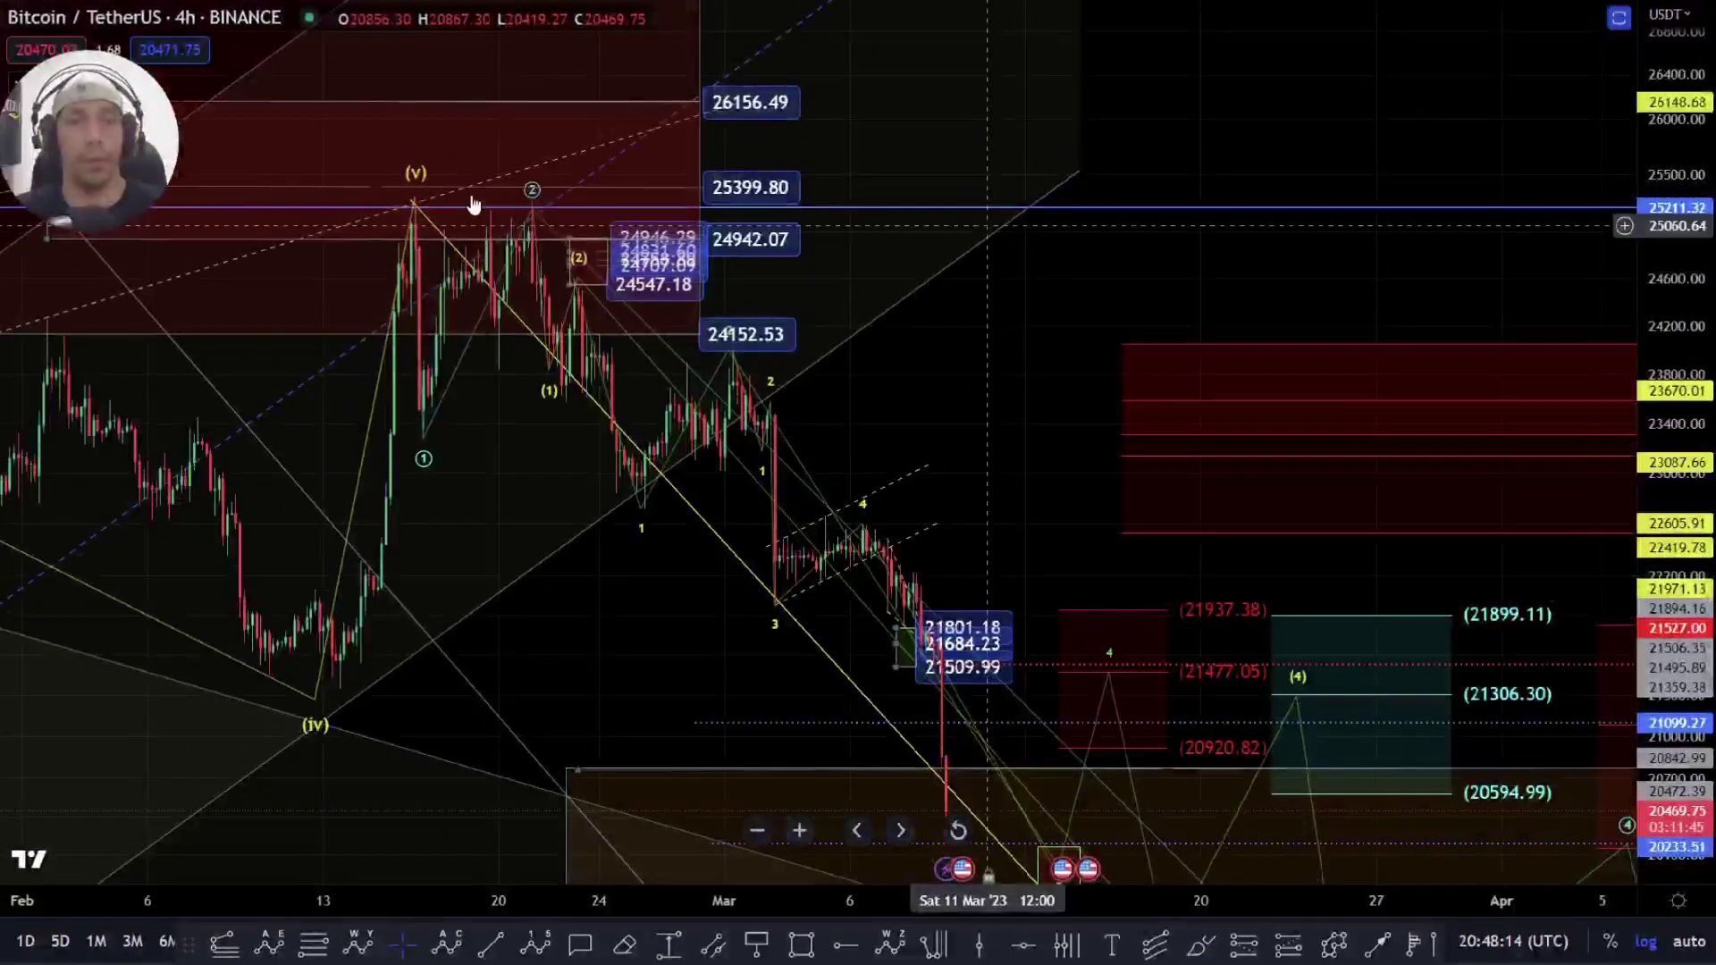
# Step: Sketch trial drops from wave 2 to (1) and from (v), undo them, and return to the projection
pyautogui.click(1189, 953)
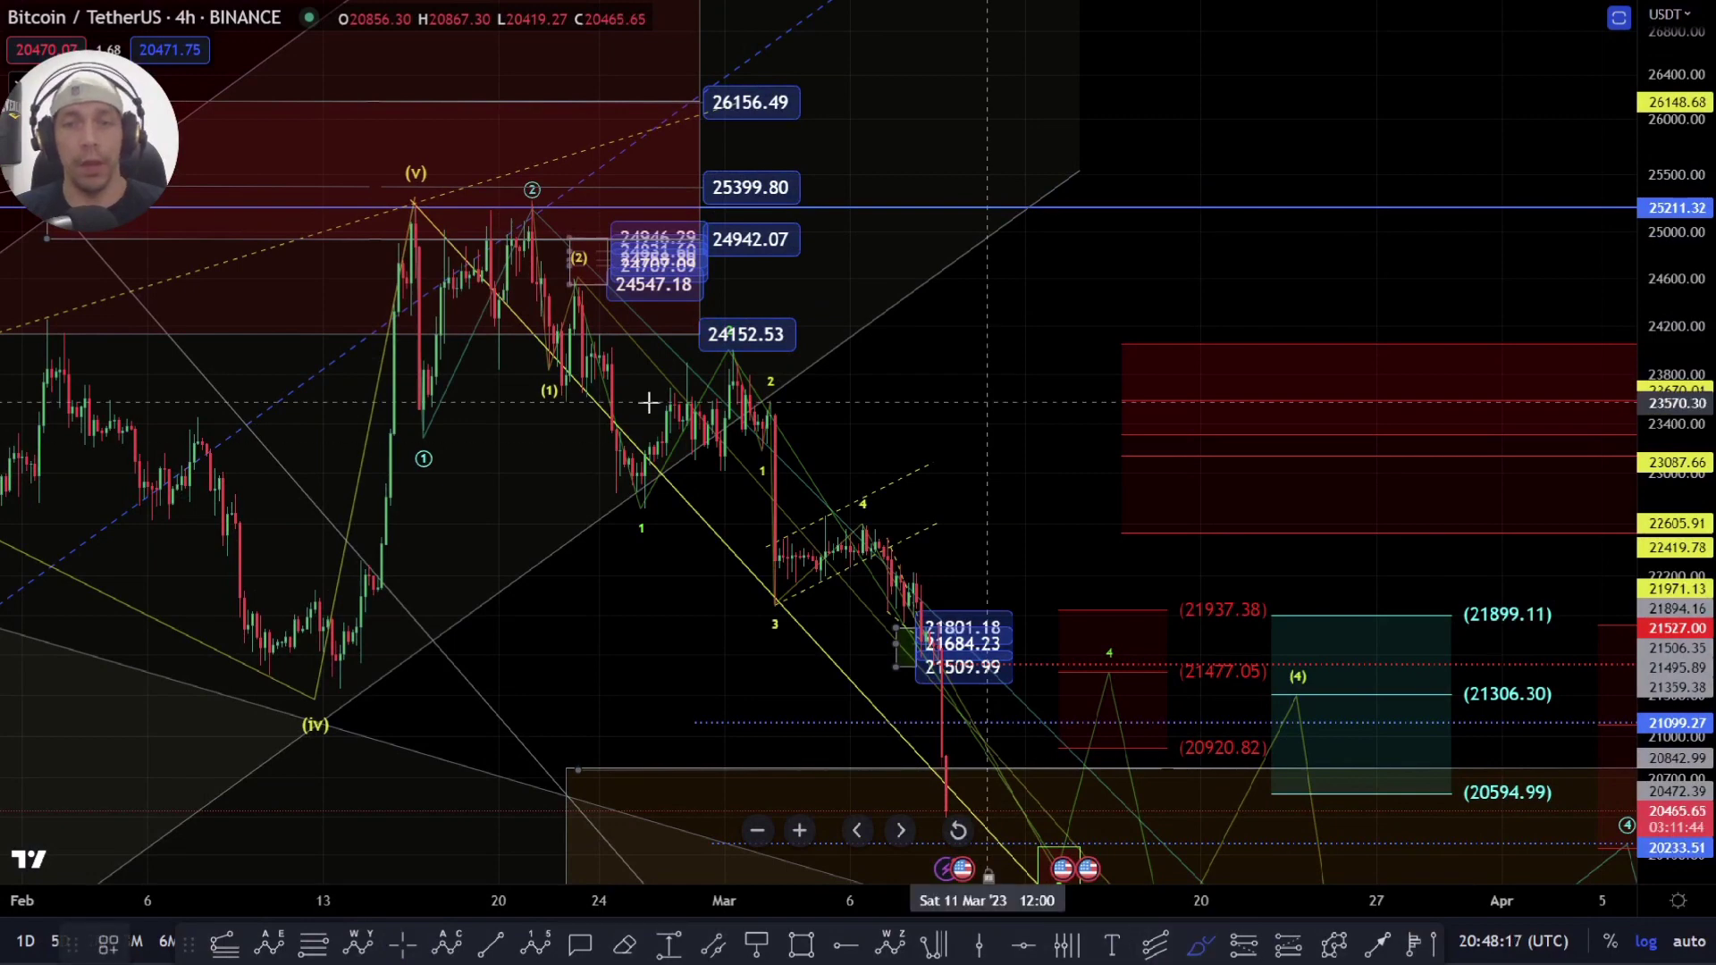
pyautogui.moveTo(523, 214); pyautogui.dragTo(564, 392)
pyautogui.moveTo(406, 211); pyautogui.dragTo(528, 188)
pyautogui.hotkey('ctrl', 'z')
pyautogui.hotkey('ctrl', 'z')
pyautogui.press('Escape')
pyautogui.moveTo(689, 626)
pyautogui.mouseDown()
pyautogui.moveTo(582, 437)
pyautogui.moveTo(235, 215)
pyautogui.mouseUp()
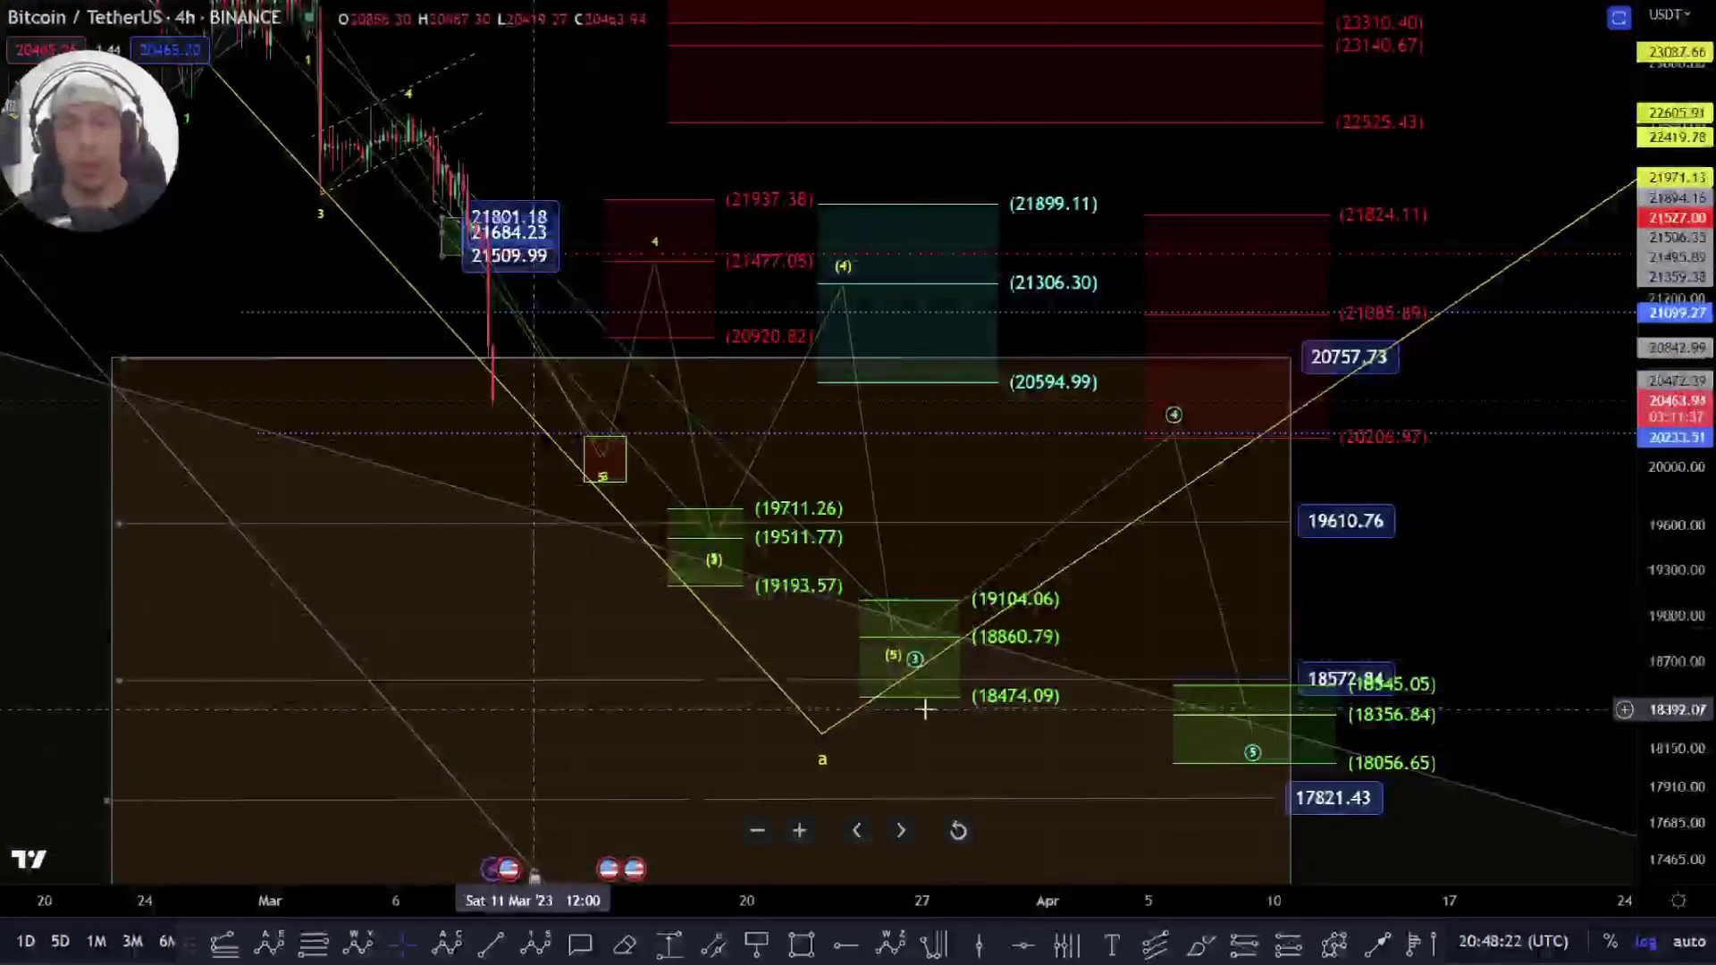
pyautogui.scroll(4, 959, 720)
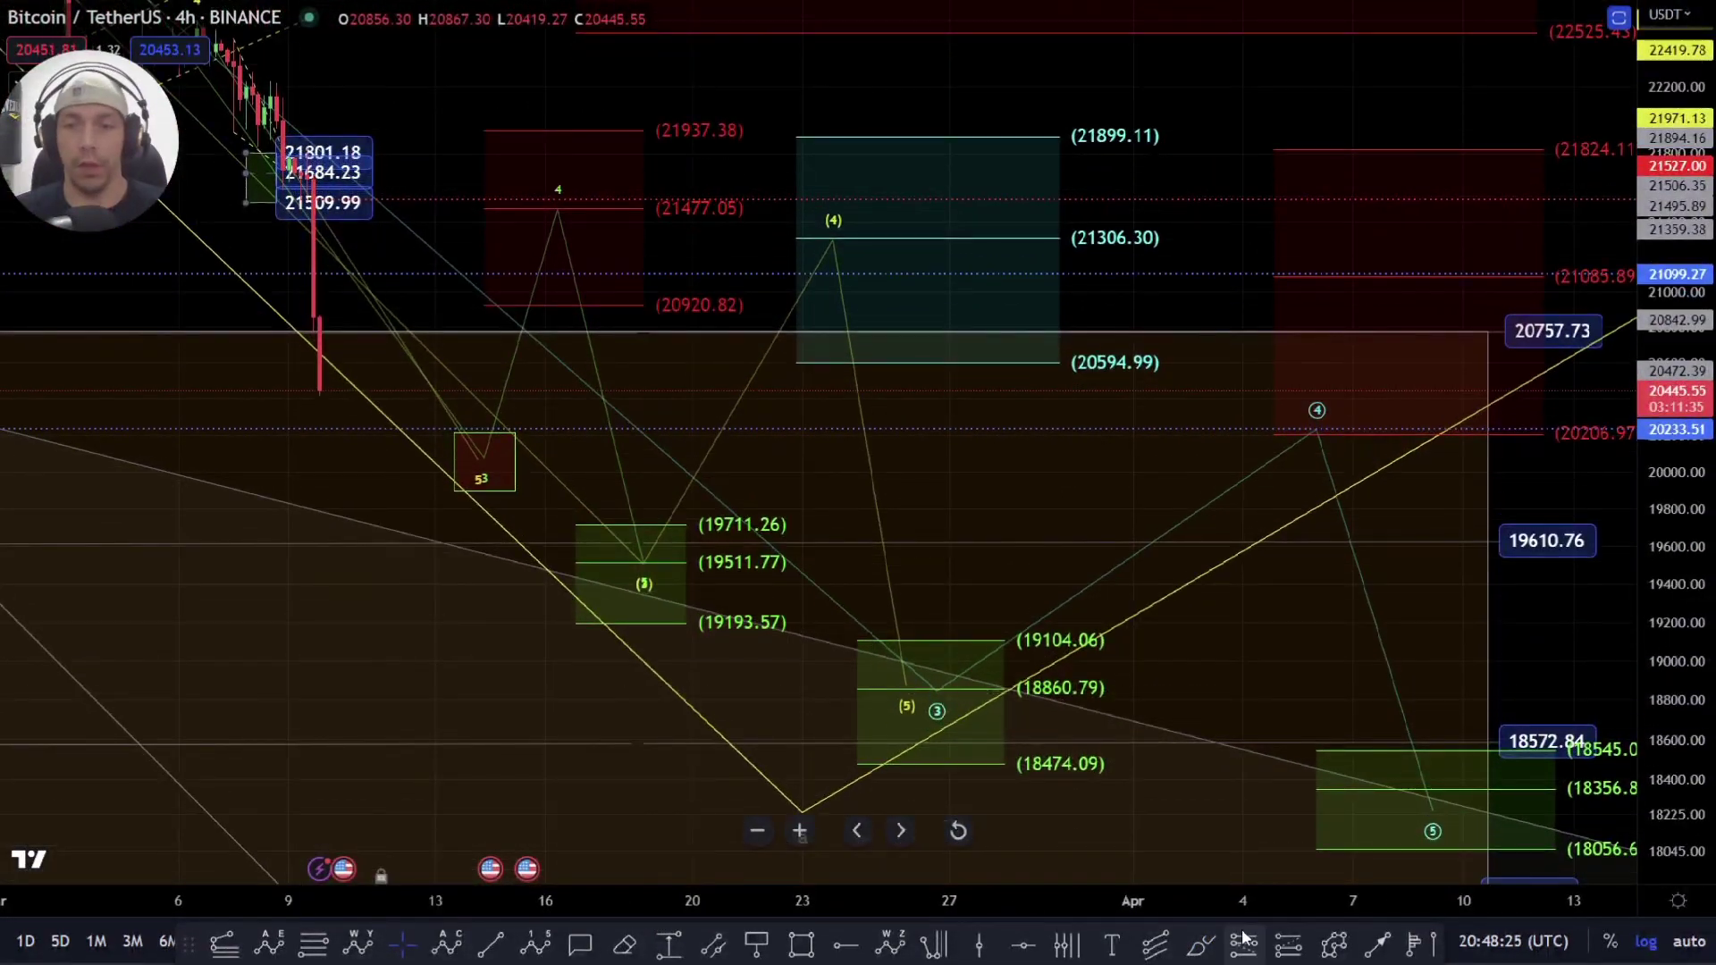
pyautogui.moveTo(638, 560)
pyautogui.mouseDown()
pyautogui.moveTo(697, 362)
pyautogui.moveTo(801, 240)
pyautogui.moveTo(905, 681)
pyautogui.mouseUp()
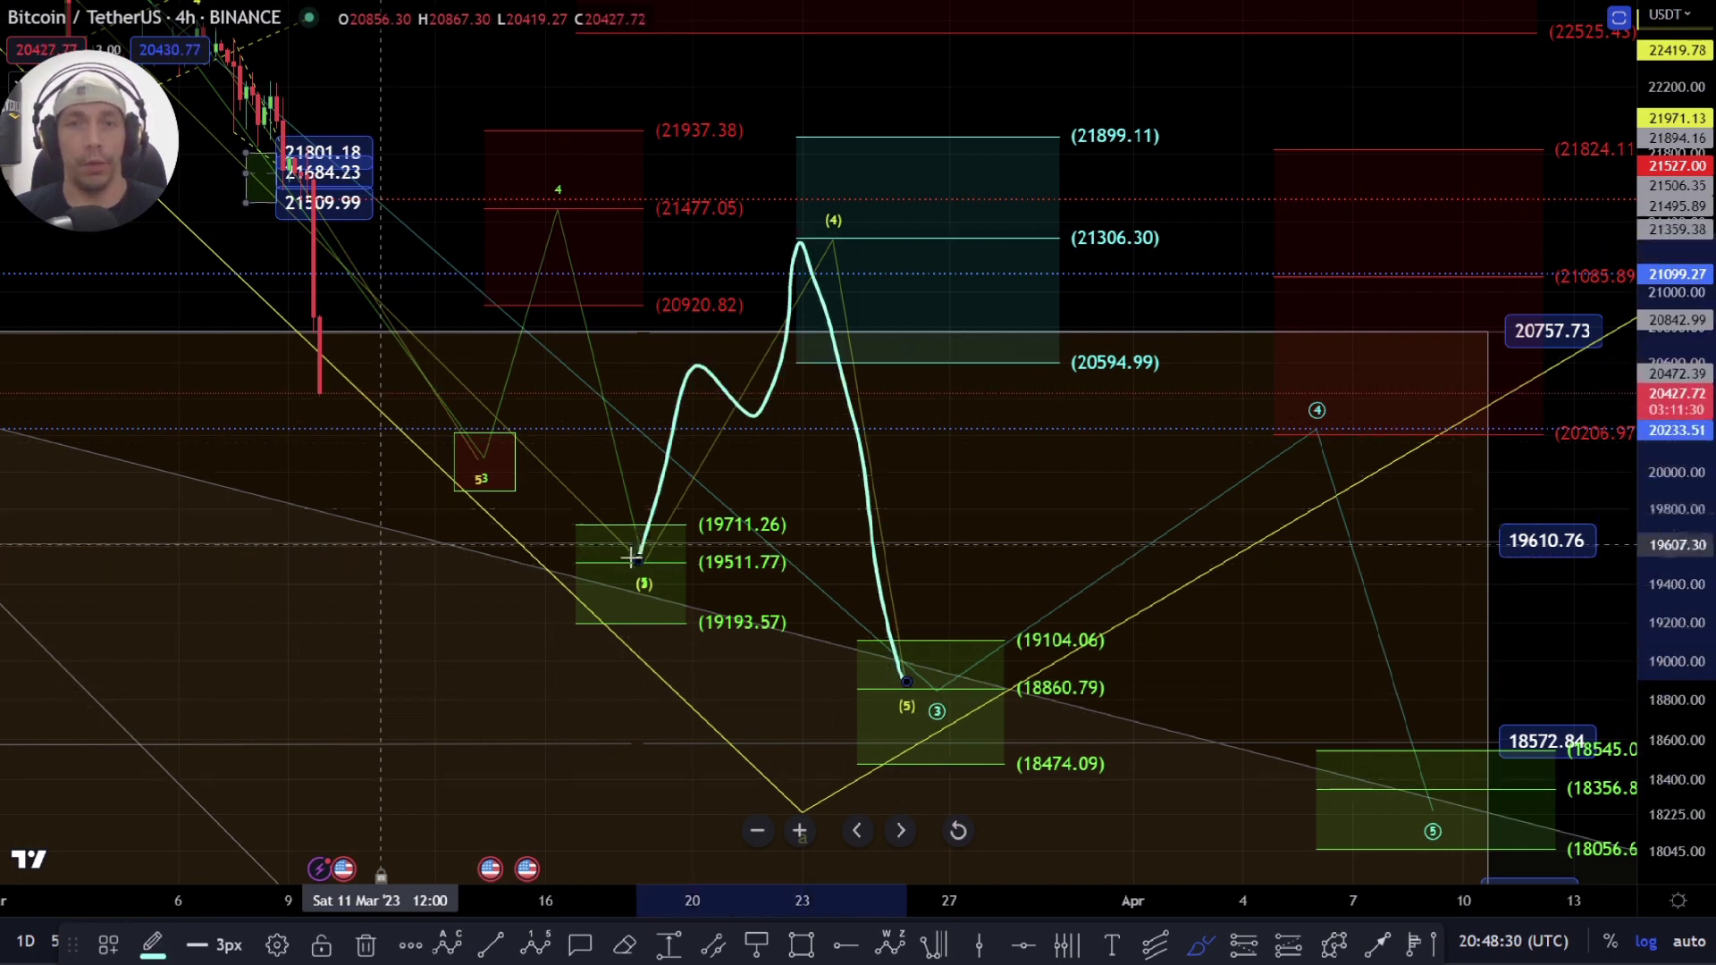
pyautogui.moveTo(577, 170)
pyautogui.mouseDown()
pyautogui.moveTo(431, 170)
pyautogui.moveTo(452, 307)
pyautogui.moveTo(733, 321)
pyautogui.moveTo(650, 174)
pyautogui.moveTo(493, 173)
pyautogui.mouseUp()
pyautogui.press('Delete')
pyautogui.moveTo(296, 322)
pyautogui.mouseDown()
pyautogui.moveTo(313, 396)
pyautogui.moveTo(375, 466)
pyautogui.mouseUp()
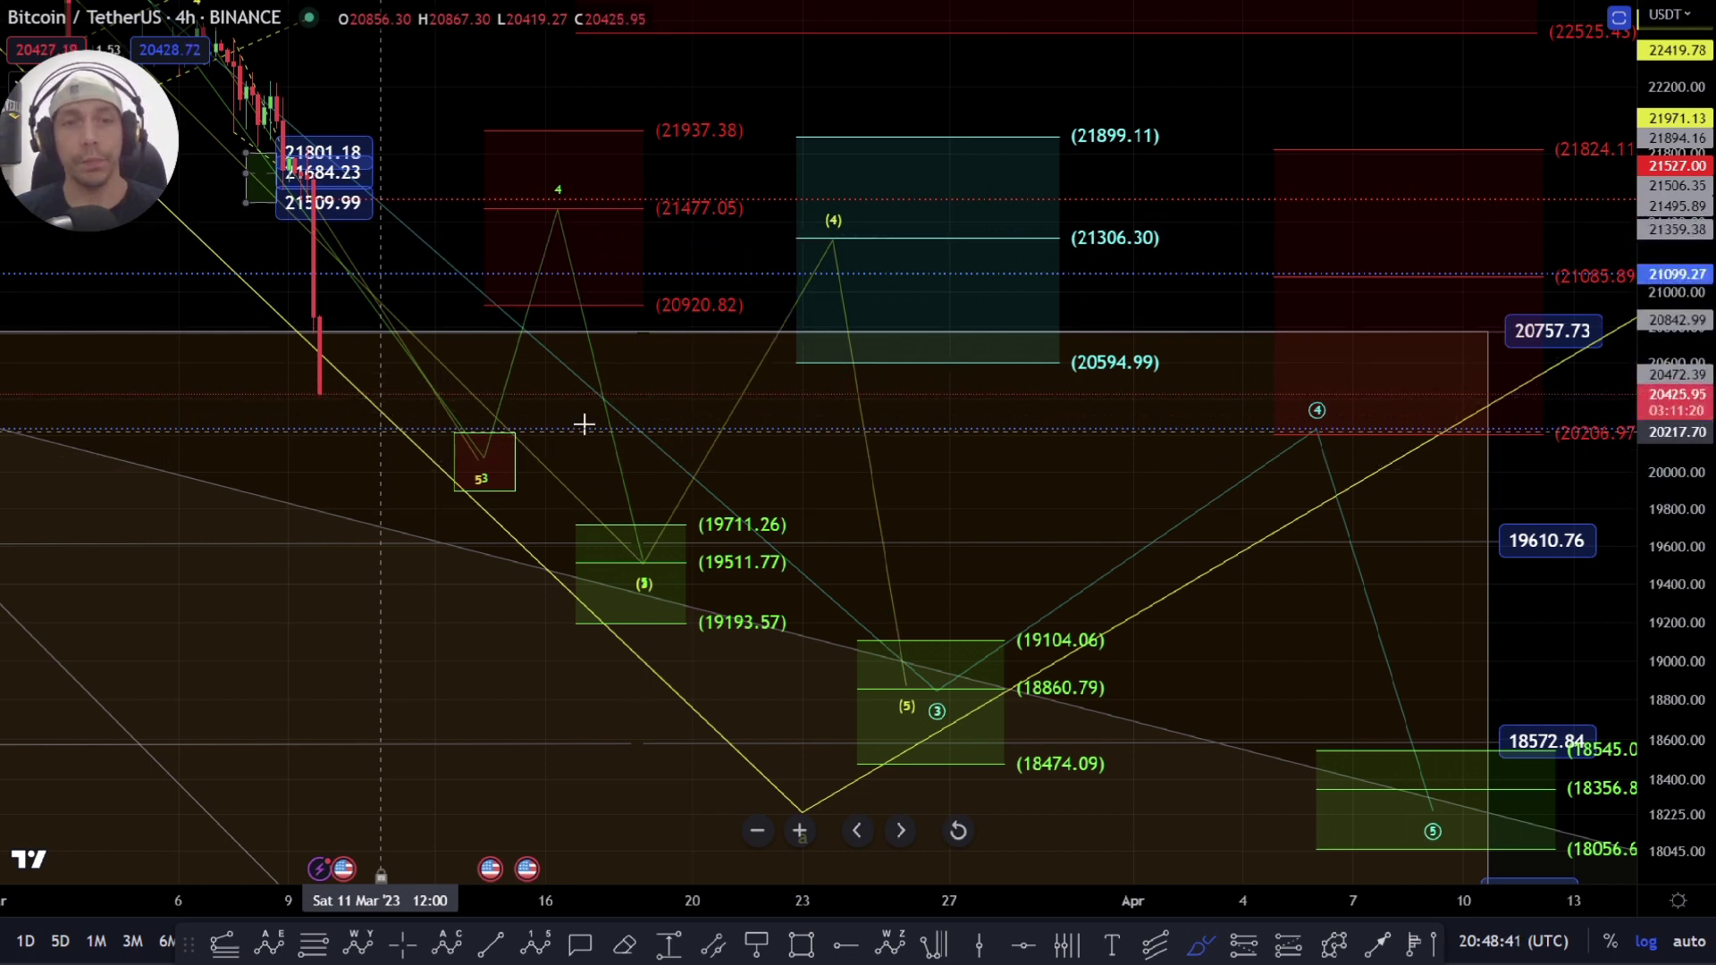
pyautogui.moveTo(631, 566)
pyautogui.mouseDown()
pyautogui.moveTo(762, 444)
pyautogui.moveTo(856, 232)
pyautogui.mouseUp()
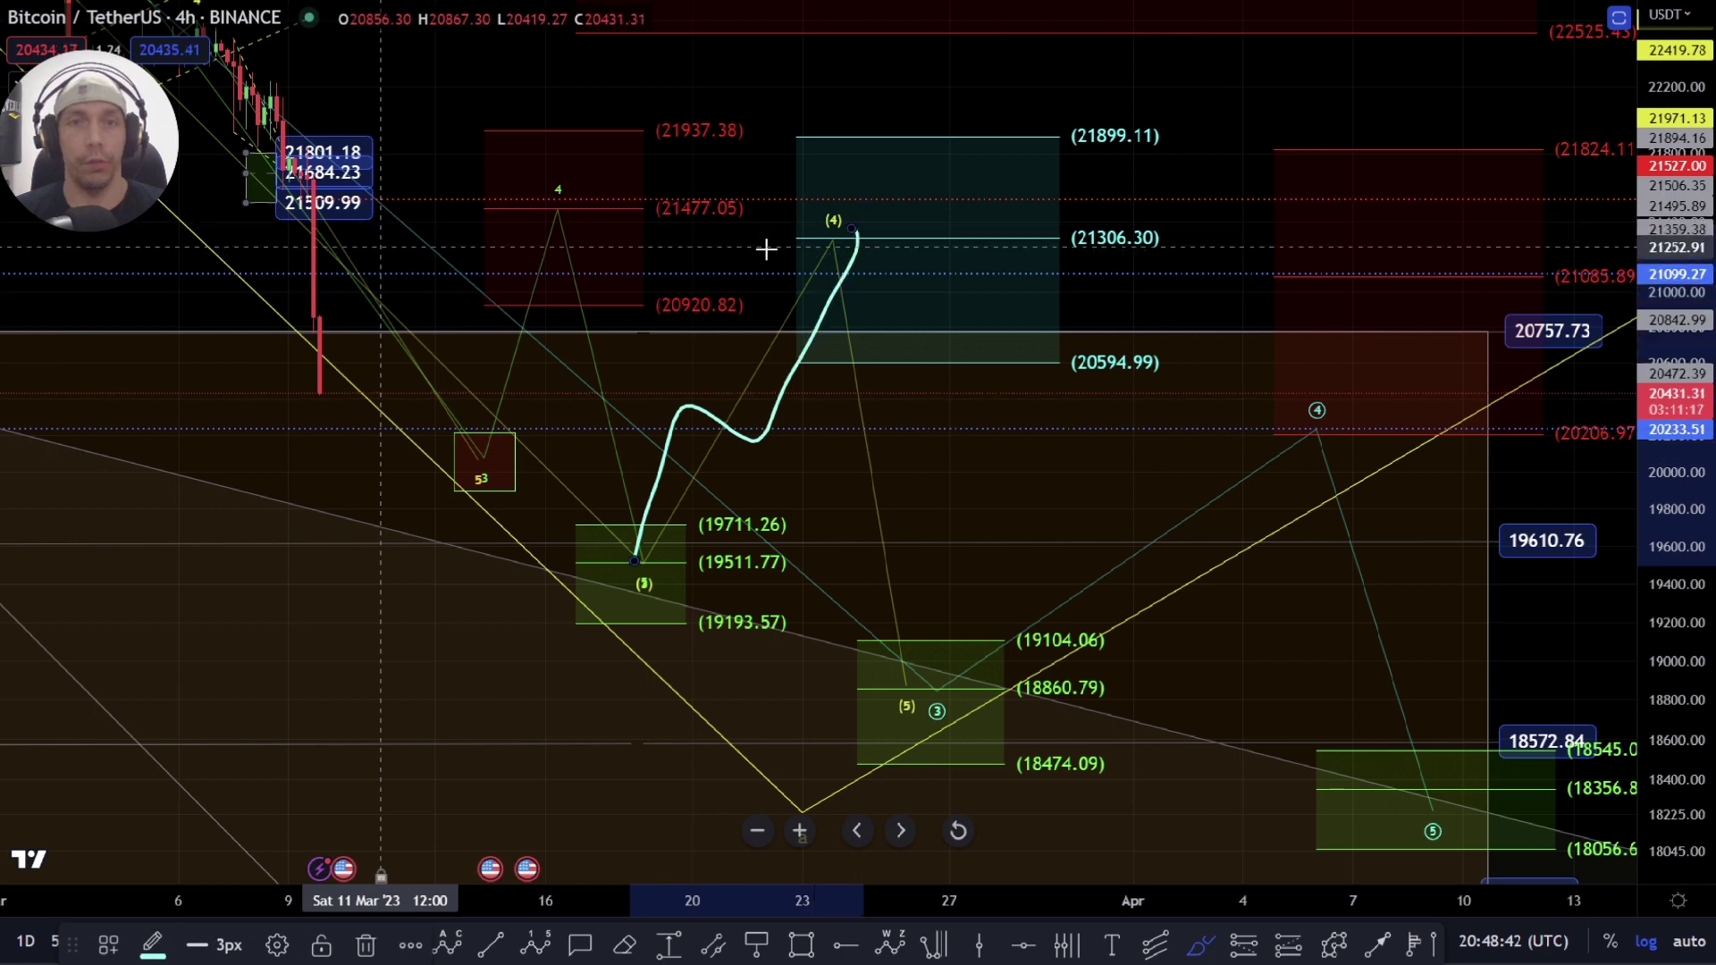
pyautogui.moveTo(666, 204)
pyautogui.mouseDown()
pyautogui.moveTo(479, 330)
pyautogui.moveTo(980, 334)
pyautogui.moveTo(537, 241)
pyautogui.mouseUp()
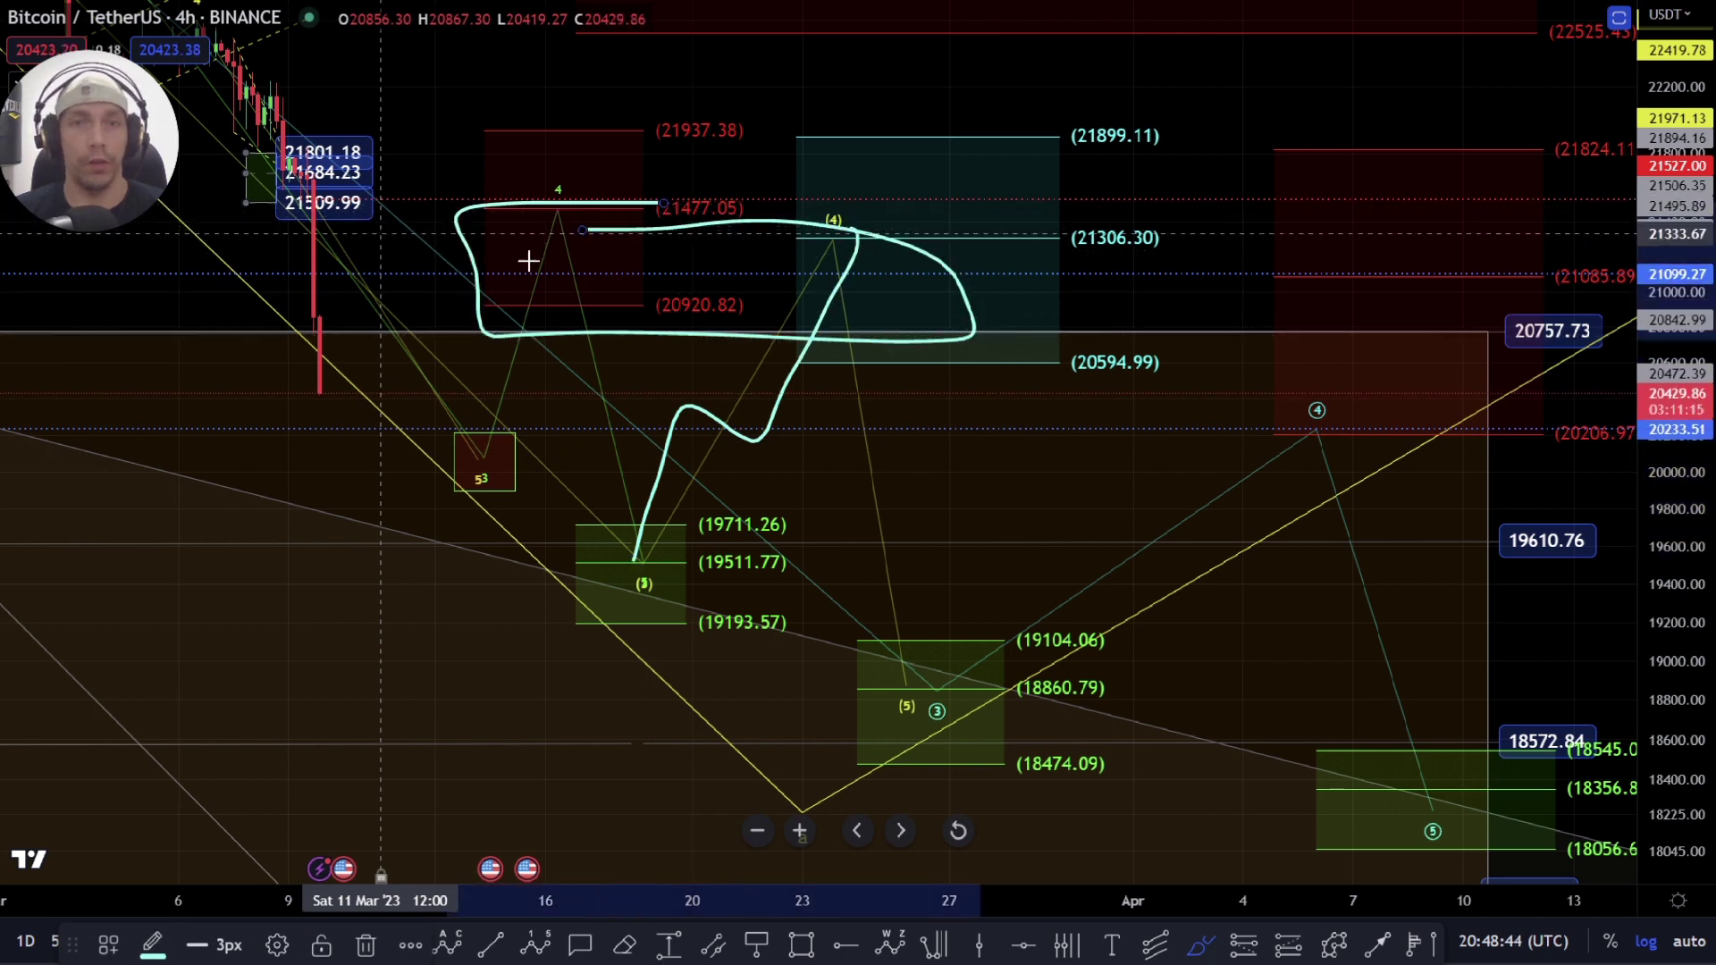
pyautogui.press('Delete')
pyautogui.moveTo(466, 476)
pyautogui.mouseDown()
pyautogui.moveTo(602, 284)
pyautogui.moveTo(555, 191)
pyautogui.mouseUp()
pyautogui.press('Delete')
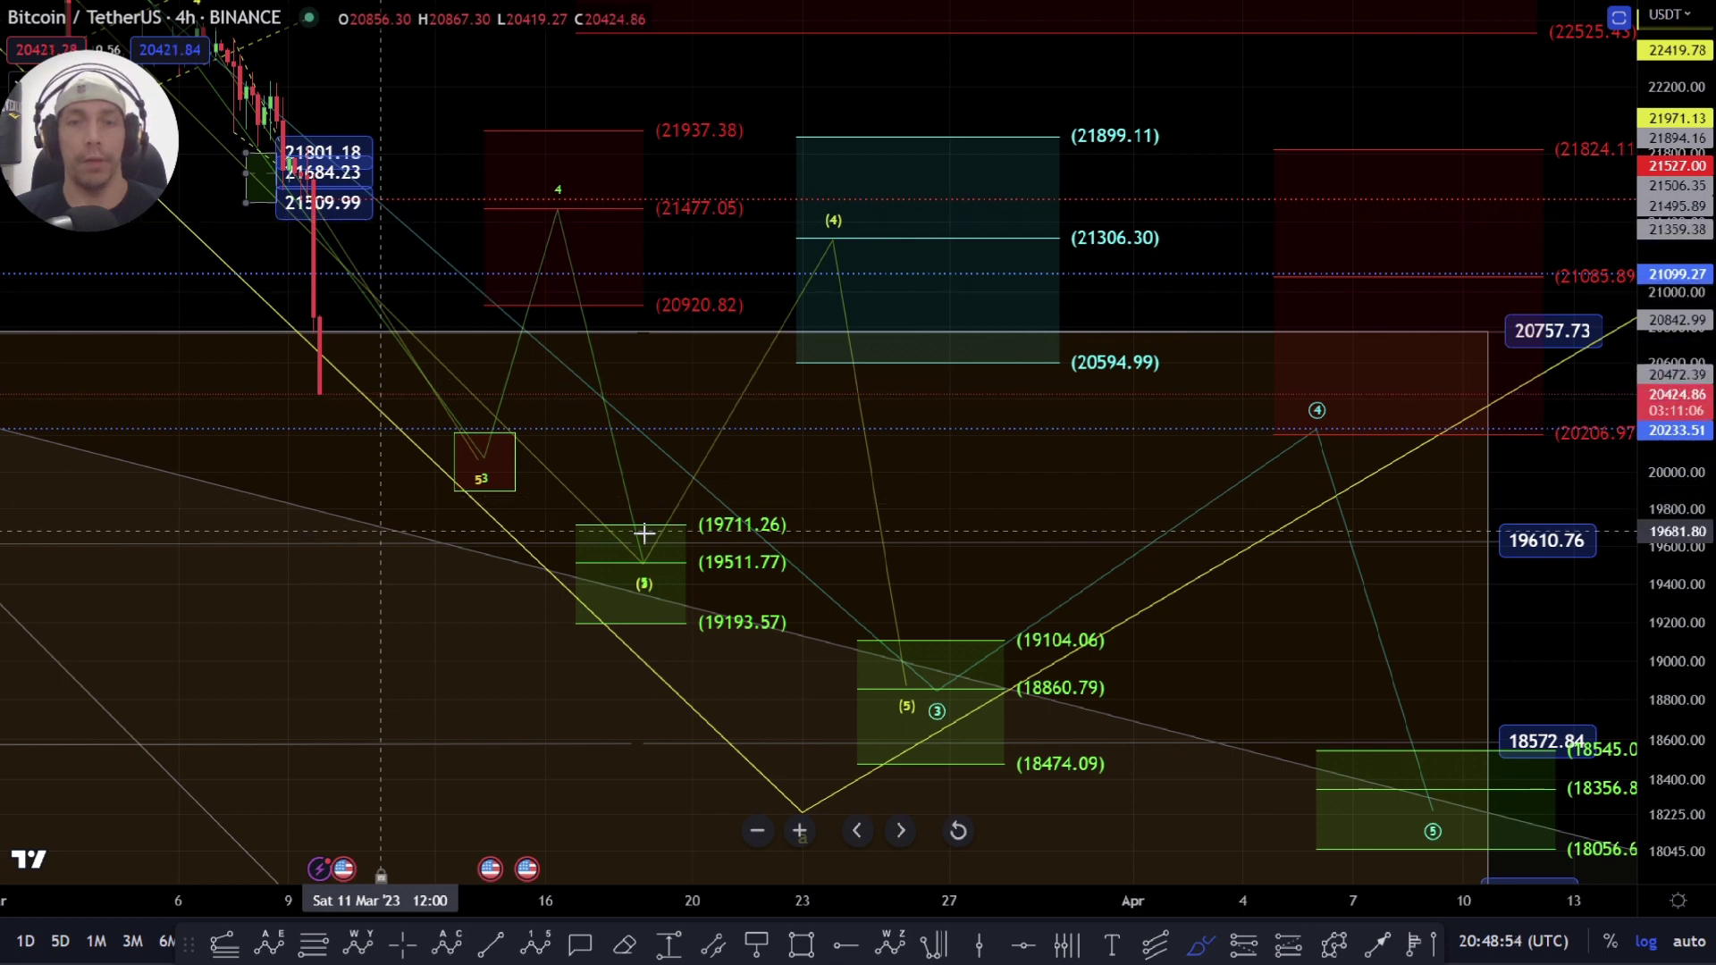
pyautogui.scroll(-1, 670, 484)
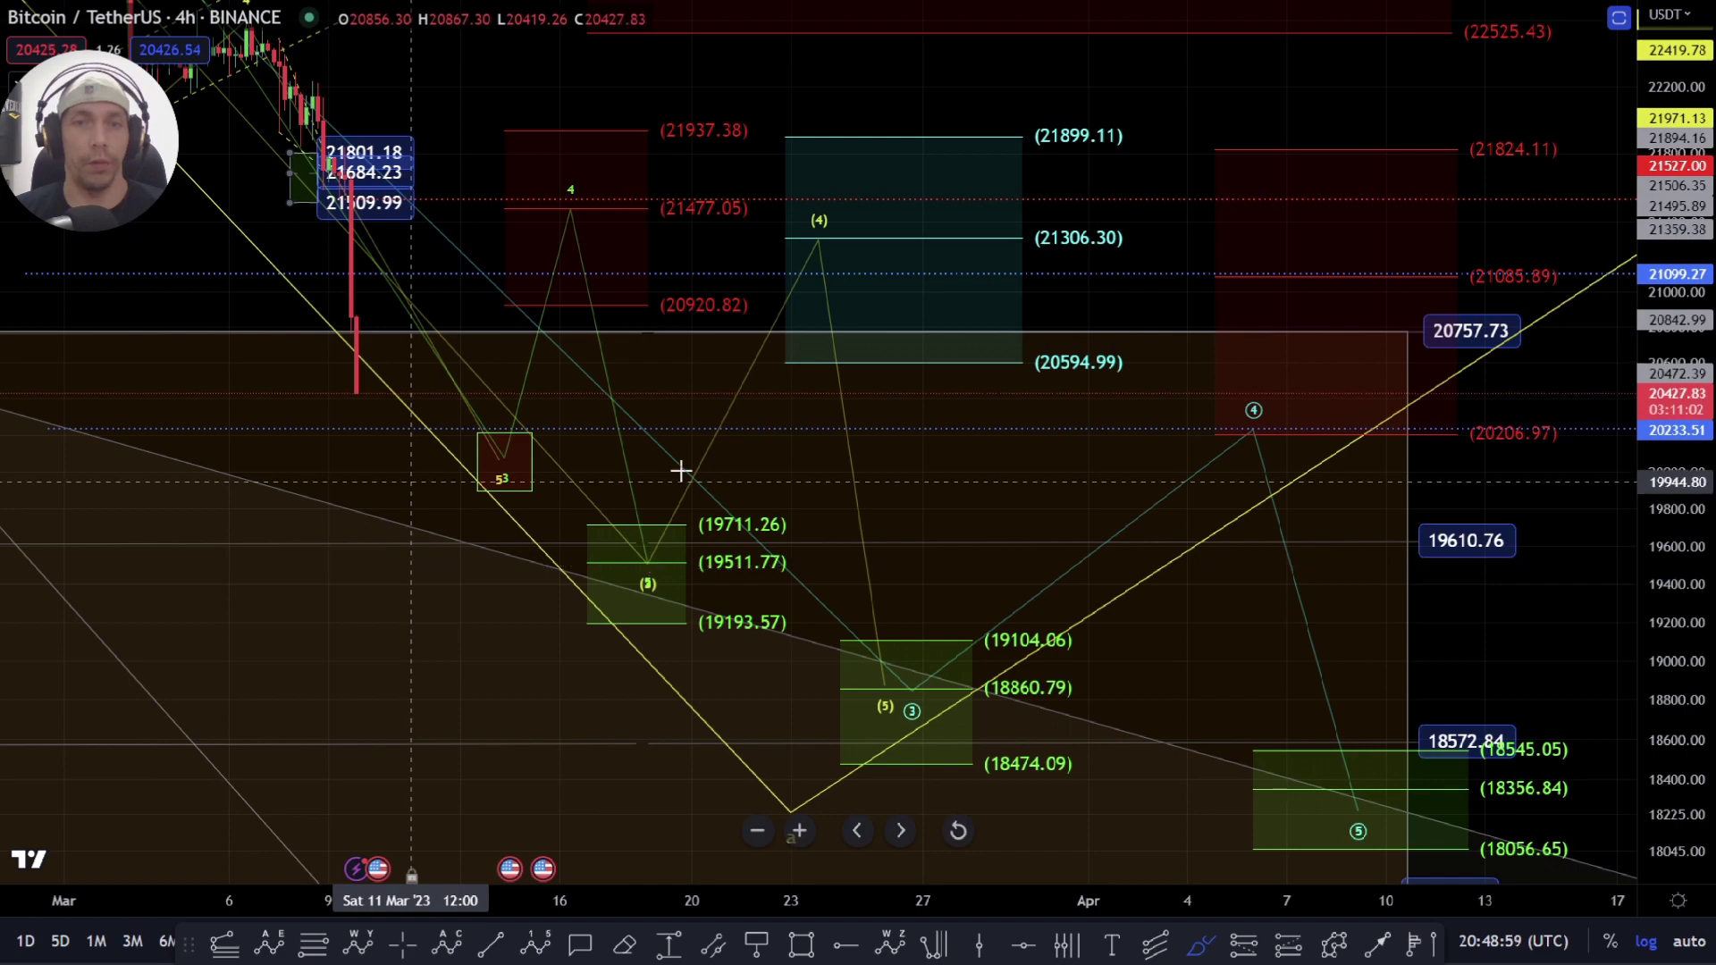
# Step: Leave the brush and zoom out to show the whole b–c correction including the c target
pyautogui.scroll(-4, 918, 687)
pyautogui.press('Escape')
pyautogui.moveTo(1002, 510); pyautogui.dragTo(841, 363)
pyautogui.scroll(-4, 1515, 506)
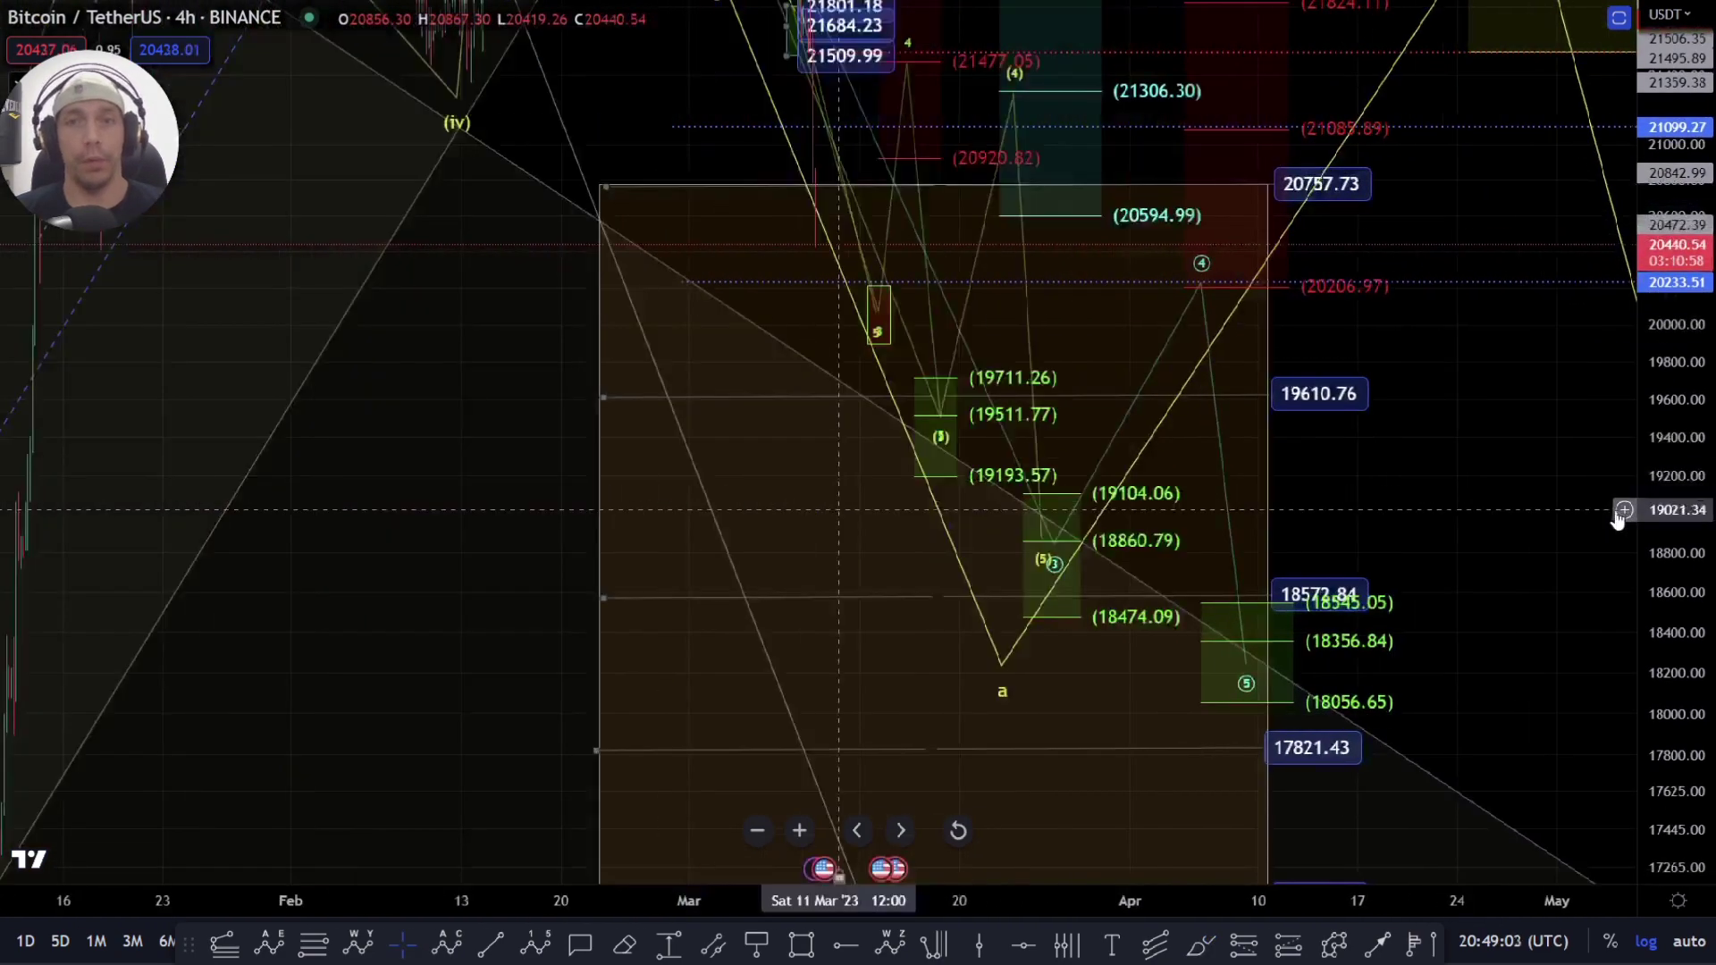
pyautogui.moveTo(1490, 424); pyautogui.dragTo(1180, 625)
pyautogui.moveTo(1670, 366); pyautogui.dragTo(1670, 621)
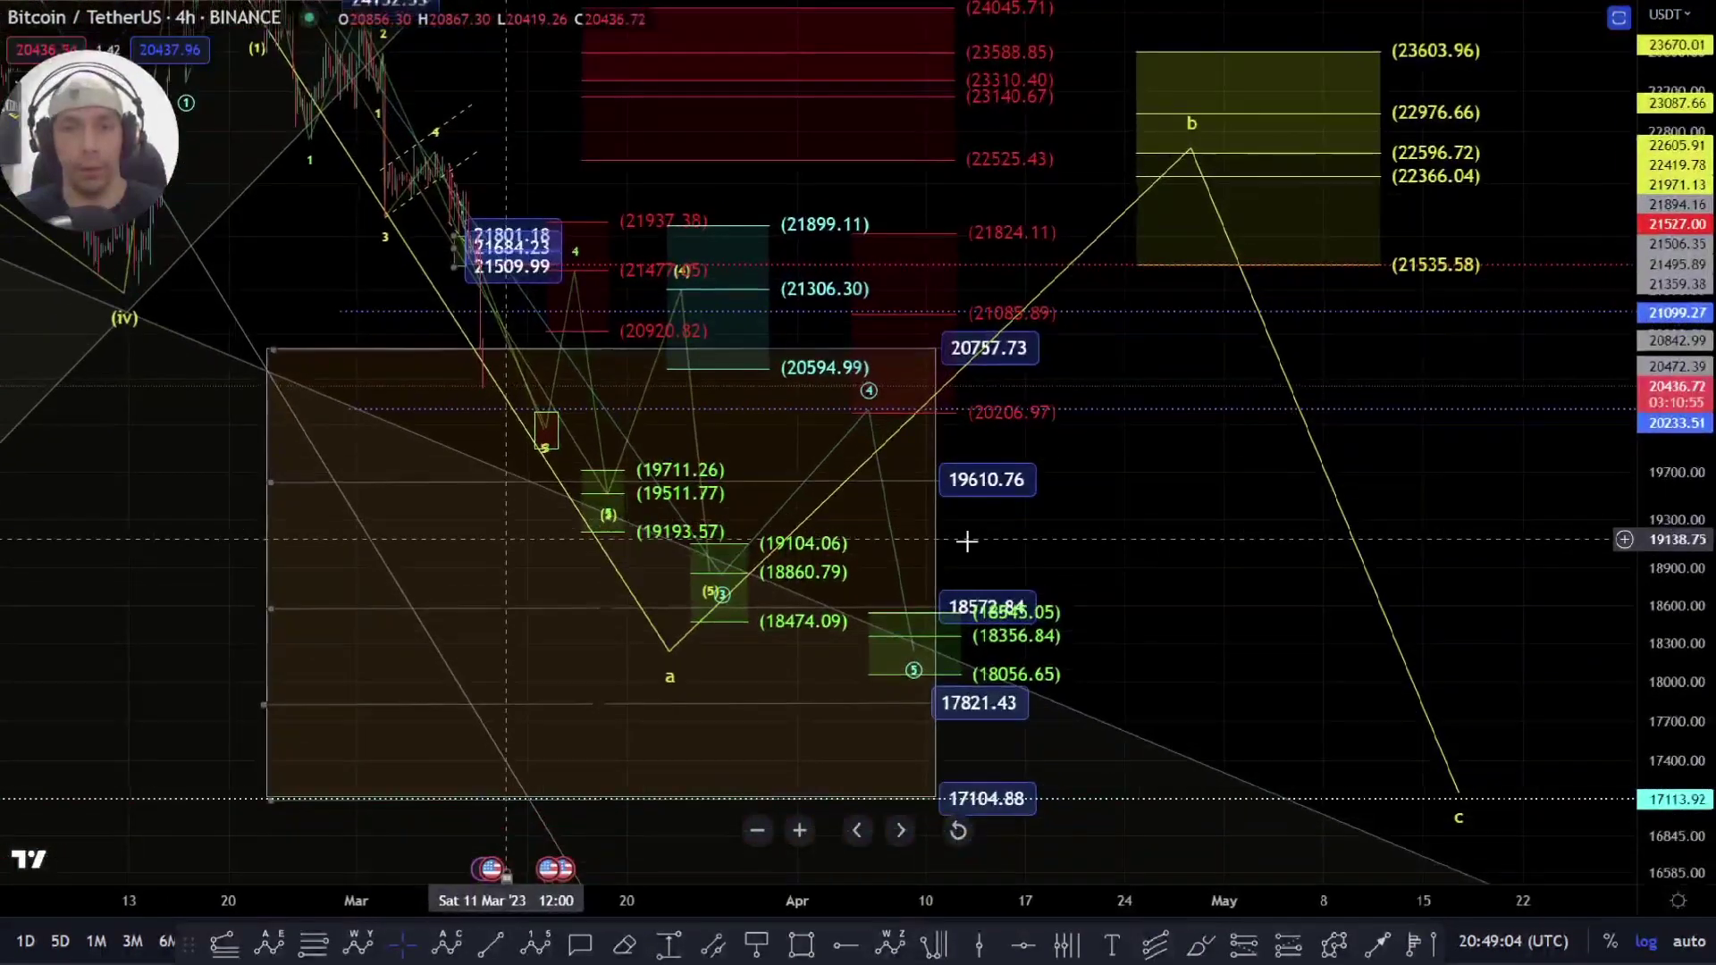
pyautogui.scroll(2, 638, 506)
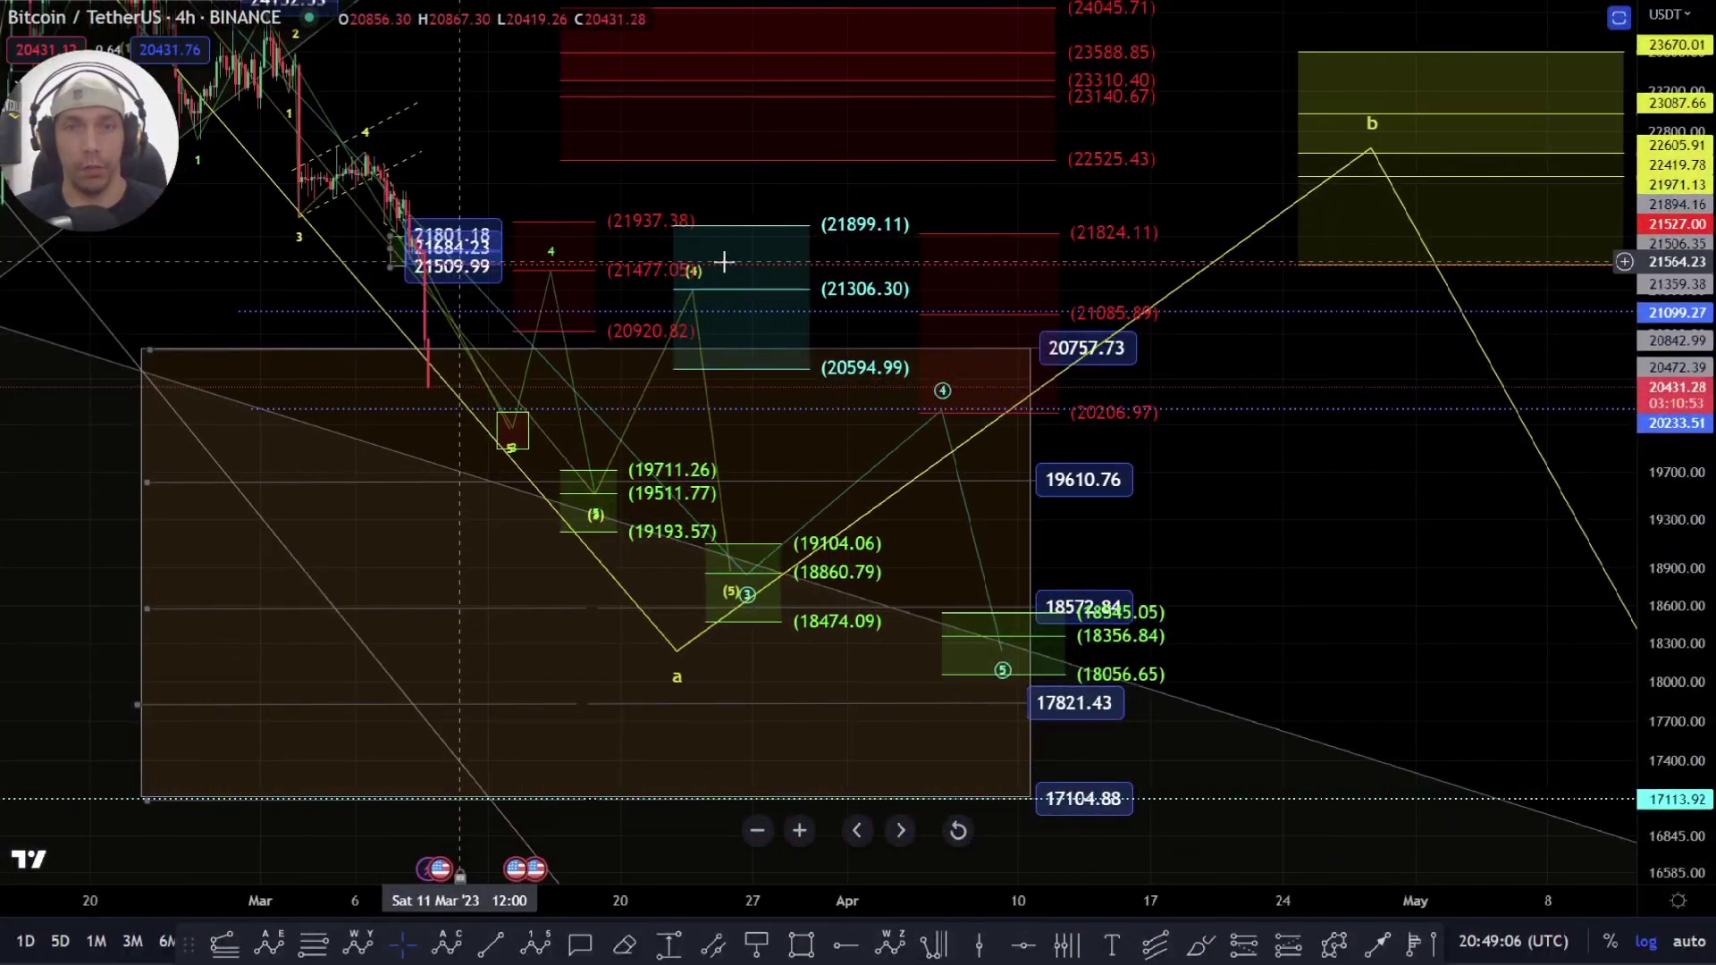
# Step: Shift the projected (4) and (5) points later, placing (5) inside the 19104–18474 box
pyautogui.moveTo(693, 290); pyautogui.dragTo(721, 295)
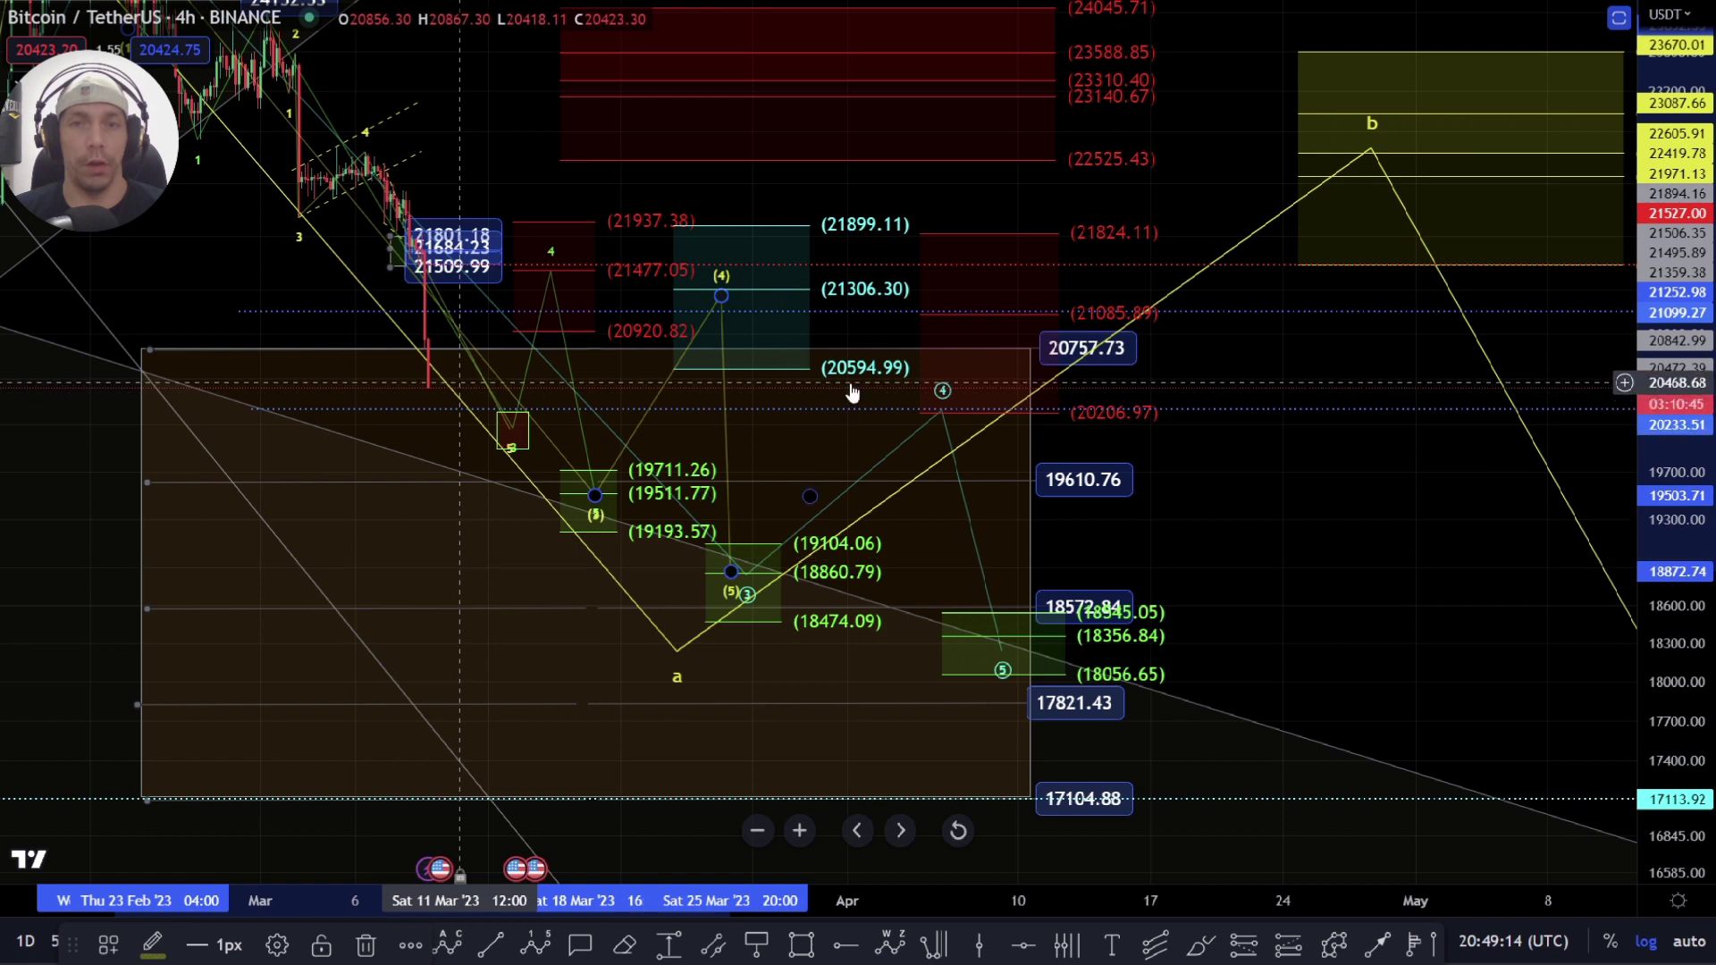
pyautogui.moveTo(731, 570); pyautogui.dragTo(769, 565)
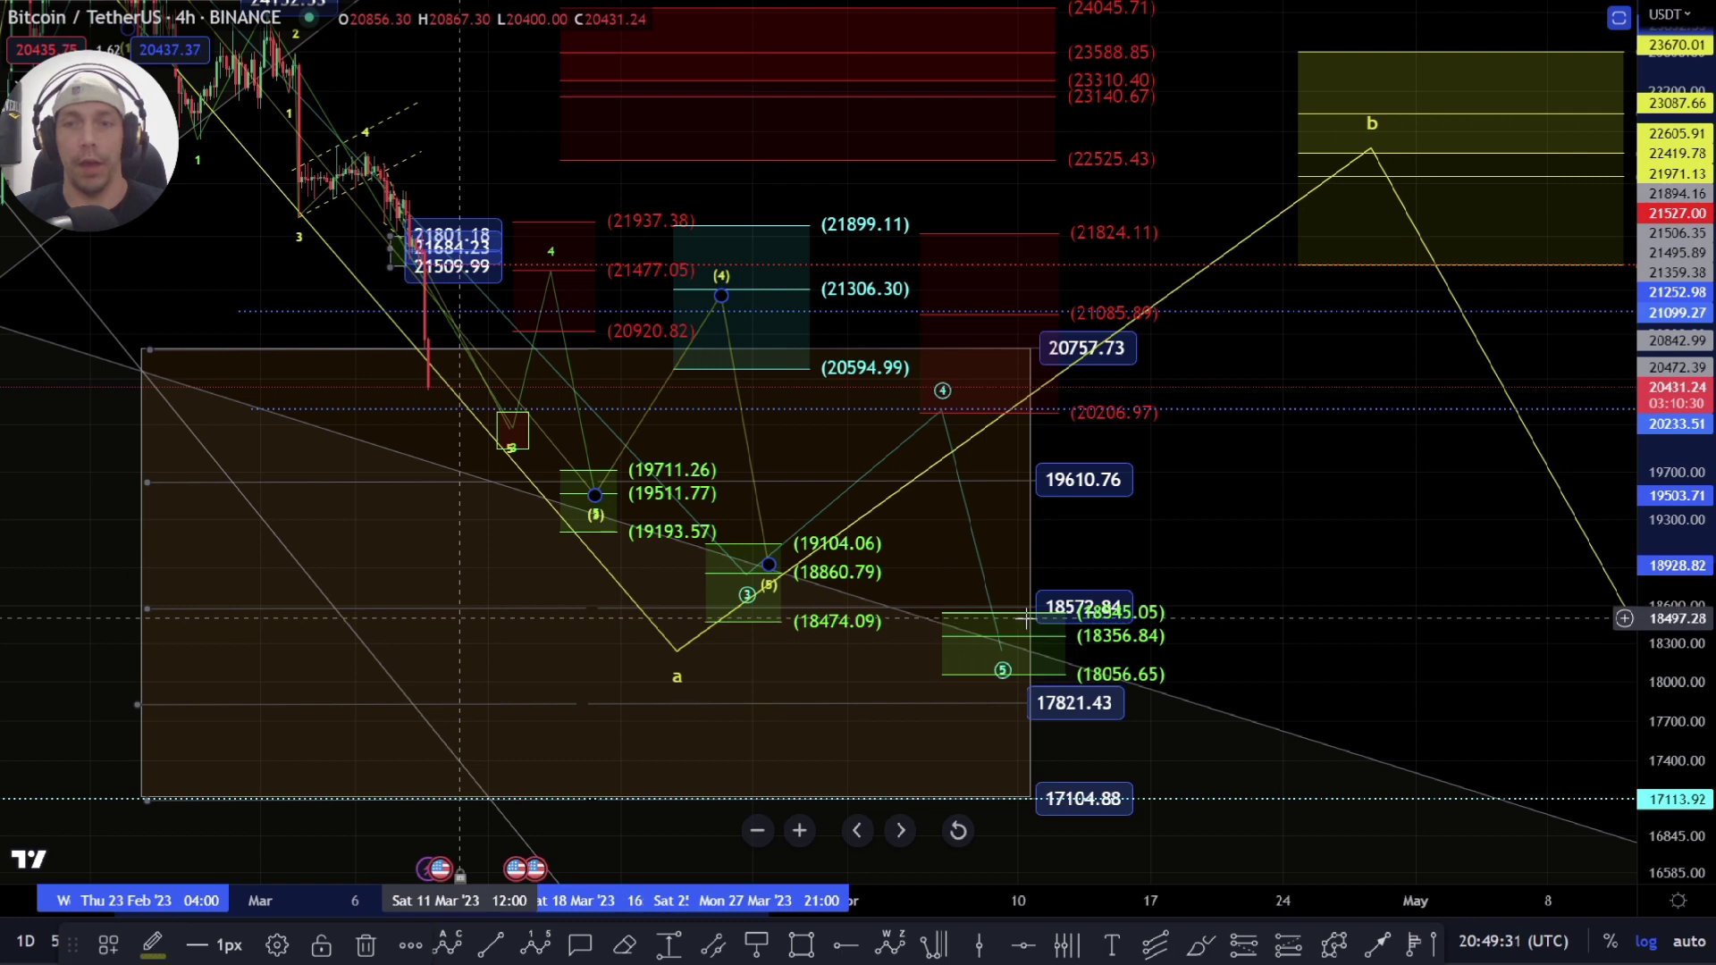
pyautogui.scroll(3, 1026, 616)
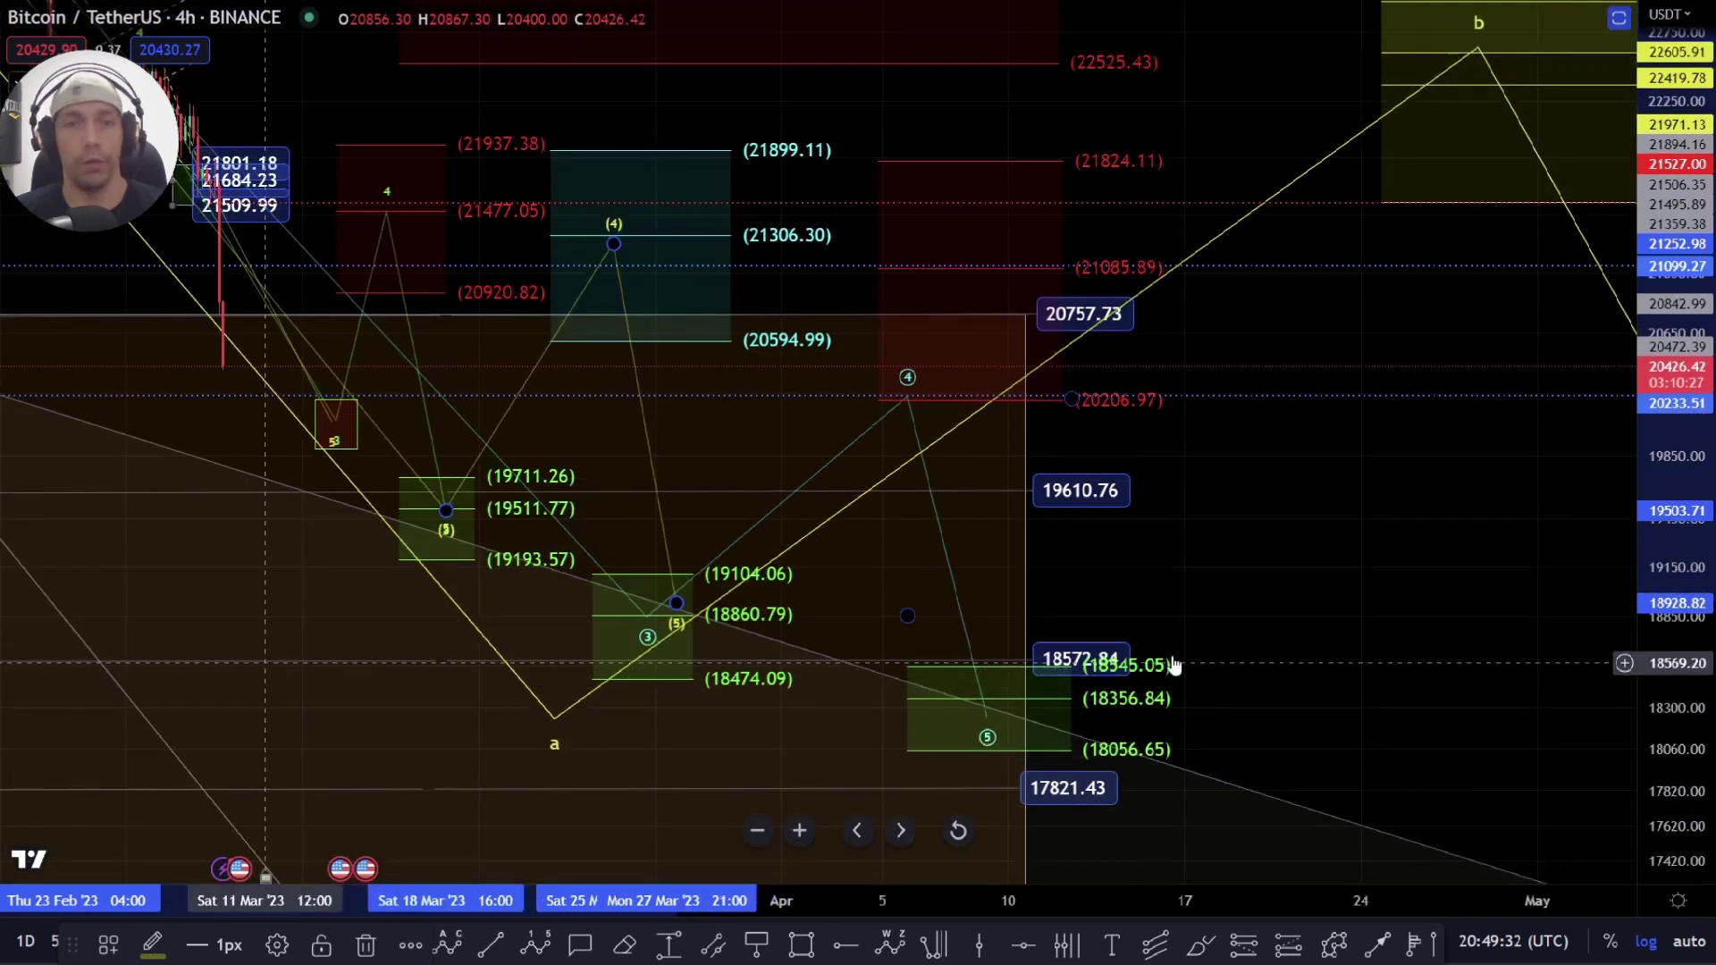
pyautogui.scroll(-3, 1145, 672)
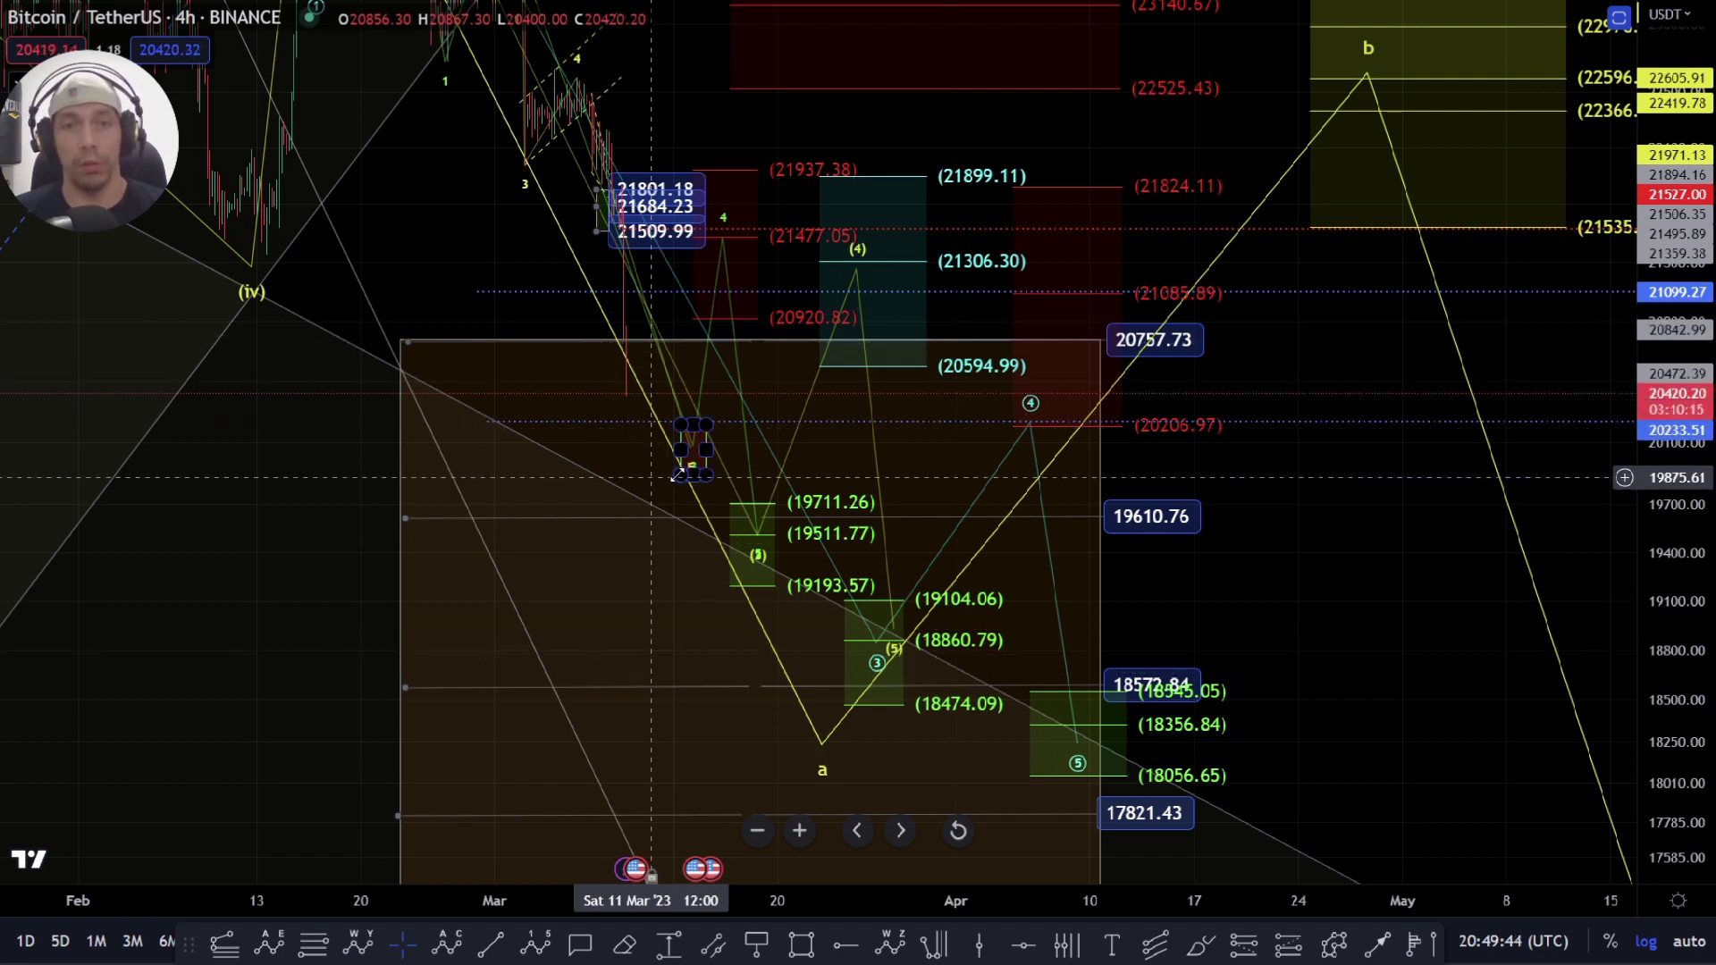
pyautogui.scroll(2, 601, 444)
pyautogui.moveTo(489, 246); pyautogui.dragTo(576, 491)
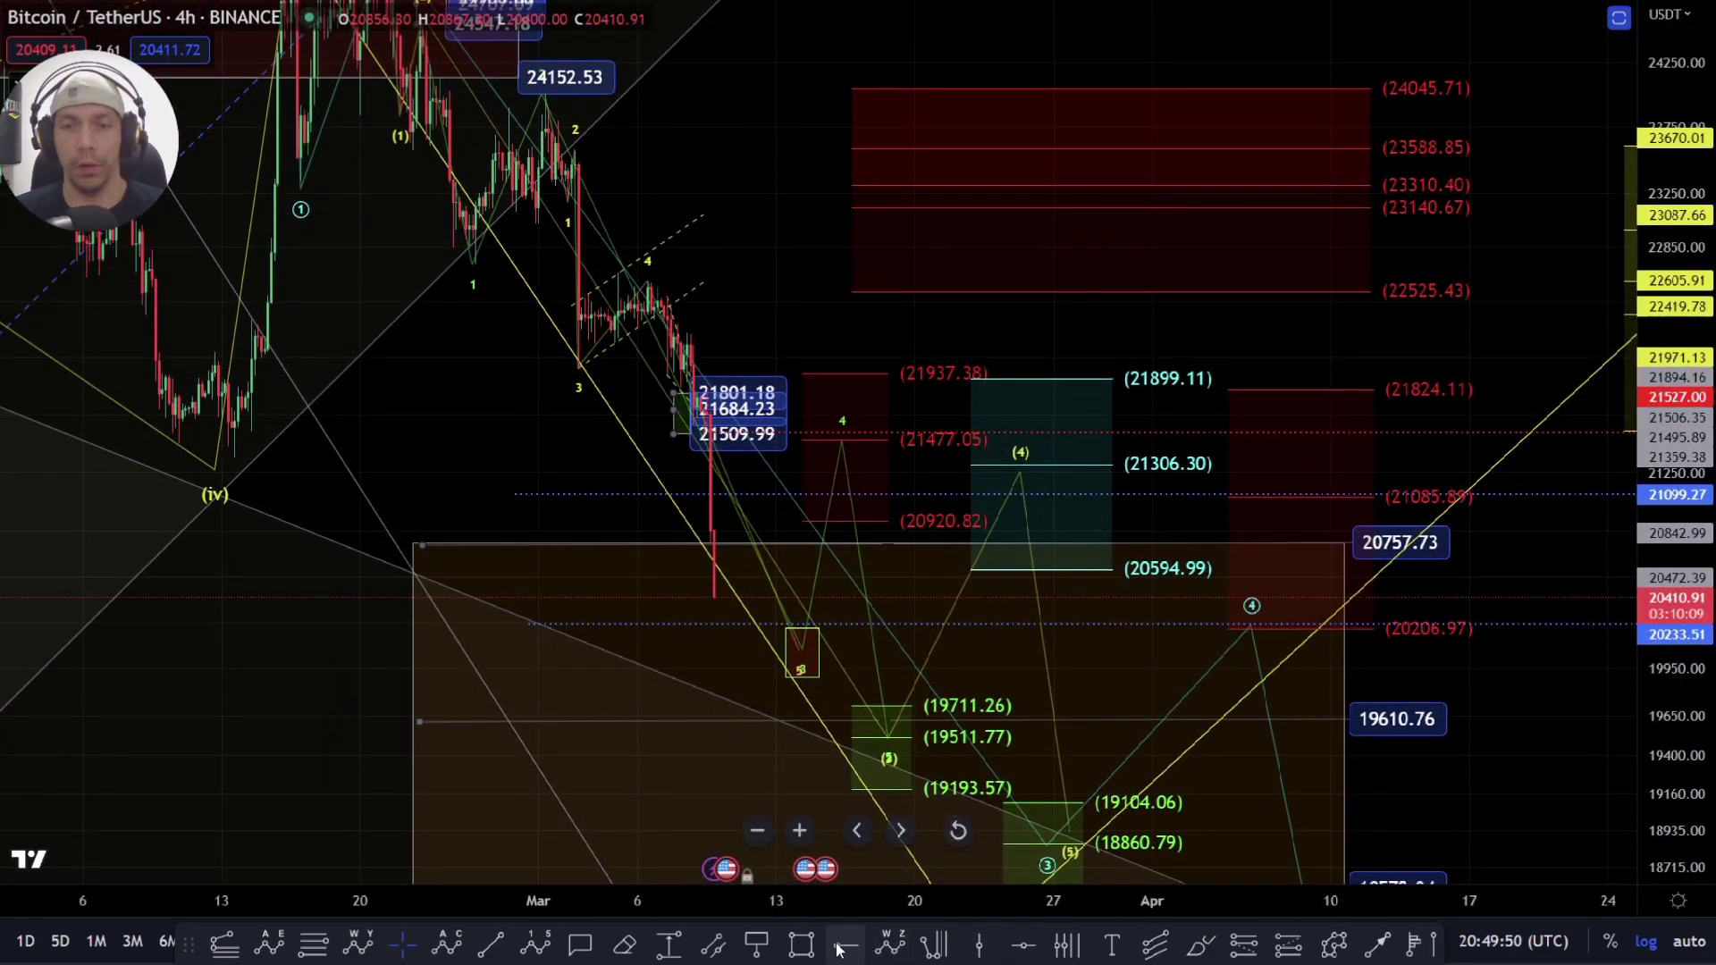
pyautogui.click(1188, 945)
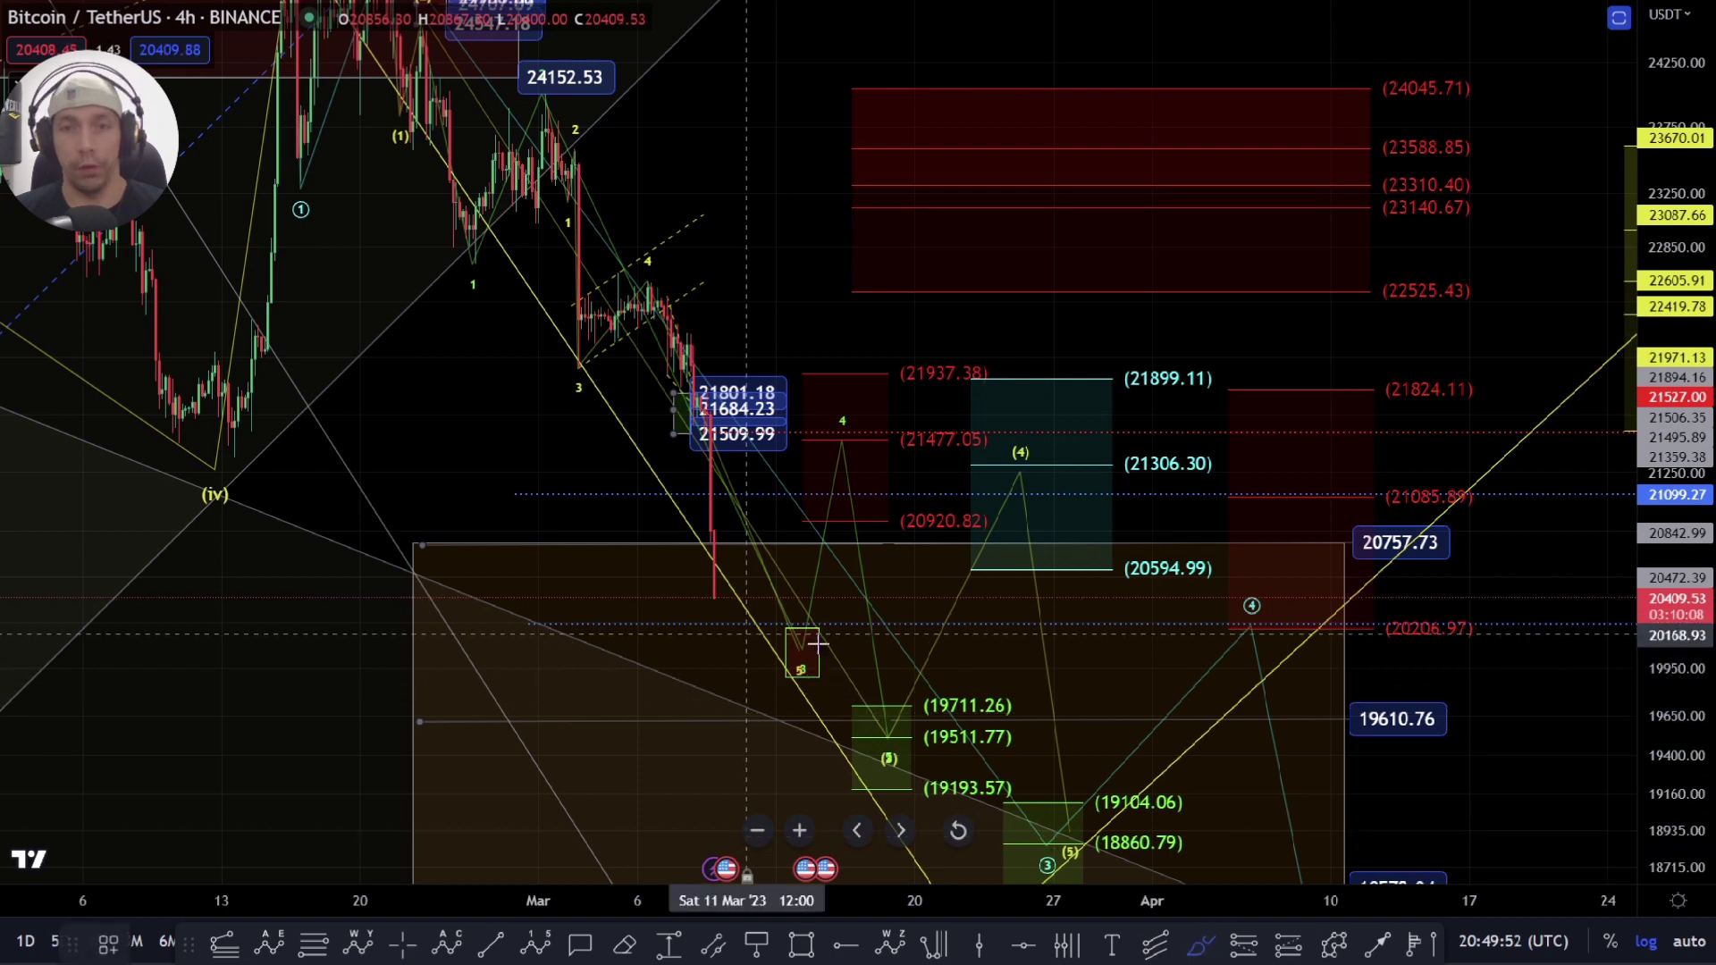
pyautogui.moveTo(536, 70)
pyautogui.mouseDown()
pyautogui.moveTo(438, 101)
pyautogui.moveTo(581, 179)
pyautogui.moveTo(594, 67)
pyautogui.mouseUp()
pyautogui.press('Delete')
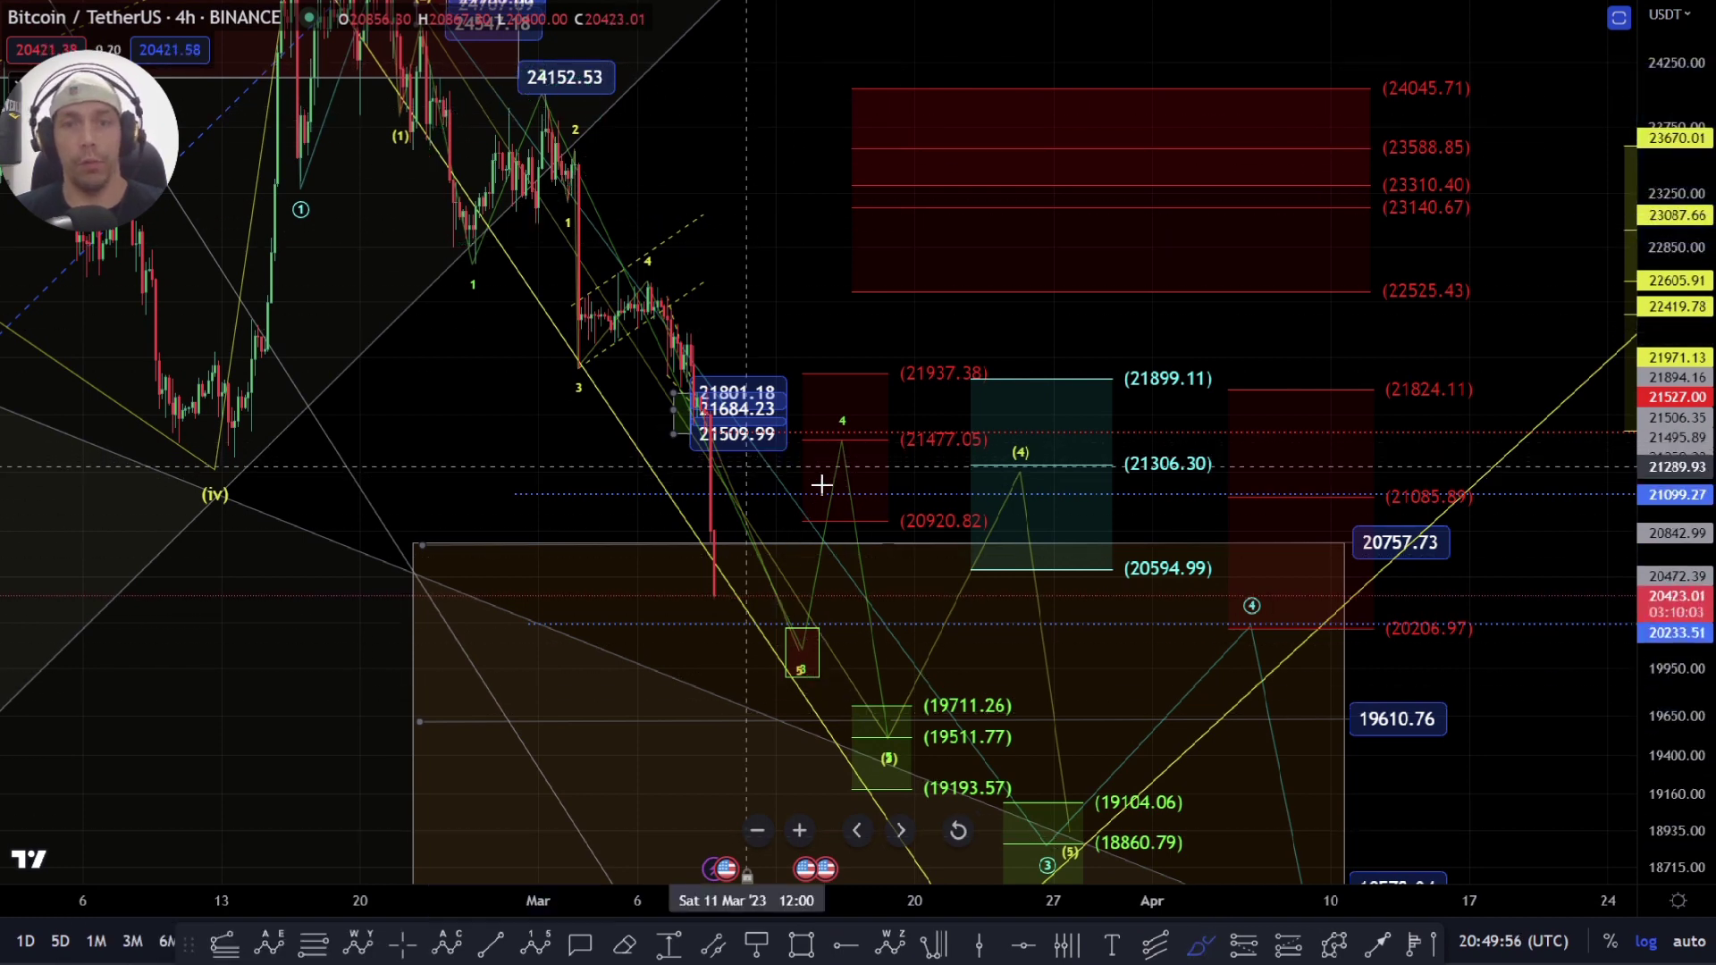
pyautogui.moveTo(783, 640)
pyautogui.mouseDown()
pyautogui.moveTo(871, 501)
pyautogui.moveTo(782, 515)
pyautogui.mouseUp()
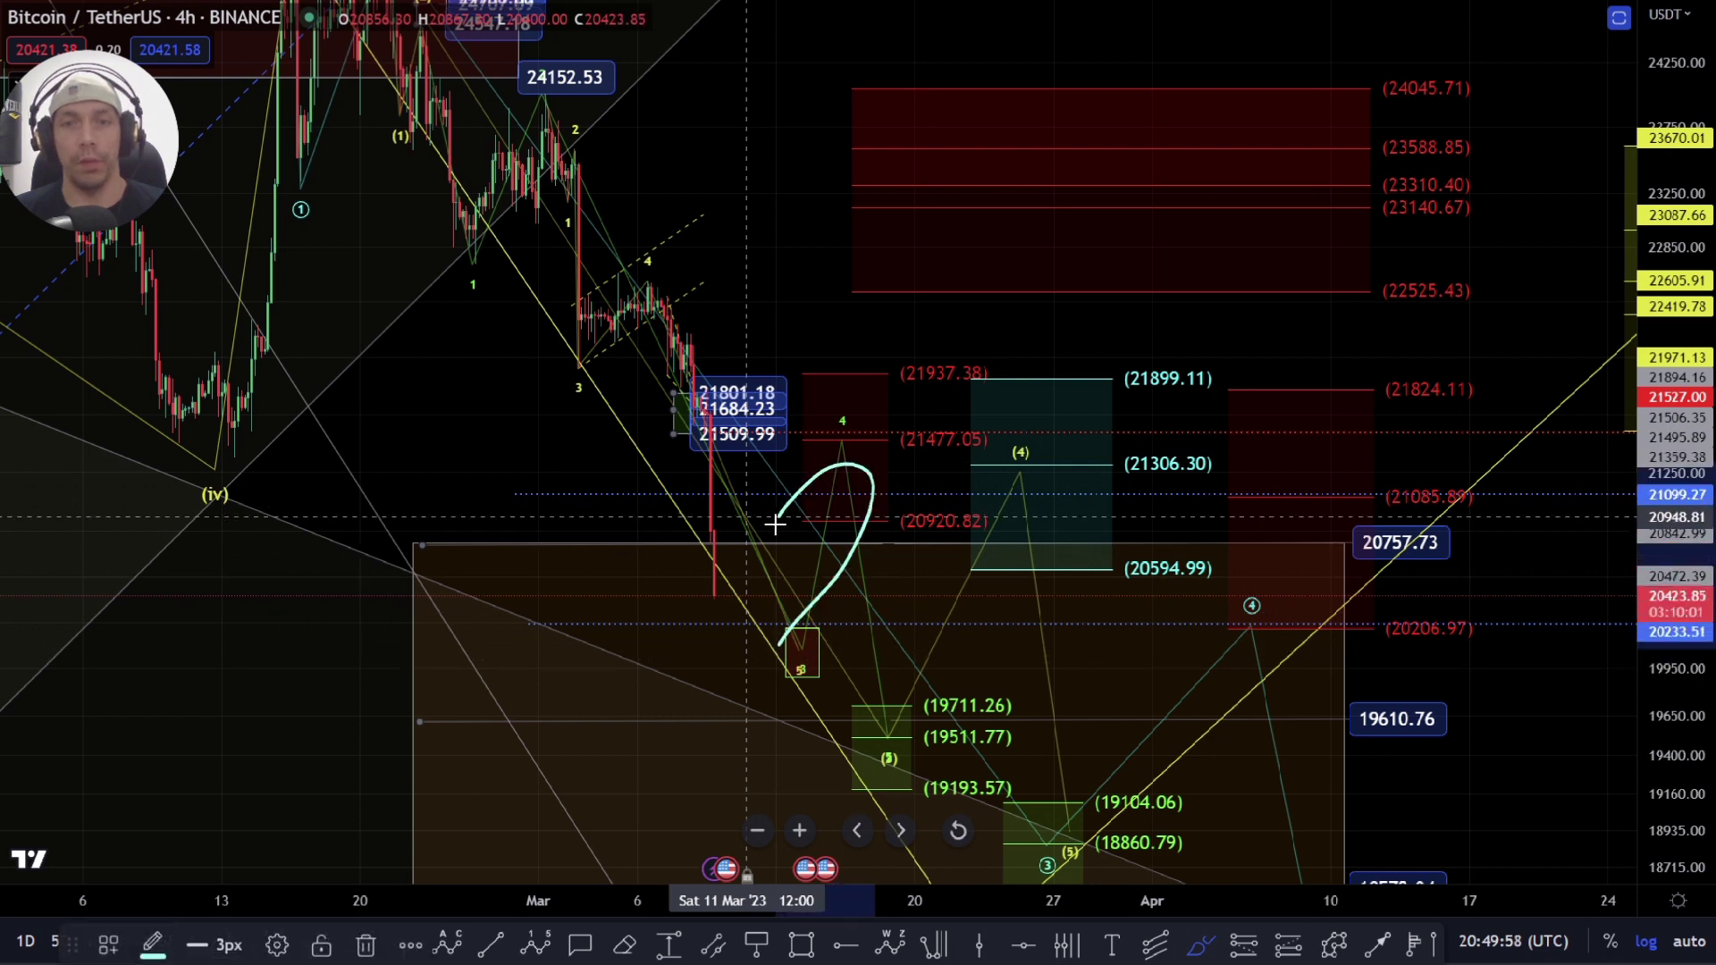
pyautogui.press('Delete')
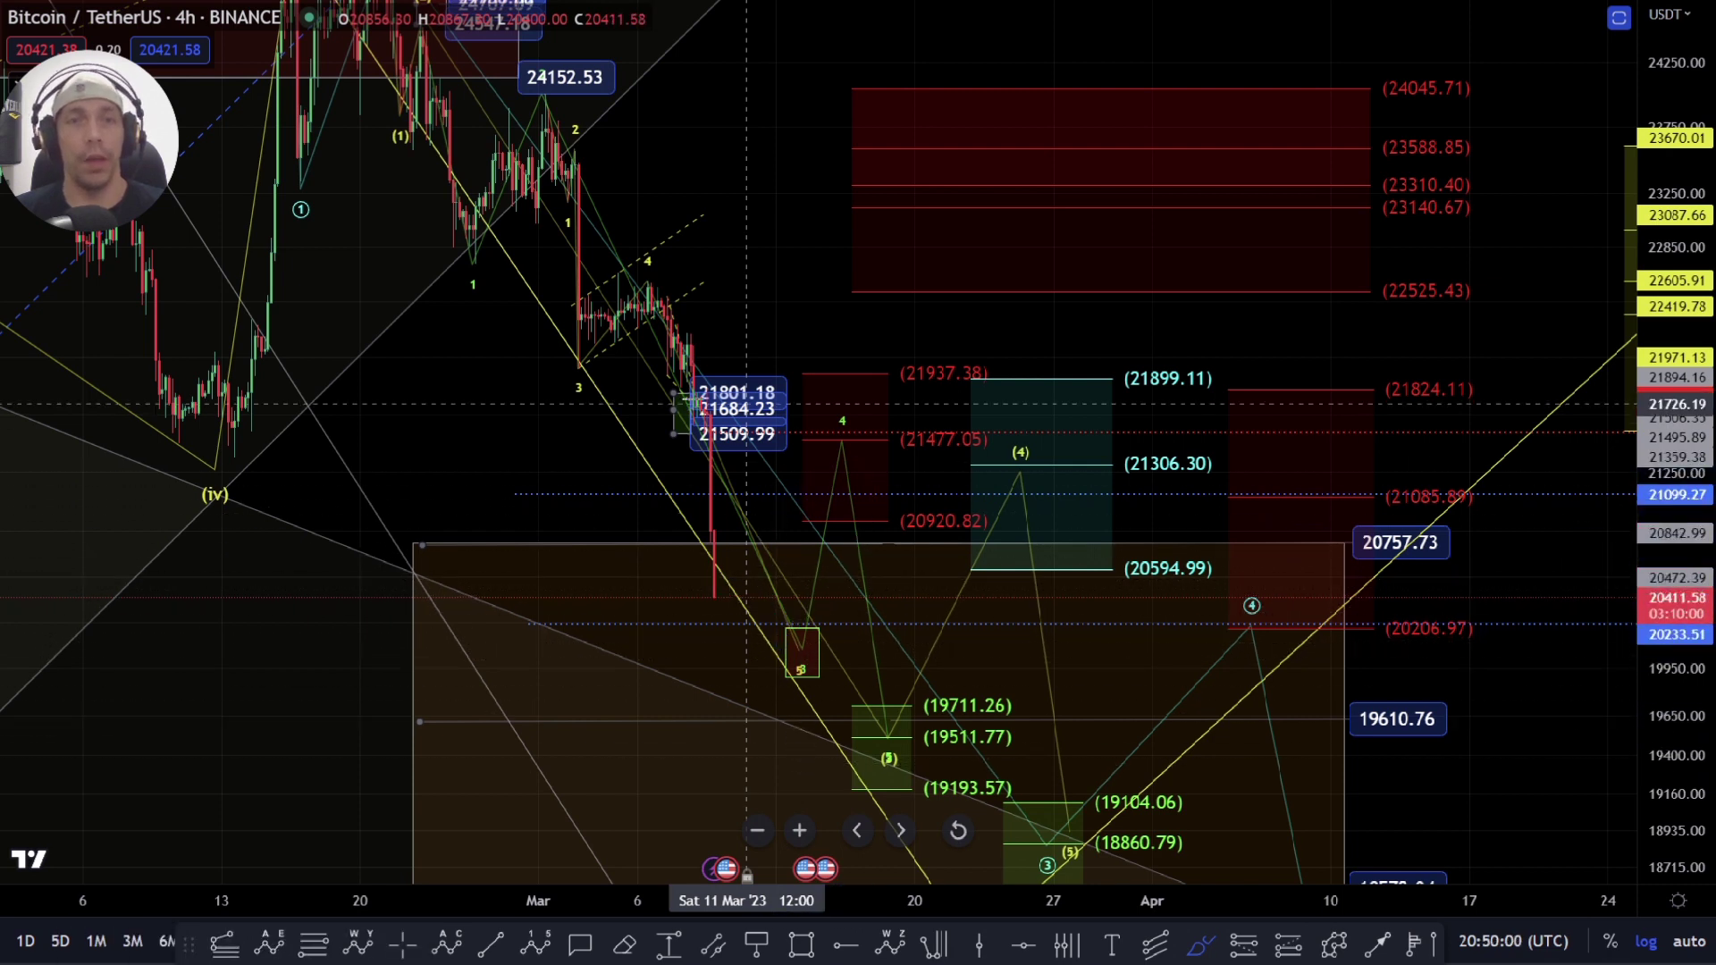
pyautogui.moveTo(713, 556); pyautogui.dragTo(720, 600)
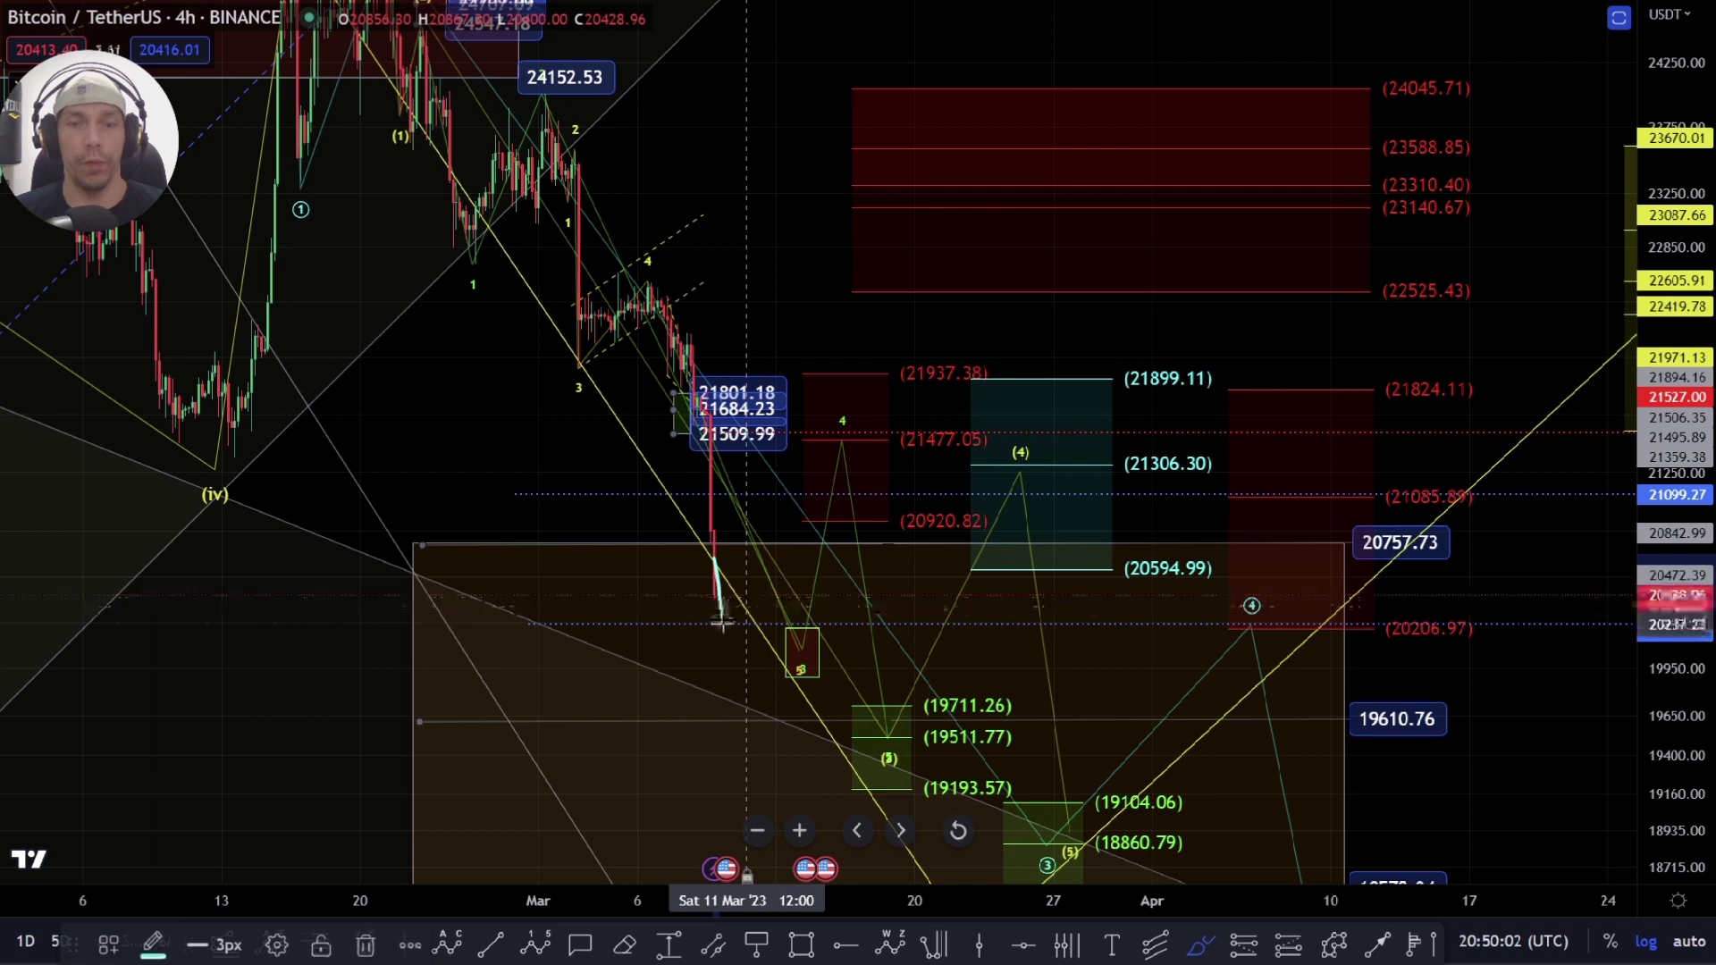
pyautogui.press('Delete')
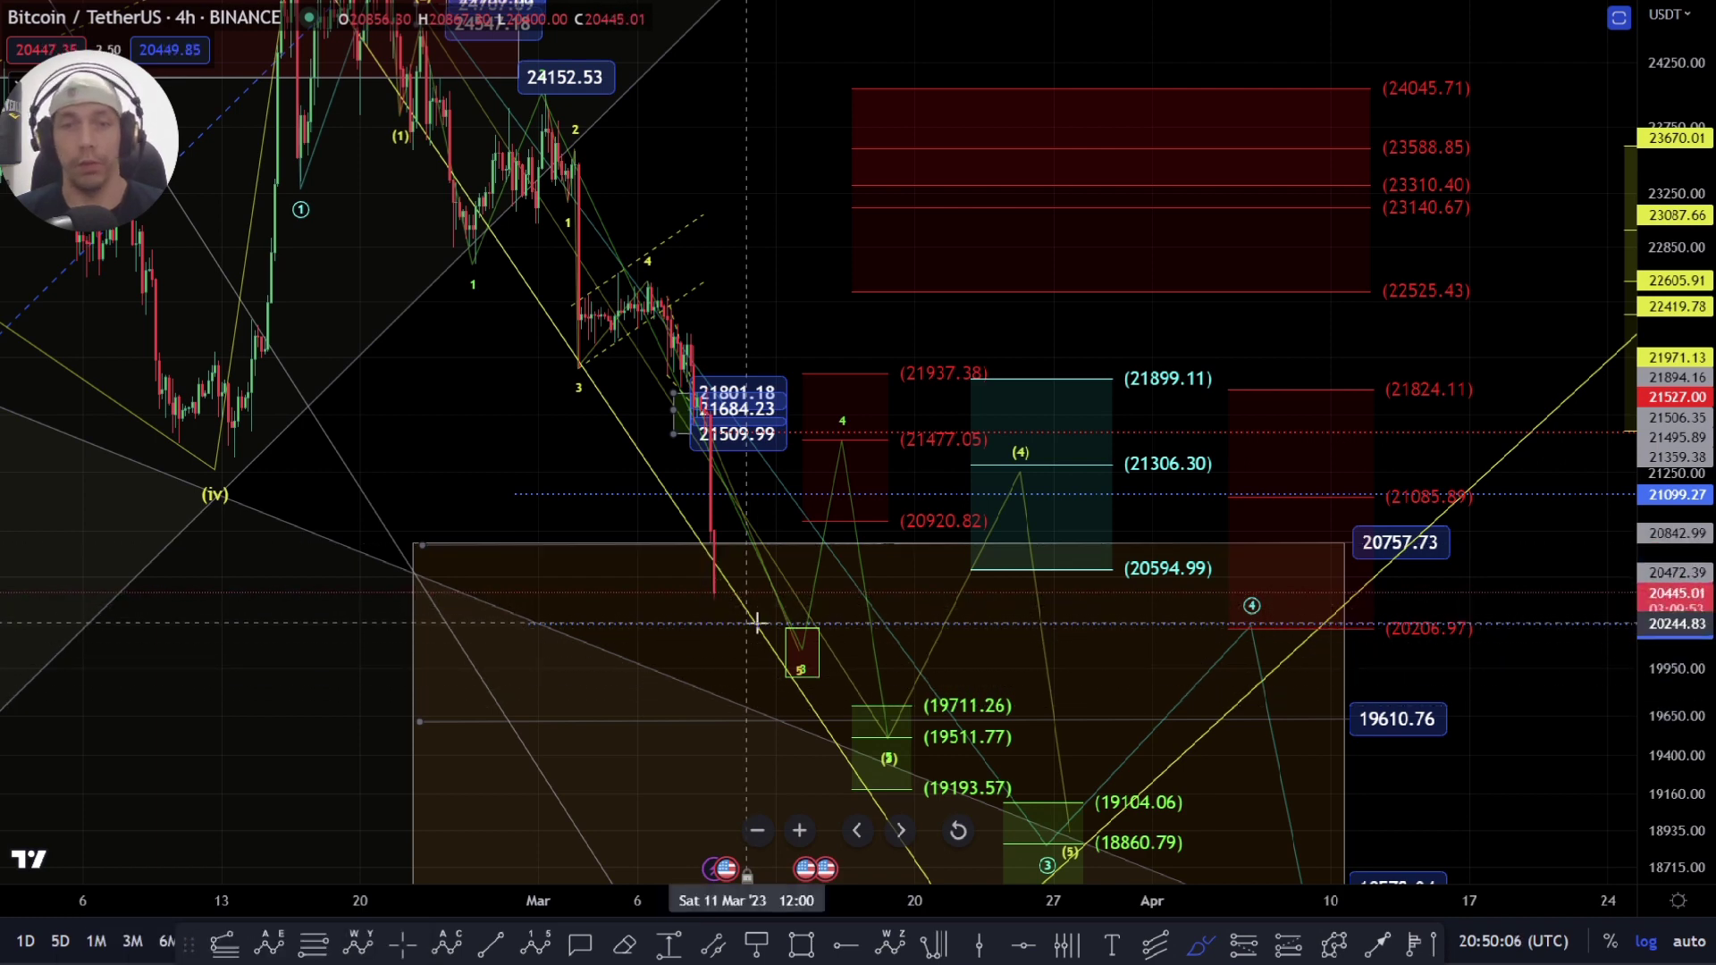
pyautogui.moveTo(742, 626); pyautogui.dragTo(827, 650)
pyautogui.press('Delete')
pyautogui.click(803, 658)
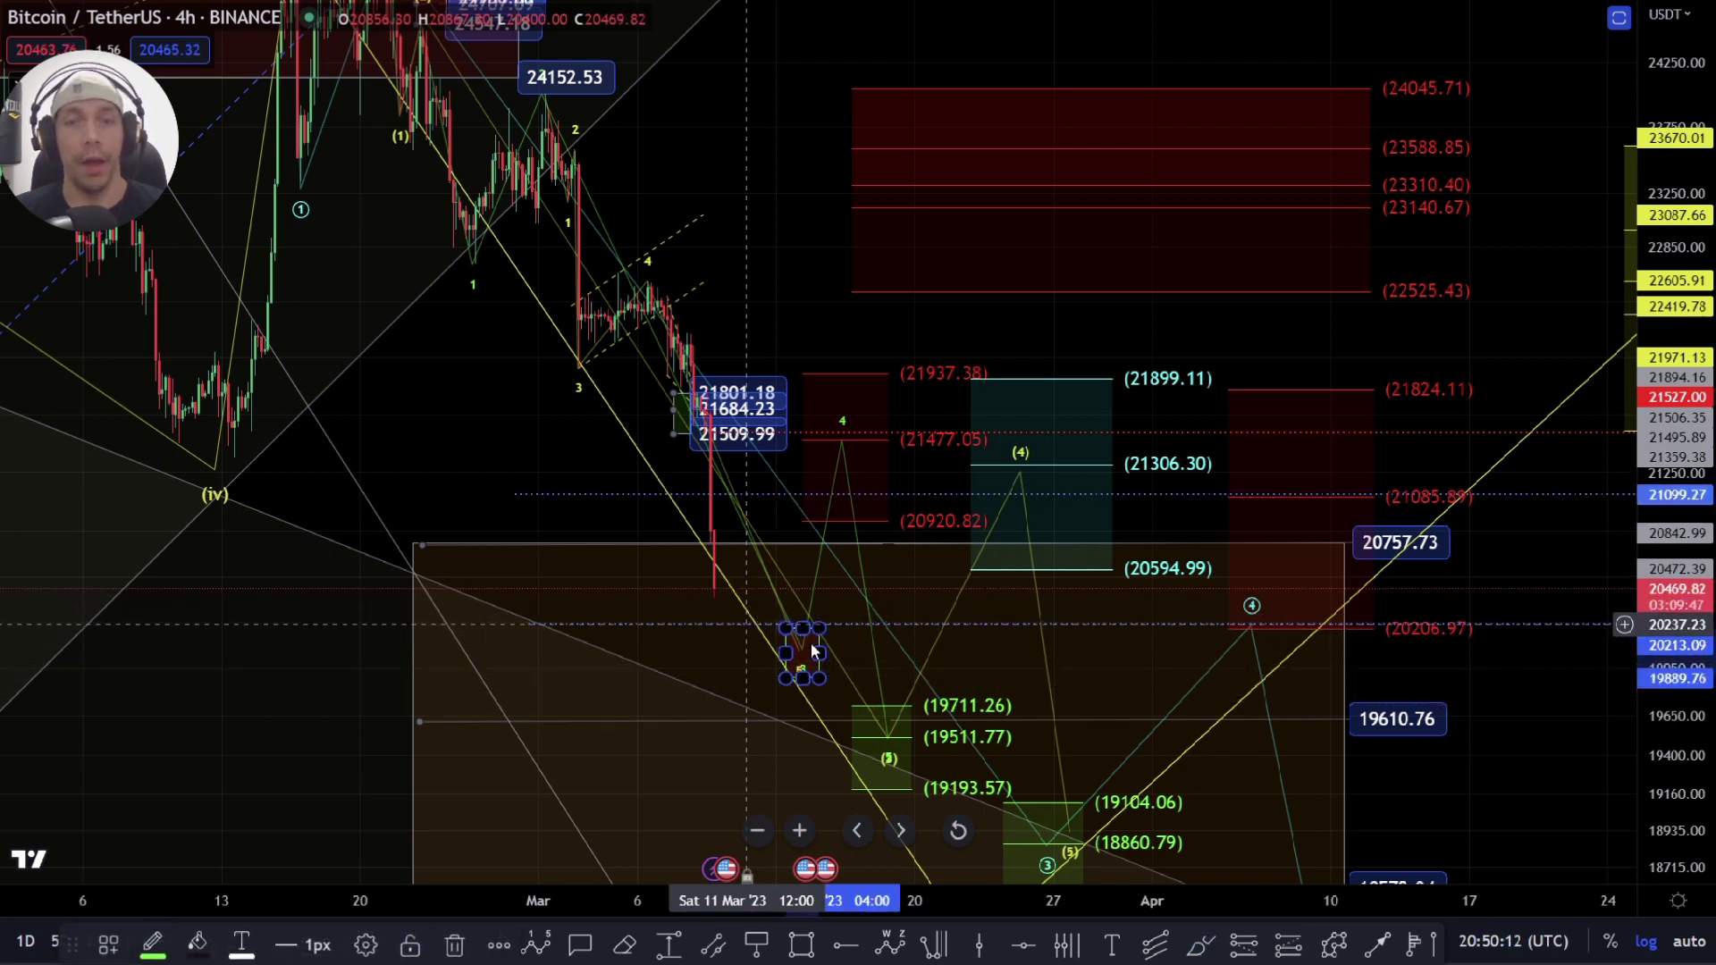
pyautogui.click(684, 496)
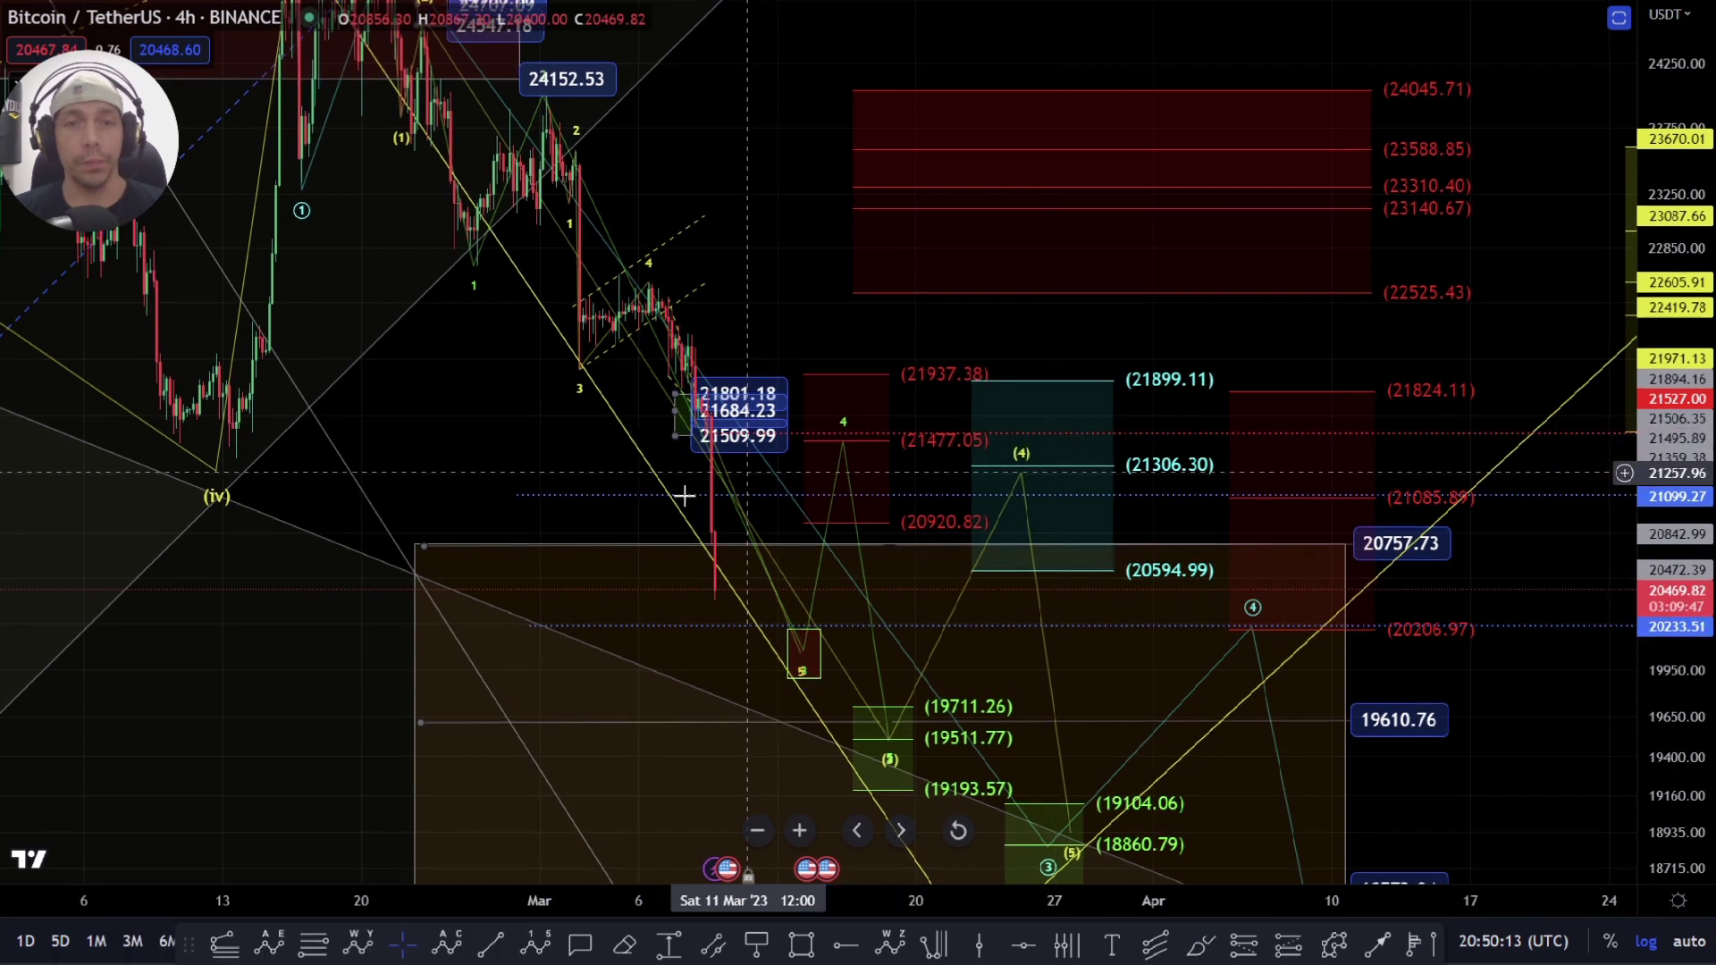
pyautogui.click(1207, 951)
pyautogui.moveTo(716, 540)
pyautogui.mouseDown()
pyautogui.moveTo(738, 706)
pyautogui.moveTo(819, 291)
pyautogui.moveTo(414, 222)
pyautogui.moveTo(496, 268)
pyautogui.mouseUp()
pyautogui.press('Delete')
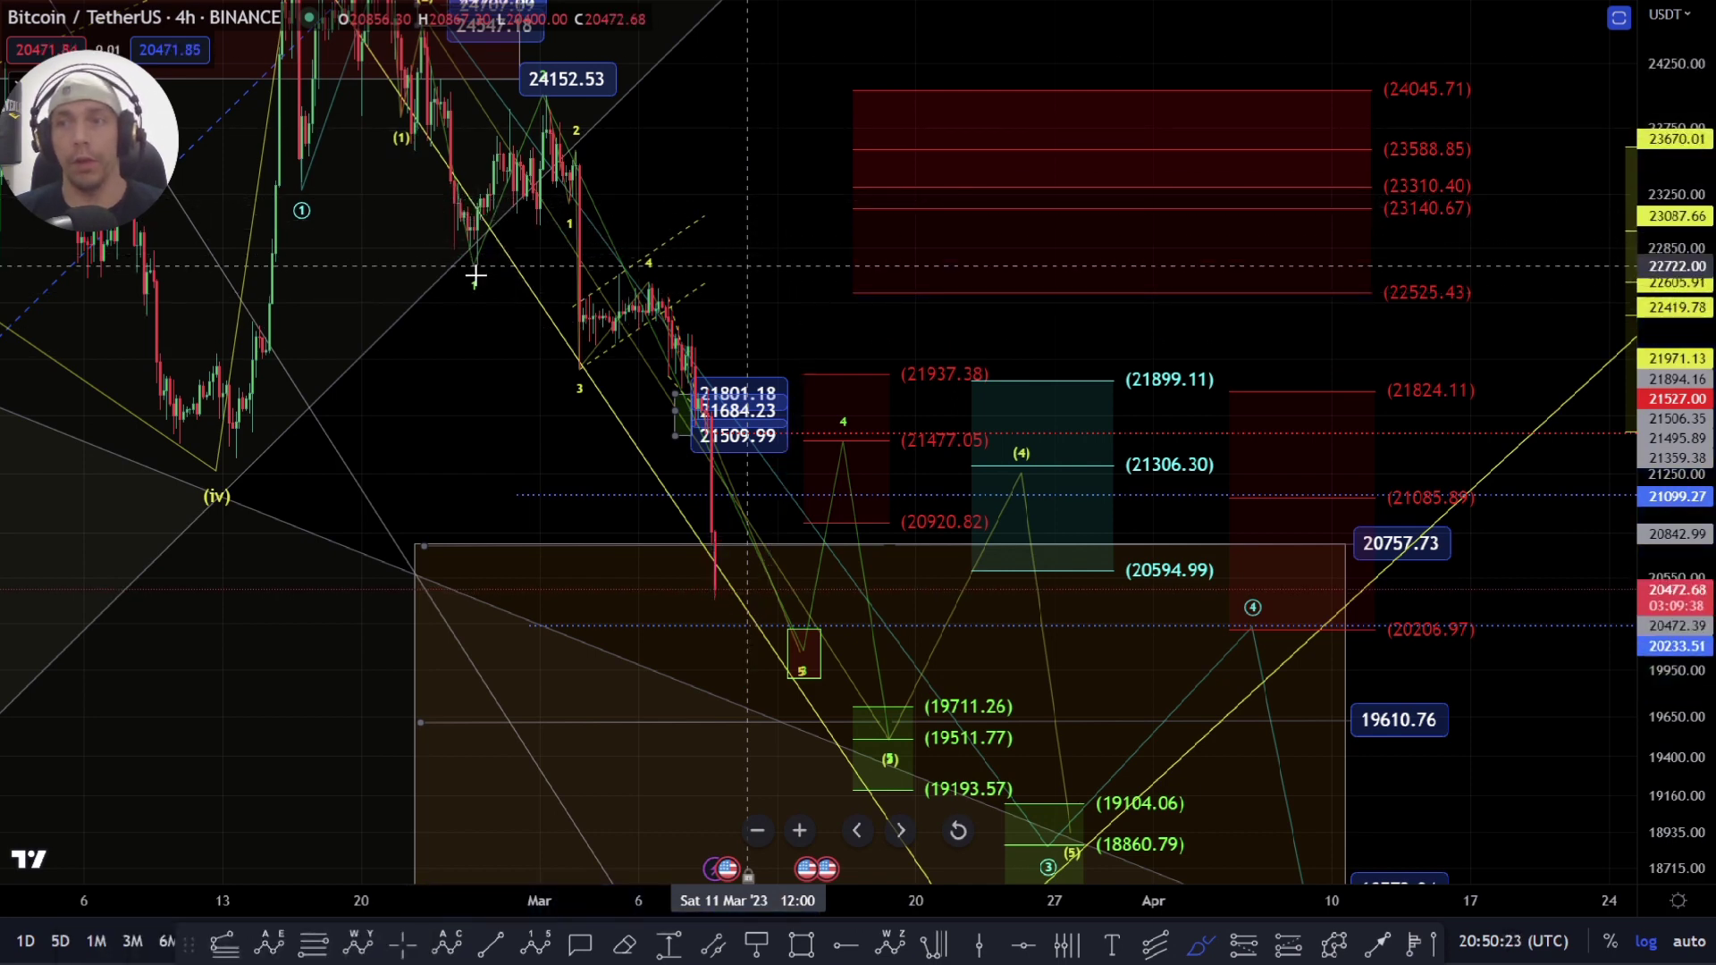
pyautogui.scroll(-3, 306, 93)
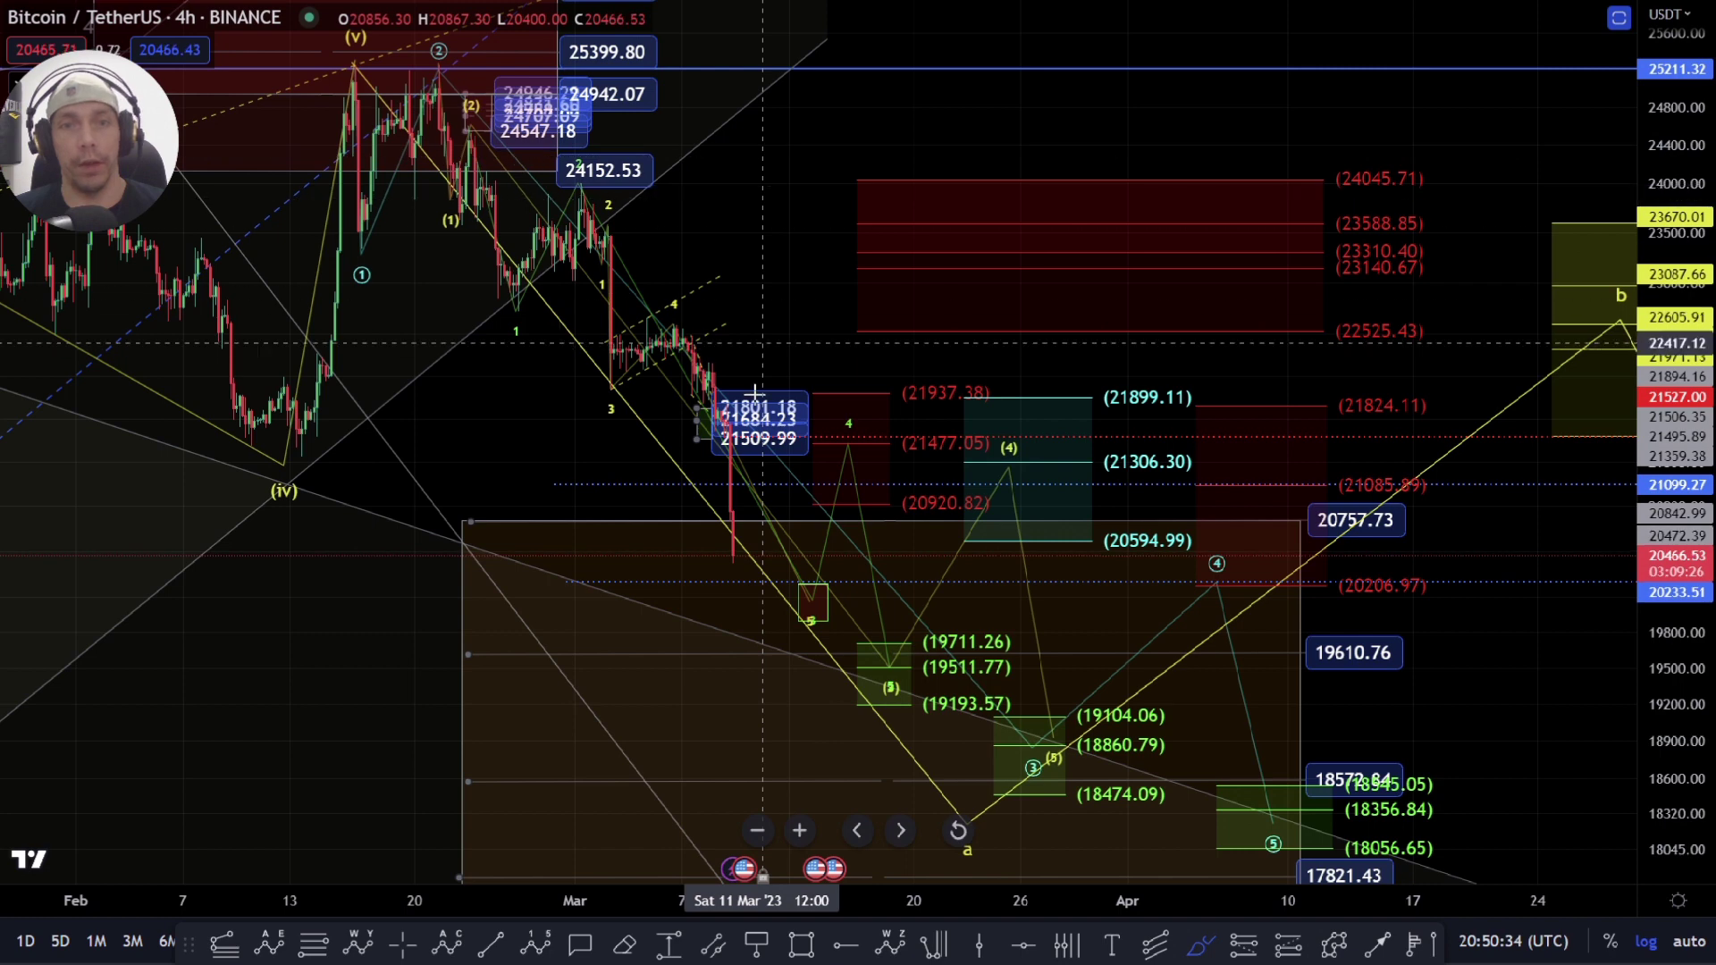
pyautogui.moveTo(590, 198)
pyautogui.mouseDown()
pyautogui.moveTo(807, 630)
pyautogui.moveTo(901, 304)
pyautogui.mouseUp()
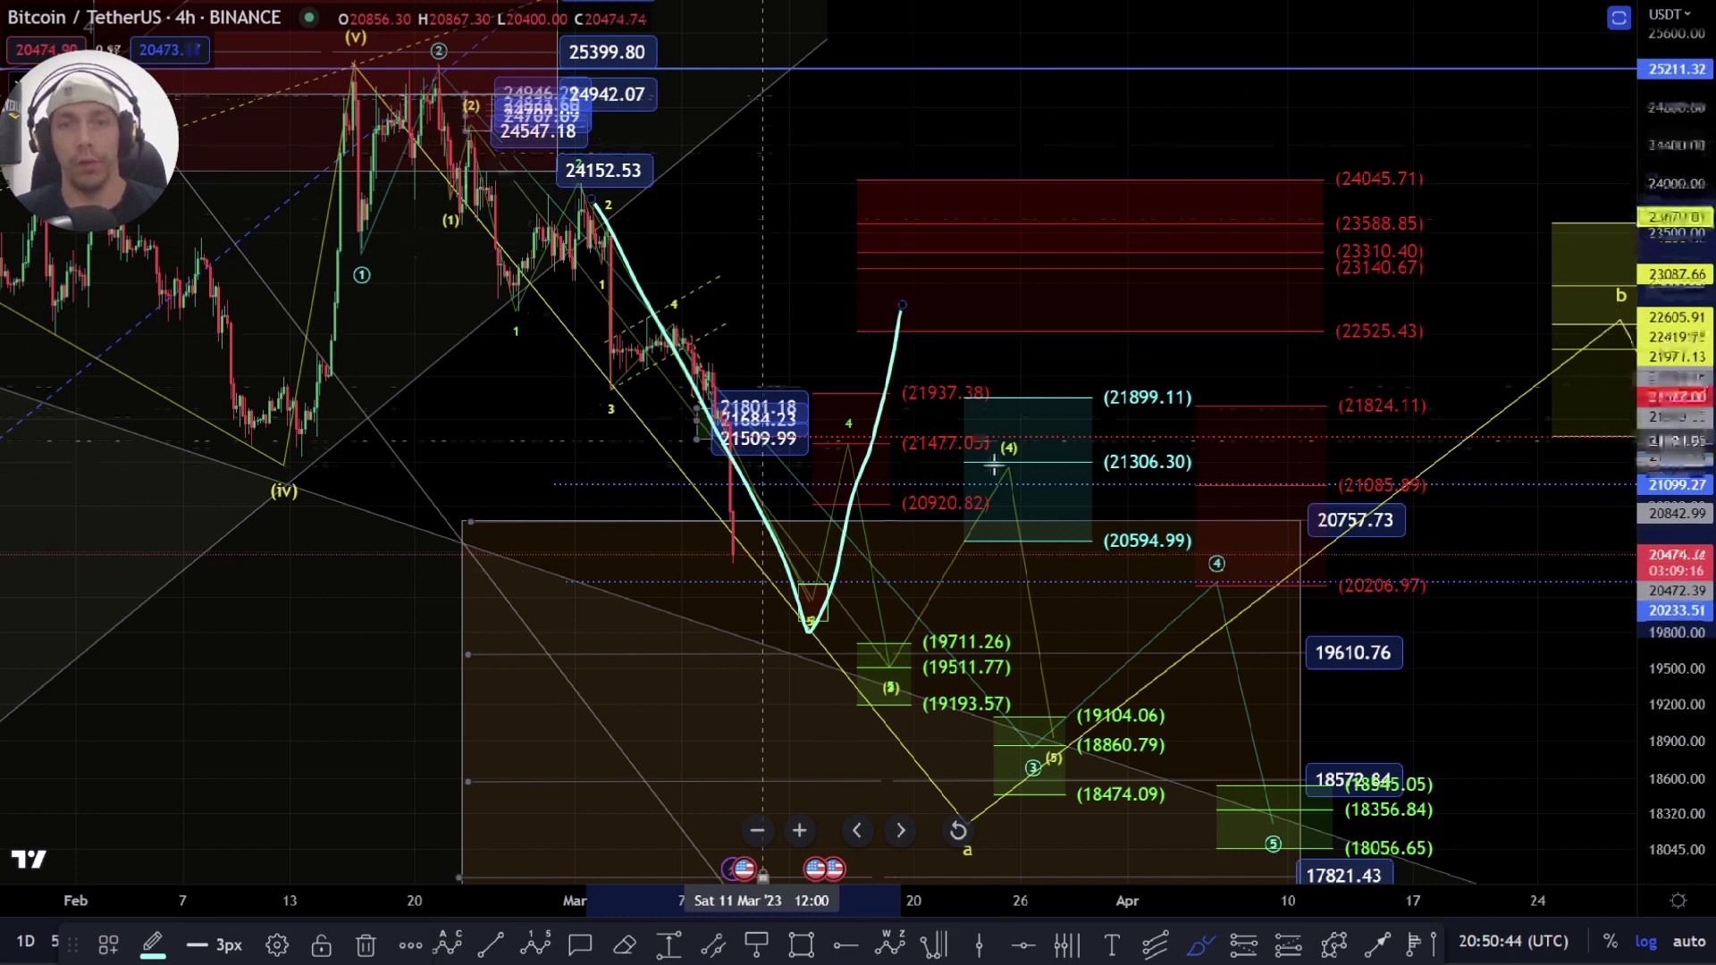
pyautogui.moveTo(903, 304)
pyautogui.mouseDown()
pyautogui.moveTo(950, 567)
pyautogui.moveTo(968, 833)
pyautogui.mouseUp()
pyautogui.hotkey('ctrl', 'z')
pyautogui.hotkey('ctrl', 'z')
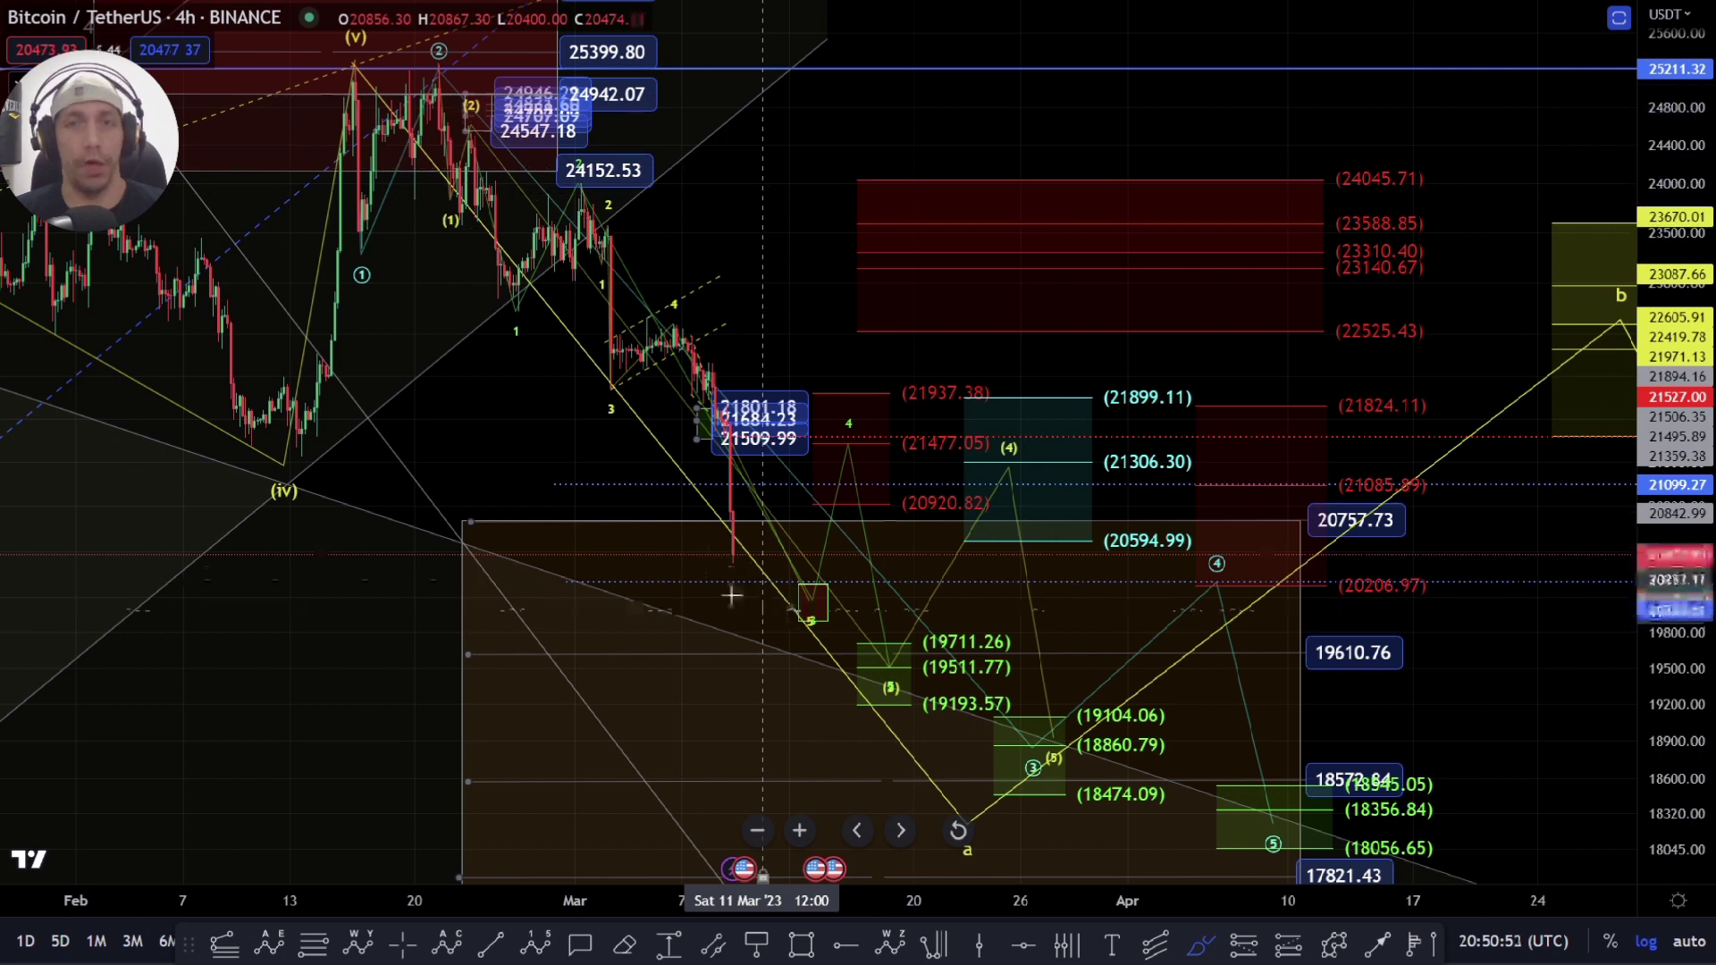
pyautogui.scroll(2, 789, 612)
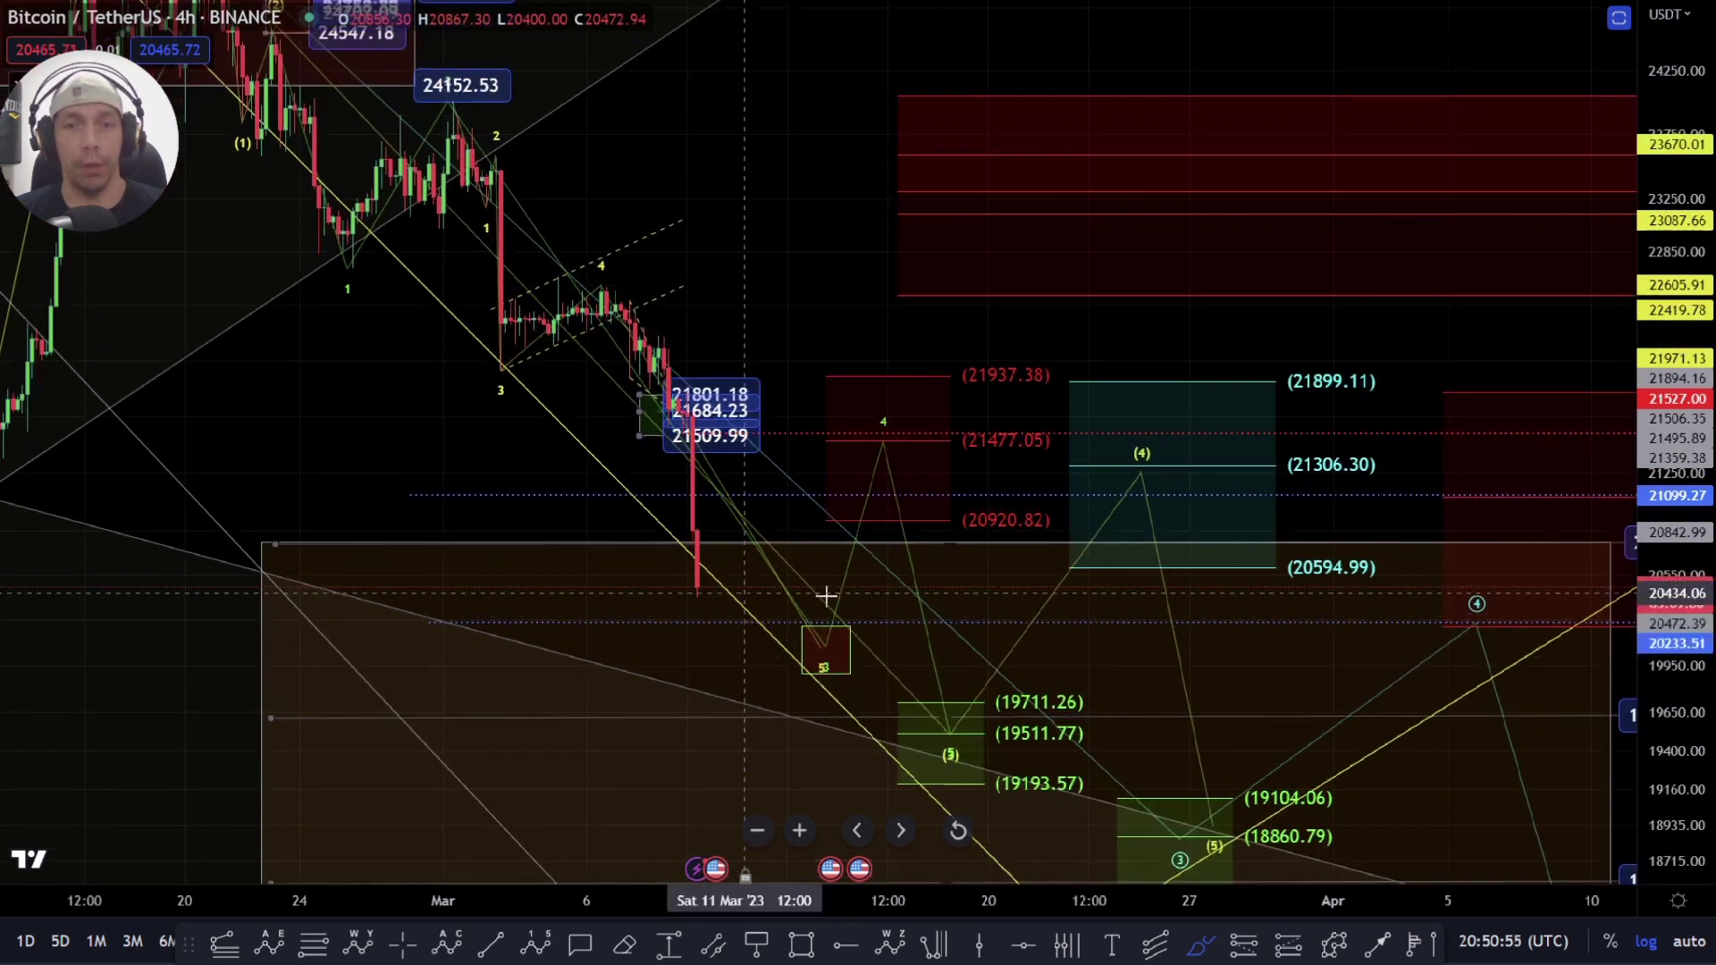
pyautogui.moveTo(832, 613)
pyautogui.mouseDown()
pyautogui.moveTo(721, 659)
pyautogui.moveTo(931, 707)
pyautogui.mouseUp()
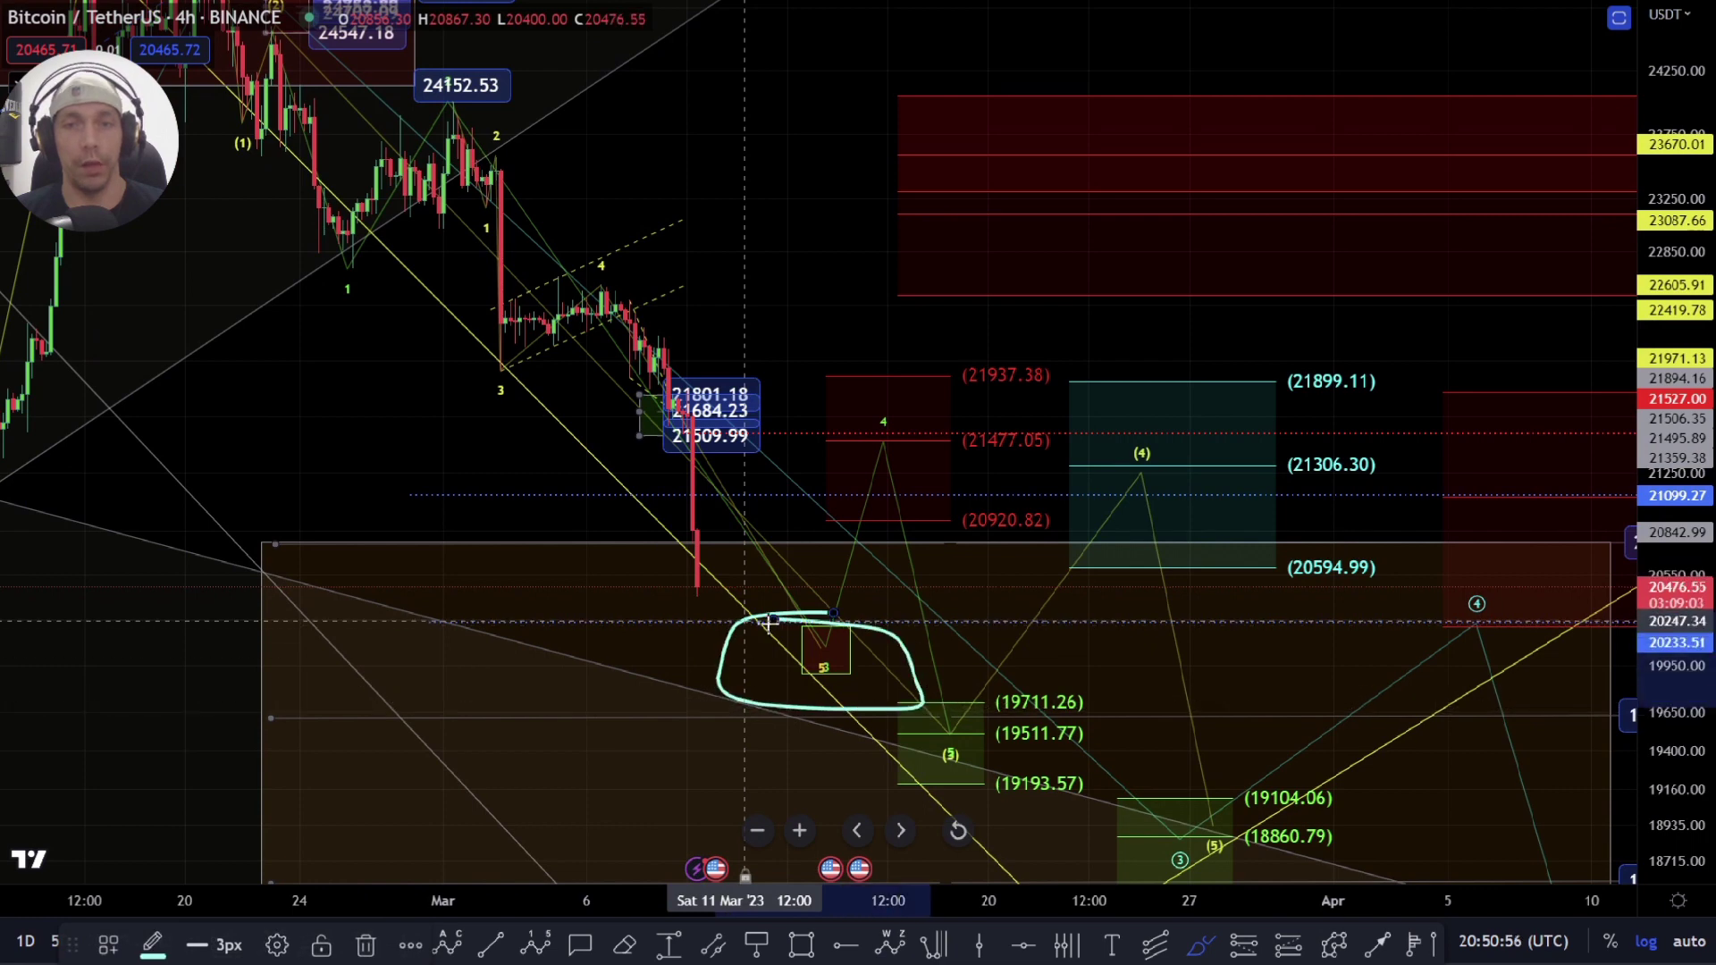
pyautogui.press('Delete')
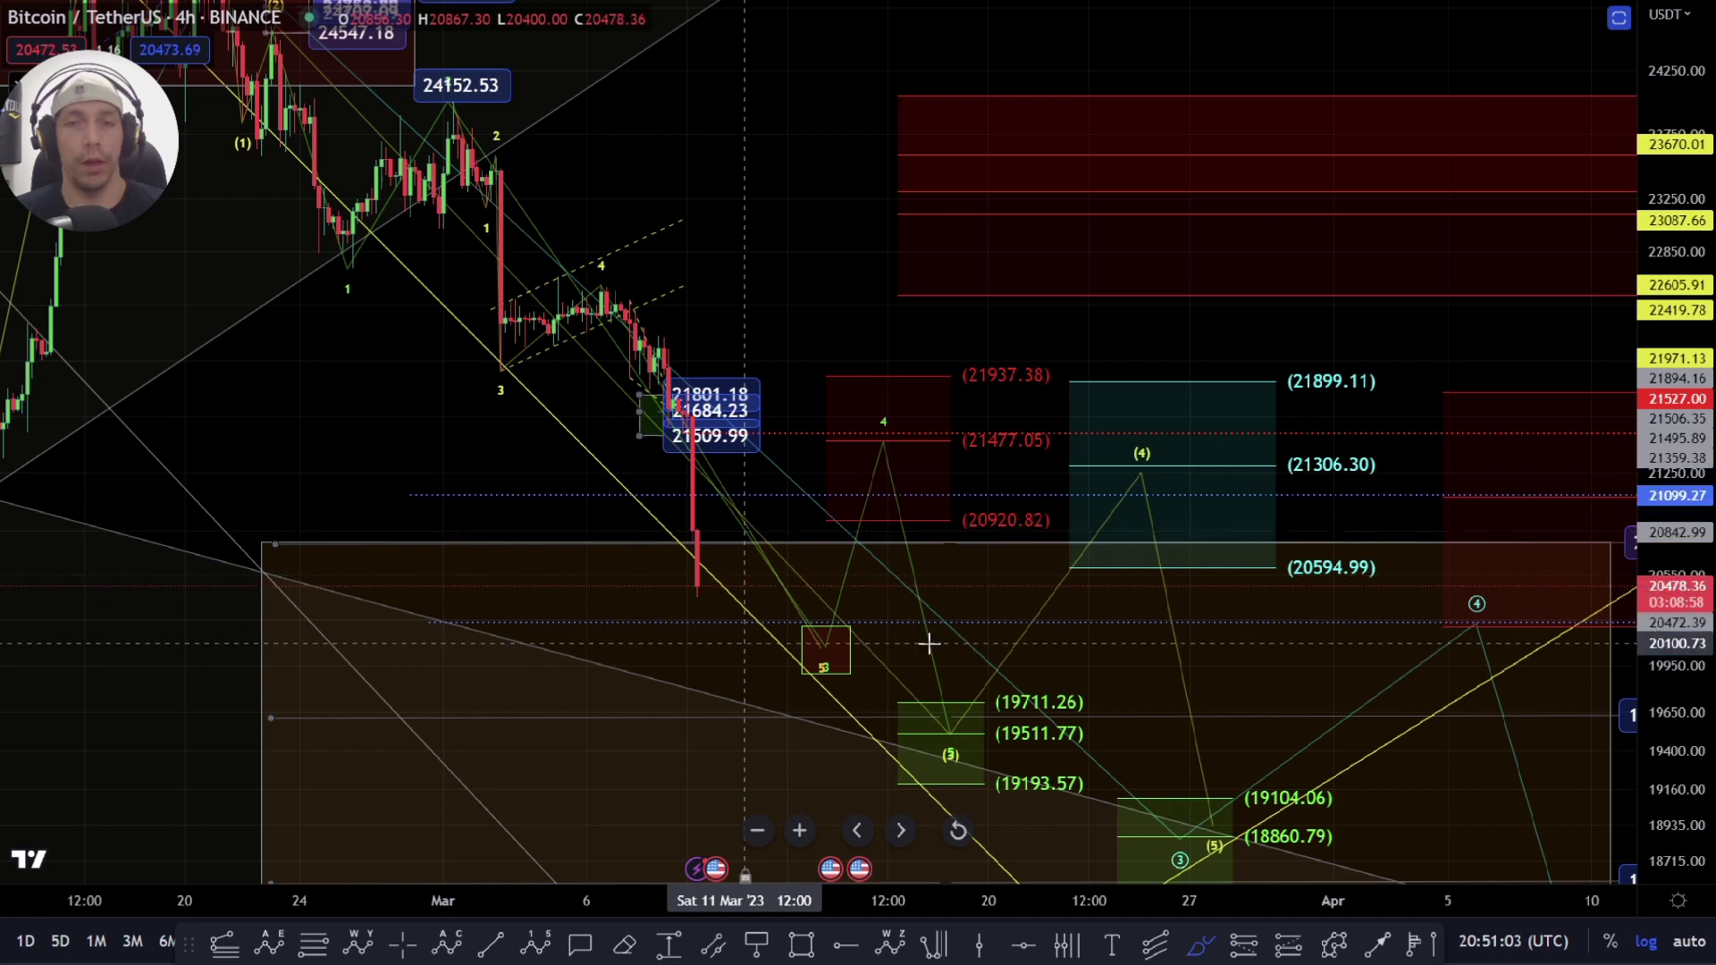
pyautogui.moveTo(926, 346)
pyautogui.mouseDown()
pyautogui.moveTo(793, 403)
pyautogui.moveTo(906, 553)
pyautogui.mouseUp()
pyautogui.moveTo(1040, 554); pyautogui.dragTo(1036, 371)
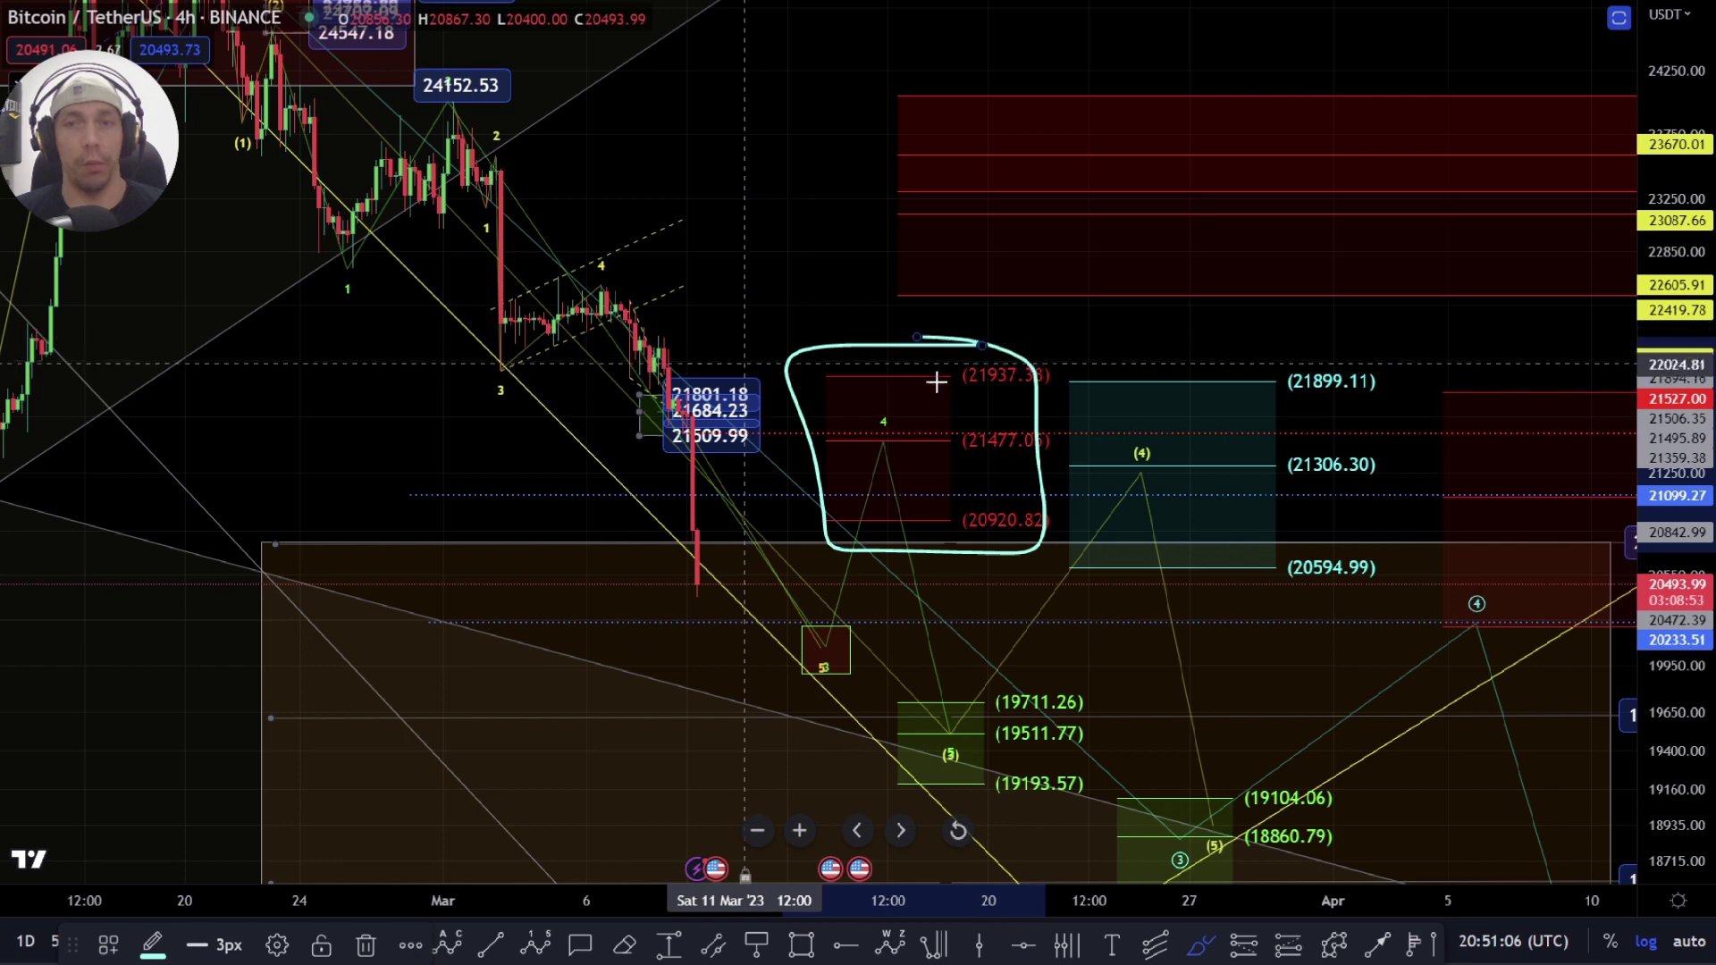
pyautogui.press('Delete')
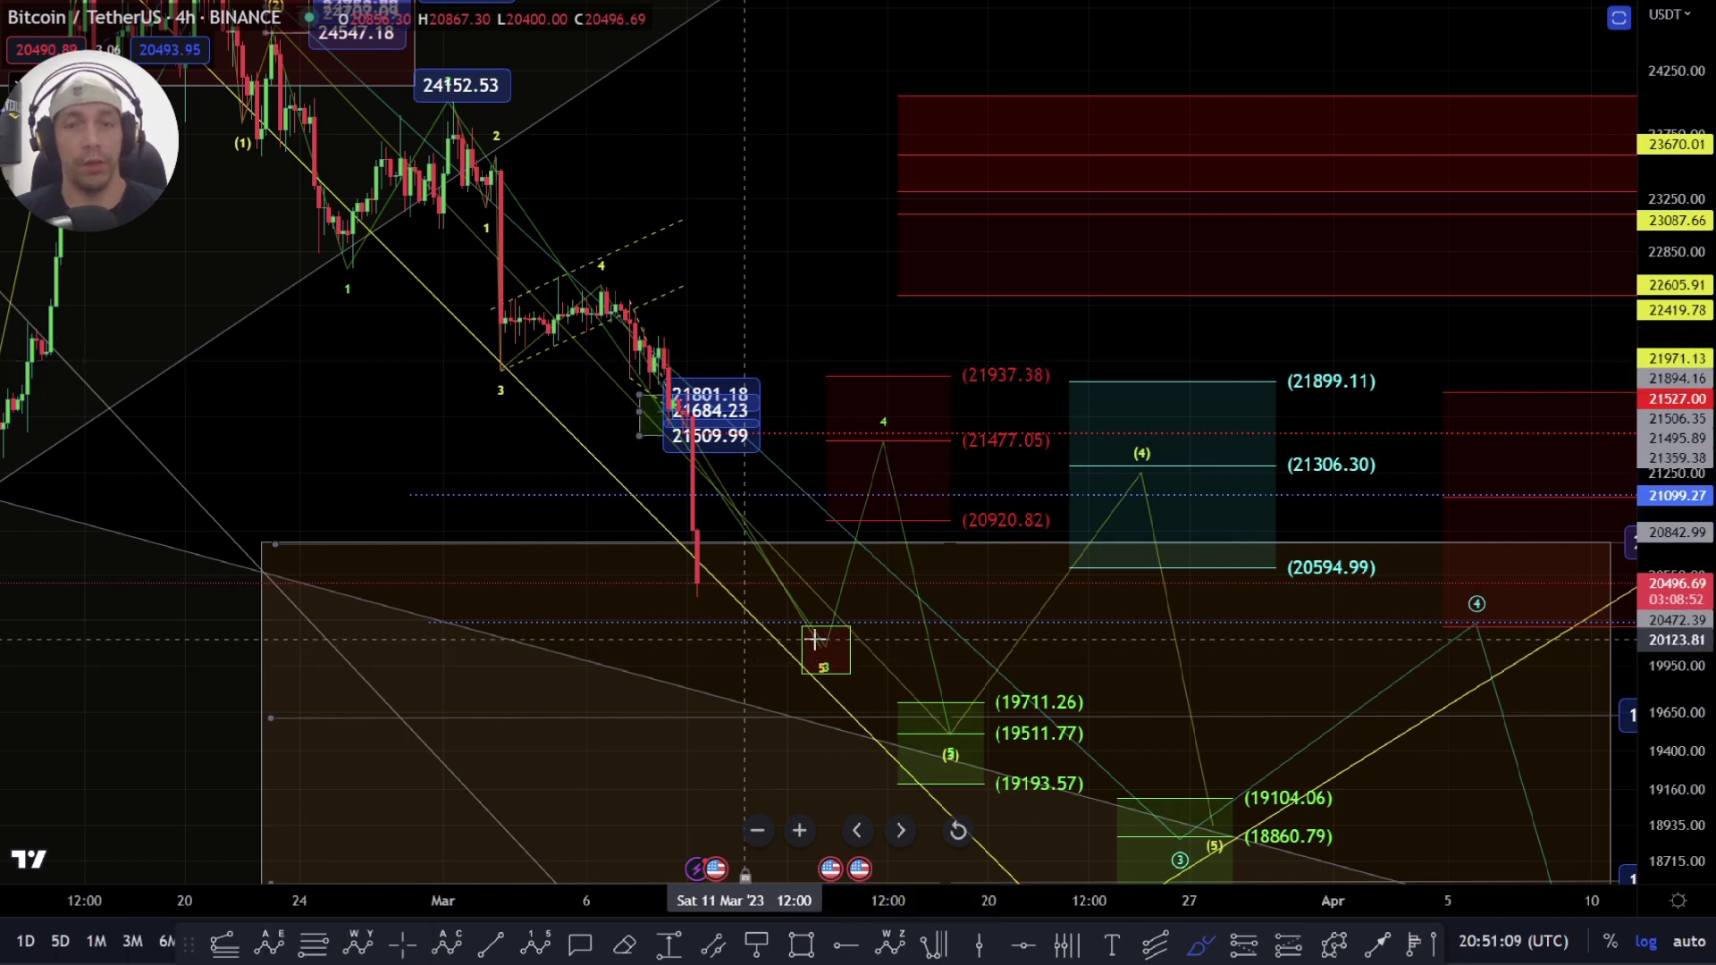
pyautogui.moveTo(815, 642)
pyautogui.mouseDown()
pyautogui.moveTo(901, 423)
pyautogui.moveTo(966, 642)
pyautogui.mouseUp()
pyautogui.press('Delete')
pyautogui.moveTo(888, 435)
pyautogui.mouseDown()
pyautogui.moveTo(921, 474)
pyautogui.moveTo(931, 590)
pyautogui.mouseUp()
pyautogui.moveTo(965, 702); pyautogui.dragTo(966, 717)
pyautogui.press('Delete')
pyautogui.moveTo(1670, 623); pyautogui.dragTo(1670, 709)
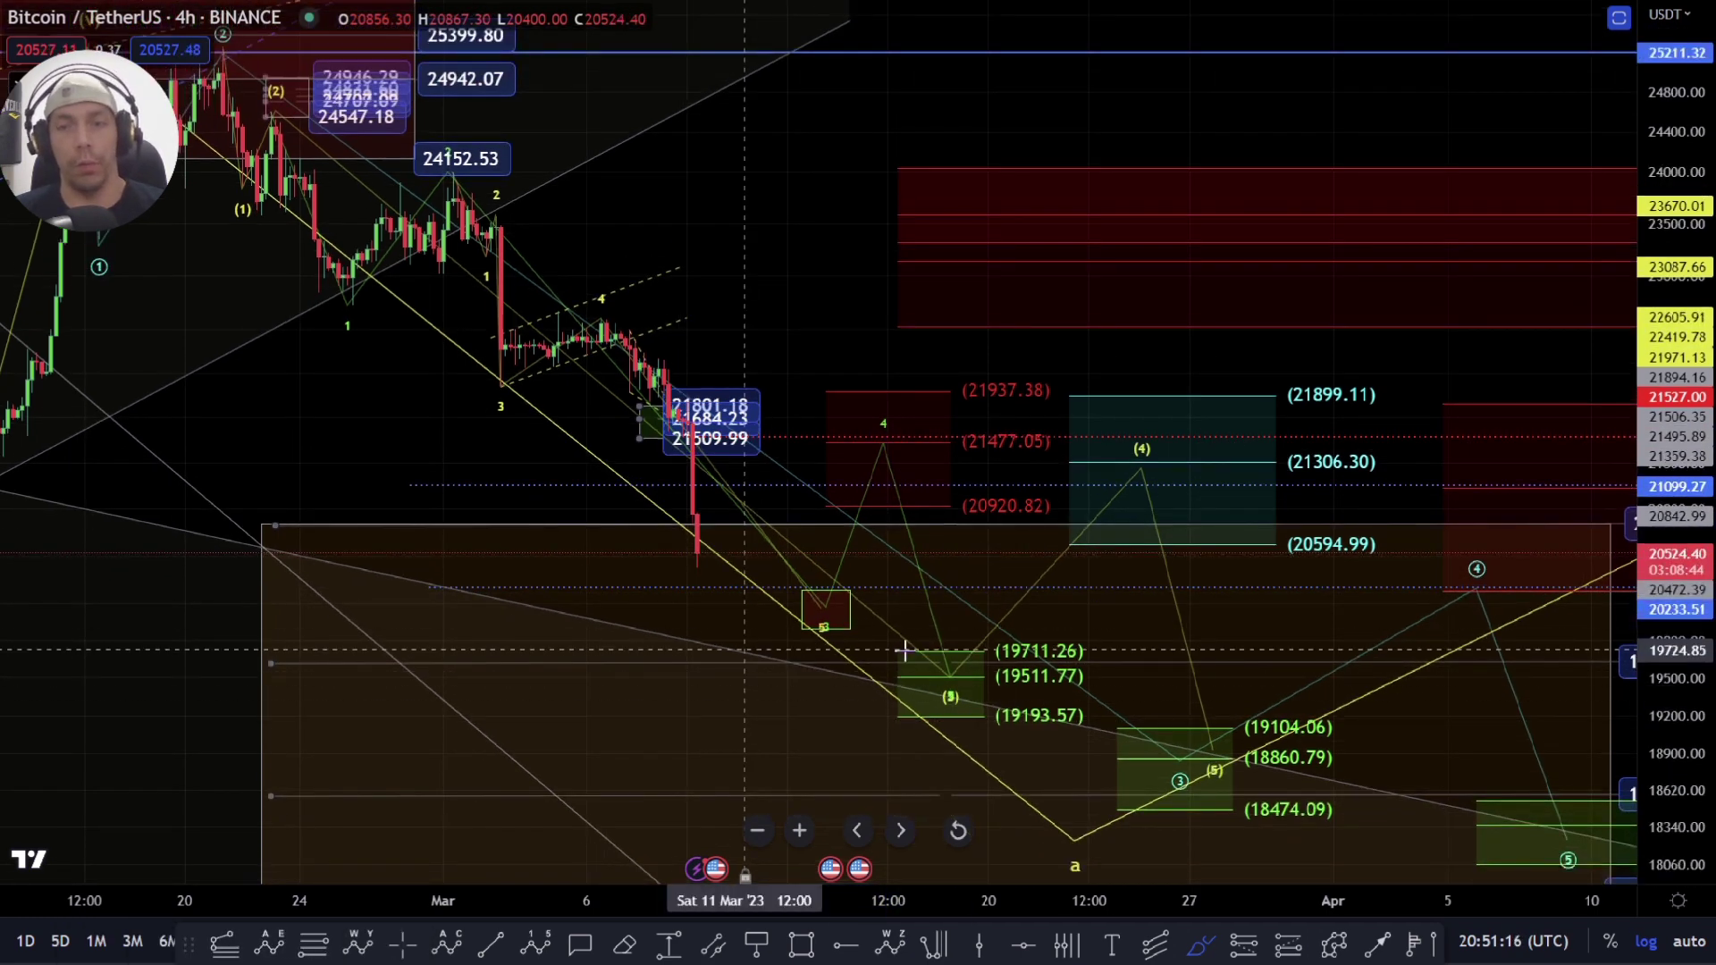
pyautogui.scroll(-1, 869, 604)
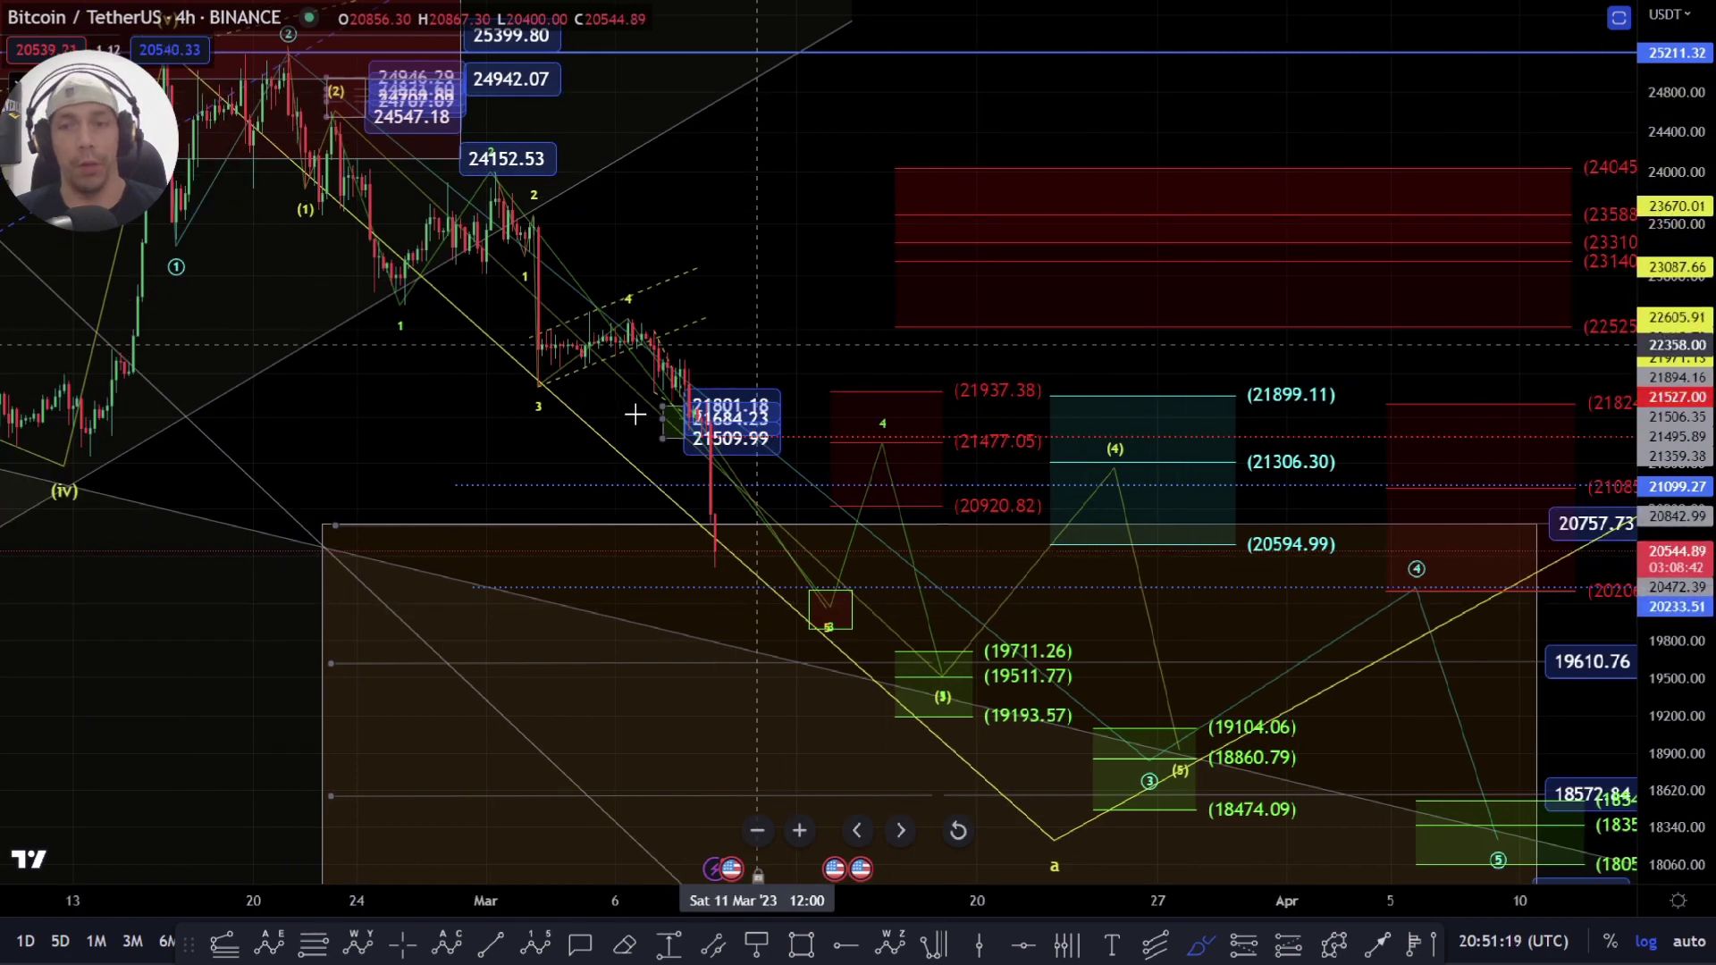
pyautogui.scroll(-2, 635, 405)
pyautogui.moveTo(500, 469); pyautogui.dragTo(390, 275)
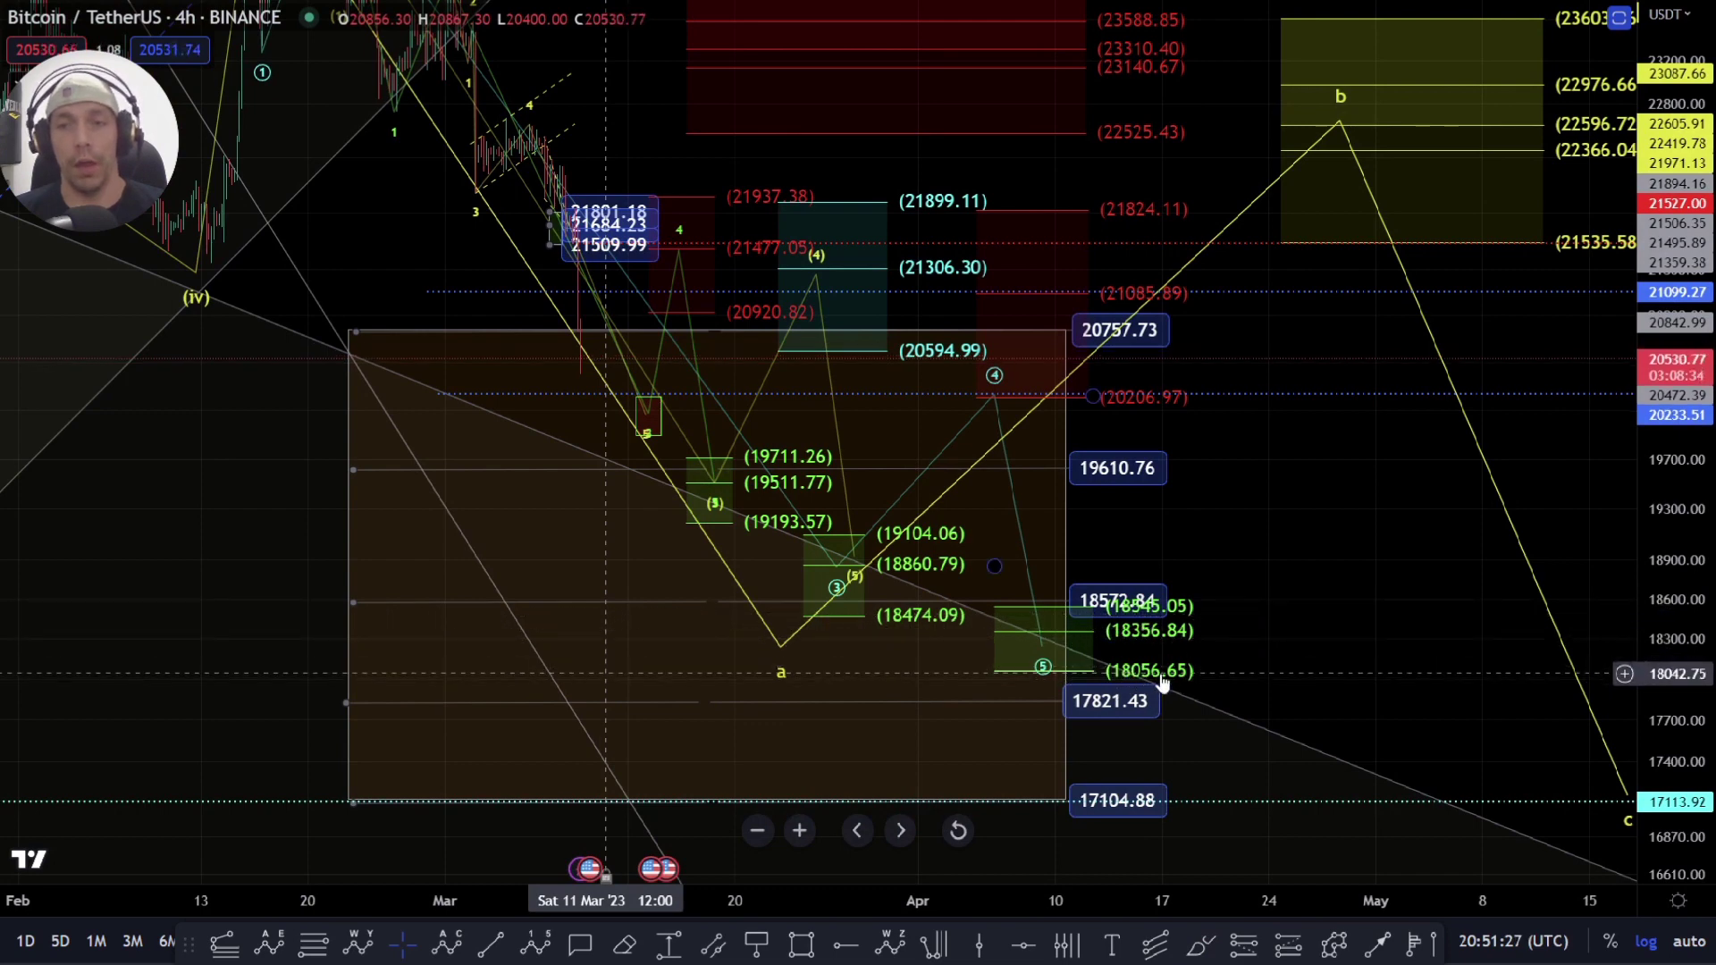
pyautogui.moveTo(361, 197); pyautogui.dragTo(558, 471)
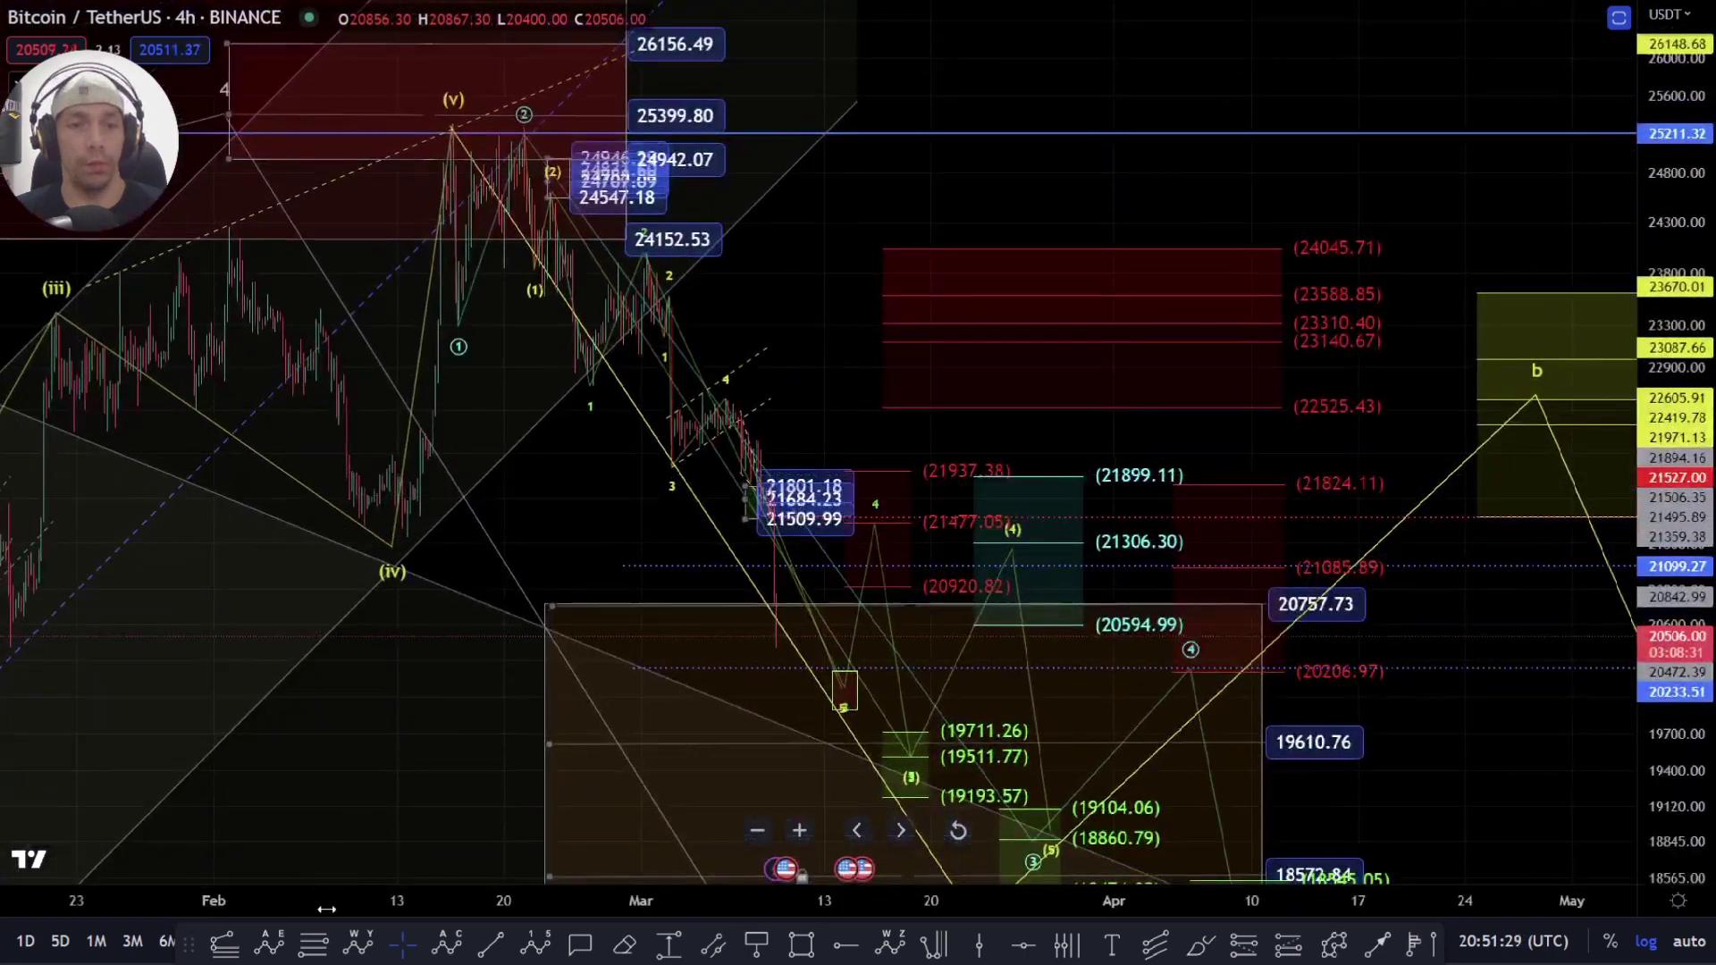
pyautogui.click(453, 129)
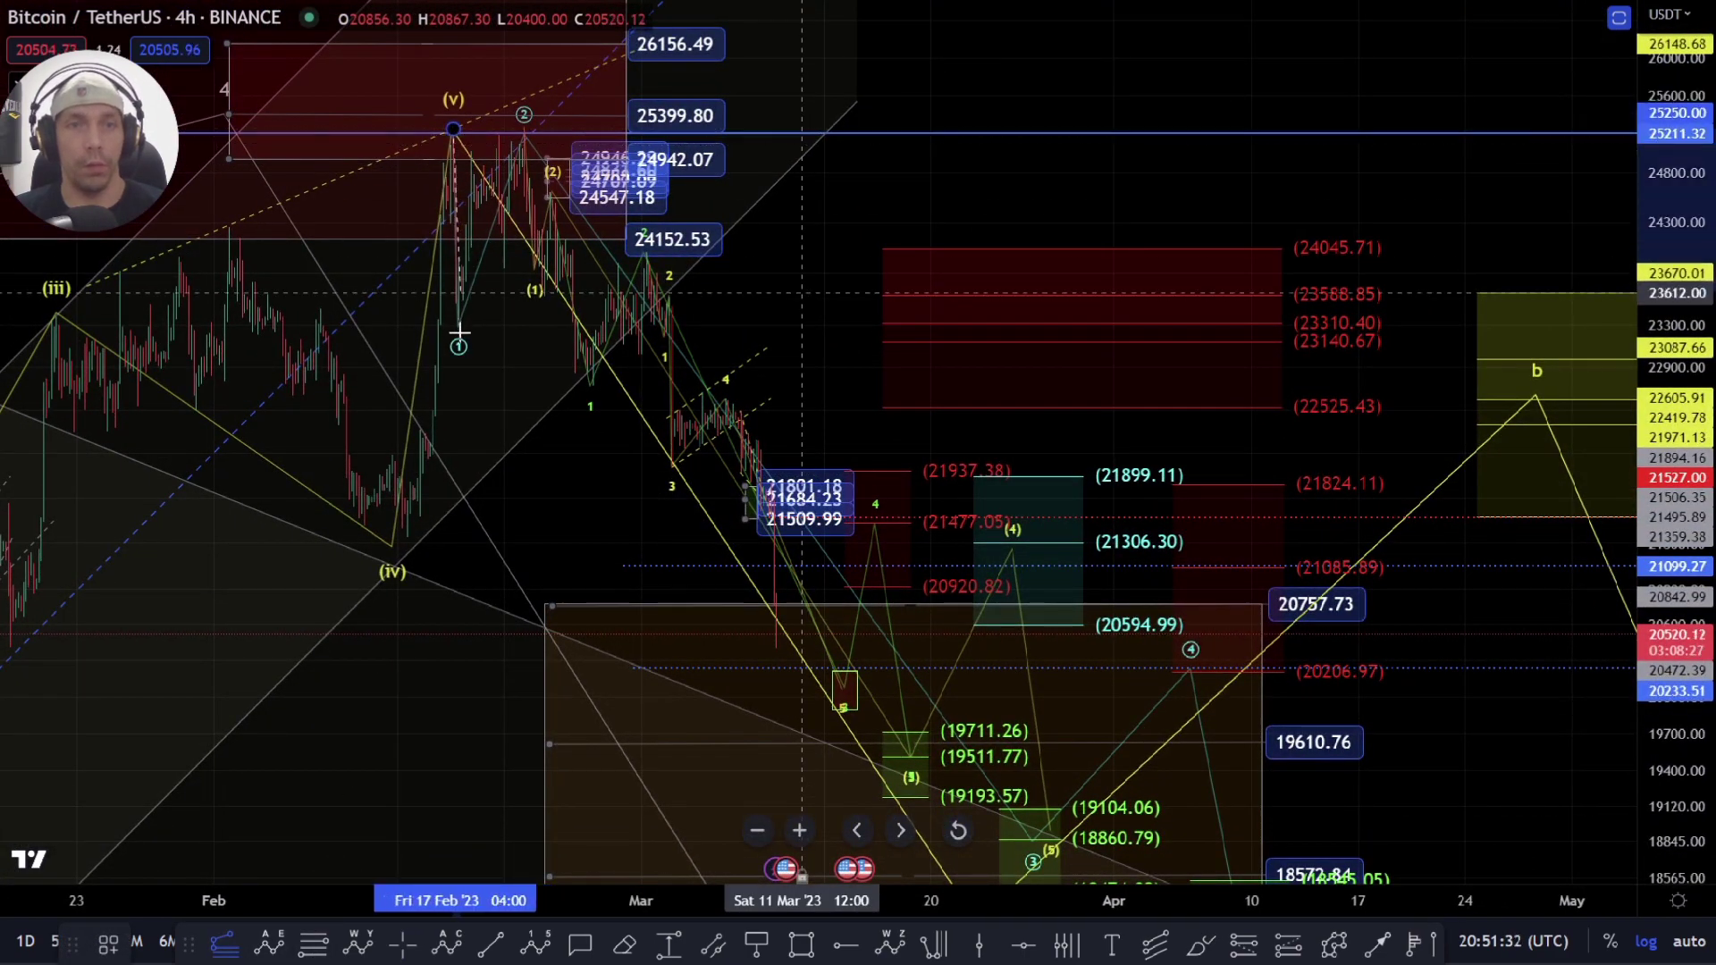
pyautogui.click(461, 294)
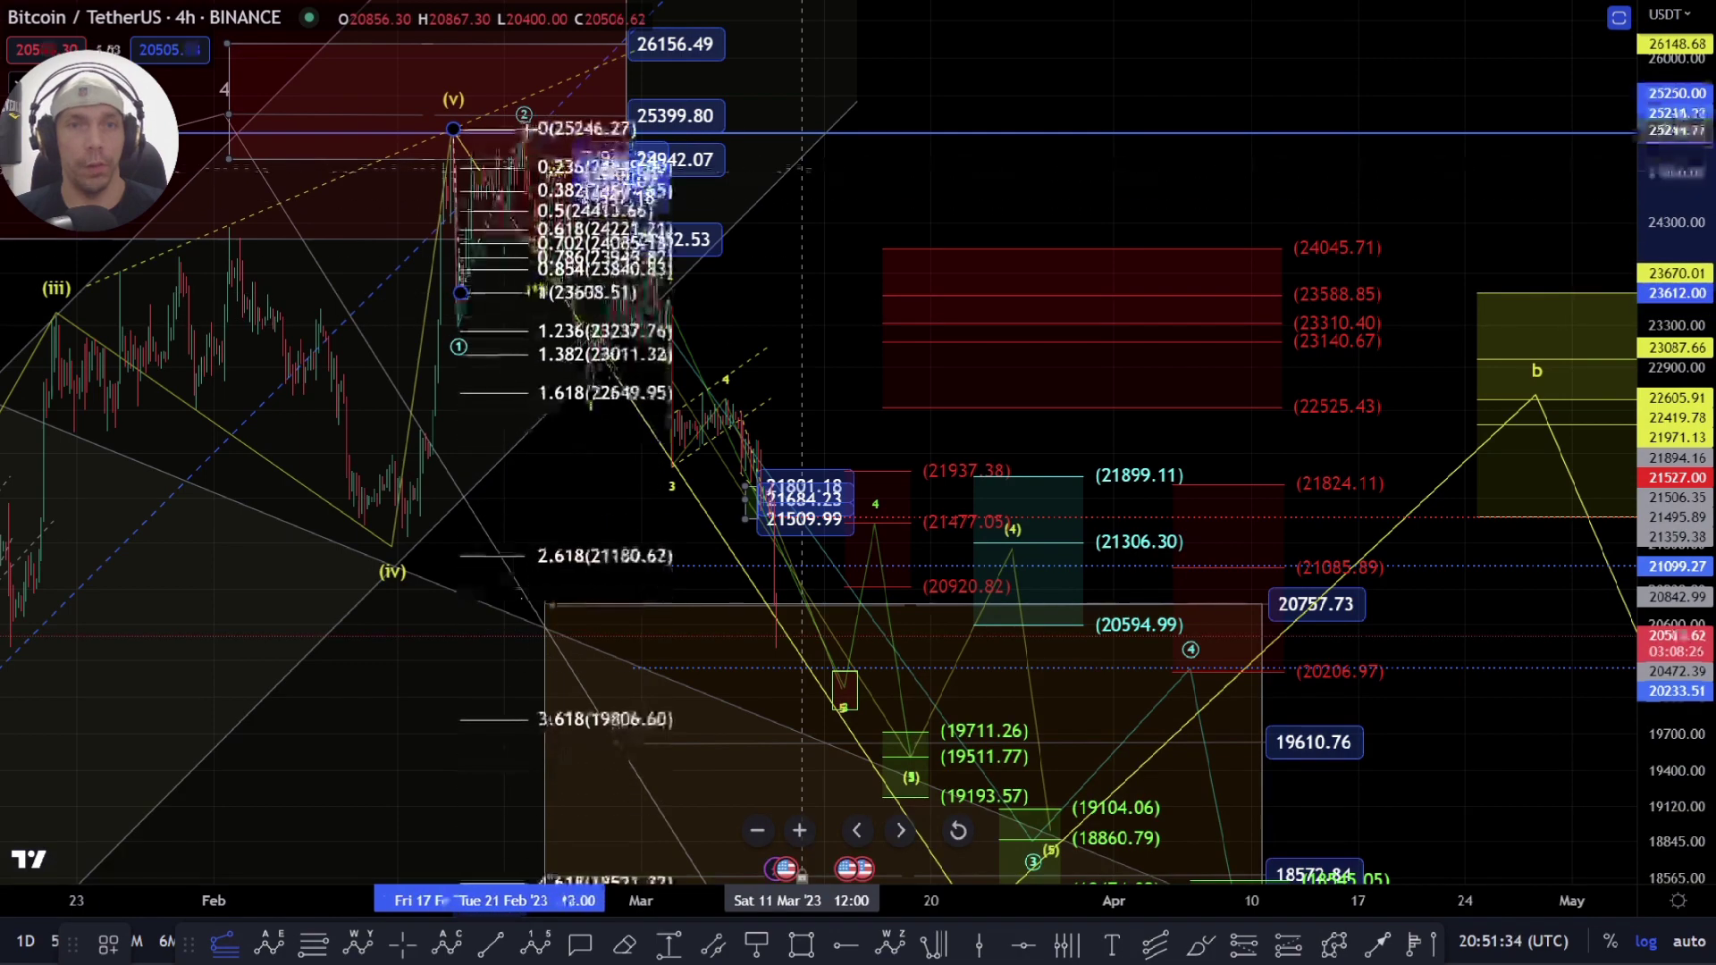
pyautogui.click(527, 130)
pyautogui.moveTo(476, 673); pyautogui.dragTo(523, 371)
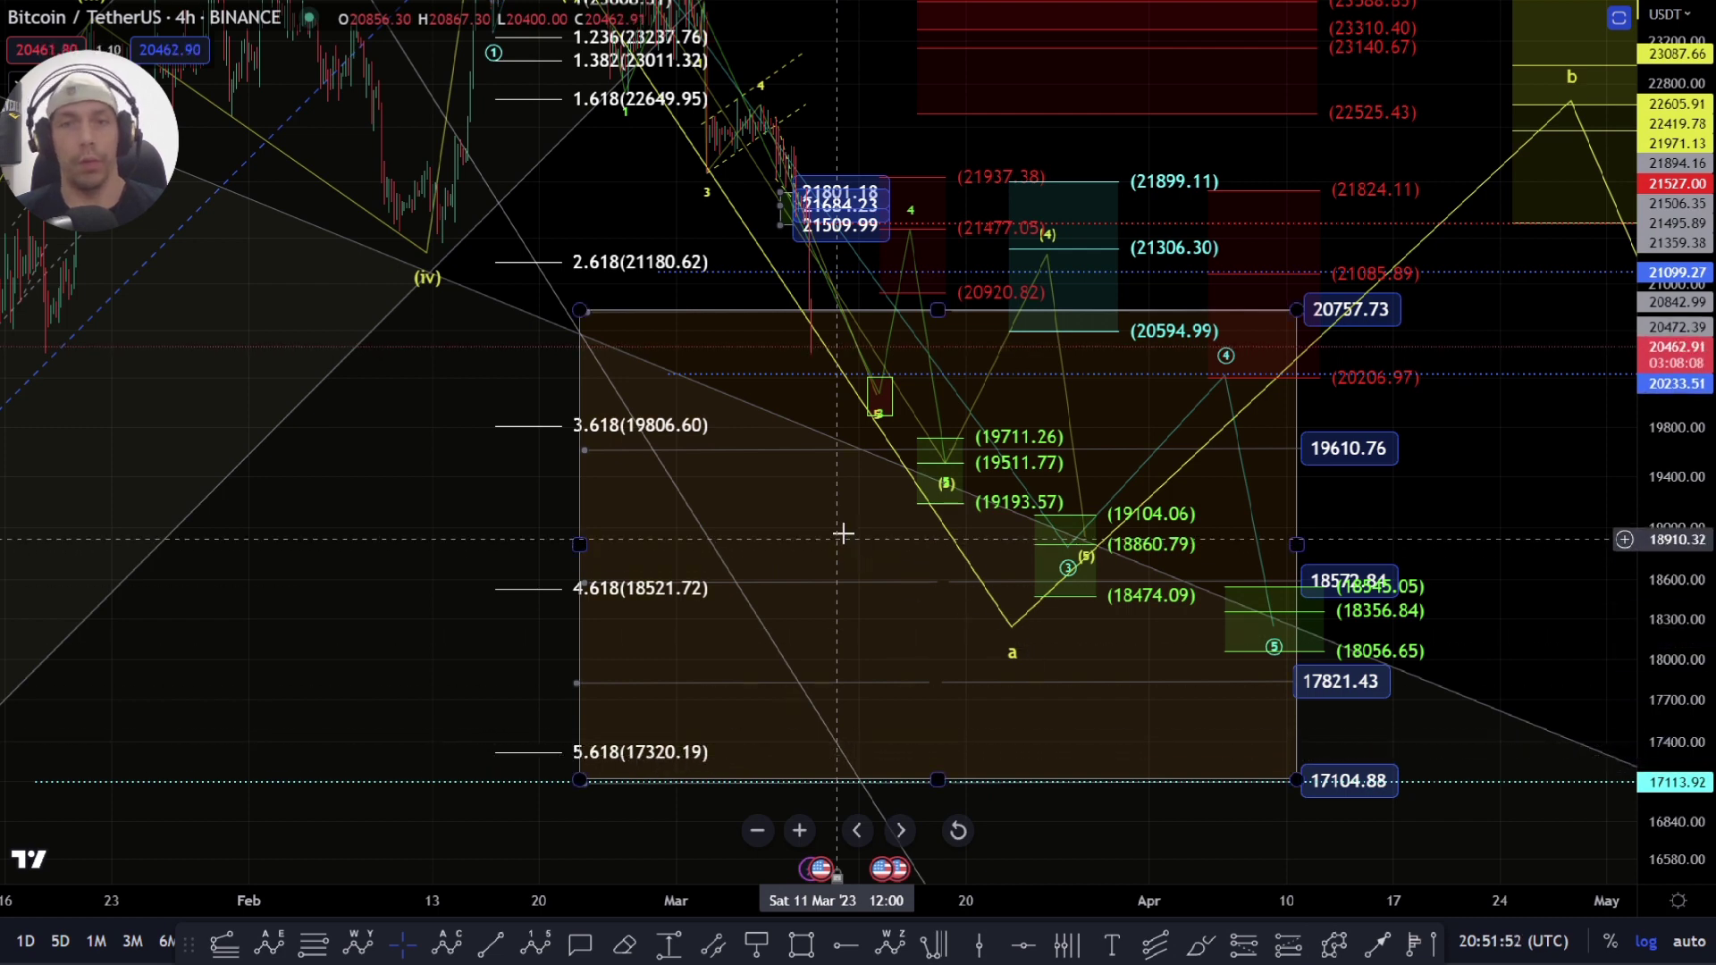
pyautogui.moveTo(777, 514); pyautogui.dragTo(770, 559)
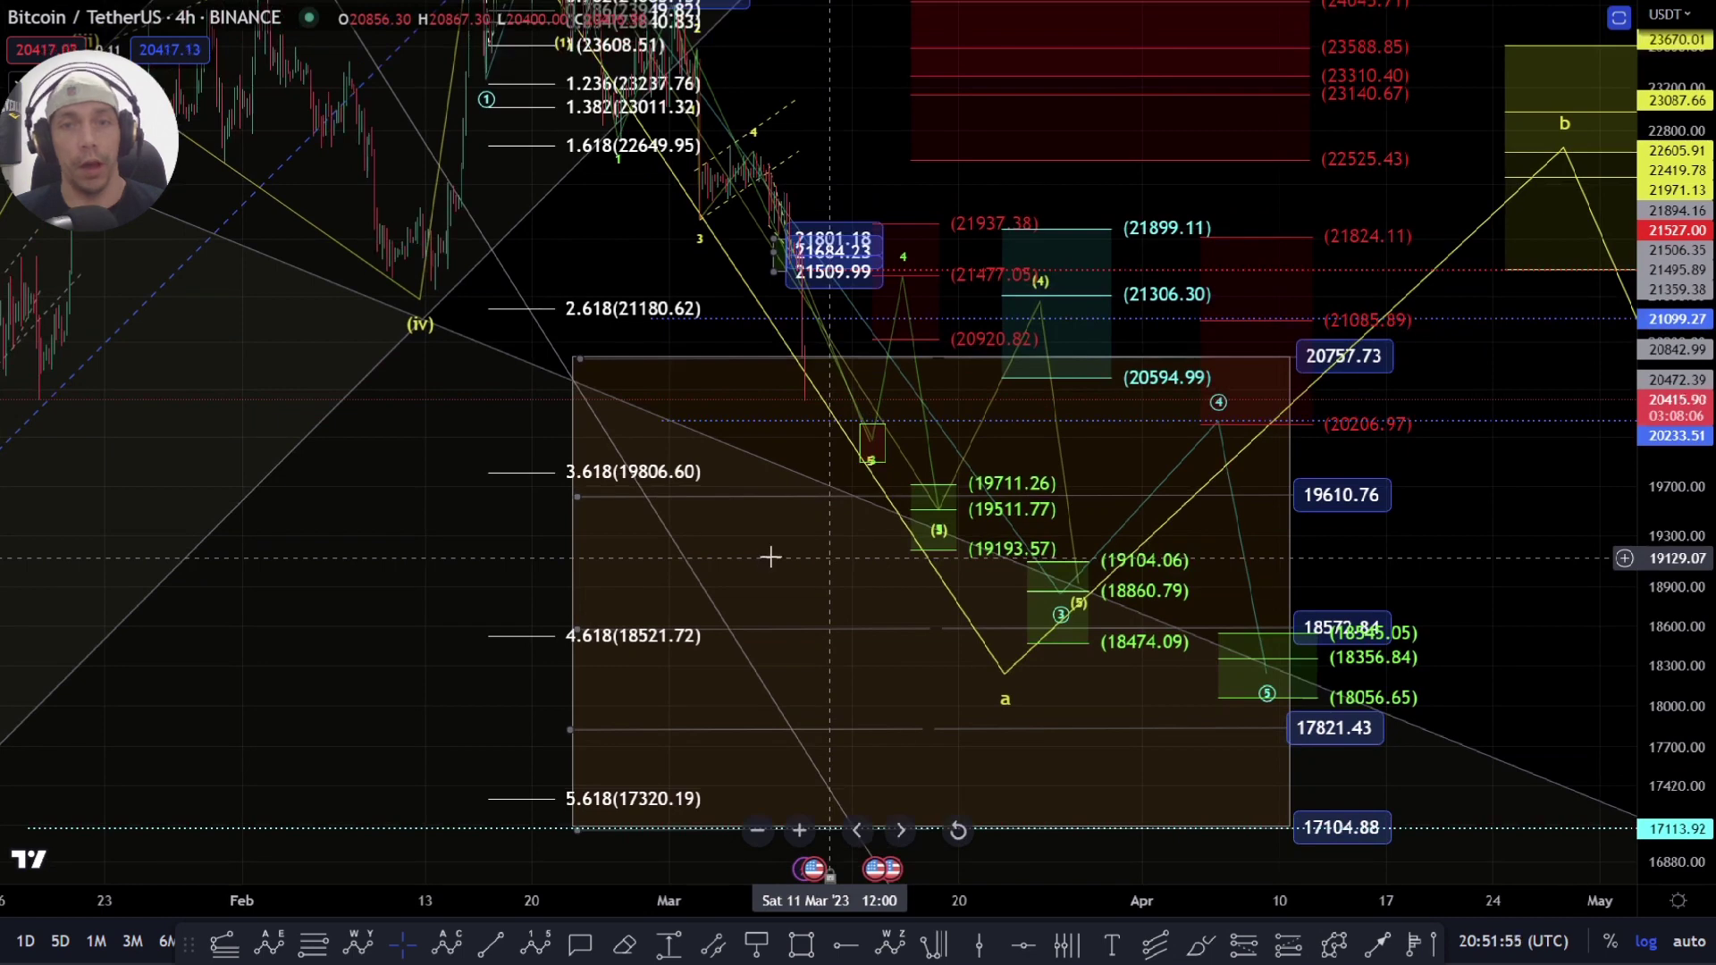
pyautogui.moveTo(655, 231); pyautogui.dragTo(682, 380)
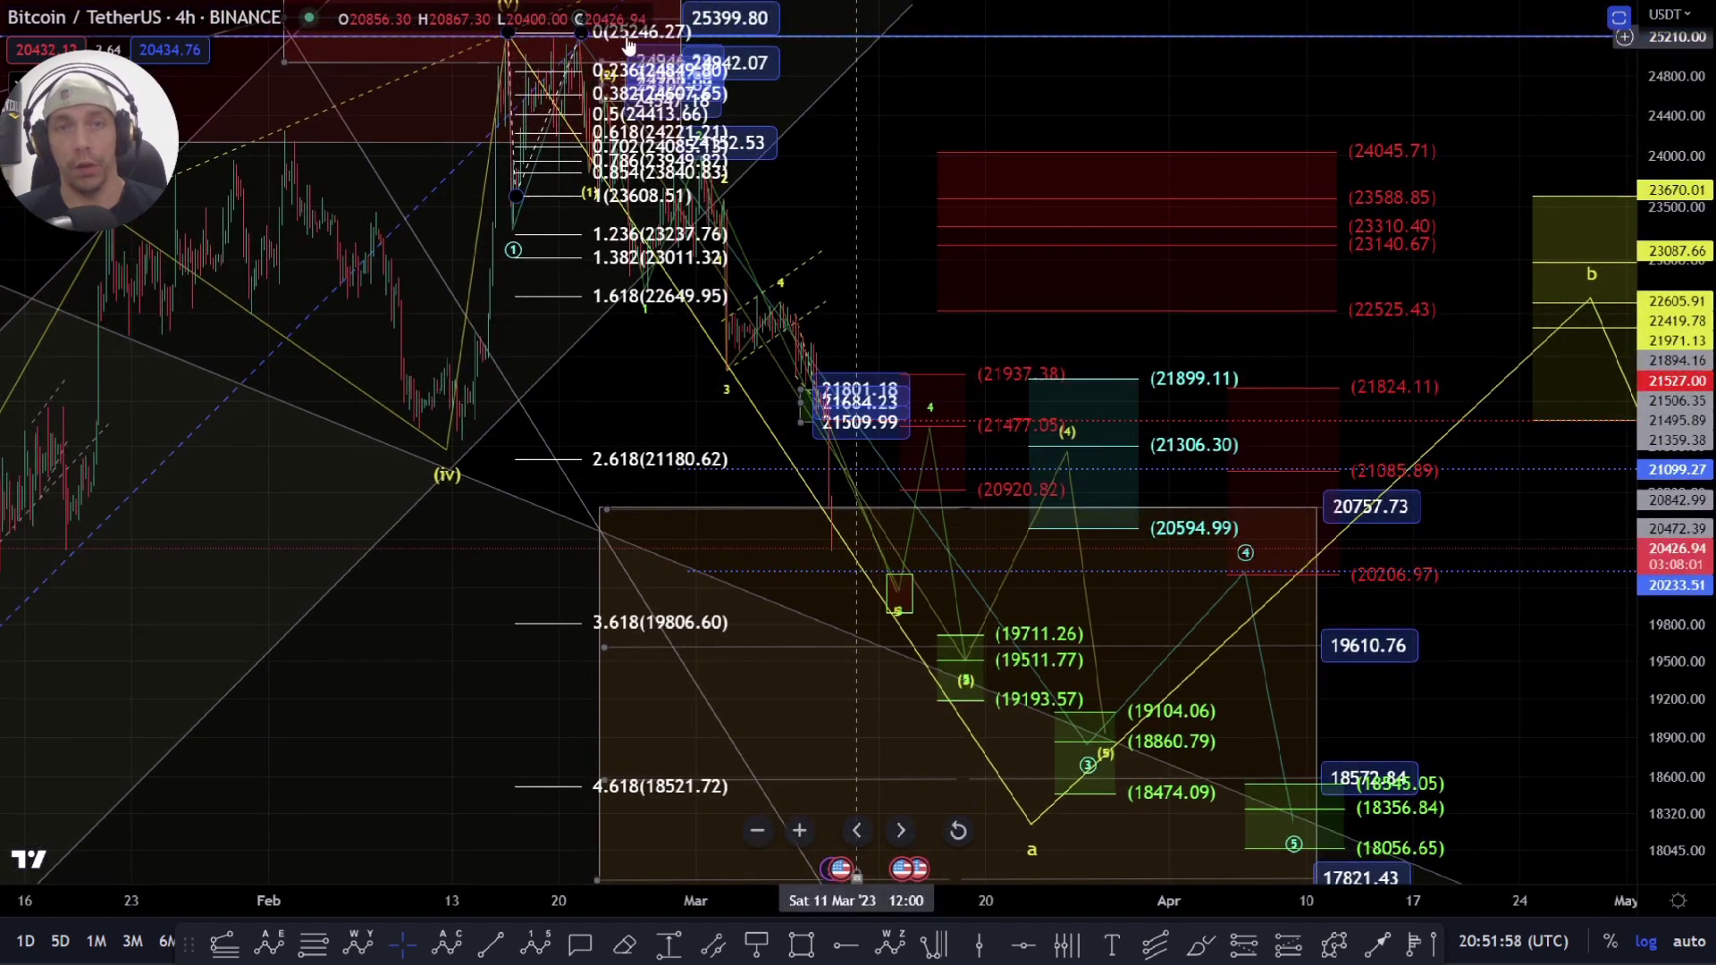
pyautogui.moveTo(699, 375); pyautogui.dragTo(645, 243)
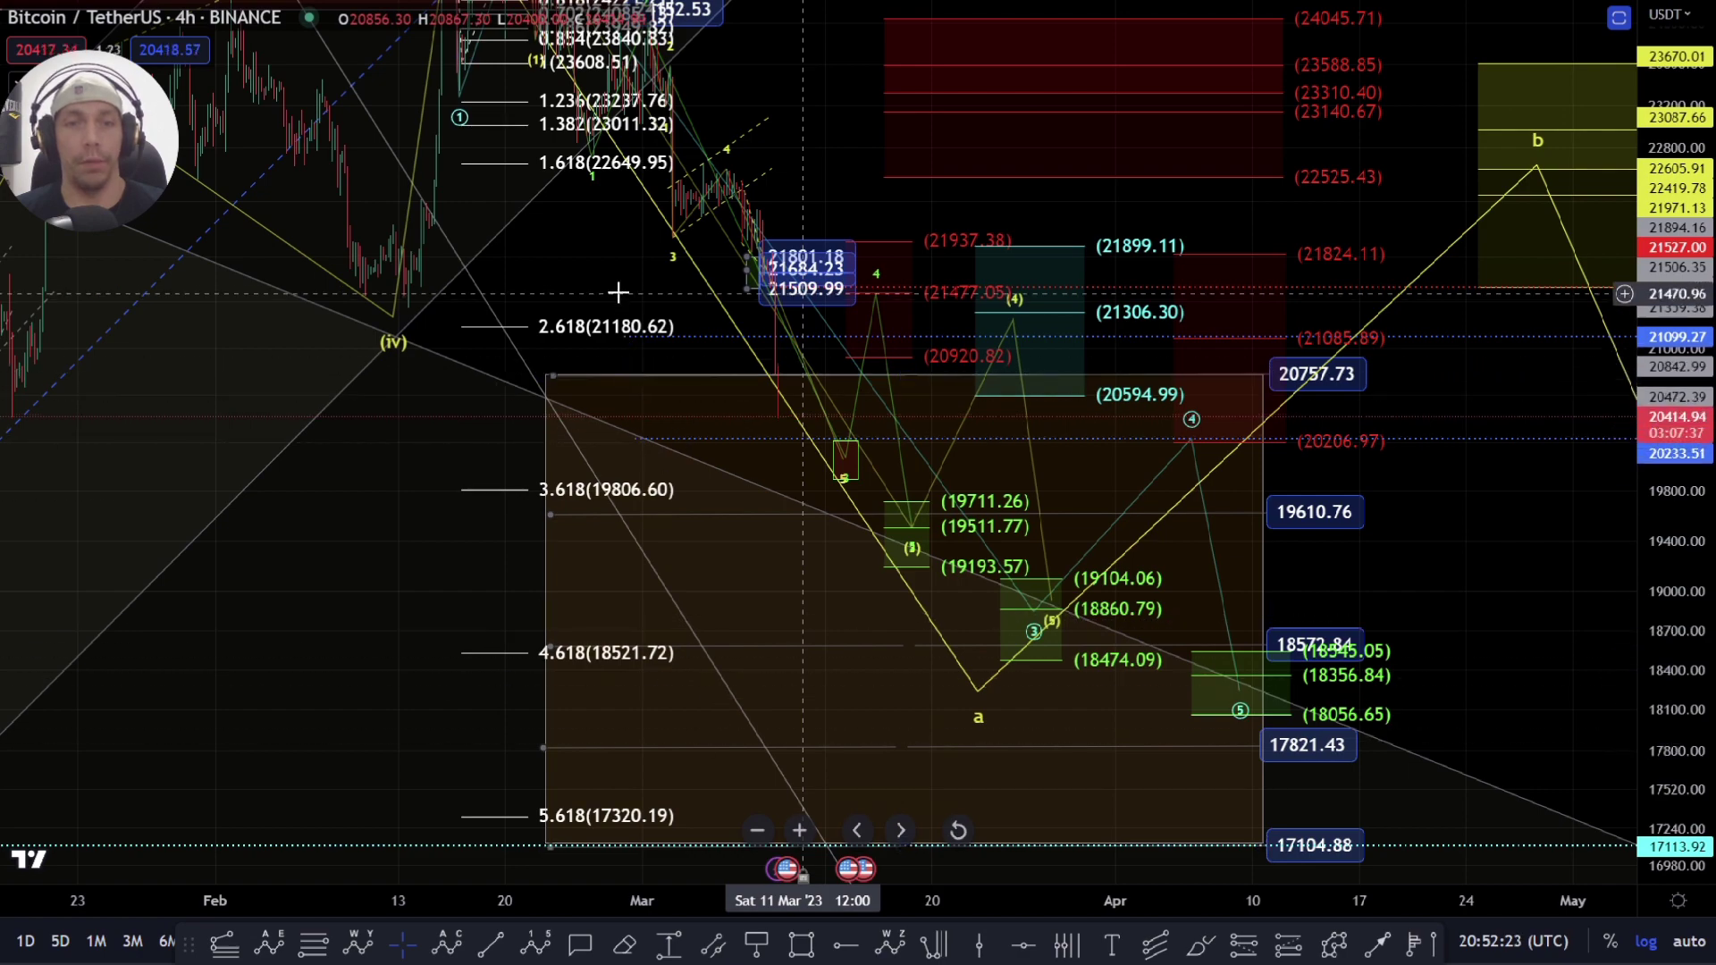
pyautogui.moveTo(628, 330); pyautogui.dragTo(644, 384)
pyautogui.hotkey('ctrl', 'z')
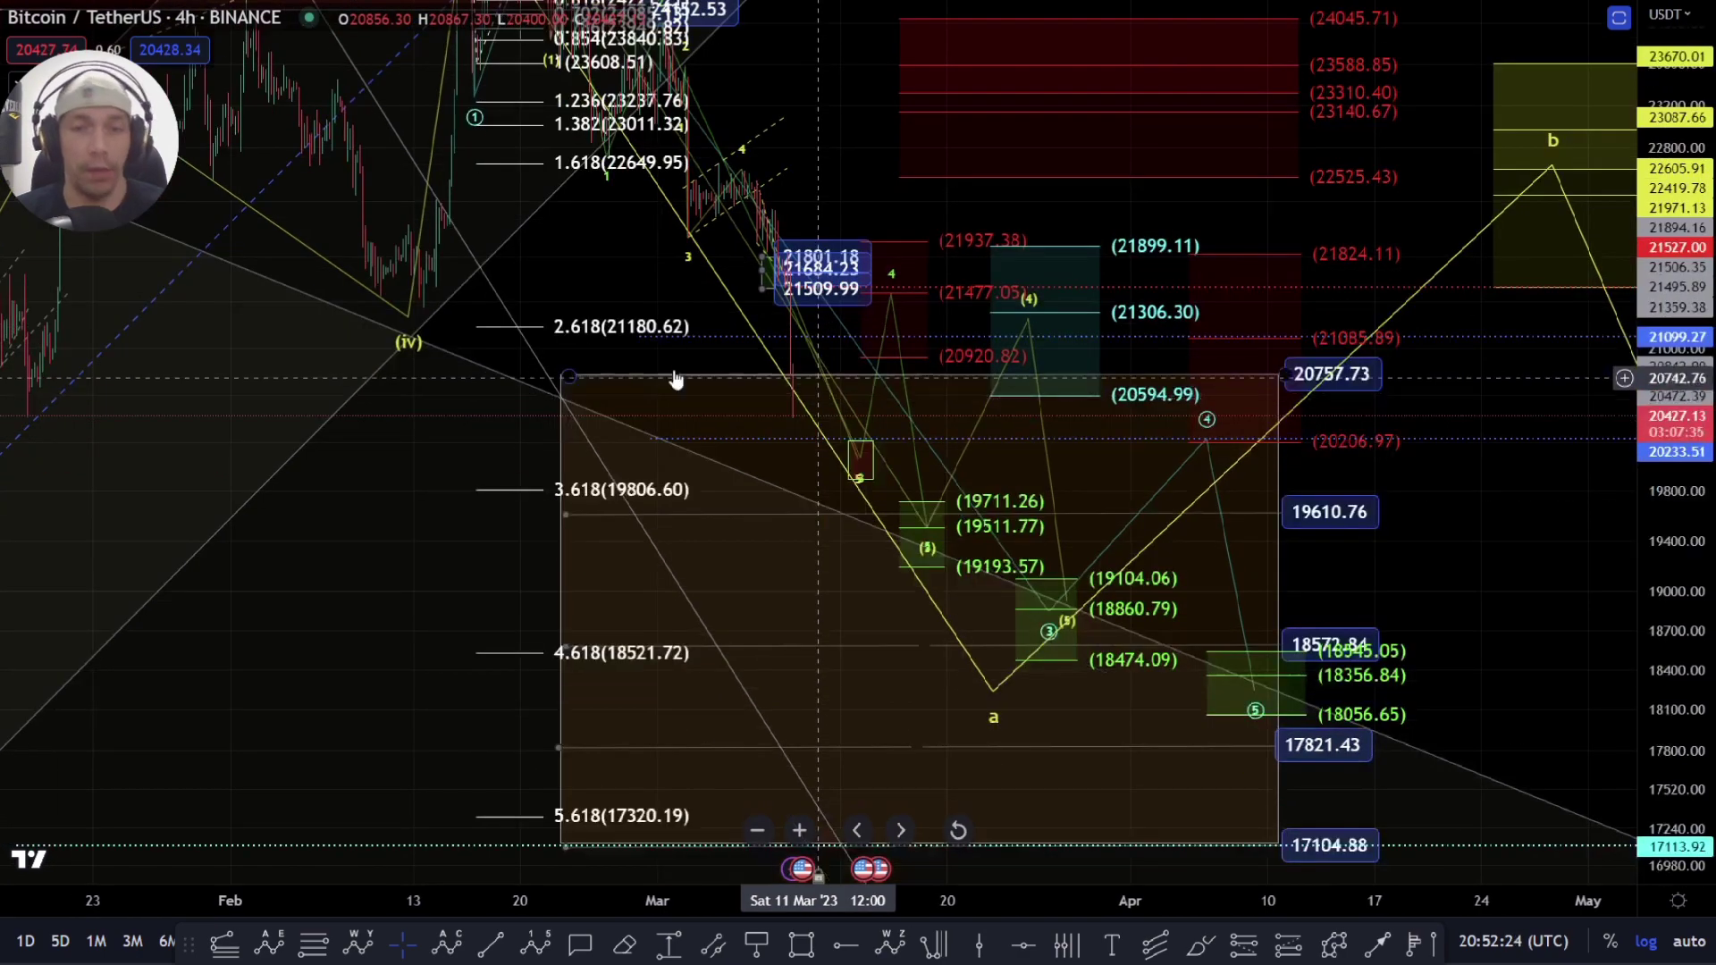
pyautogui.moveTo(629, 291); pyautogui.dragTo(688, 477)
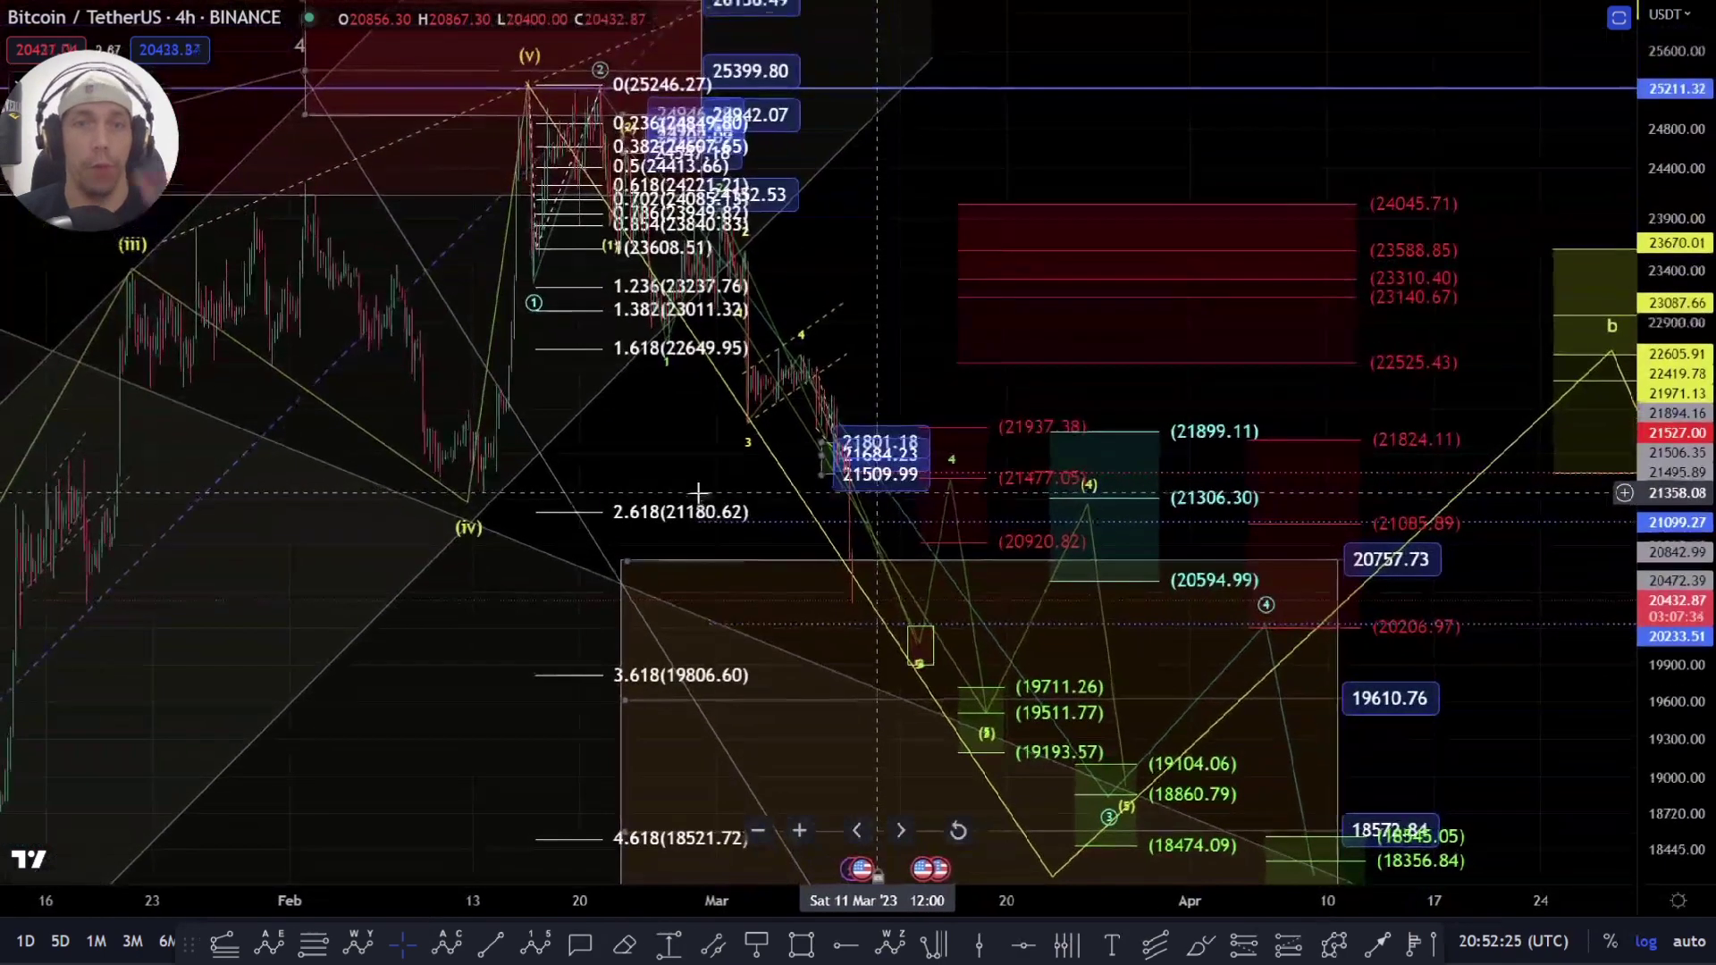
pyautogui.click(650, 518)
pyautogui.press('Delete')
pyautogui.moveTo(1446, 356); pyautogui.dragTo(1041, 239)
# Step: Drag point a of the ABC correction right onto the wave 5 target box near 18056
pyautogui.moveTo(648, 761)
pyautogui.mouseDown()
pyautogui.moveTo(895, 728)
pyautogui.moveTo(876, 743)
pyautogui.mouseUp()
pyautogui.scroll(-2, 1099, 657)
pyautogui.moveTo(1207, 642); pyautogui.dragTo(1118, 664)
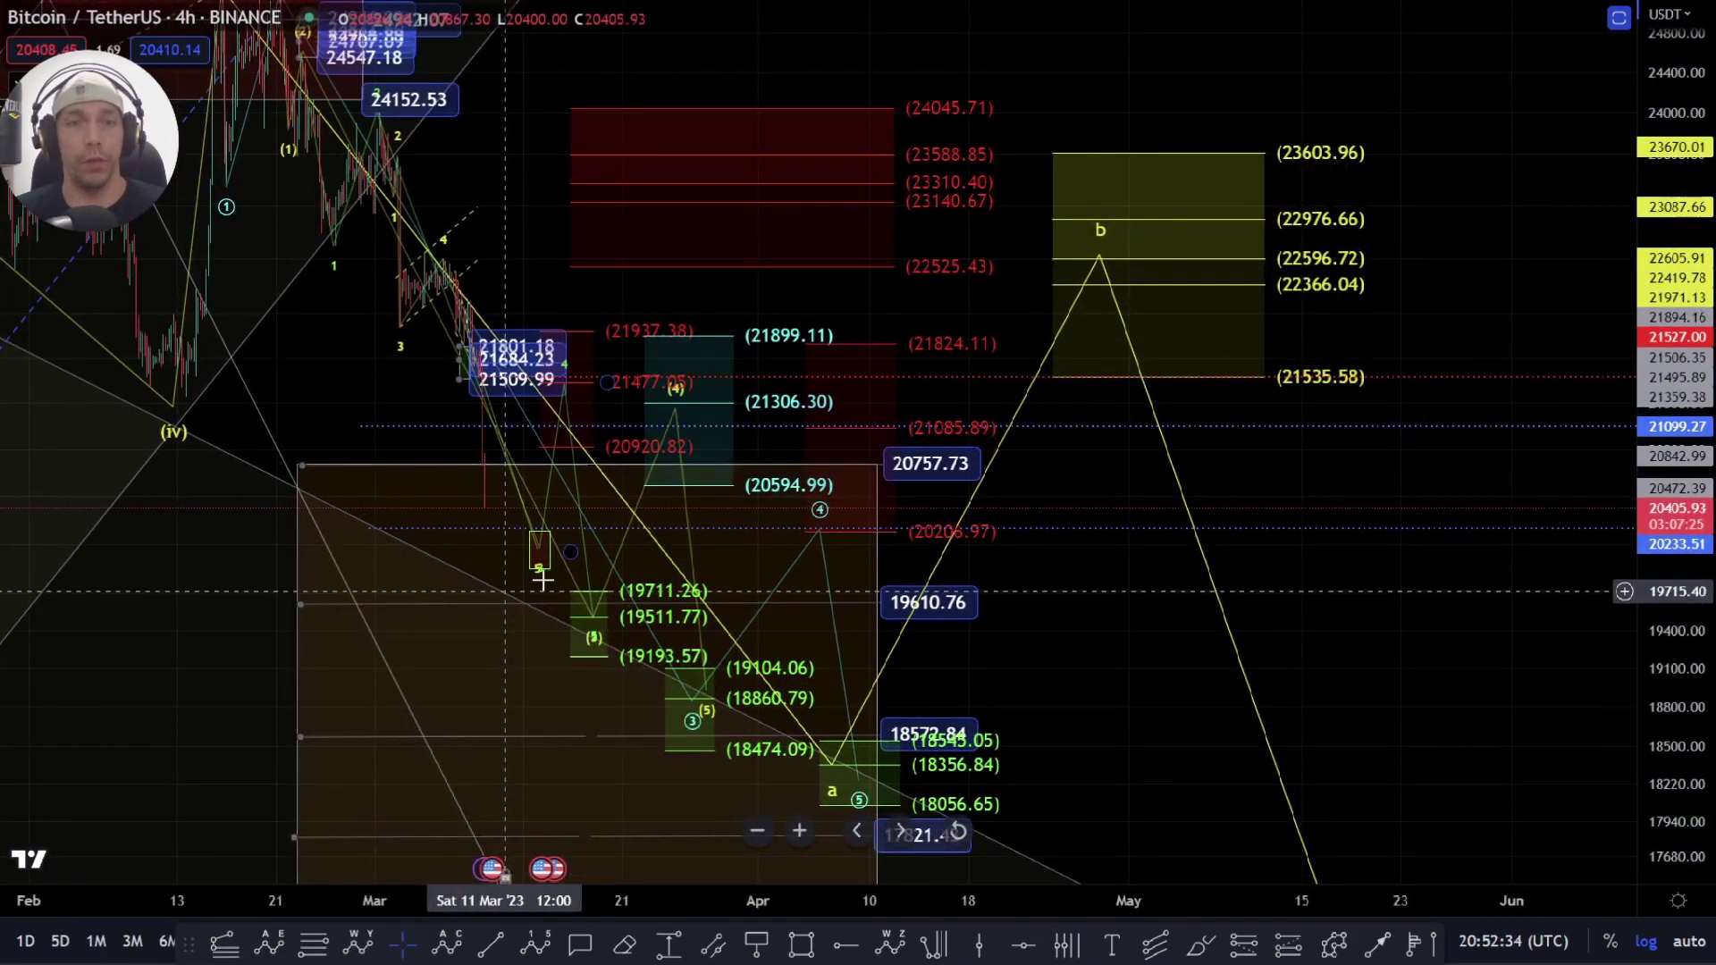
# Step: Frame the whole projected correction and circle the b box's 21535.58 level with the brush
pyautogui.scroll(-2, 556, 592)
pyautogui.moveTo(572, 351); pyautogui.dragTo(582, 395)
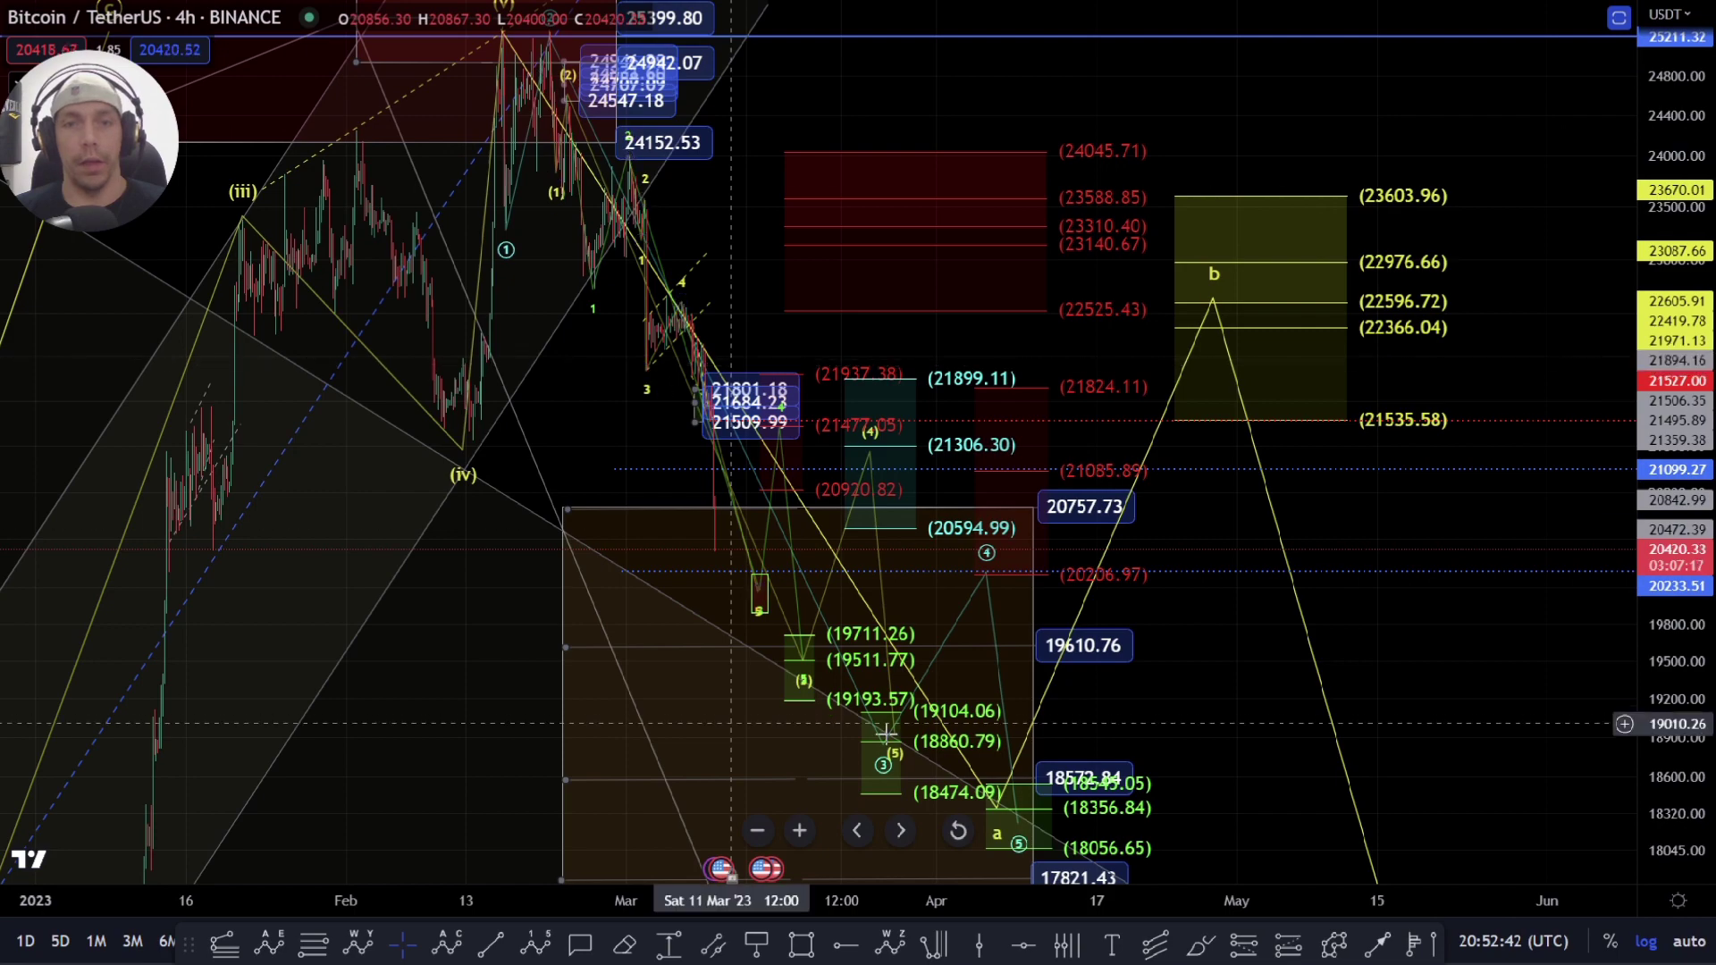
pyautogui.moveTo(1137, 725); pyautogui.dragTo(809, 706)
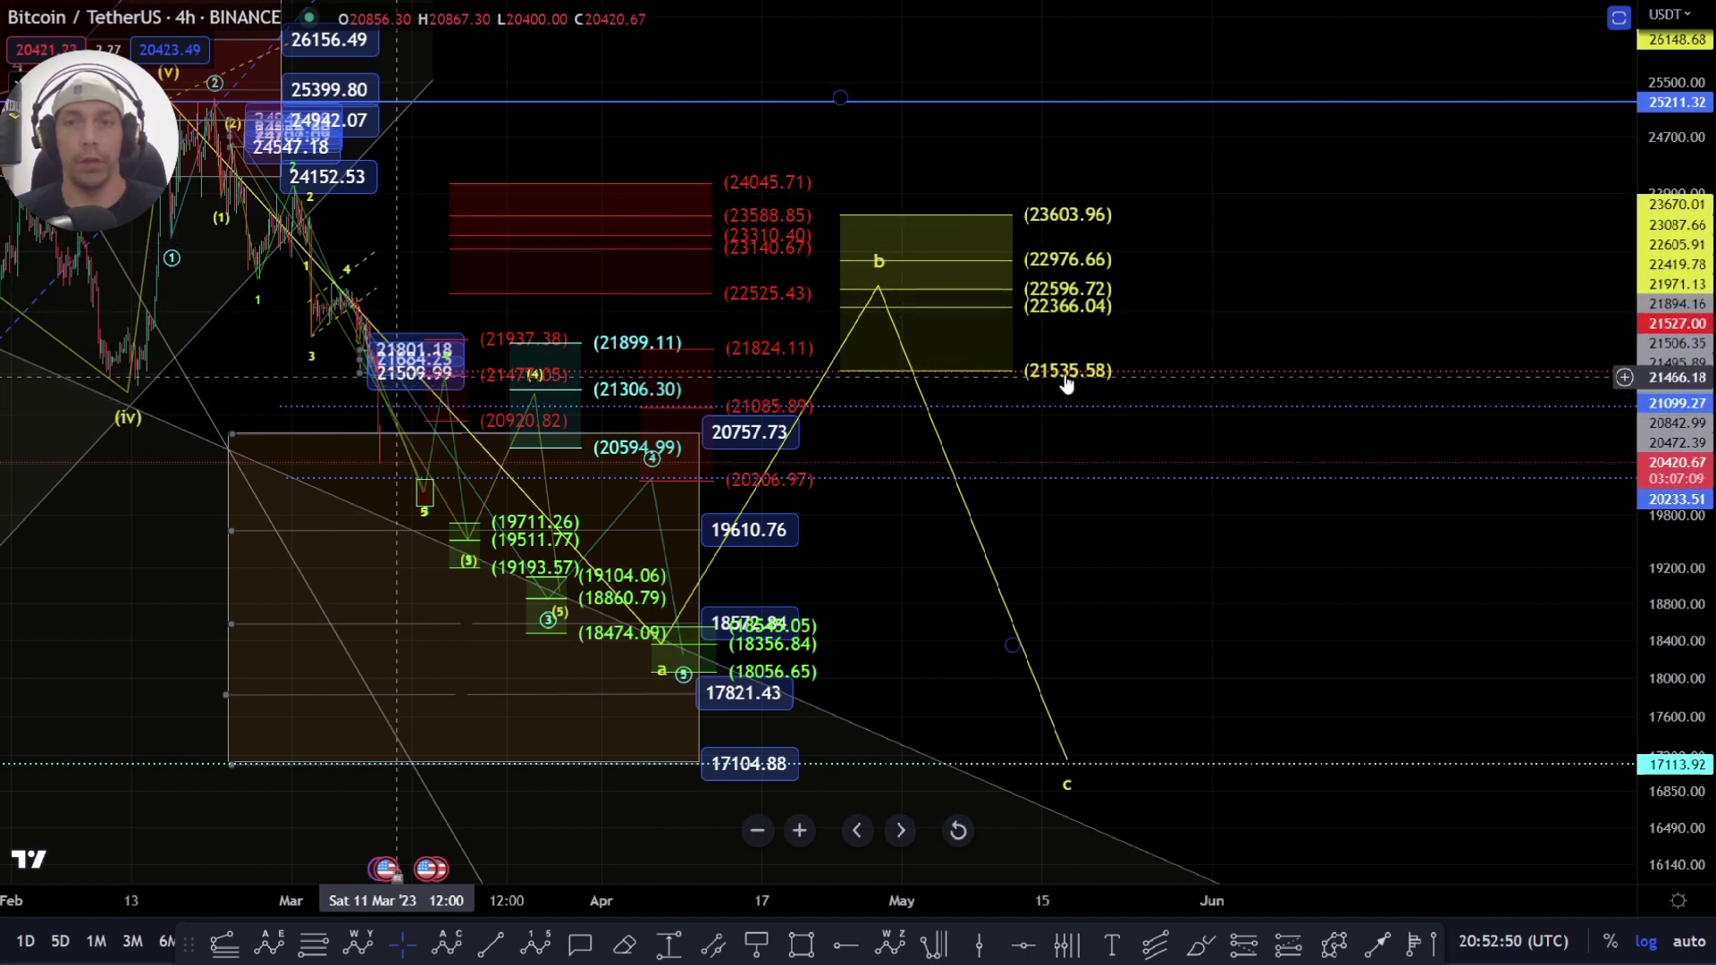
pyautogui.scroll(-3, 1108, 383)
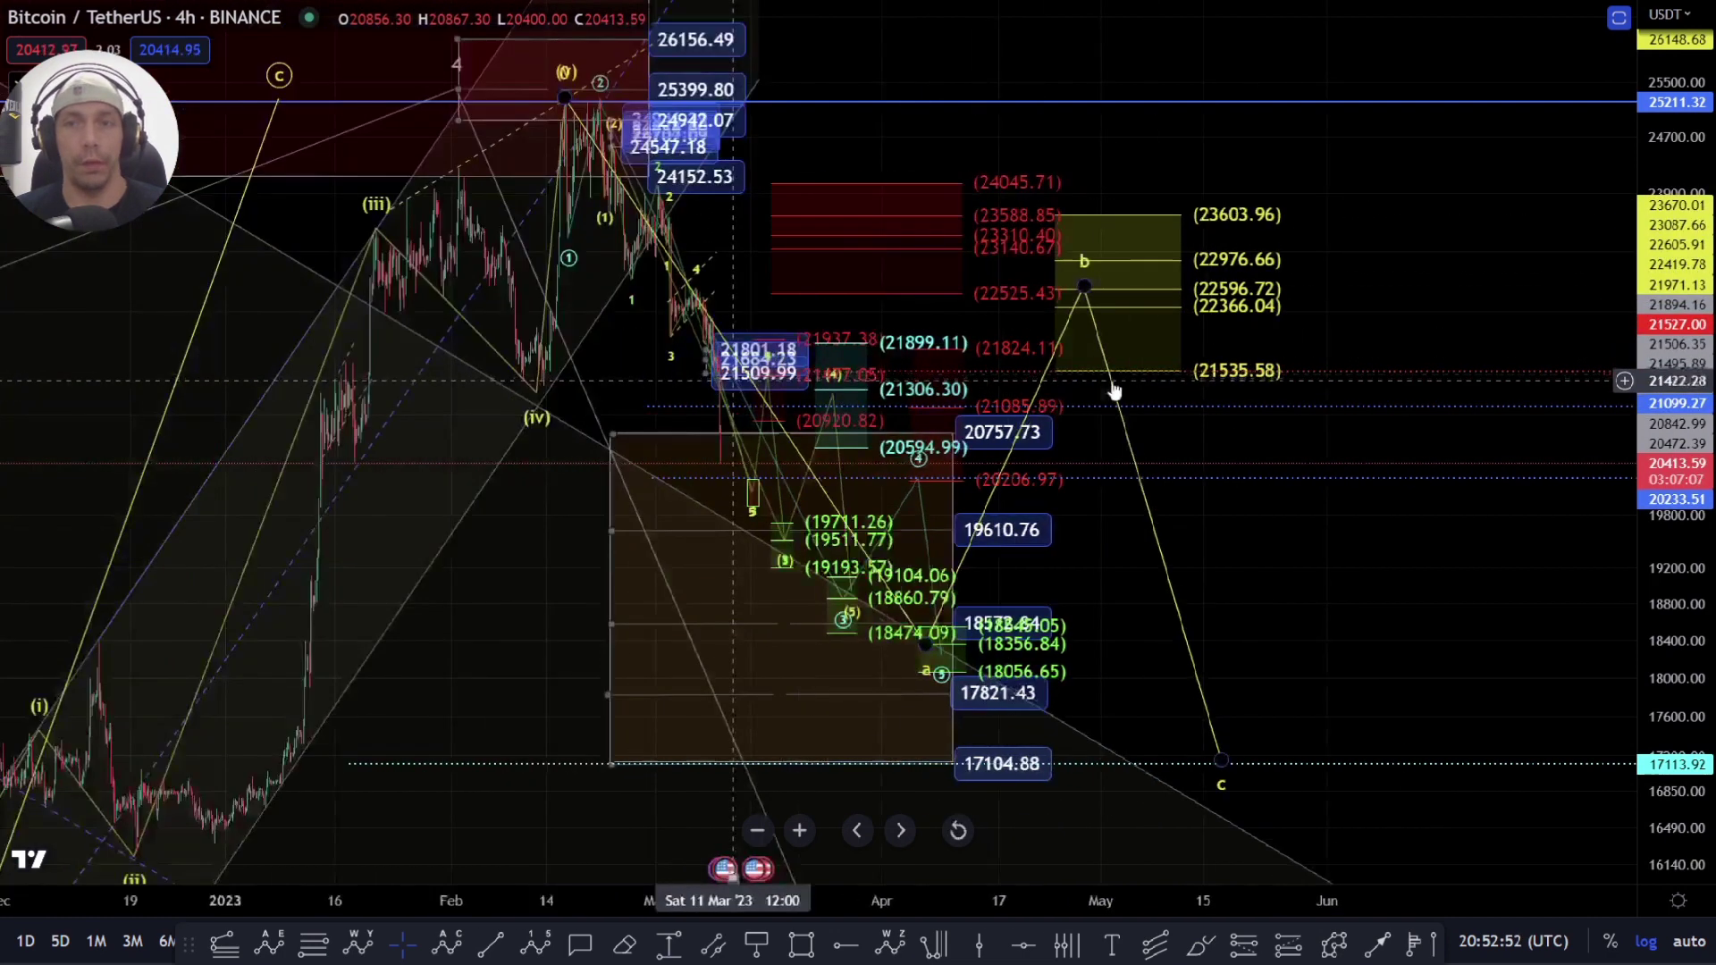
pyautogui.click(1201, 945)
pyautogui.moveTo(1252, 341)
pyautogui.mouseDown()
pyautogui.moveTo(1086, 348)
pyautogui.moveTo(1267, 387)
pyautogui.moveTo(1249, 344)
pyautogui.mouseUp()
# Step: Undo the 21500 loop and the trial brush projections looping around 21535.58
pyautogui.hotkey('ctrl', 'z')
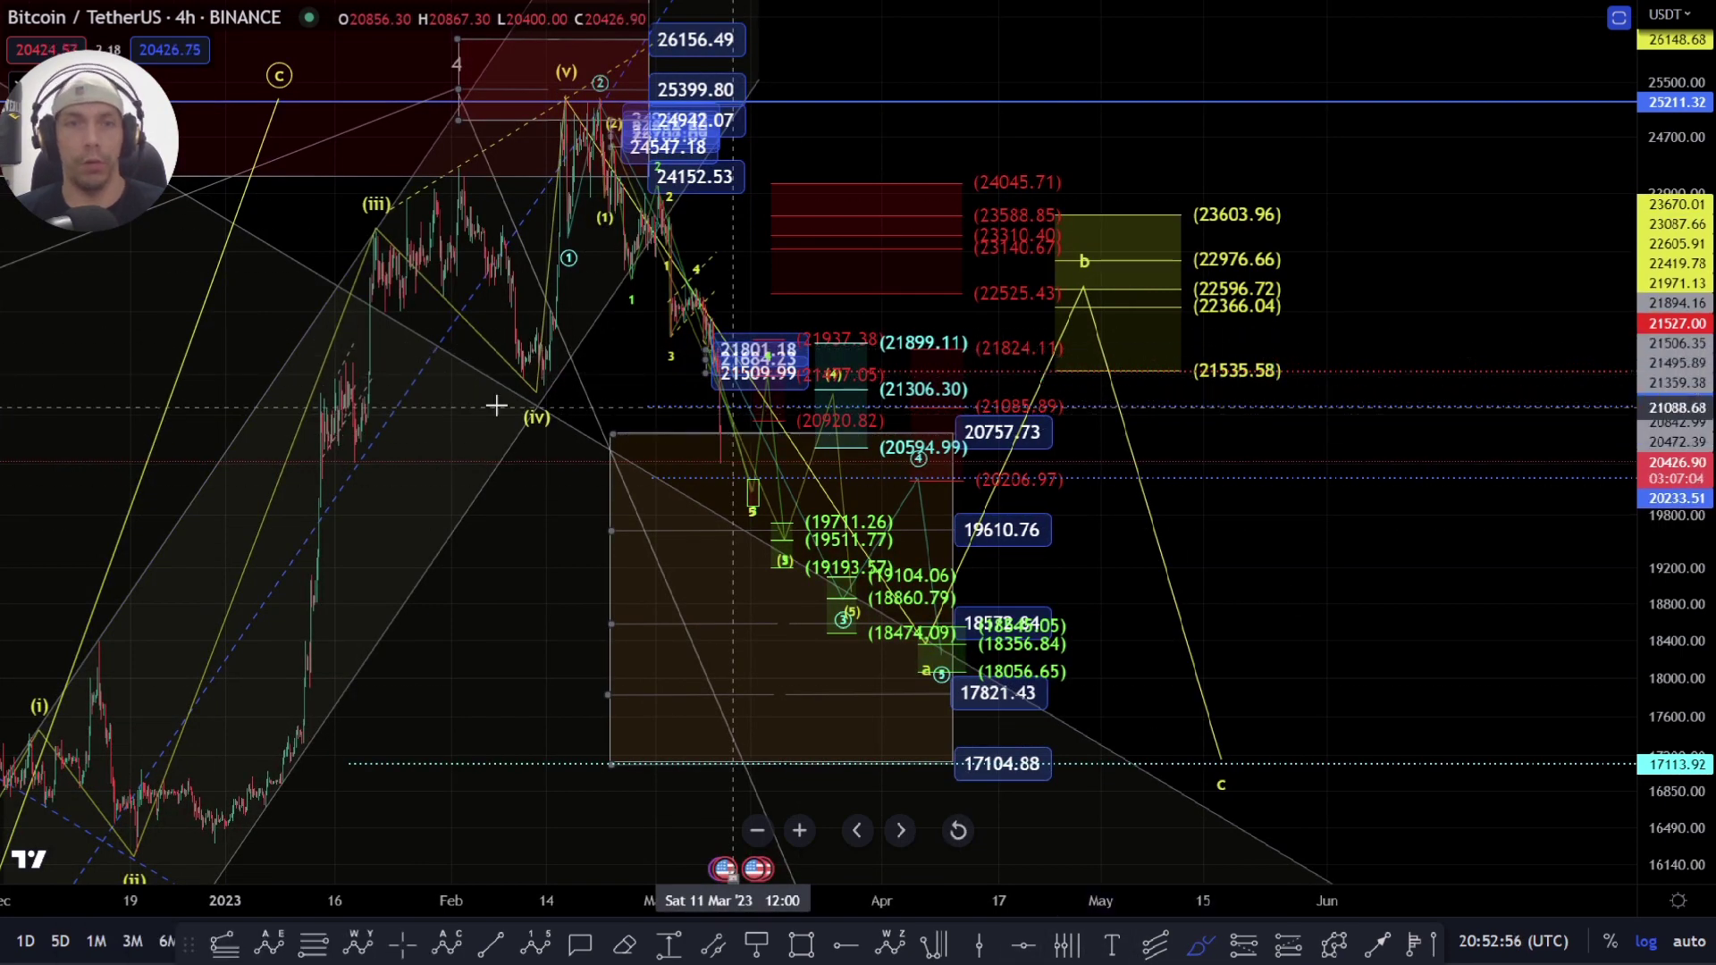
pyautogui.moveTo(718, 386)
pyautogui.mouseDown()
pyautogui.moveTo(322, 384)
pyautogui.moveTo(333, 433)
pyautogui.moveTo(827, 404)
pyautogui.mouseUp()
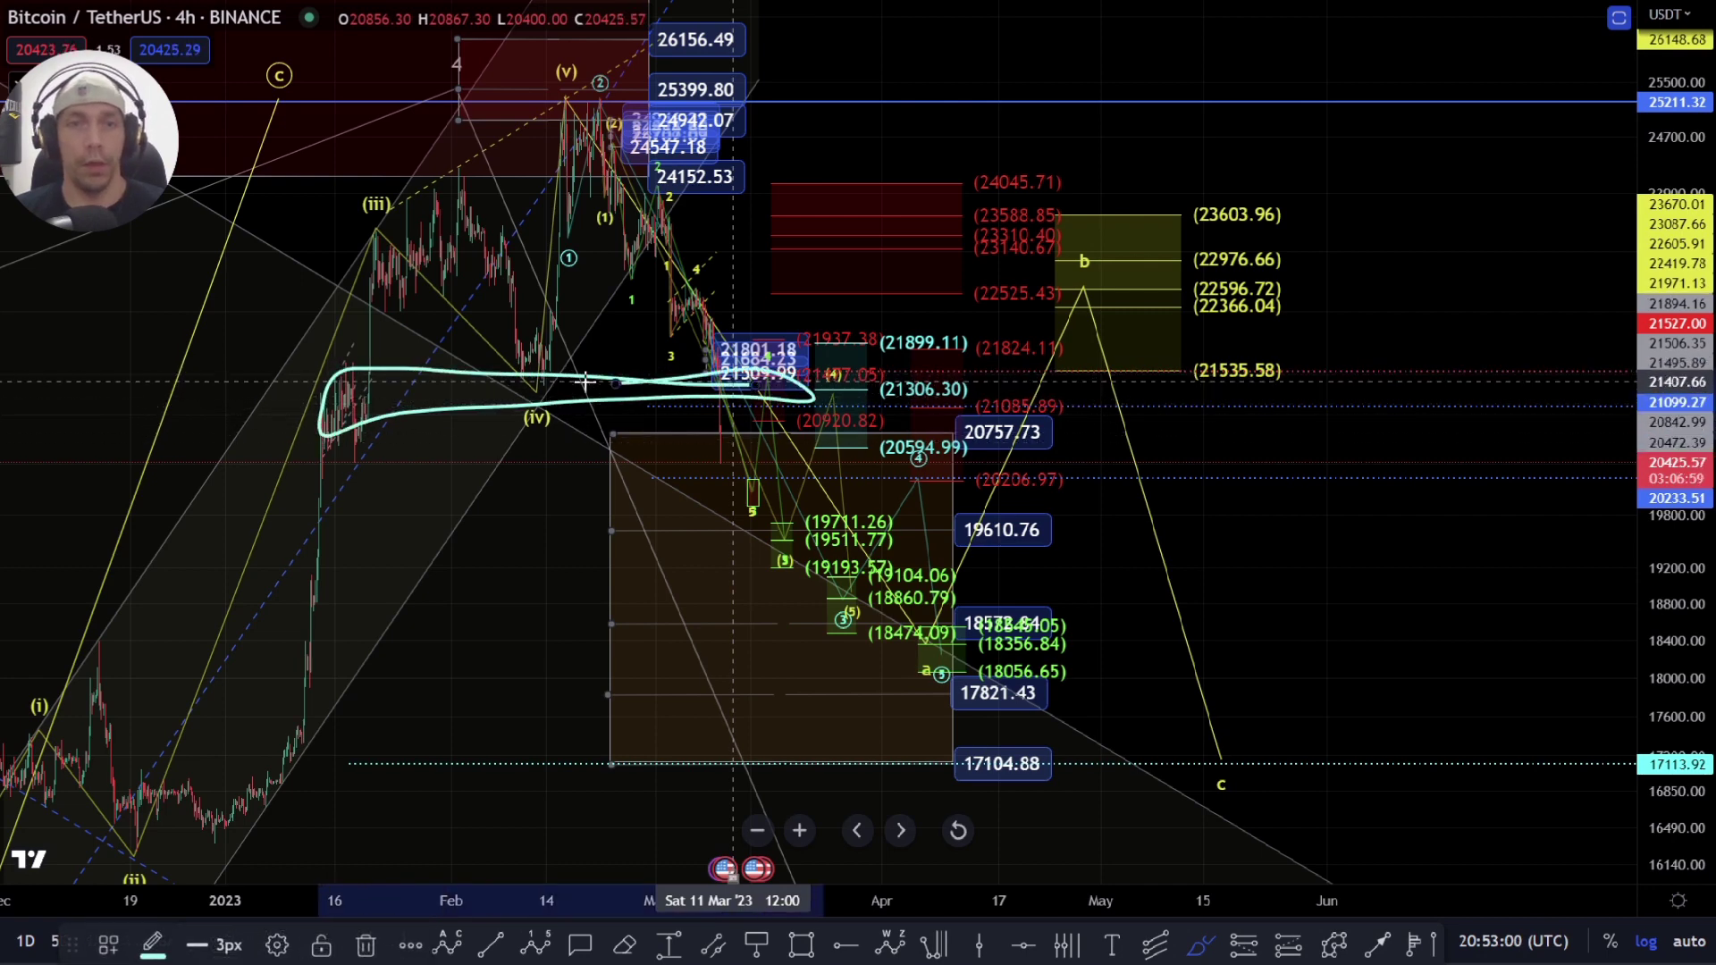
pyautogui.hotkey('ctrl', 'z')
pyautogui.moveTo(925, 657)
pyautogui.mouseDown()
pyautogui.moveTo(1084, 510)
pyautogui.moveTo(1133, 362)
pyautogui.moveTo(1153, 375)
pyautogui.moveTo(1113, 362)
pyautogui.mouseUp()
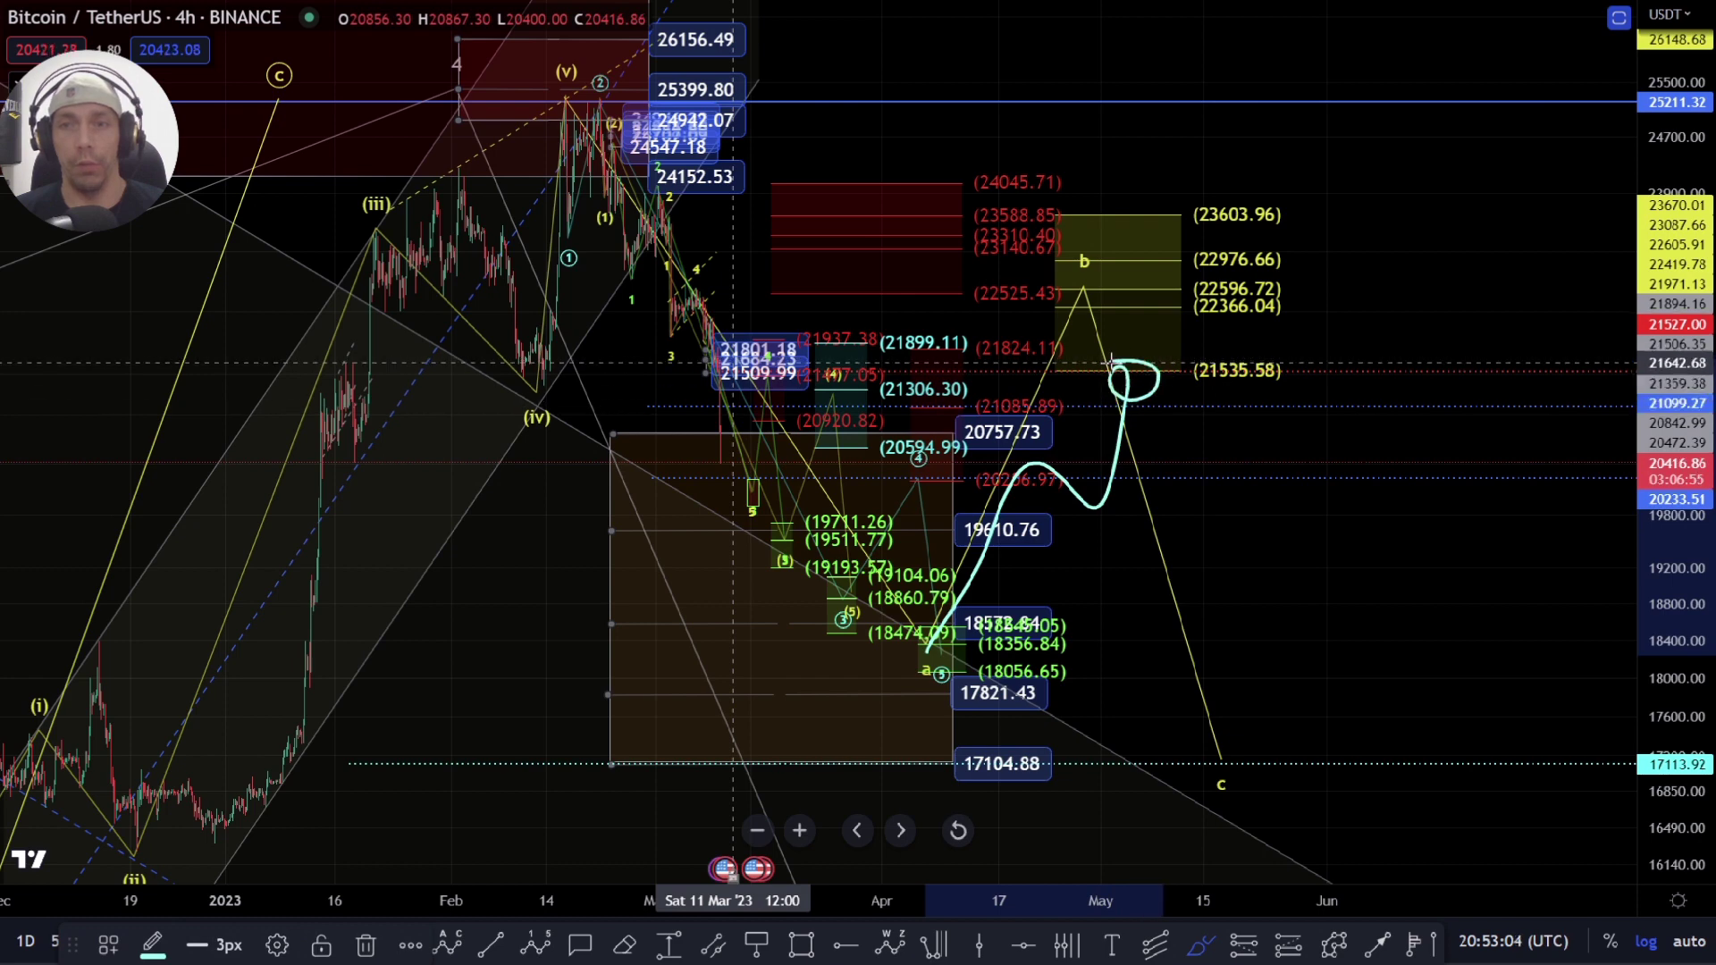
pyautogui.moveTo(1178, 523)
pyautogui.mouseDown()
pyautogui.moveTo(1256, 523)
pyautogui.moveTo(1359, 885)
pyautogui.moveTo(1409, 782)
pyautogui.moveTo(1441, 883)
pyautogui.mouseUp()
pyautogui.hotkey('ctrl', 'z')
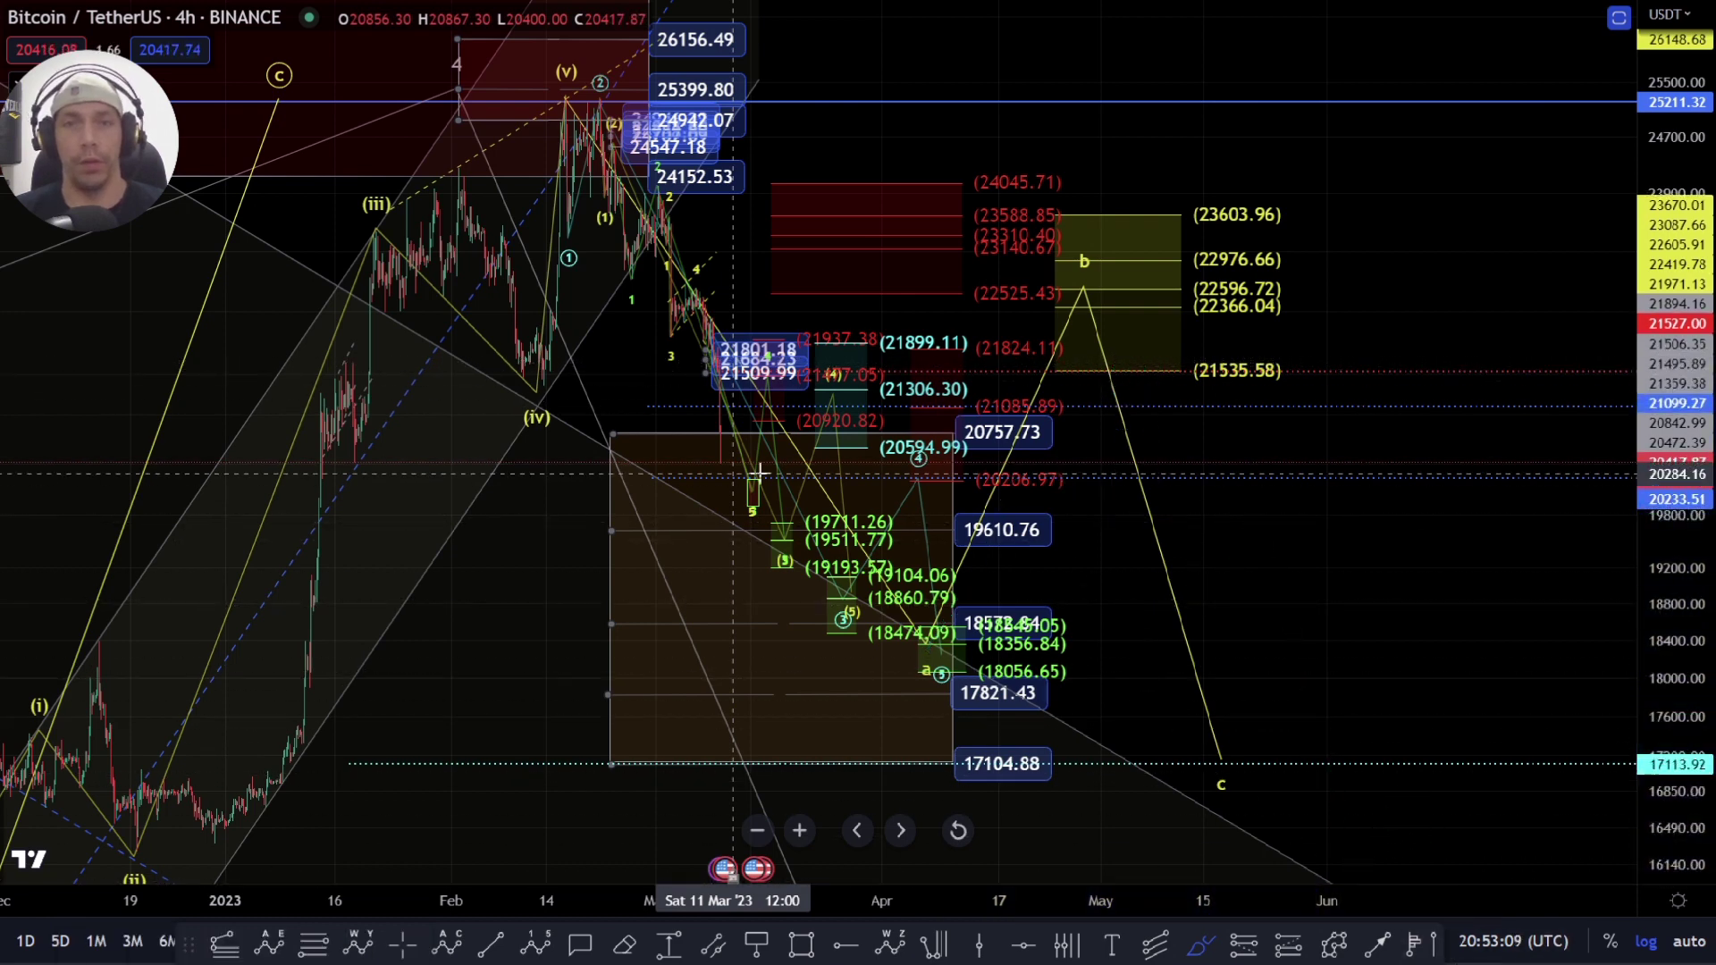
# Step: Stretch the price scale and sketch, then discard, brush paths toward the wave targets
pyautogui.scroll(5, 674, 414)
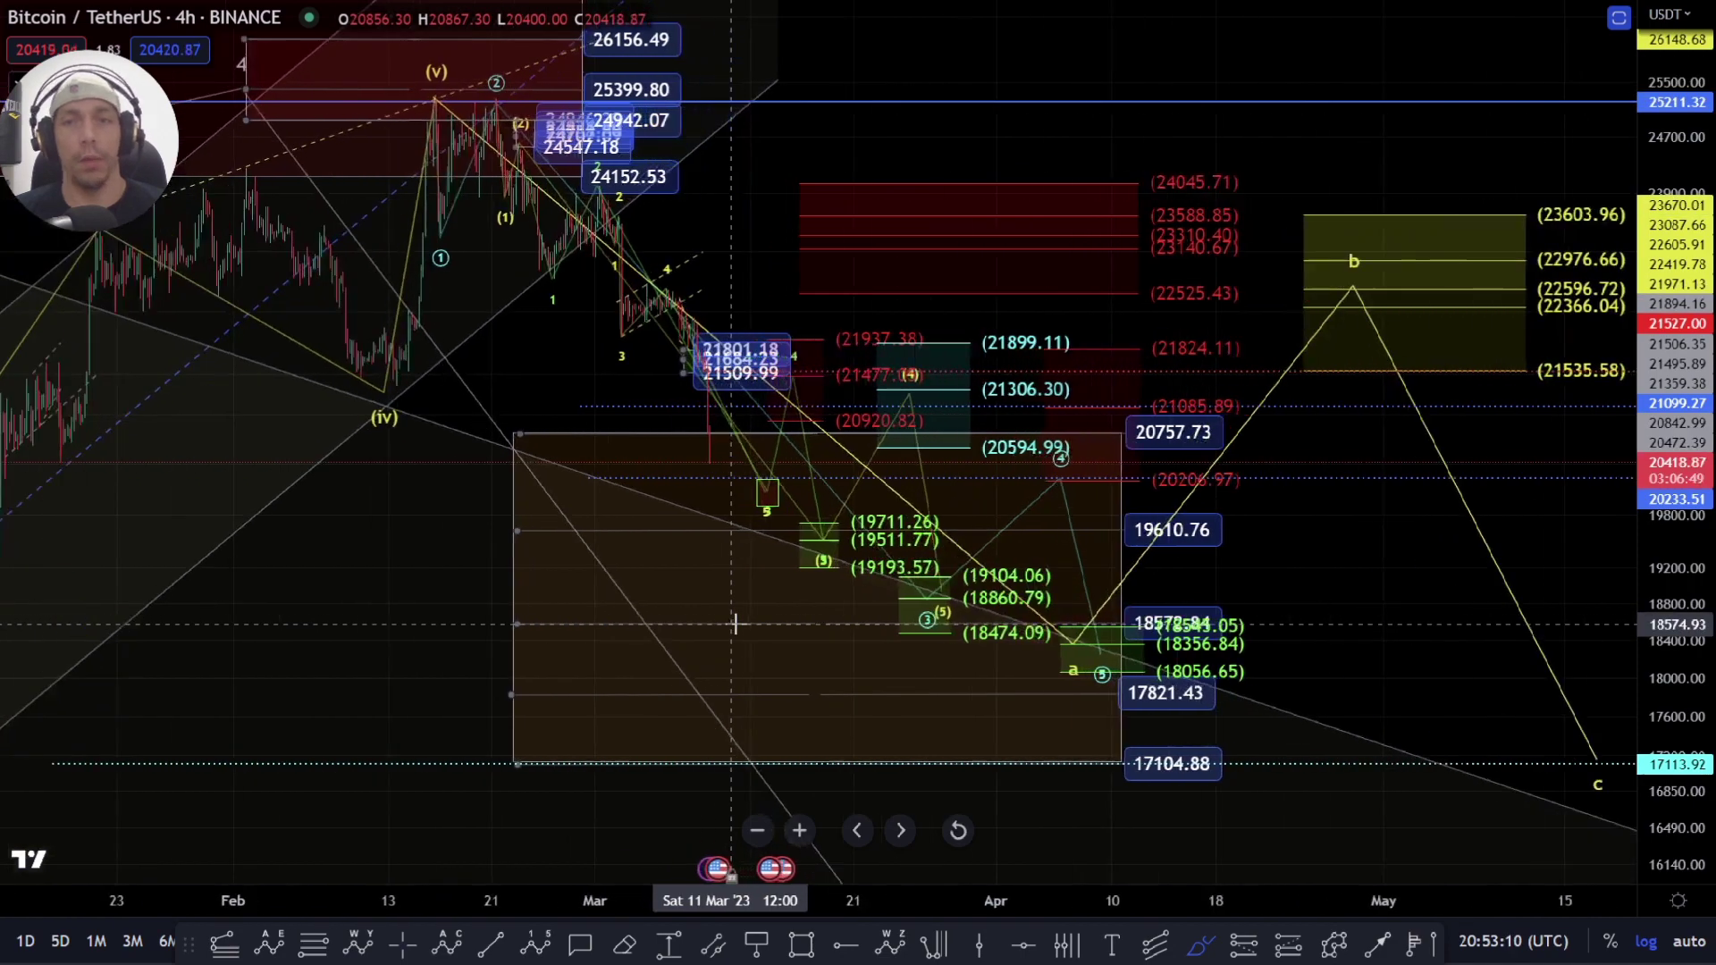
pyautogui.moveTo(1715, 604); pyautogui.dragTo(1709, 362)
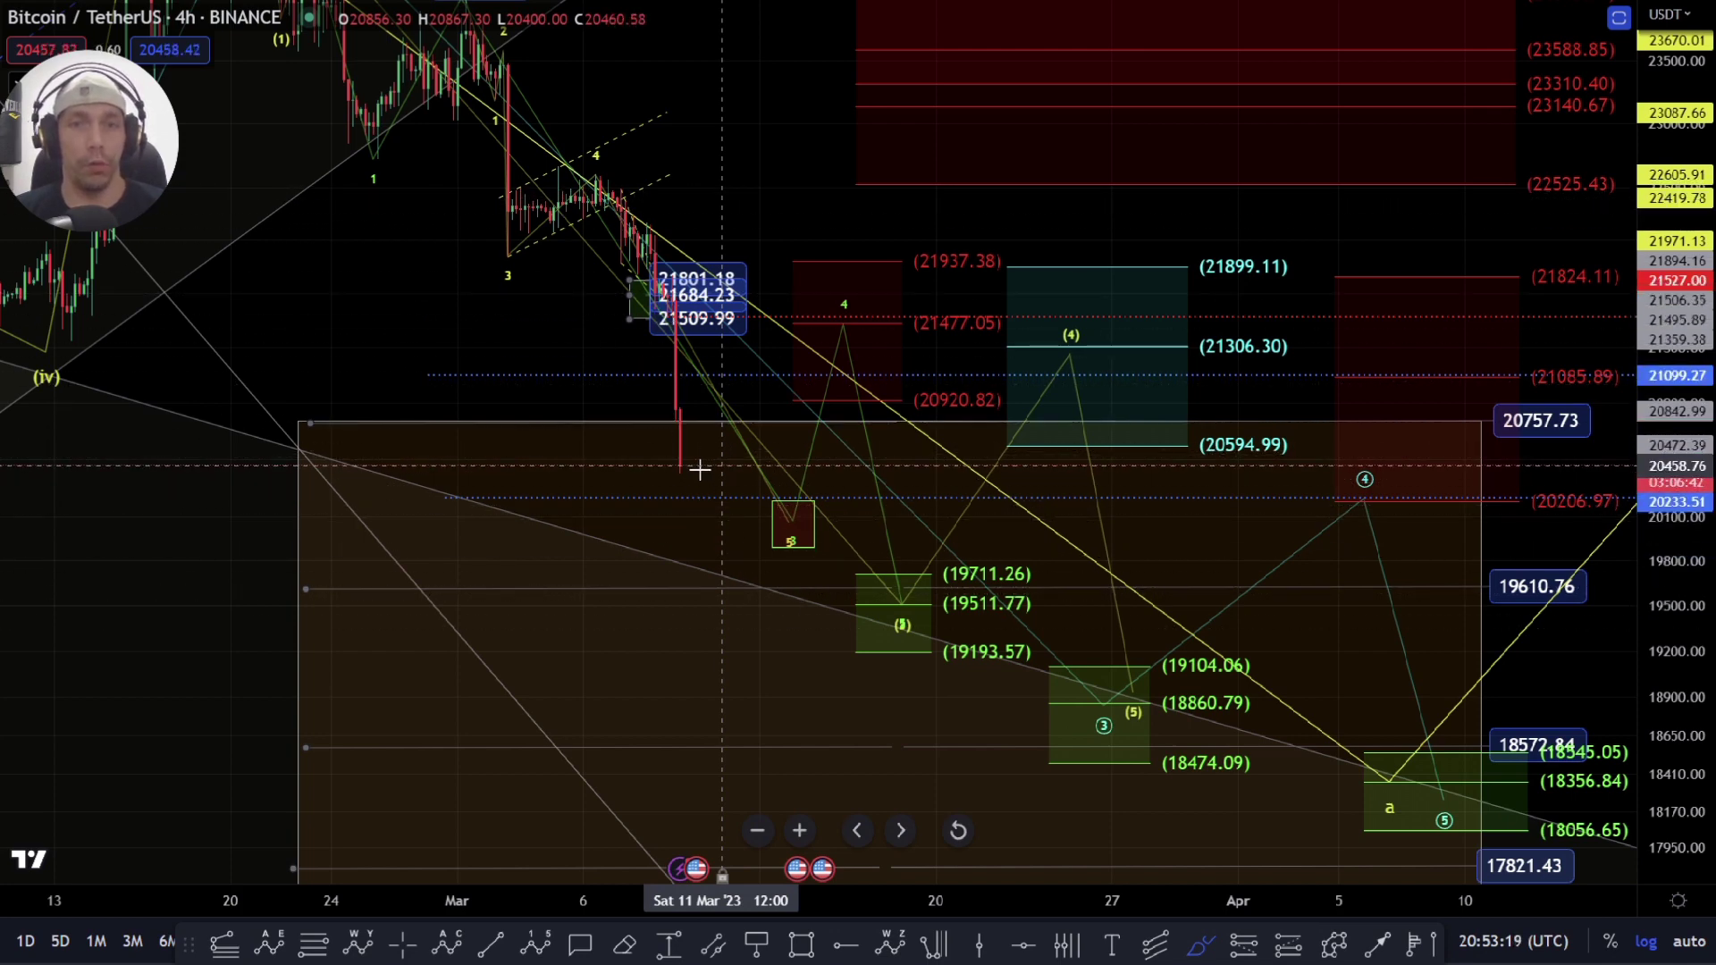
pyautogui.moveTo(686, 466)
pyautogui.mouseDown()
pyautogui.moveTo(698, 551)
pyautogui.moveTo(815, 340)
pyautogui.moveTo(850, 318)
pyautogui.moveTo(894, 346)
pyautogui.moveTo(817, 370)
pyautogui.mouseUp()
pyautogui.press('Delete')
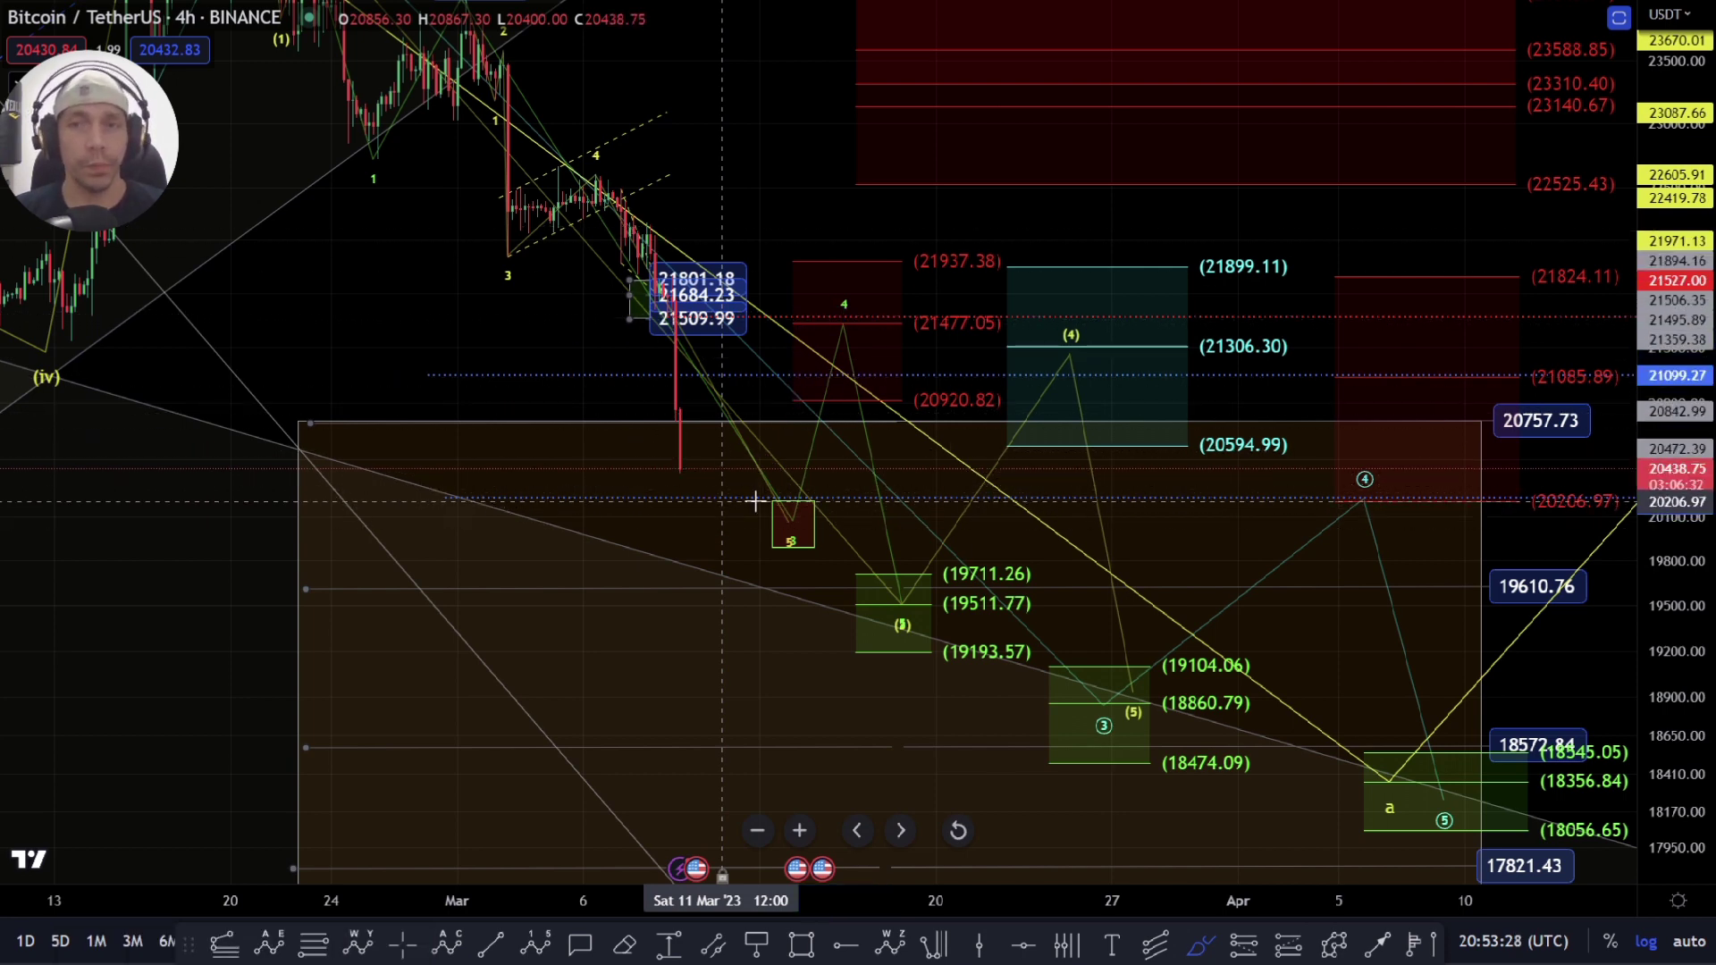
pyautogui.moveTo(529, 480)
pyautogui.mouseDown()
pyautogui.moveTo(402, 509)
pyautogui.moveTo(441, 490)
pyautogui.mouseUp()
pyautogui.press('Escape')
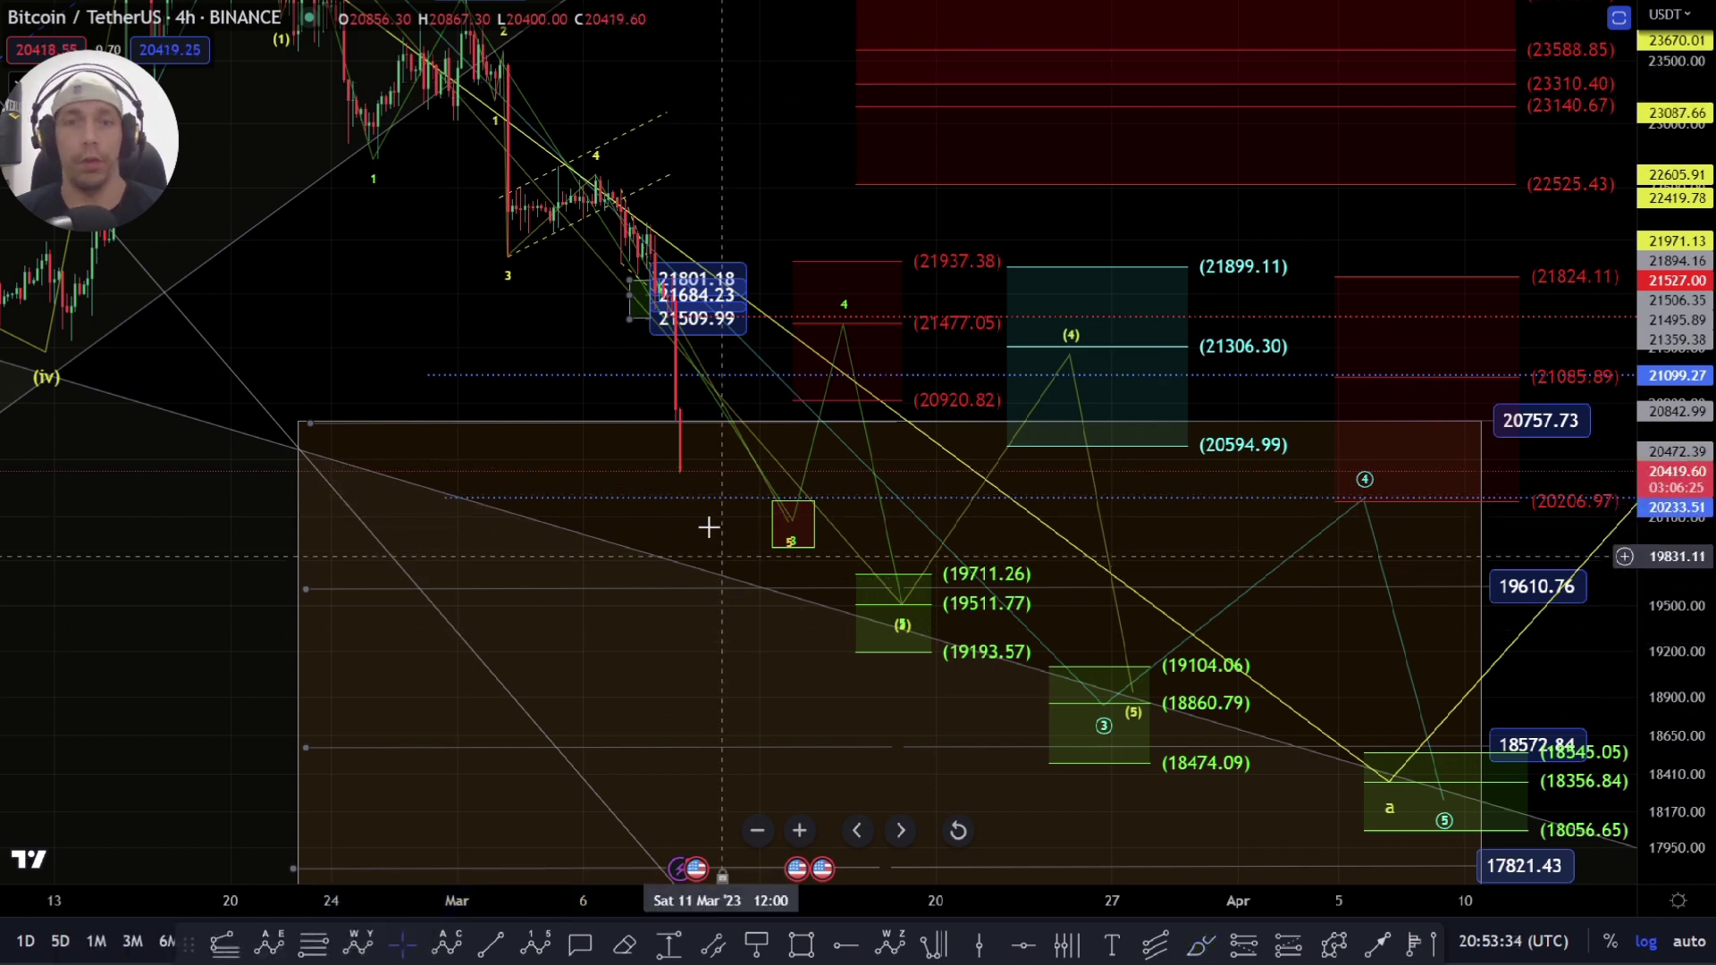
pyautogui.moveTo(570, 329); pyautogui.dragTo(620, 470)
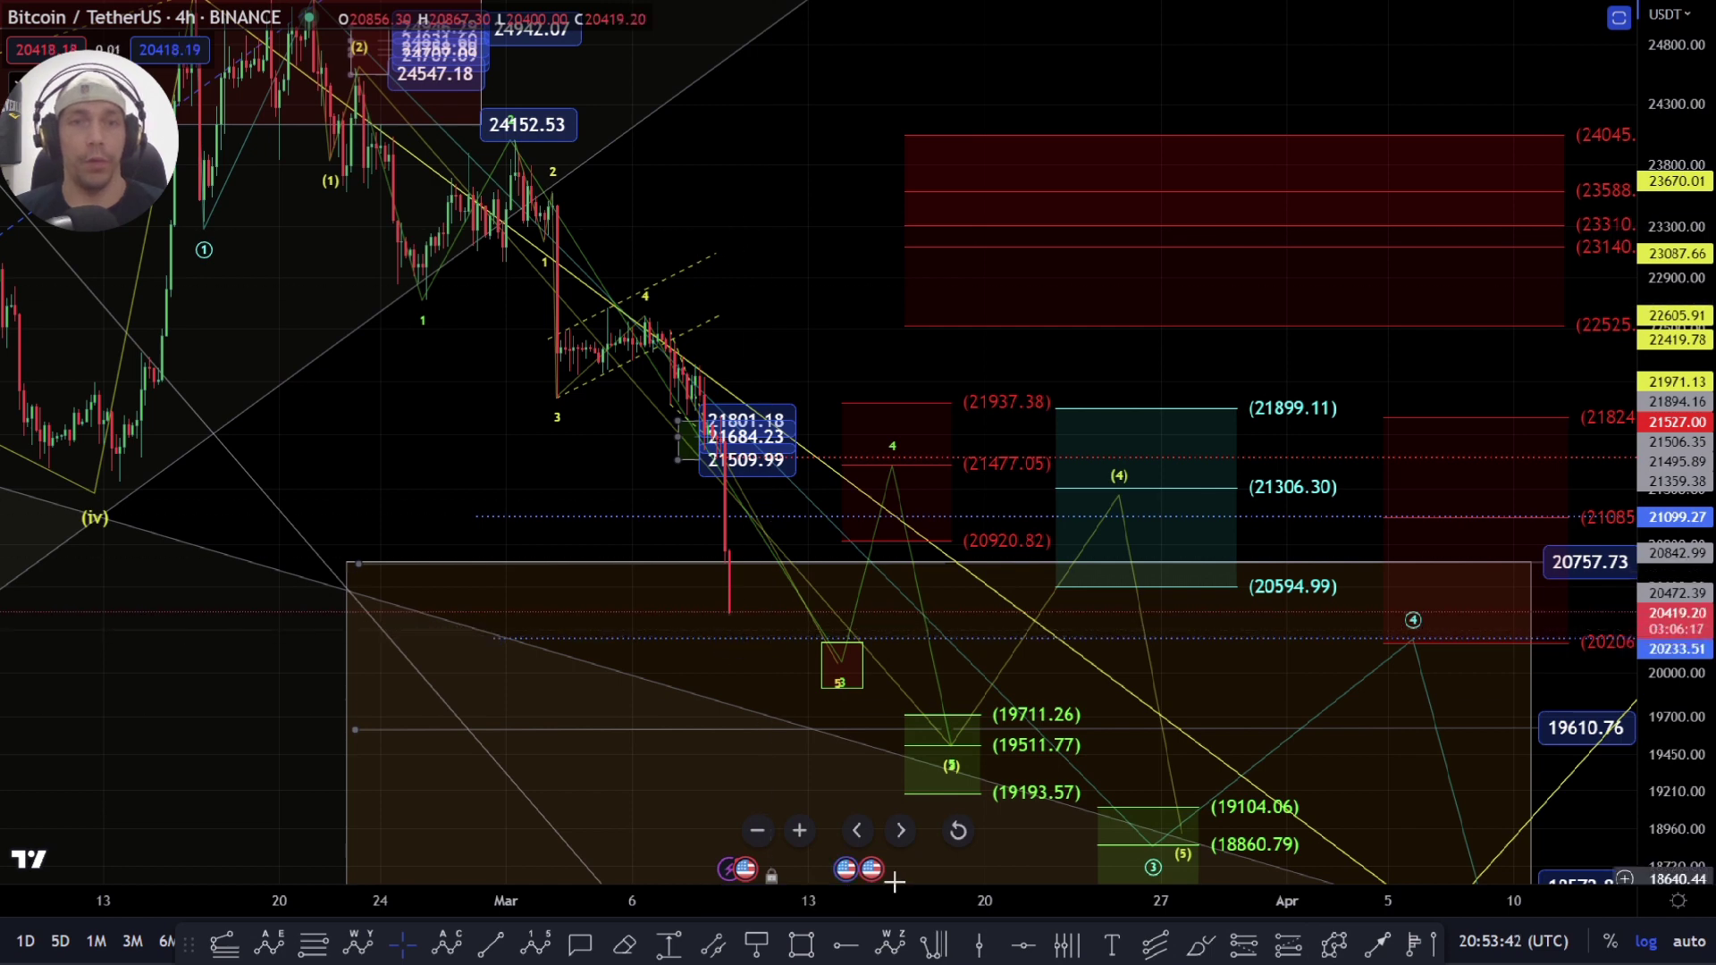
# Step: Mark the February low and 24152.53, sketch a wave (2)-to-20100 path, then delete it
pyautogui.click(1200, 945)
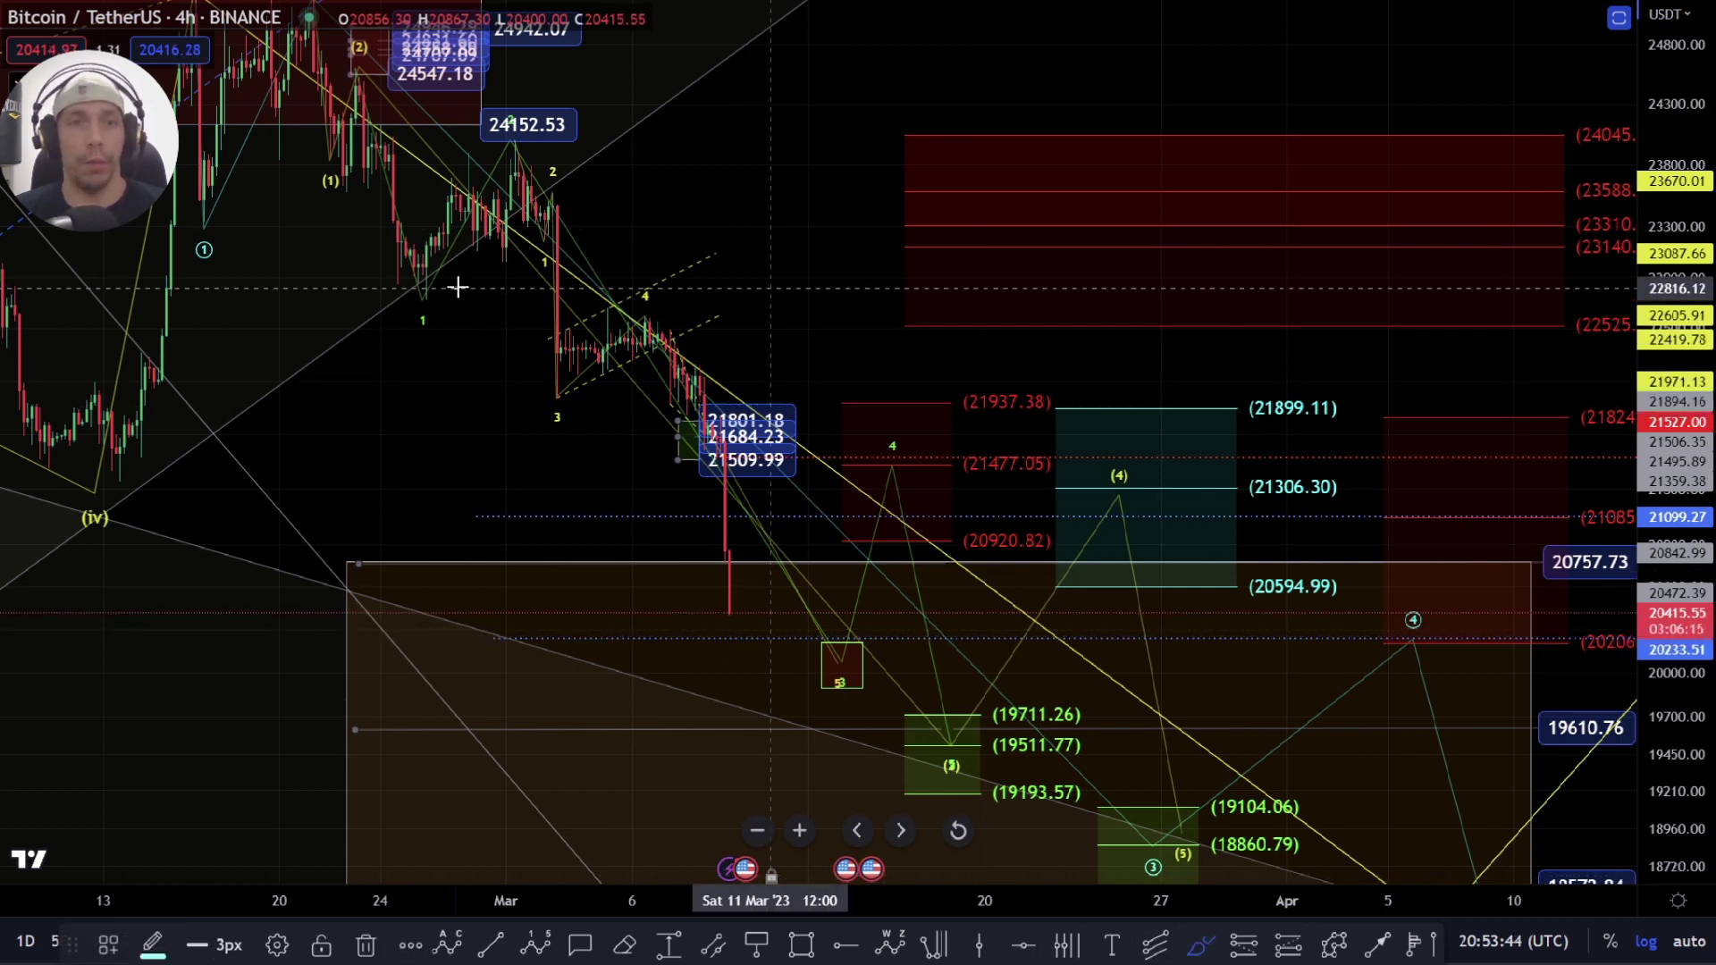
pyautogui.moveTo(399, 307); pyautogui.dragTo(352, 314)
pyautogui.moveTo(514, 116); pyautogui.dragTo(512, 146)
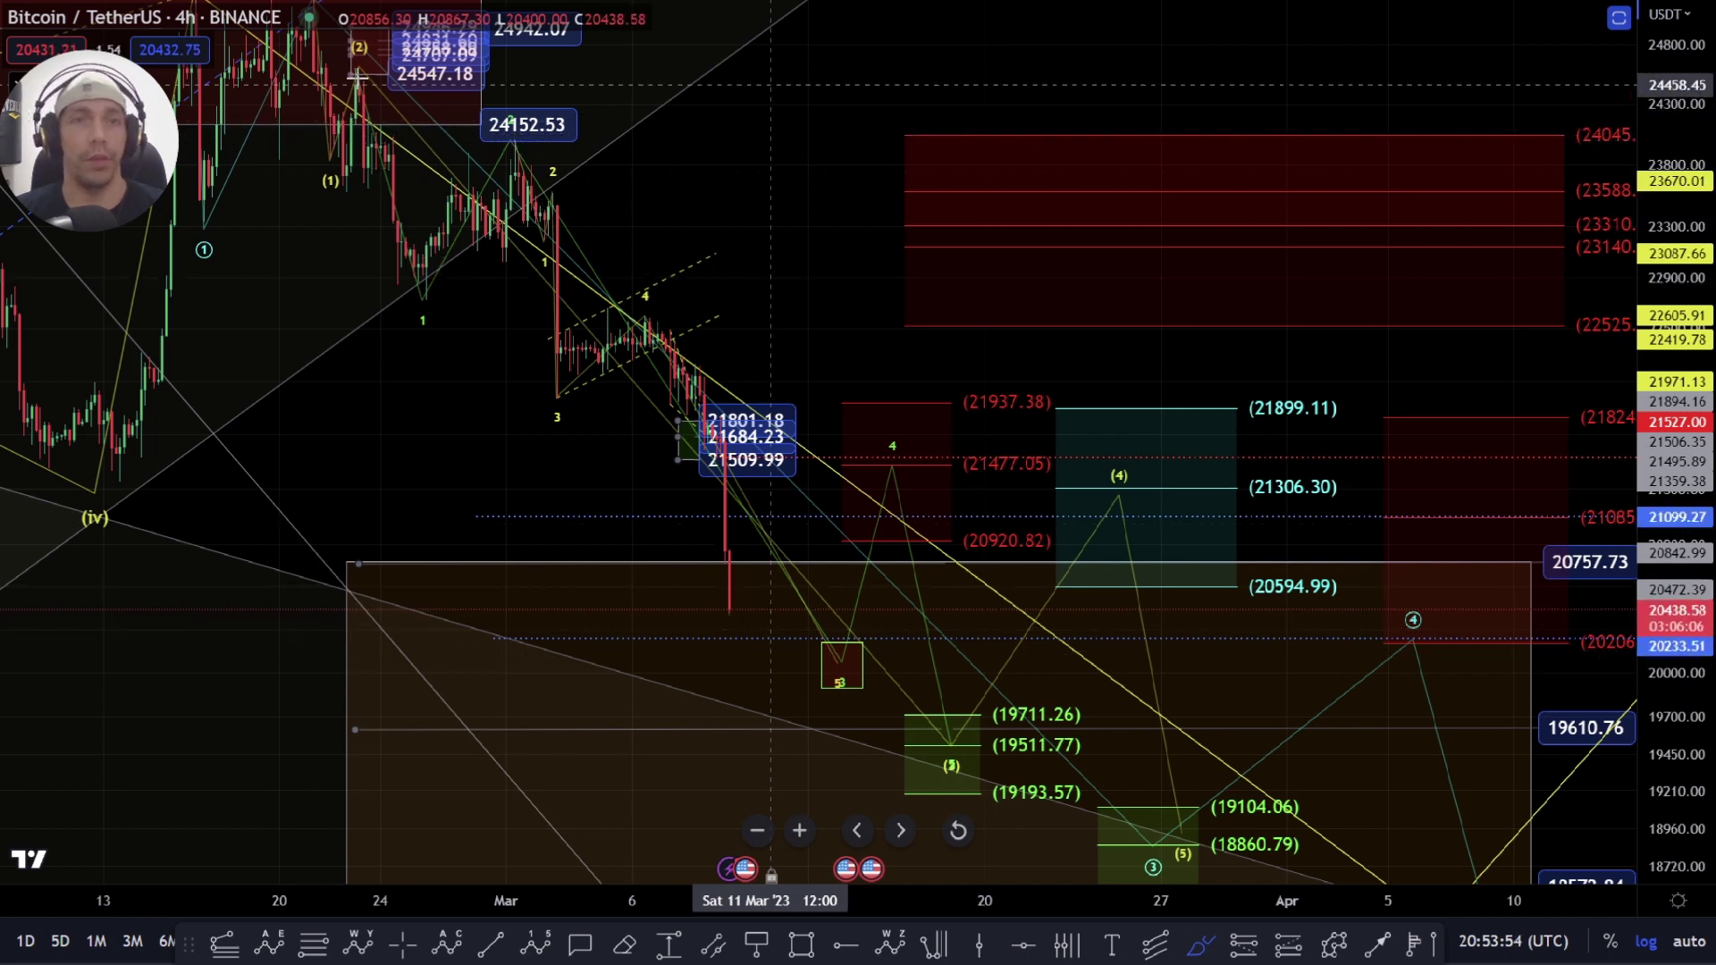
pyautogui.moveTo(362, 89)
pyautogui.mouseDown()
pyautogui.moveTo(449, 308)
pyautogui.moveTo(518, 148)
pyautogui.moveTo(814, 661)
pyautogui.moveTo(903, 529)
pyautogui.moveTo(952, 741)
pyautogui.mouseUp()
pyautogui.press('Delete')
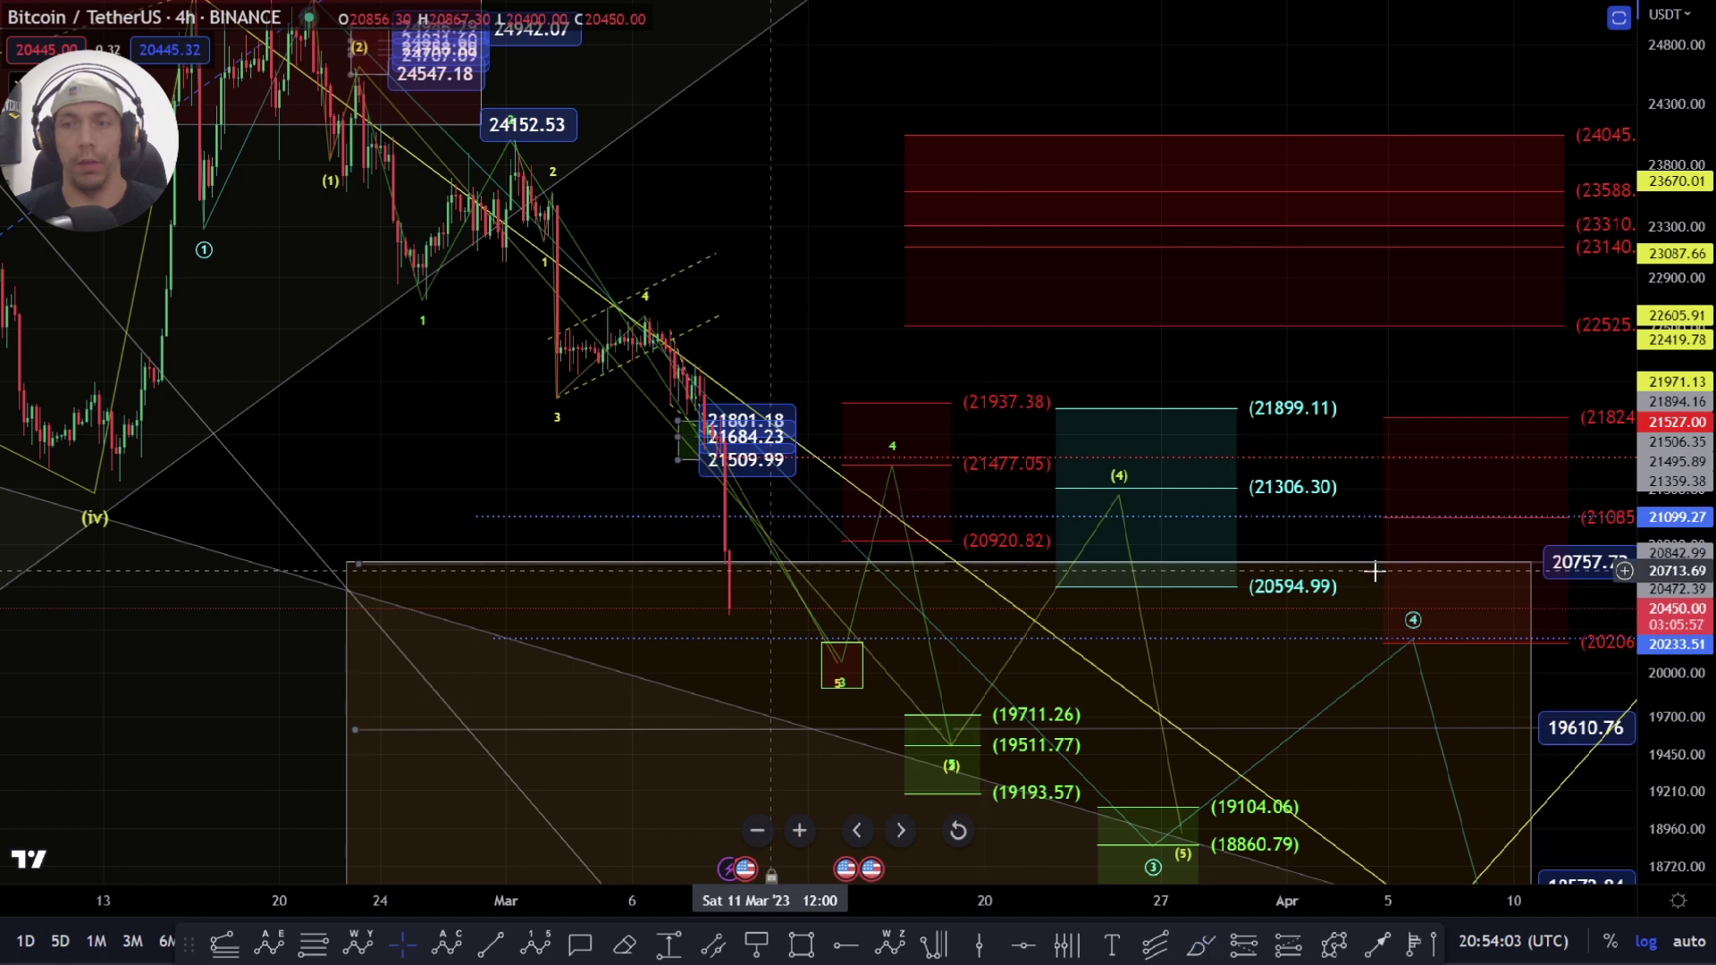
pyautogui.moveTo(1337, 529); pyautogui.dragTo(1134, 464)
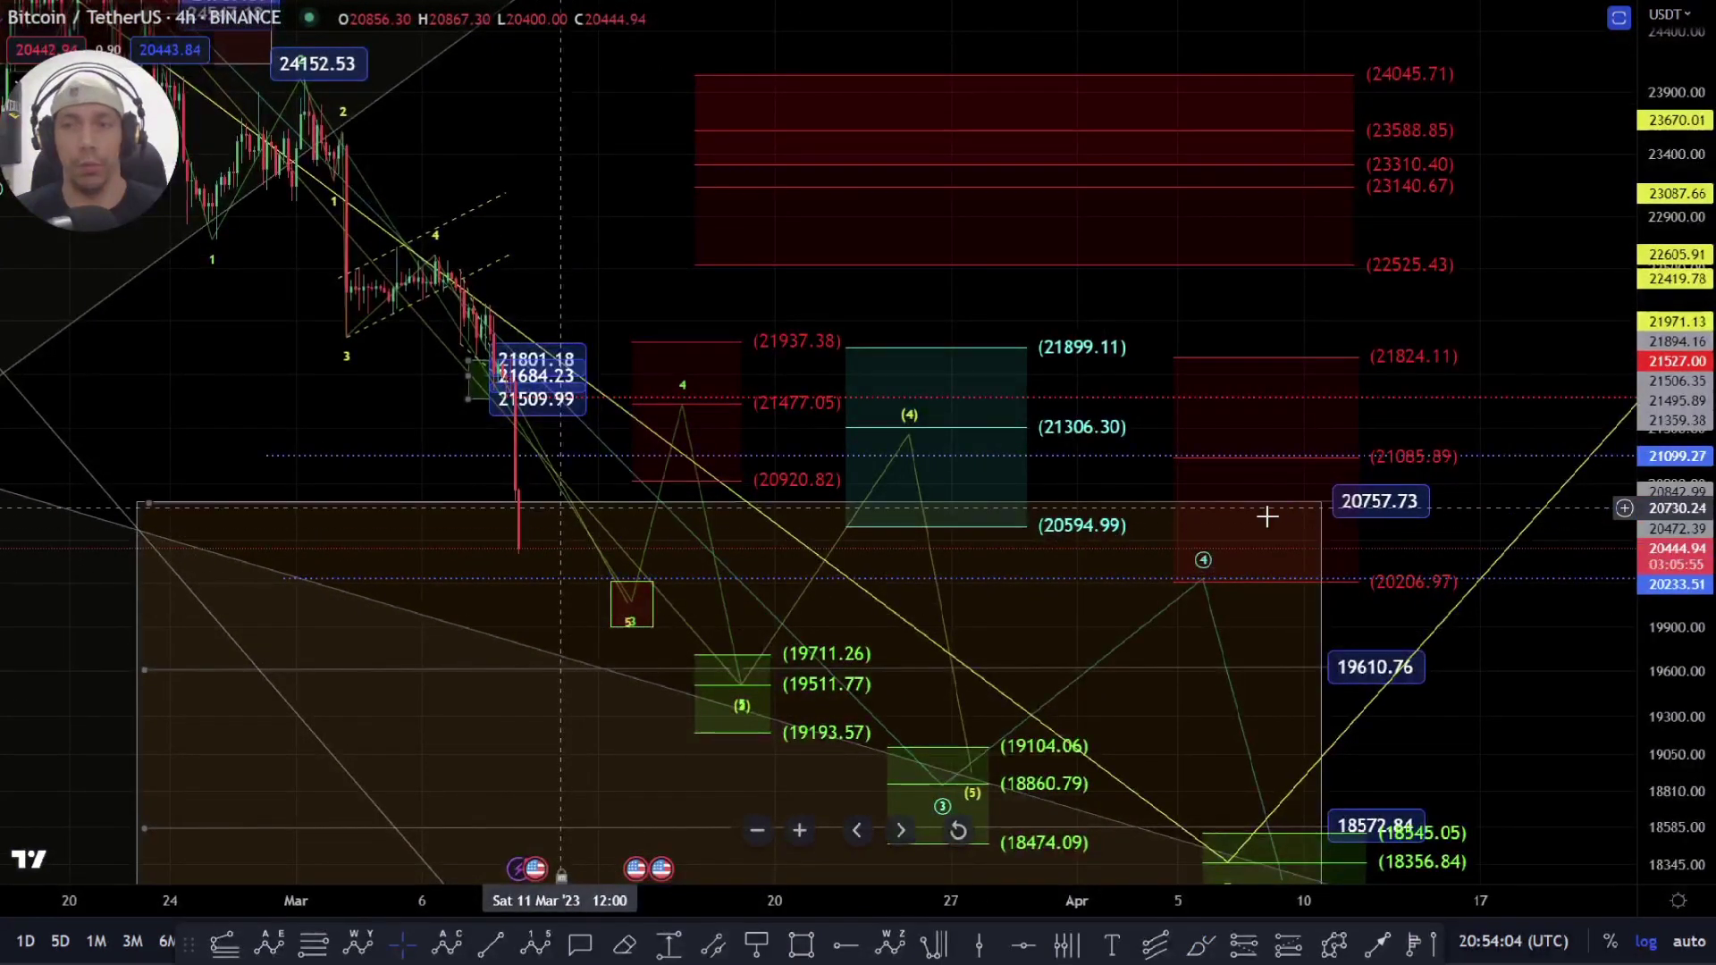
pyautogui.moveTo(1085, 463); pyautogui.dragTo(1049, 354)
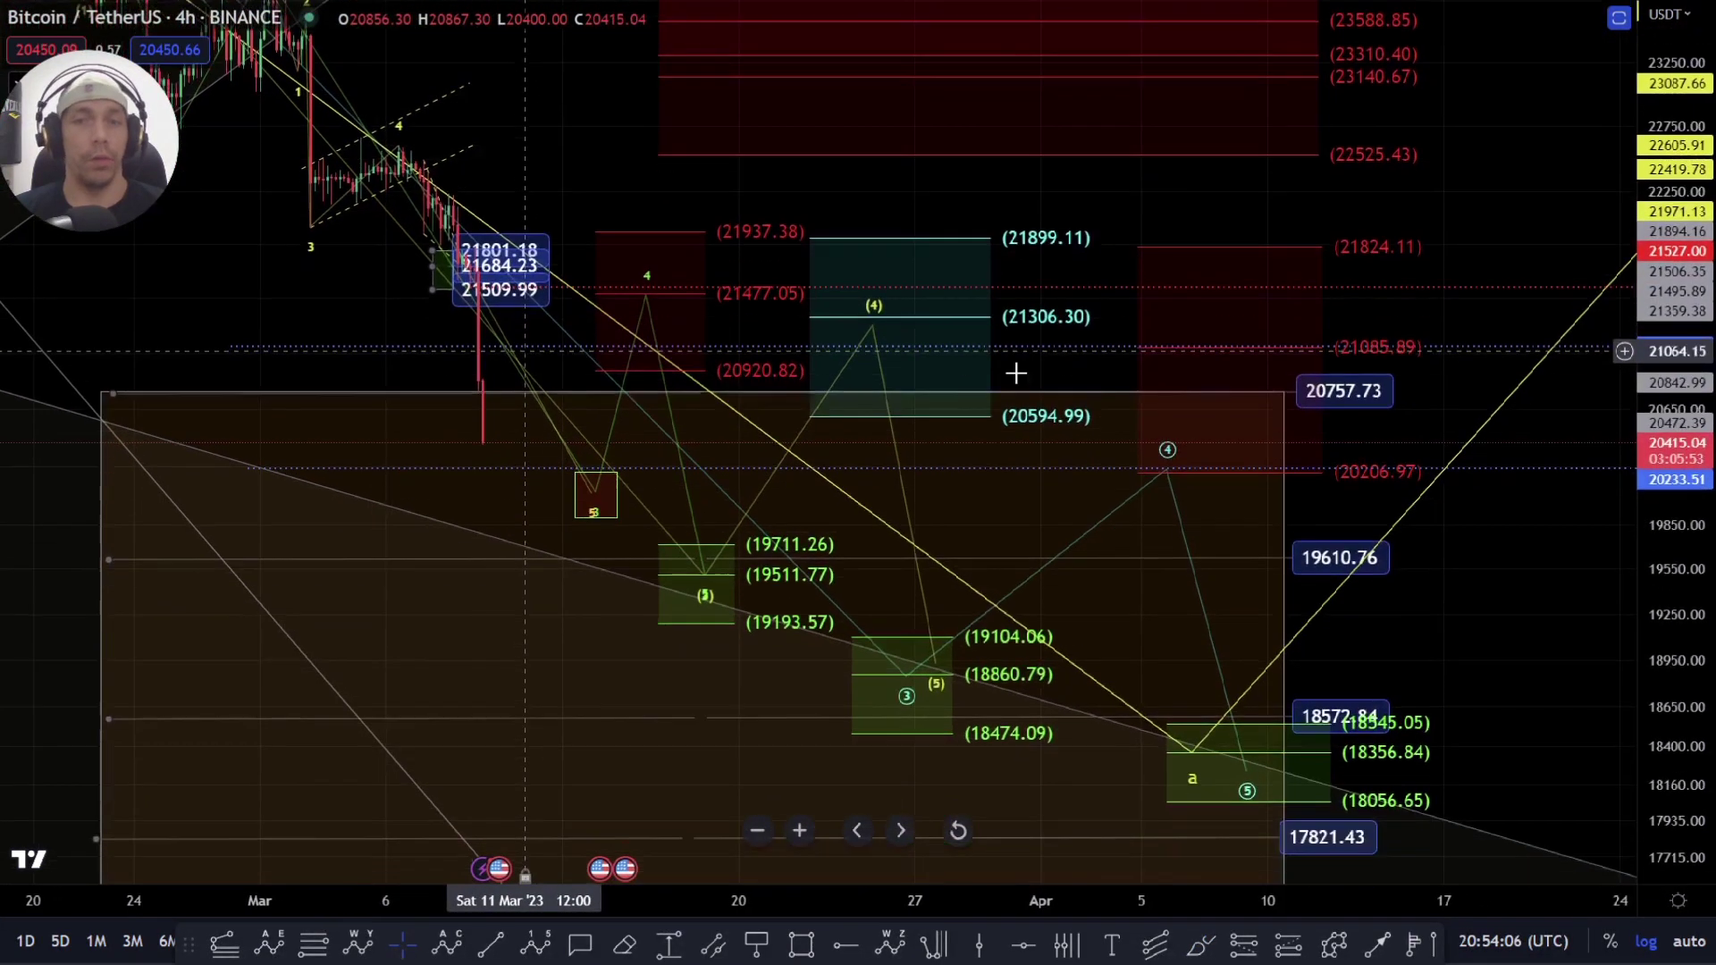
# Step: Hide the '5 wave move down' drawings group via the Object Tree
pyautogui.moveTo(672, 224); pyautogui.dragTo(760, 312)
pyautogui.rightClick(731, 330)
pyautogui.click(654, 253)
pyautogui.rightClick(653, 254)
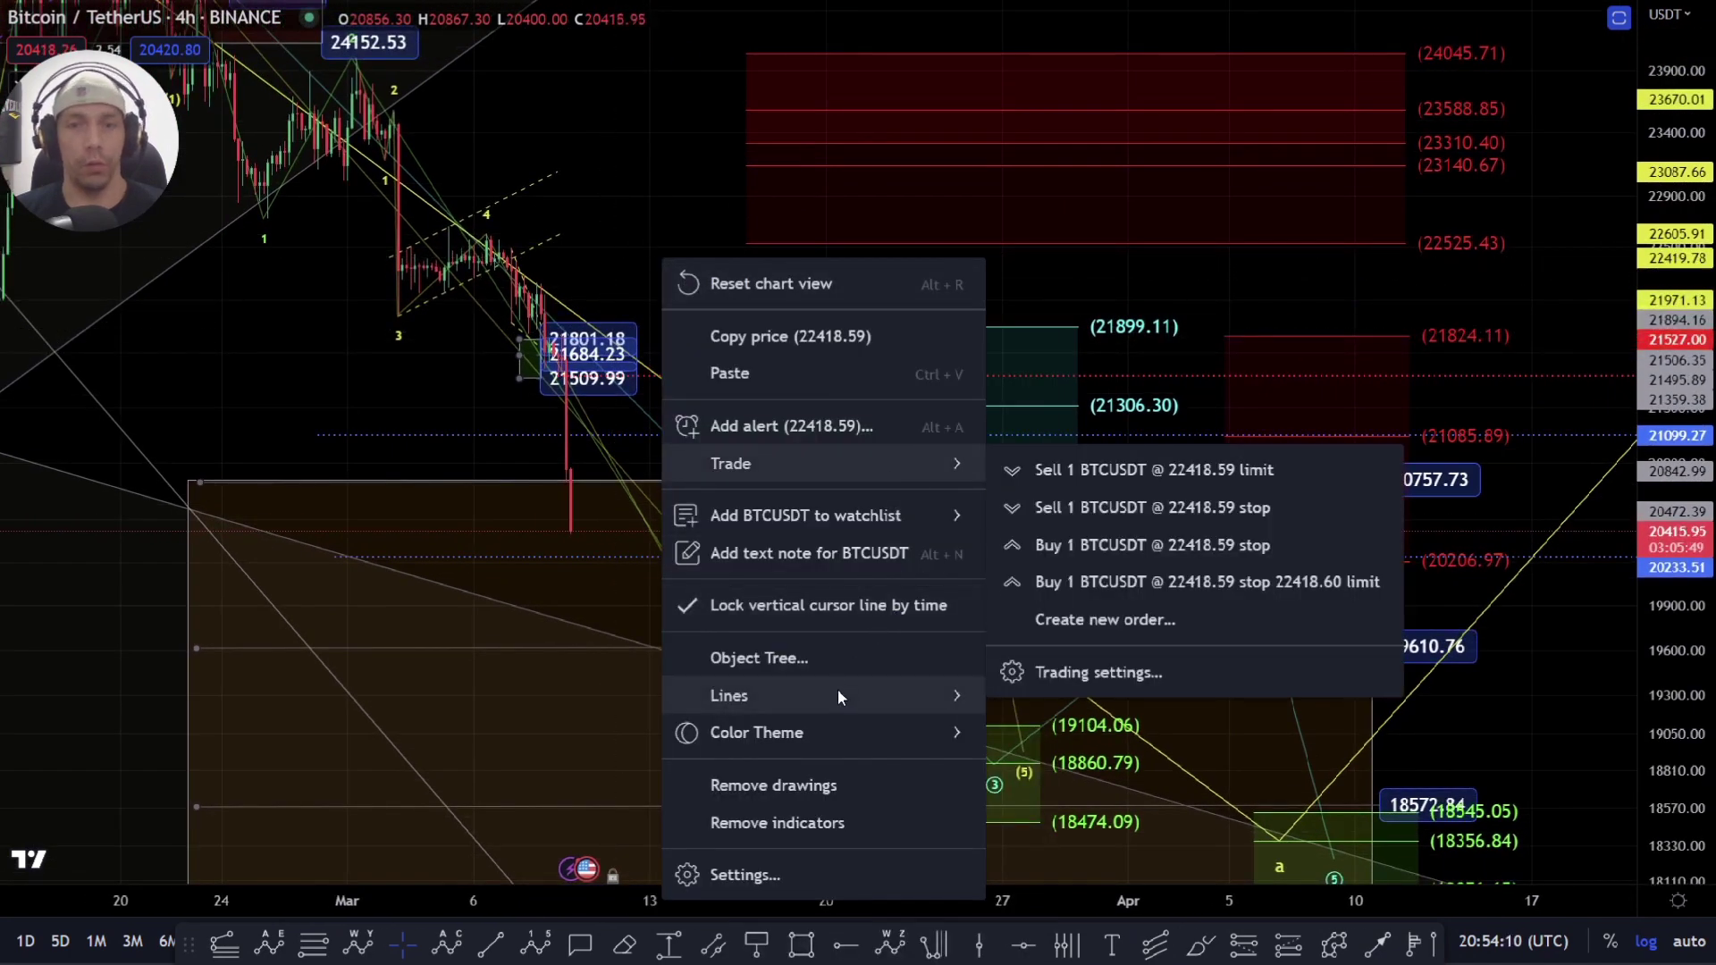
pyautogui.click(827, 658)
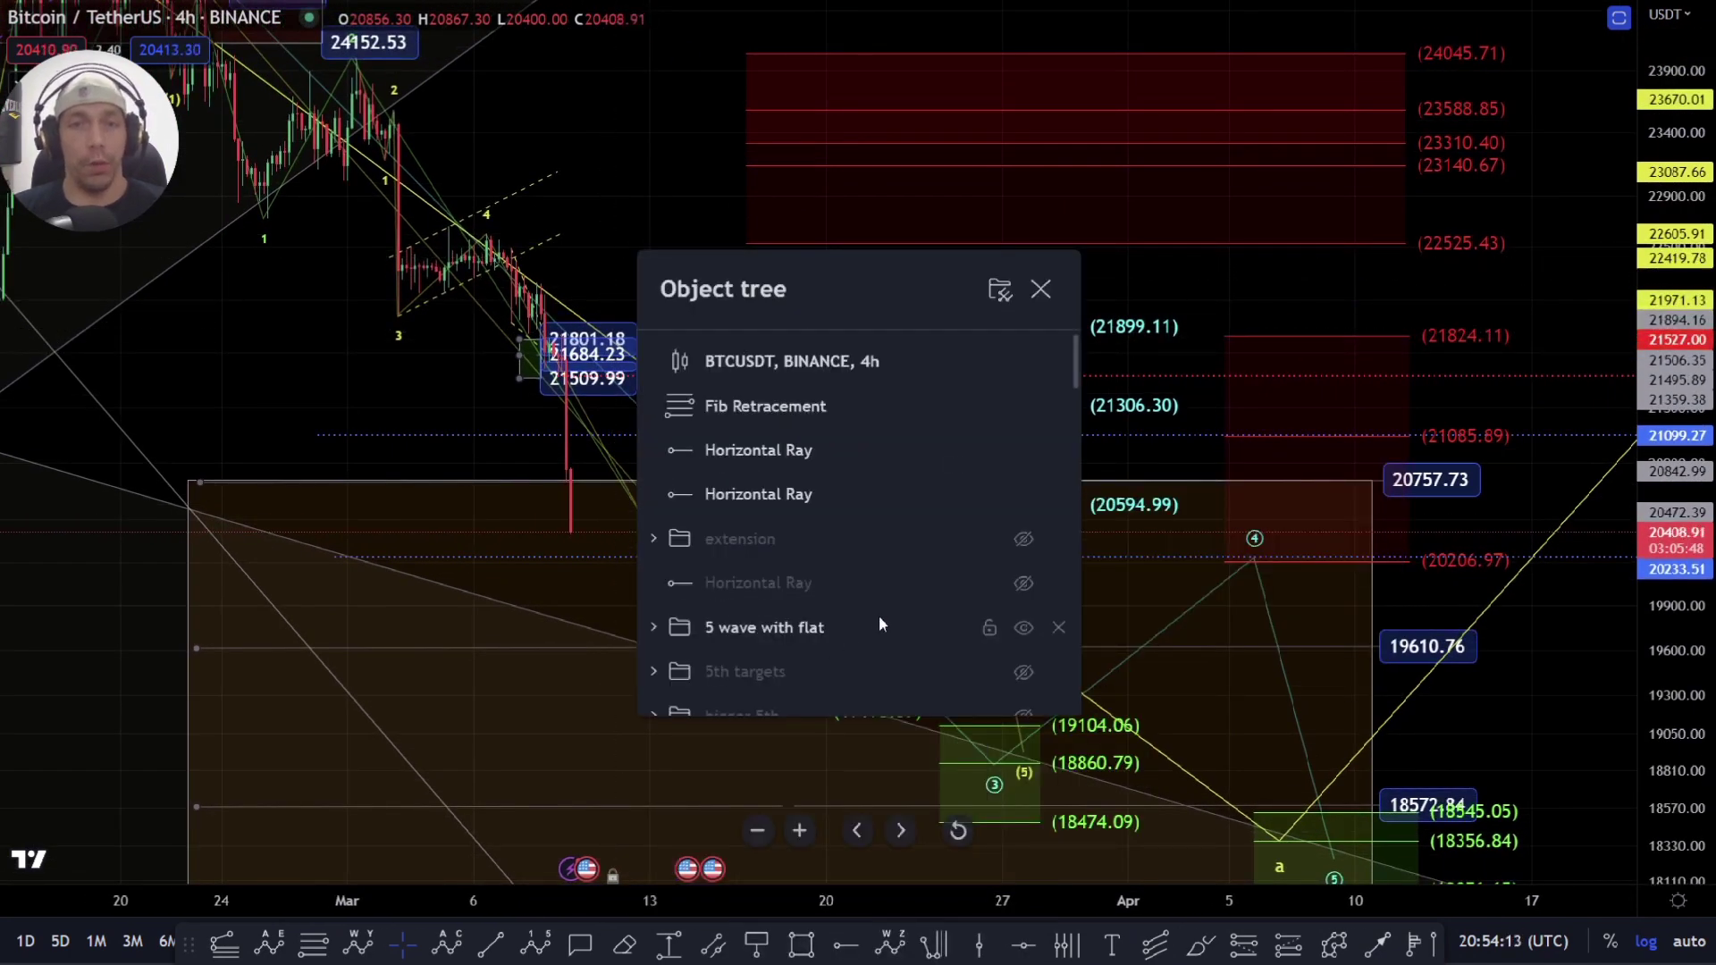
pyautogui.scroll(-3, 903, 595)
pyautogui.click(1024, 572)
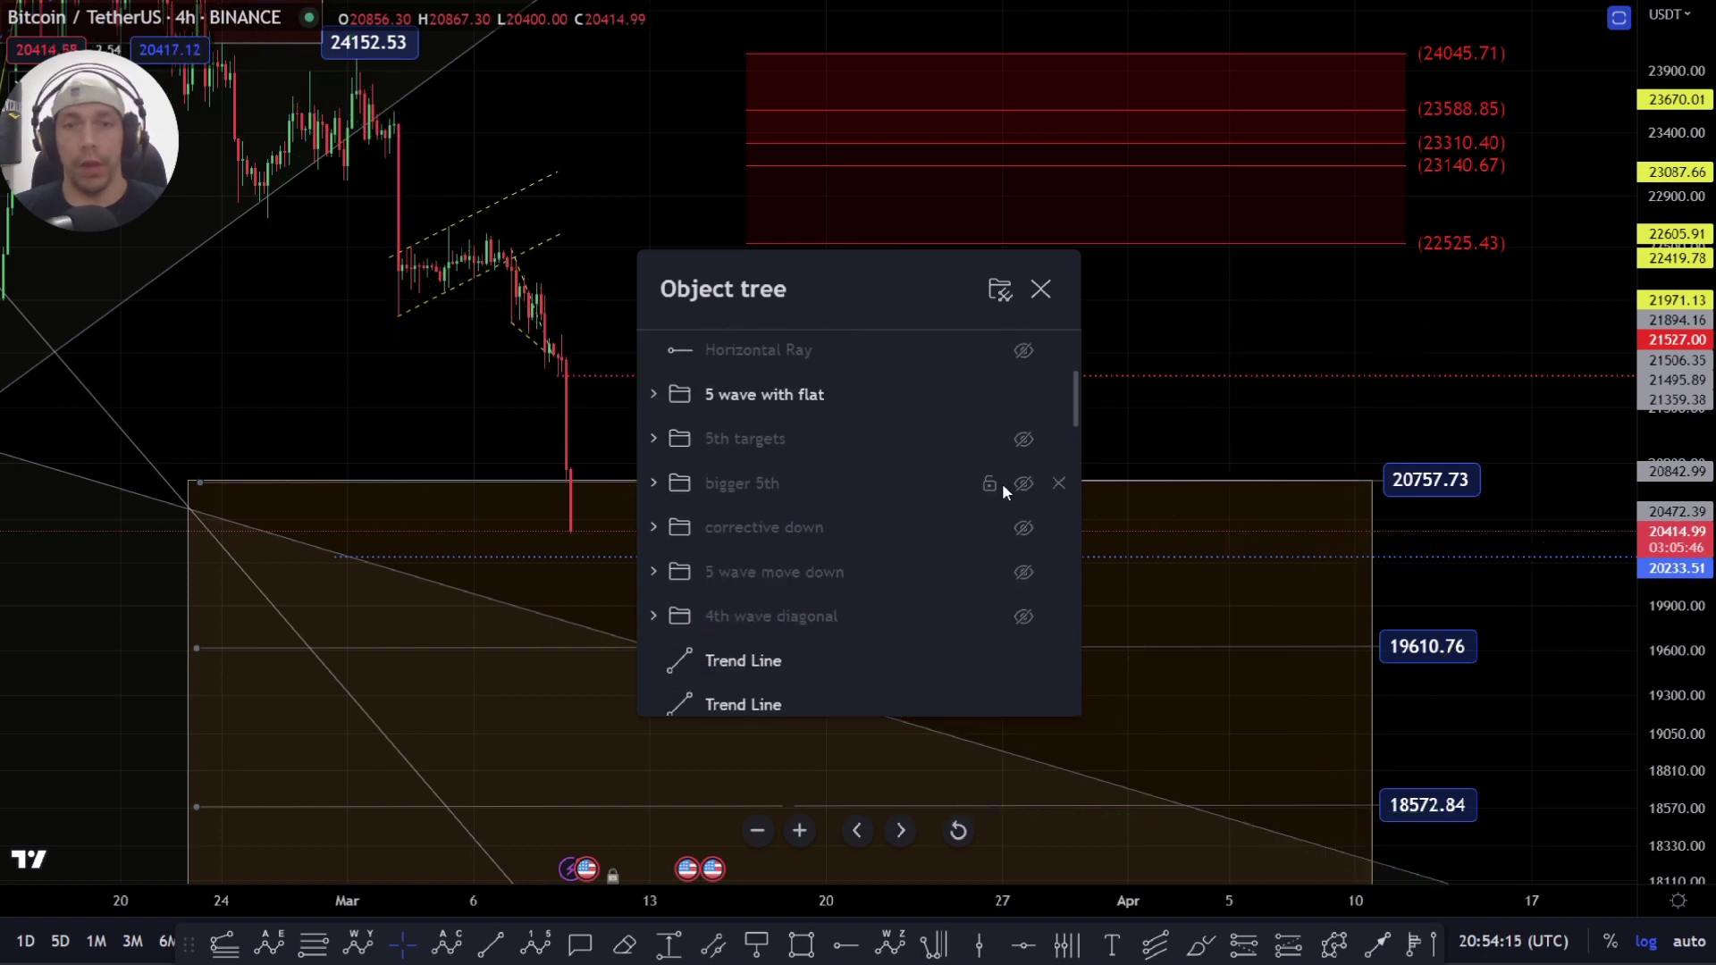
pyautogui.click(417, 465)
# Step: Compress the price scale and trace a cyan projected decline from the February peak to about 14800
pyautogui.scroll(-5, 474, 423)
pyautogui.moveTo(1672, 326); pyautogui.dragTo(1672, 662)
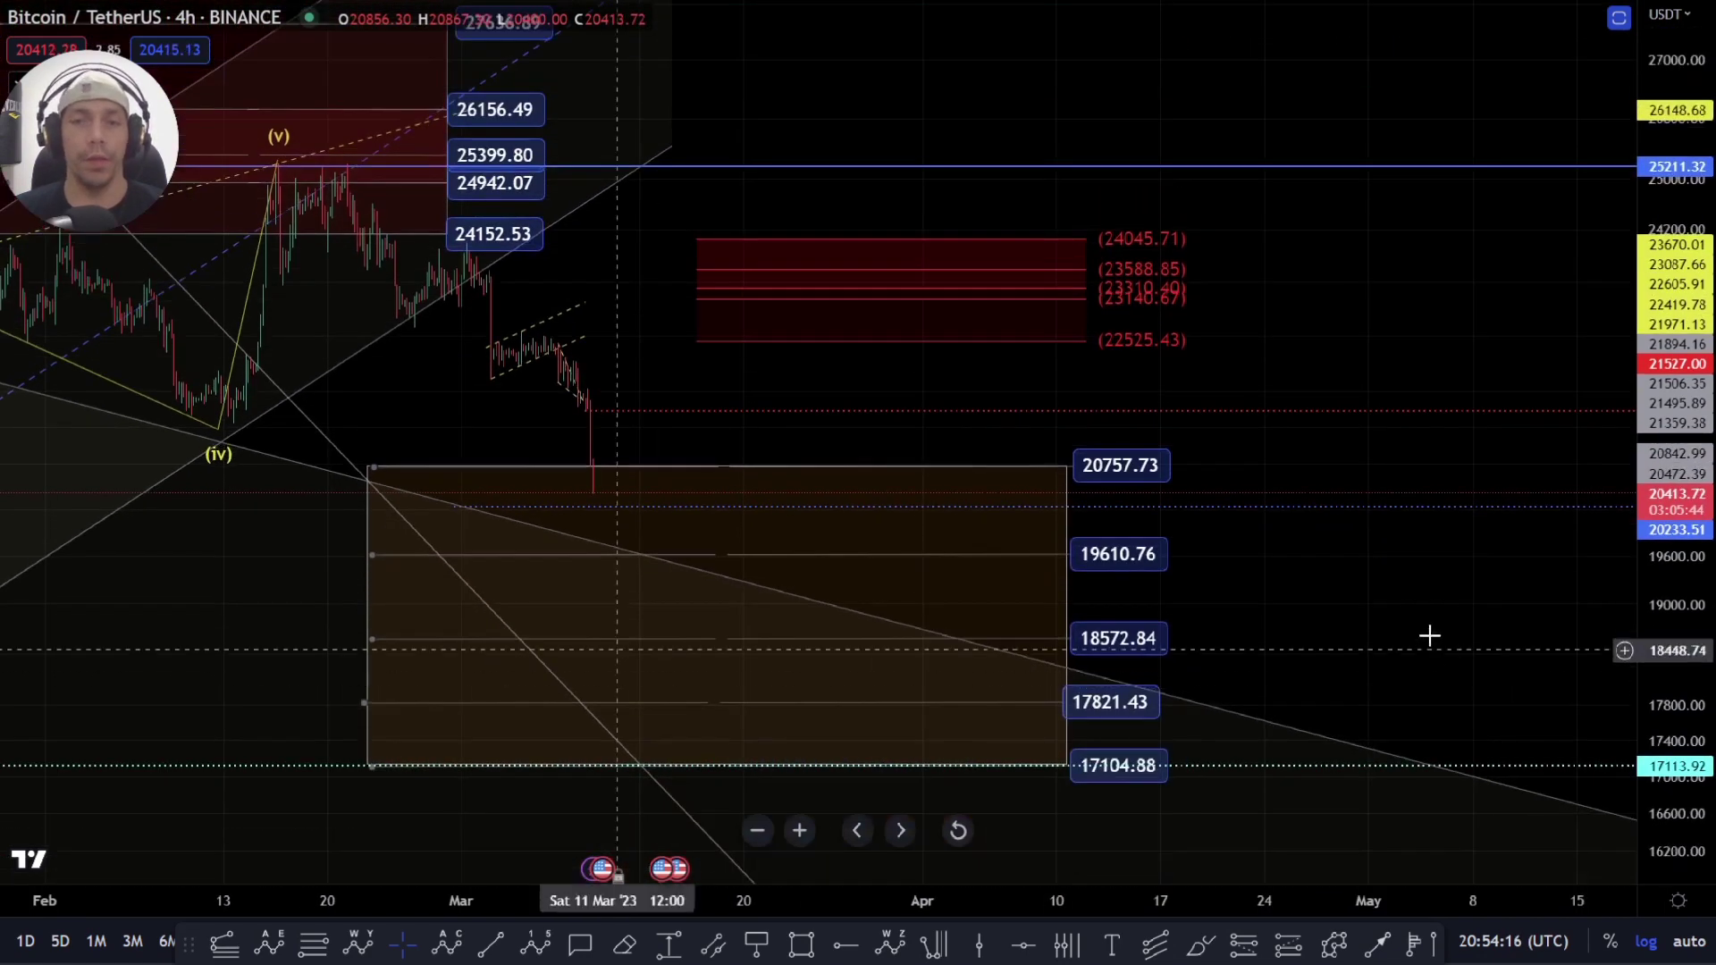
pyautogui.scroll(-4, 1441, 650)
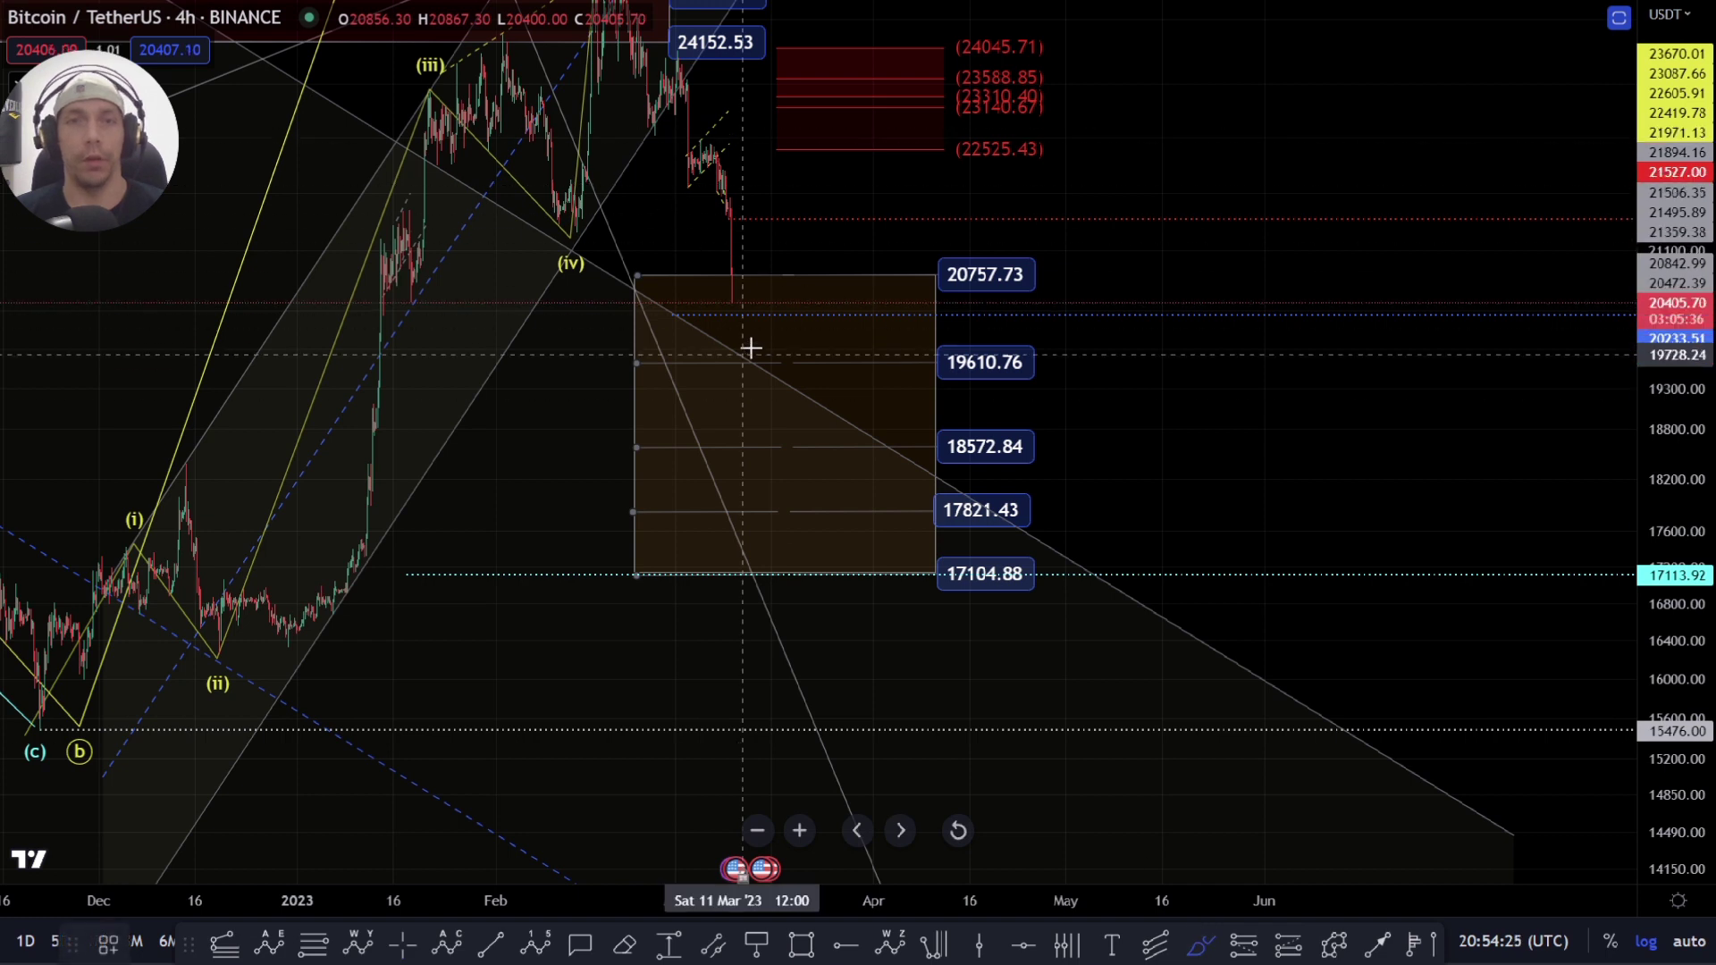
pyautogui.moveTo(1670, 291); pyautogui.dragTo(1488, 388)
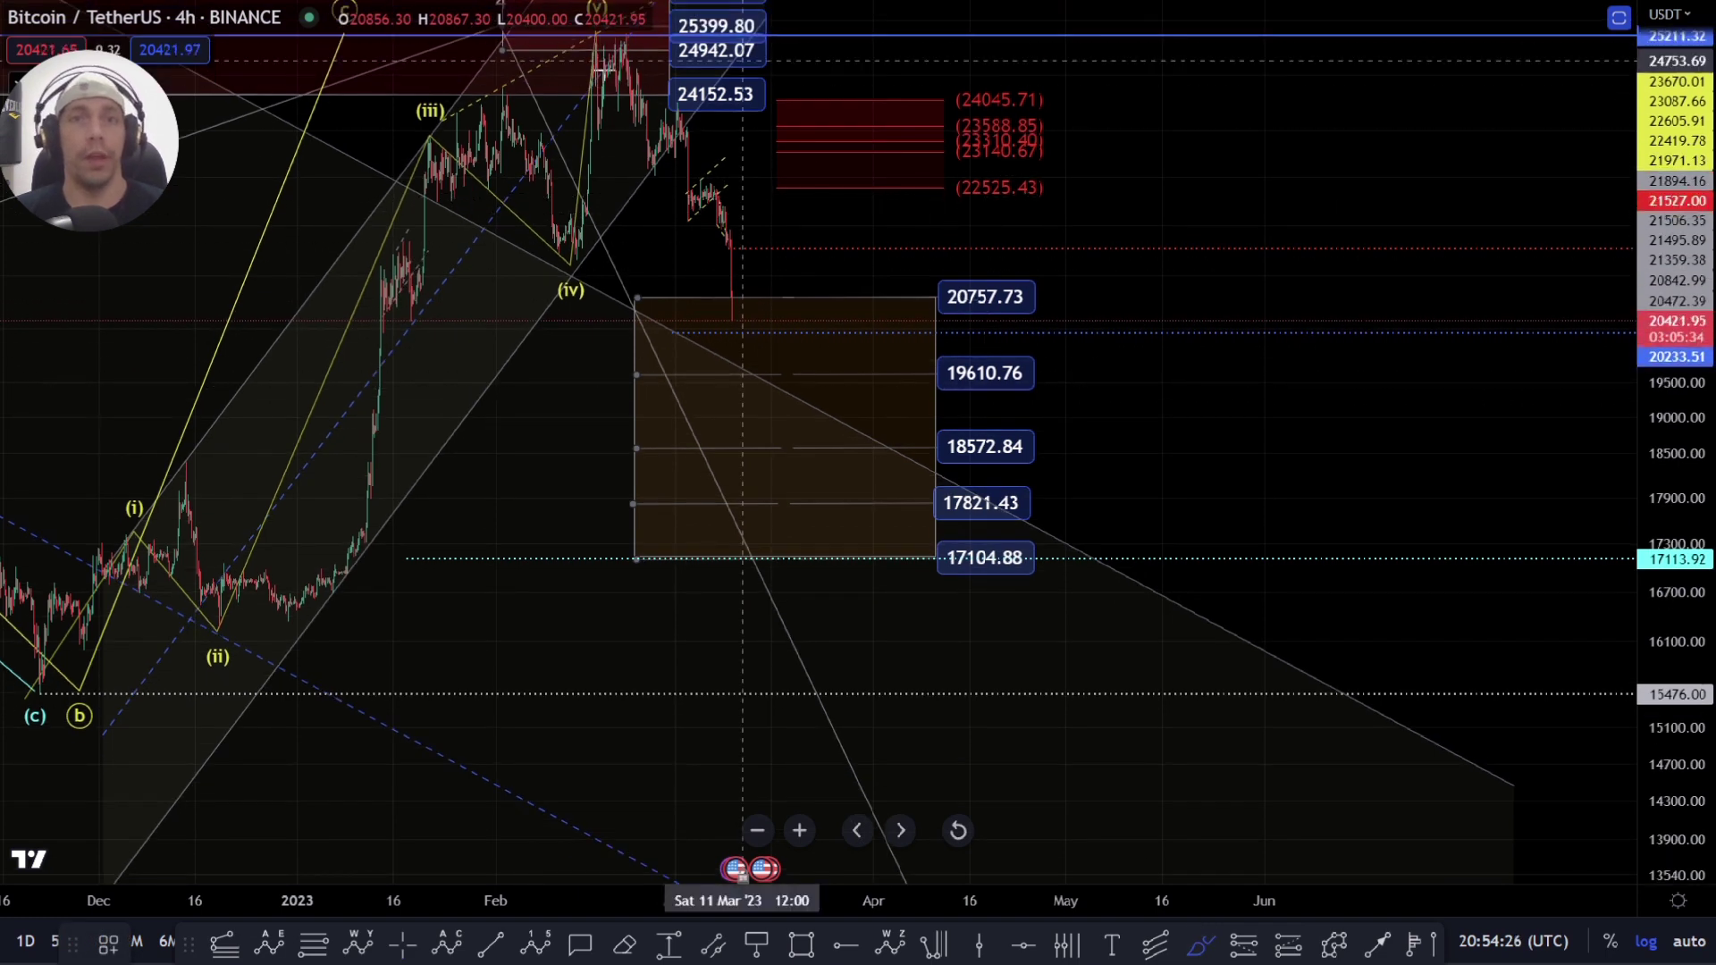
pyautogui.moveTo(678, 109)
pyautogui.mouseDown()
pyautogui.moveTo(685, 206)
pyautogui.moveTo(736, 337)
pyautogui.mouseUp()
pyautogui.moveTo(763, 409); pyautogui.dragTo(813, 517)
pyautogui.moveTo(624, 42)
pyautogui.mouseDown()
pyautogui.moveTo(633, 90)
pyautogui.moveTo(662, 125)
pyautogui.moveTo(681, 116)
pyautogui.moveTo(799, 486)
pyautogui.moveTo(851, 445)
pyautogui.moveTo(885, 623)
pyautogui.mouseUp()
pyautogui.moveTo(597, 43); pyautogui.dragTo(645, 32)
pyautogui.moveTo(883, 619)
pyautogui.mouseDown()
pyautogui.moveTo(954, 658)
pyautogui.moveTo(994, 755)
pyautogui.mouseUp()
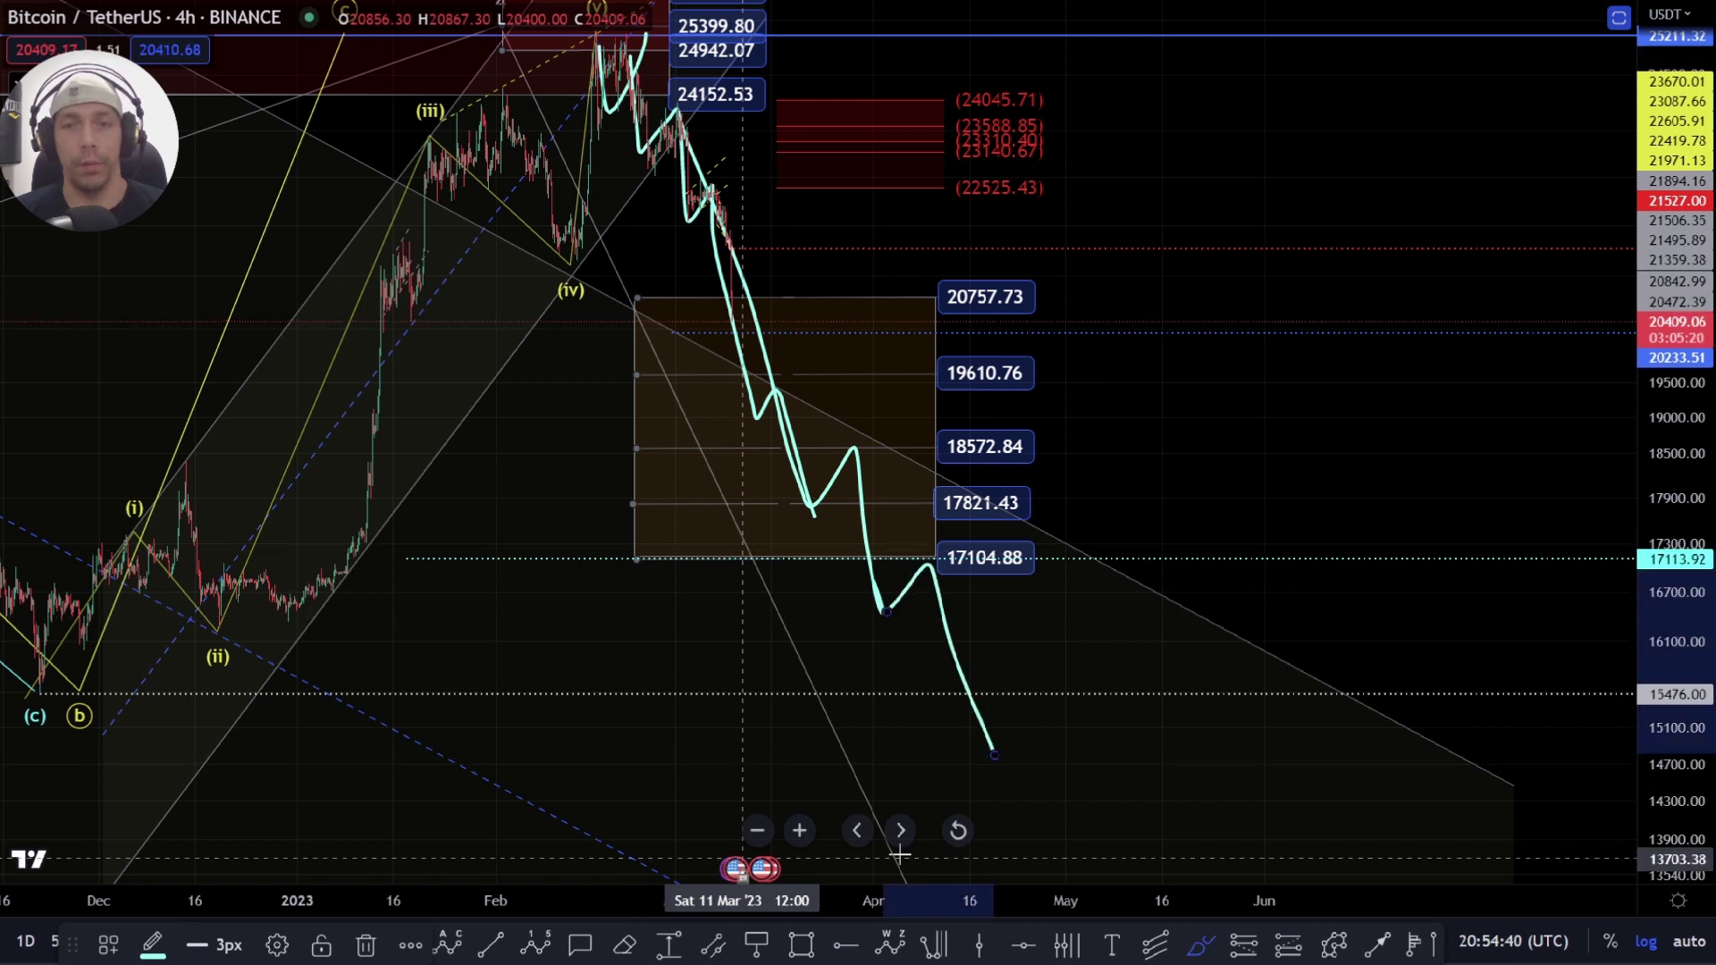
pyautogui.moveTo(367, 694); pyautogui.dragTo(605, 625)
pyautogui.hotkey('ctrl', 'z')
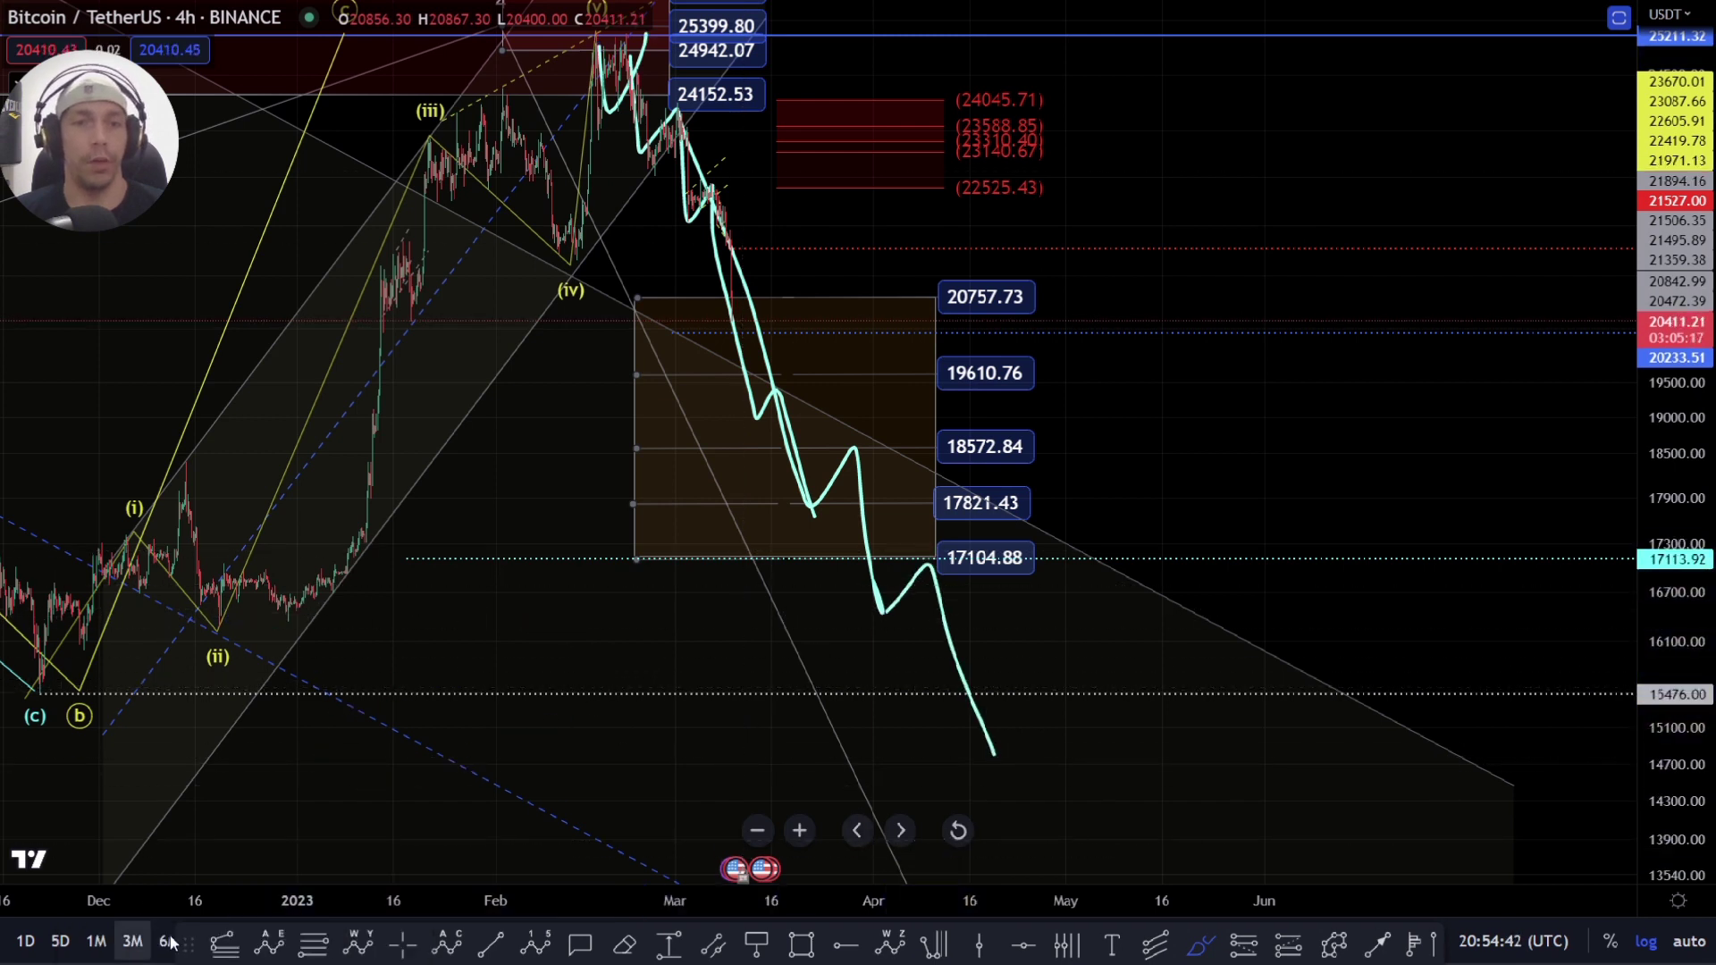
pyautogui.hotkey('ctrl', 'z')
pyautogui.hotkey('ctrl', 'z')
pyautogui.hotkey('ctrl', 'z')
pyautogui.hotkey('ctrl', 'z')
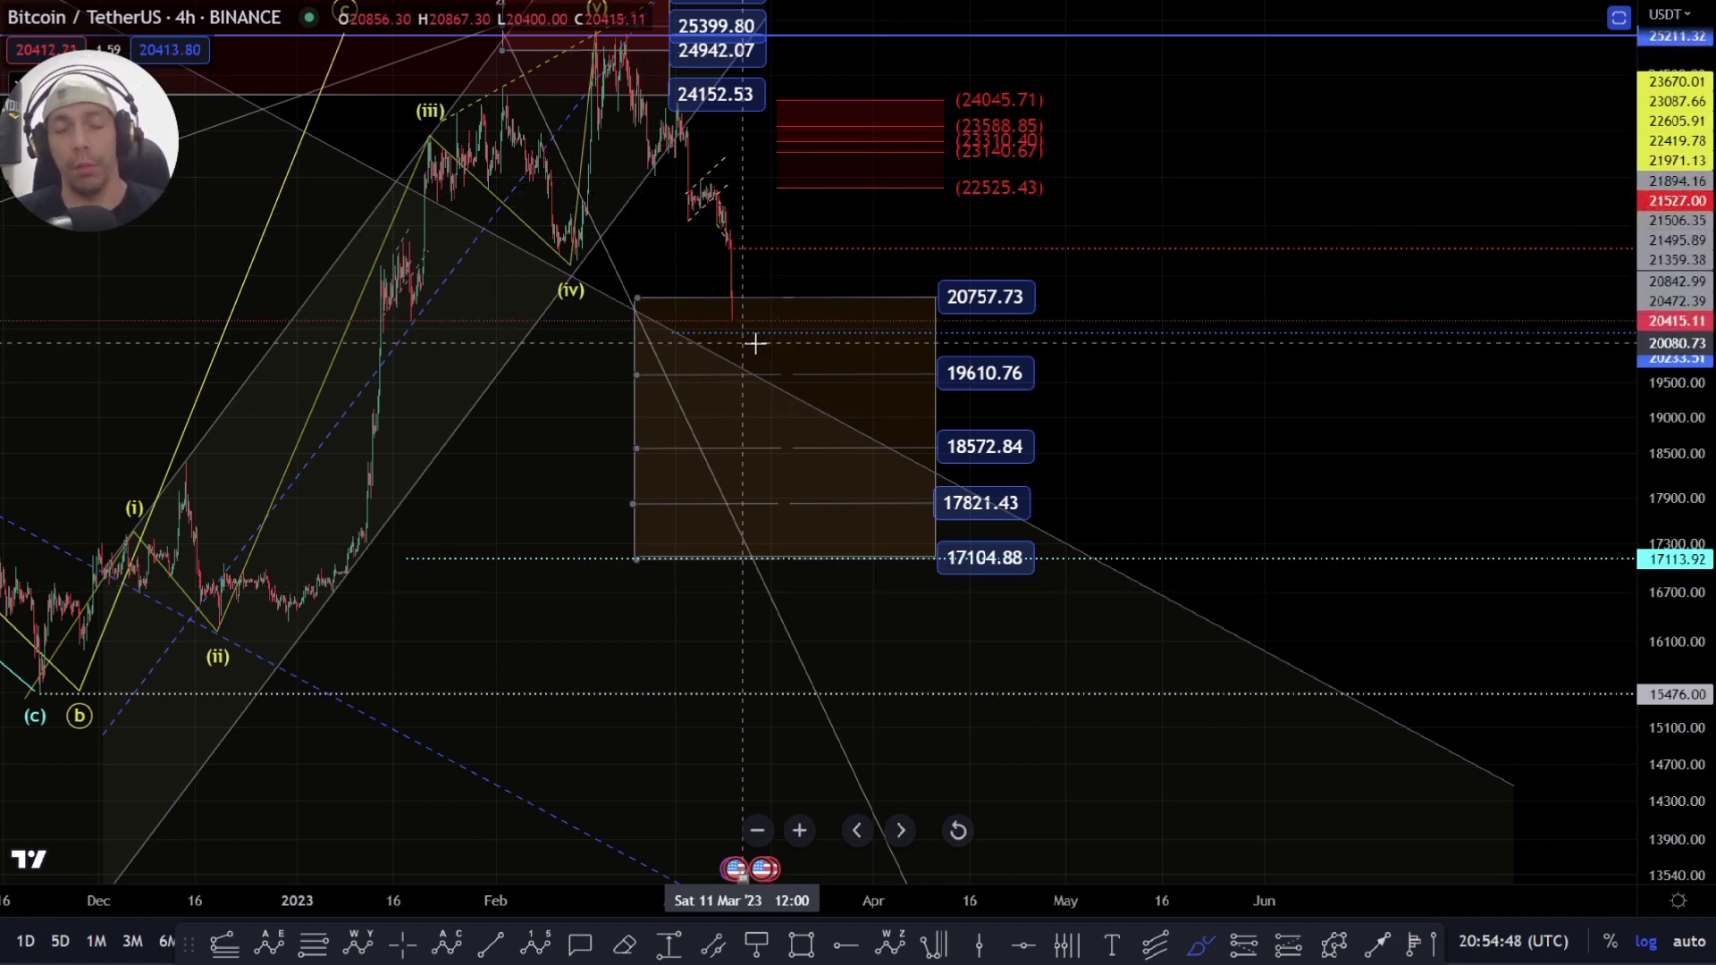
pyautogui.scroll(5, 726, 349)
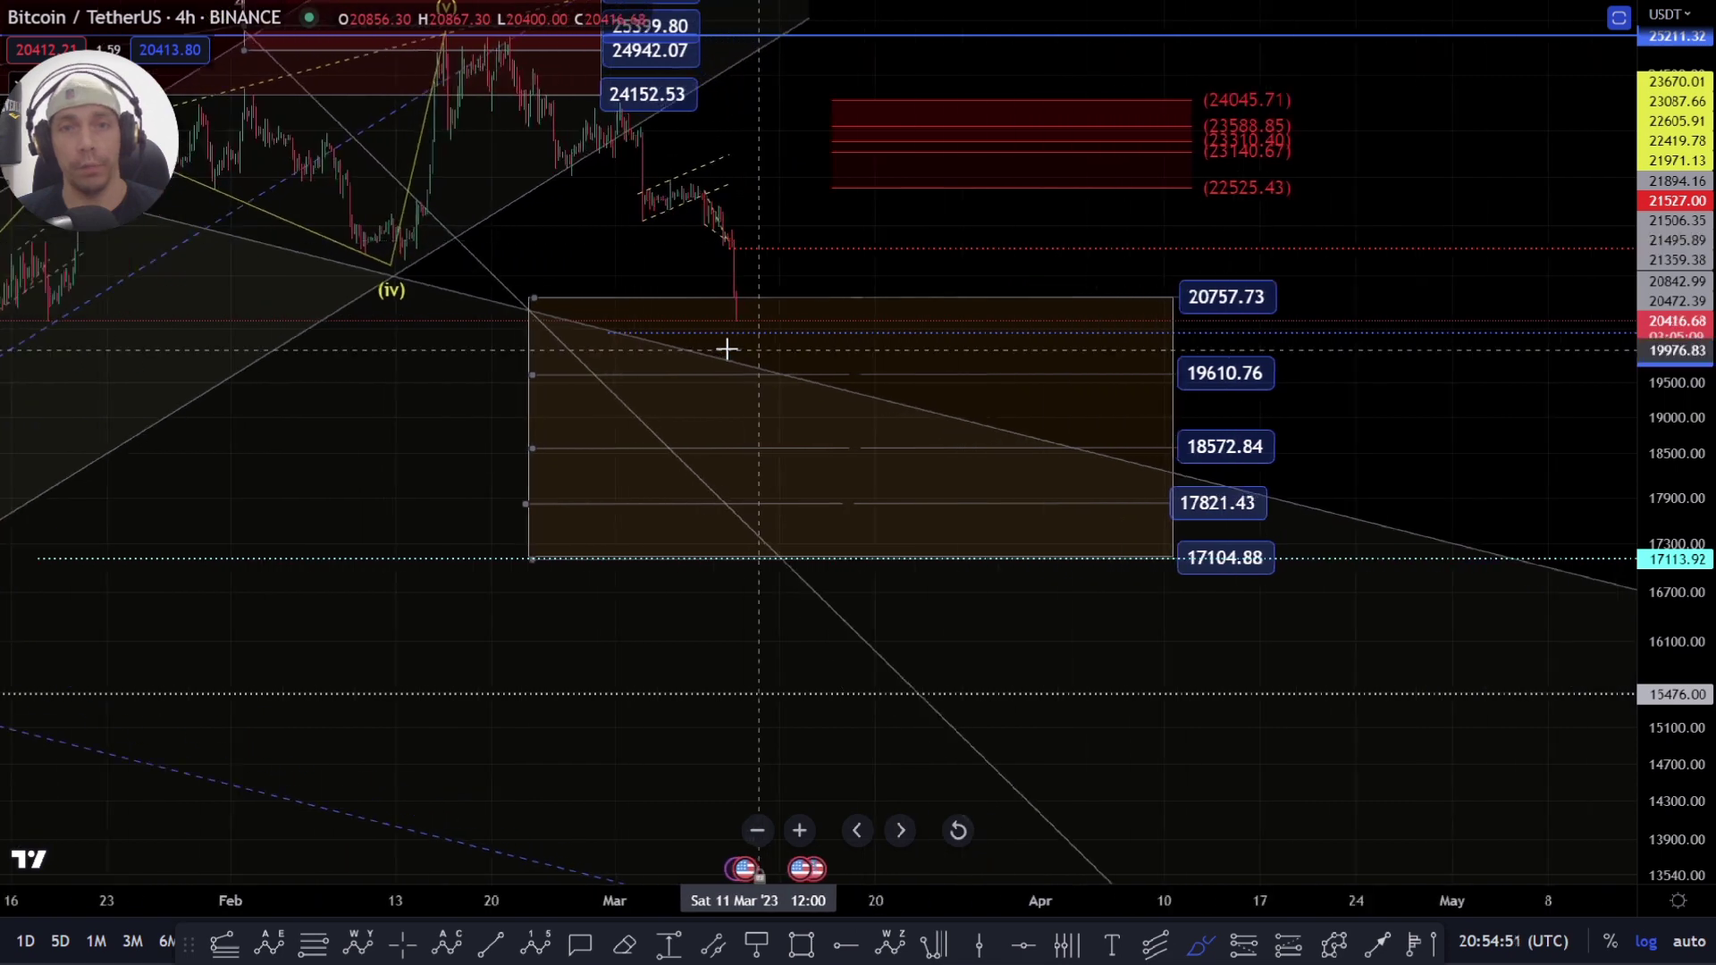
pyautogui.scroll(3, 618, 465)
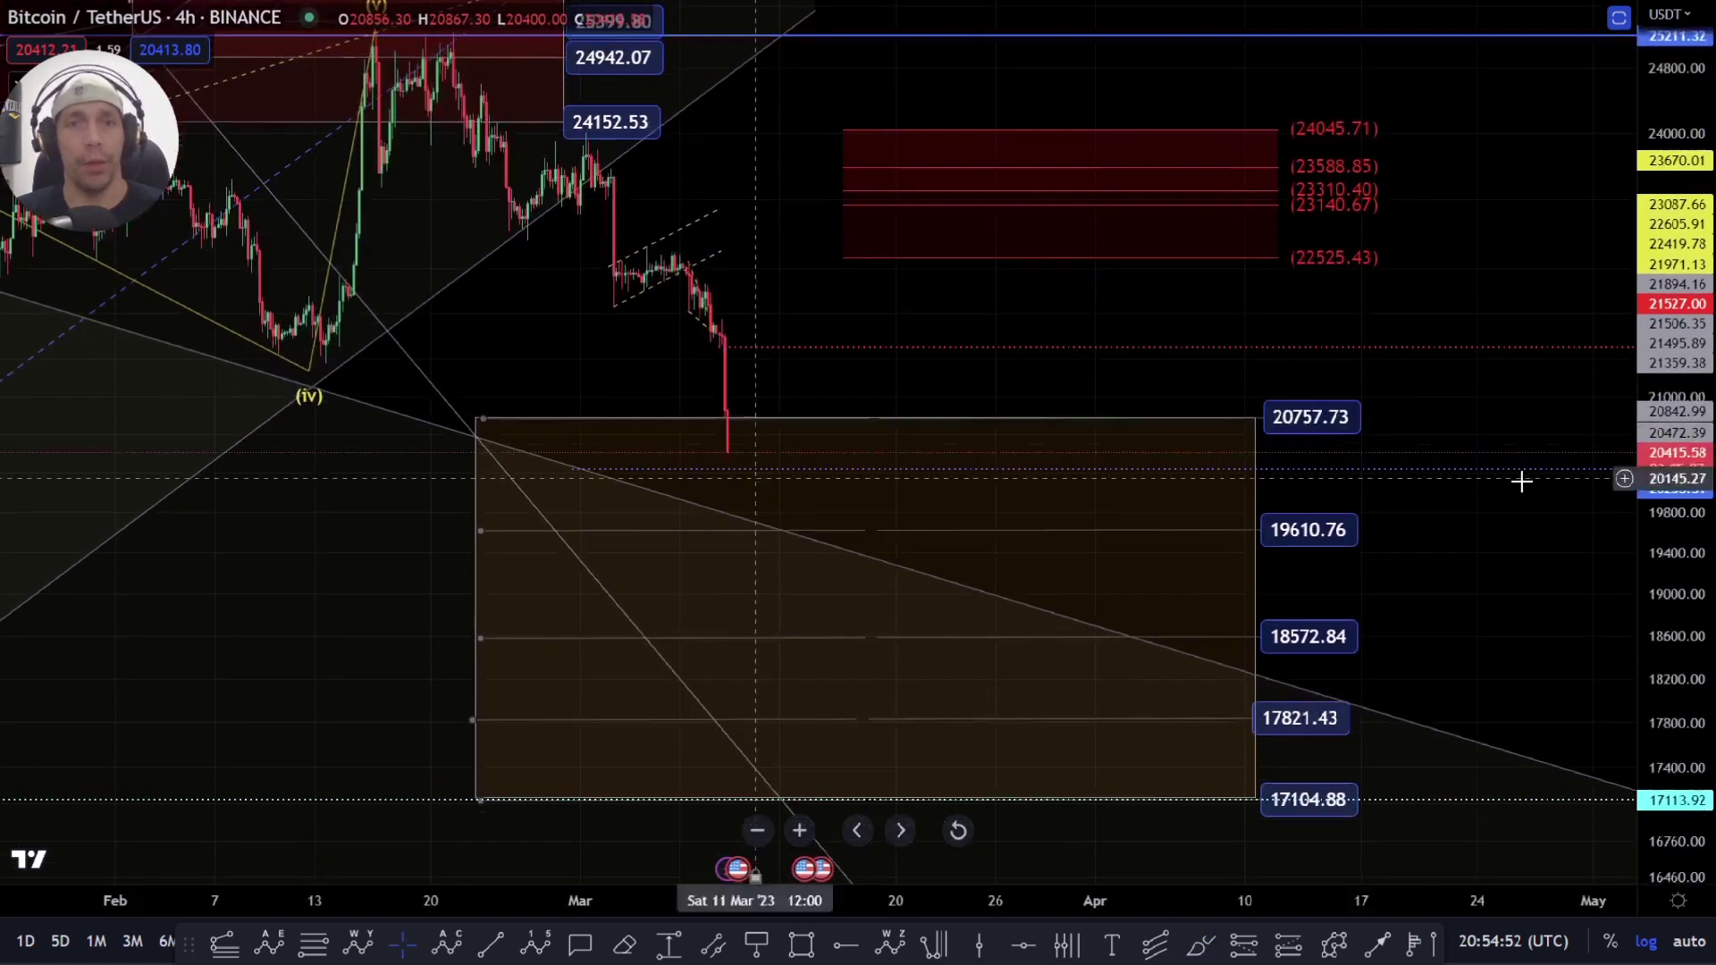